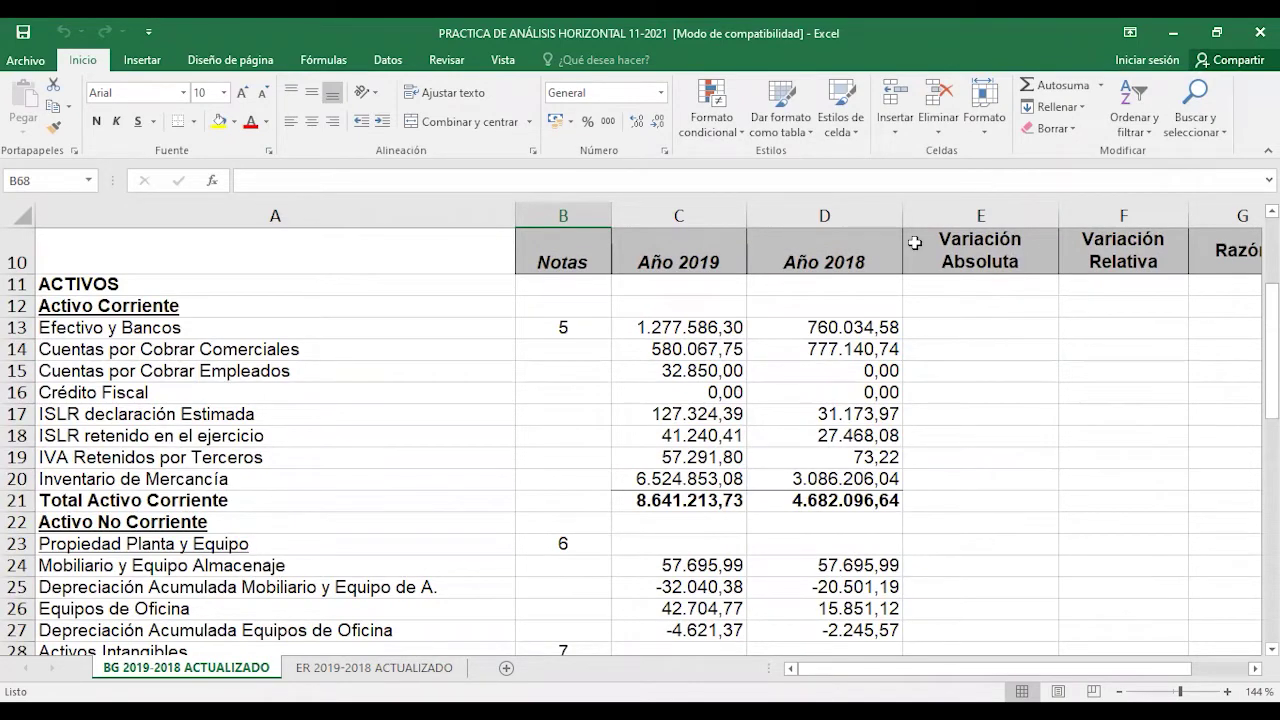
- Enter the absolute variation formula +C13-D13 for Efectivo y Bancos in cell E13
scroll(617, 343, down, 1)
scroll(621, 344, up, 2)
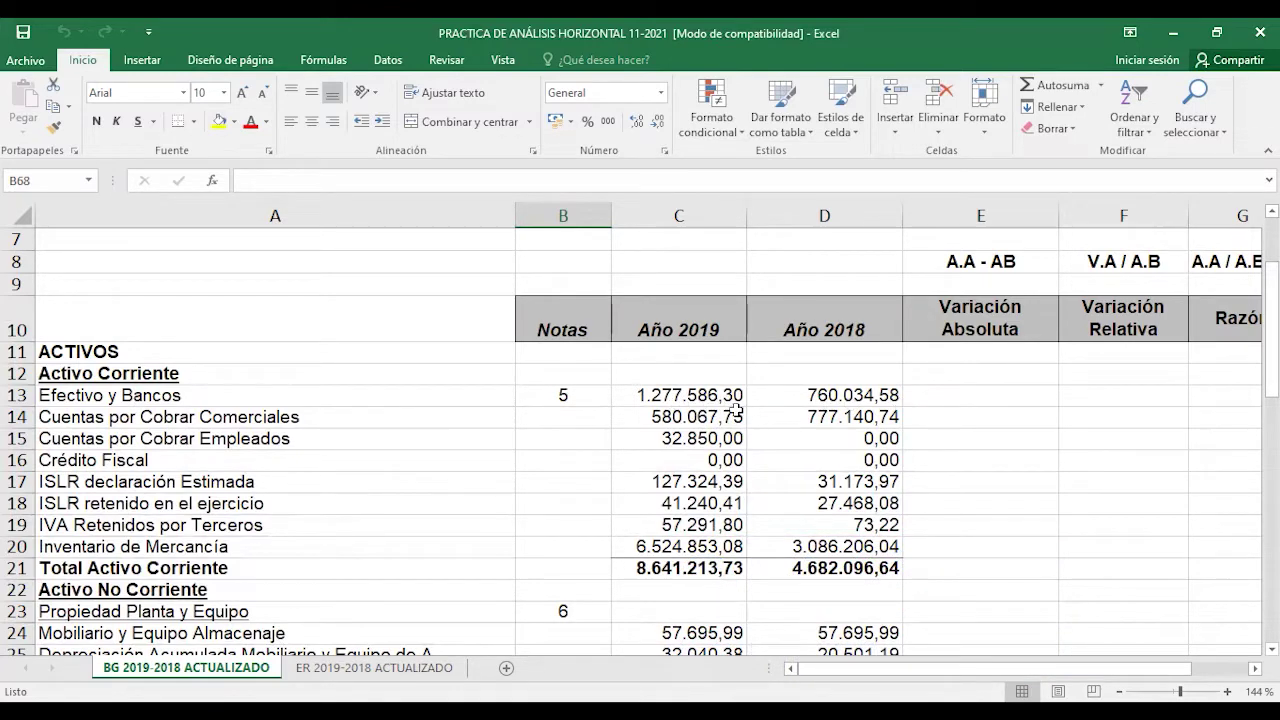
mouse_move(900, 669)
mouse_down()
mouse_move(930, 669)
mouse_move(900, 669)
mouse_up()
click(1255, 668)
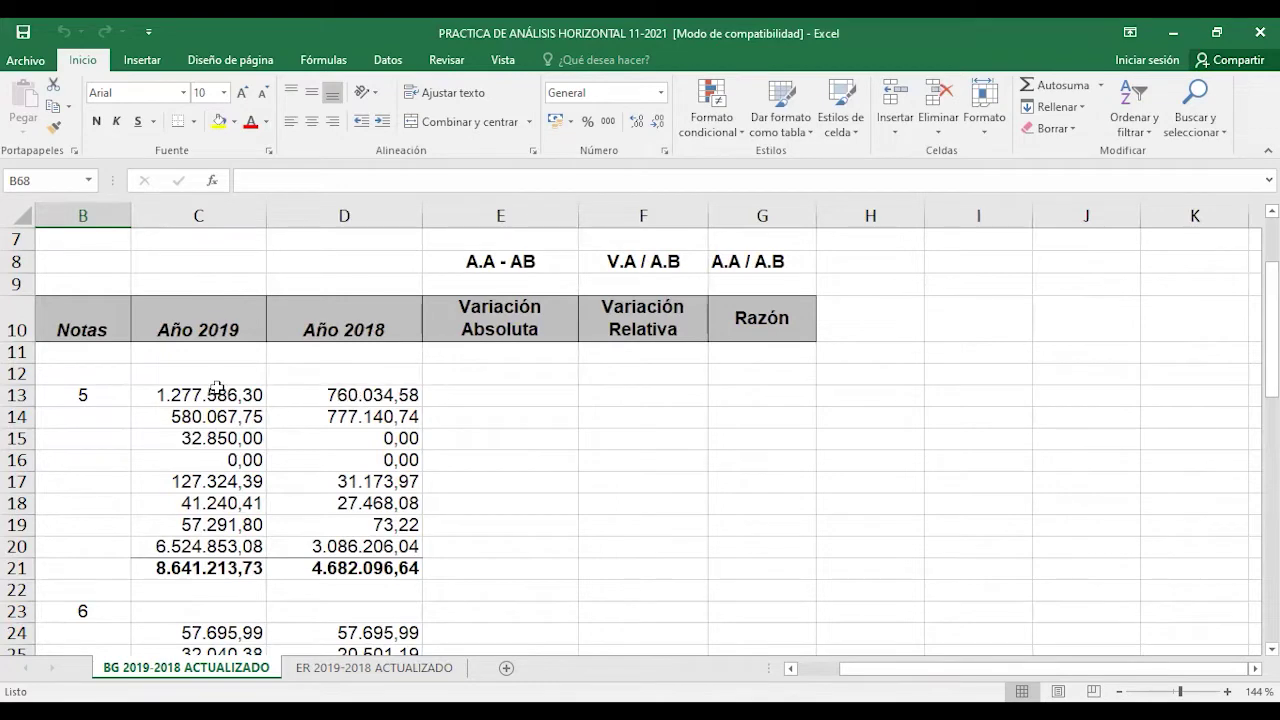
click(475, 395)
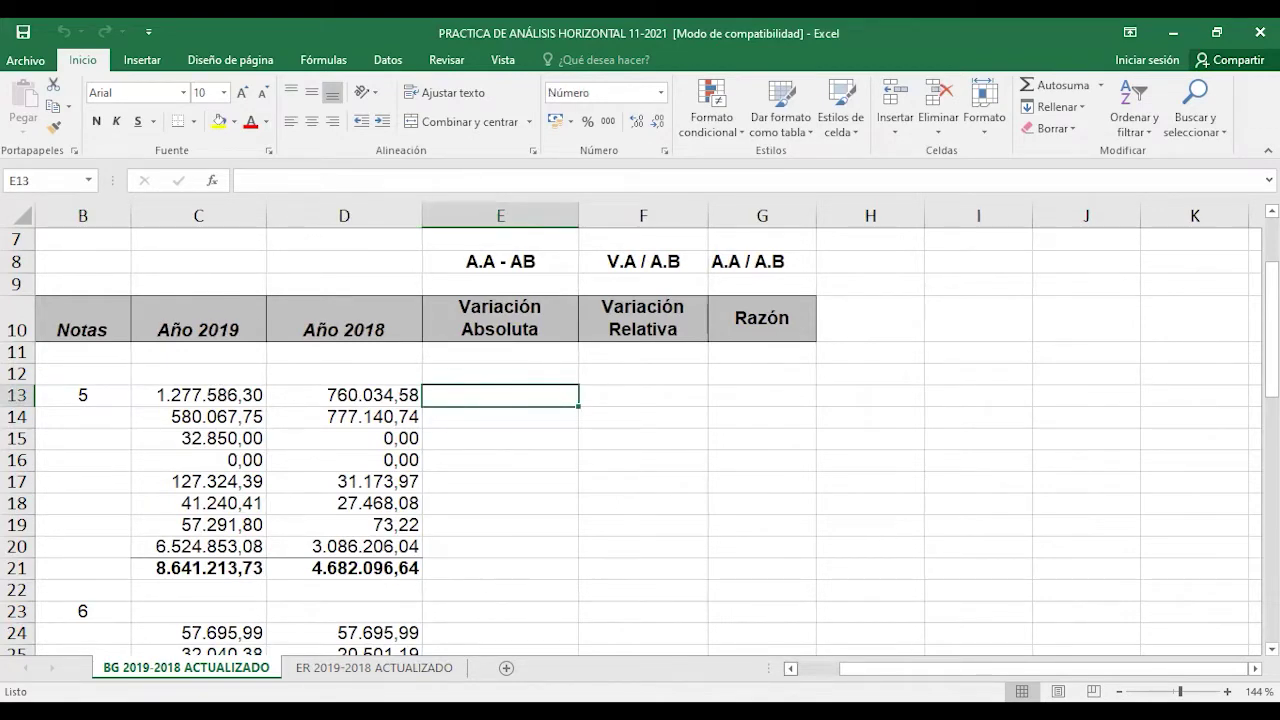
click(790, 668)
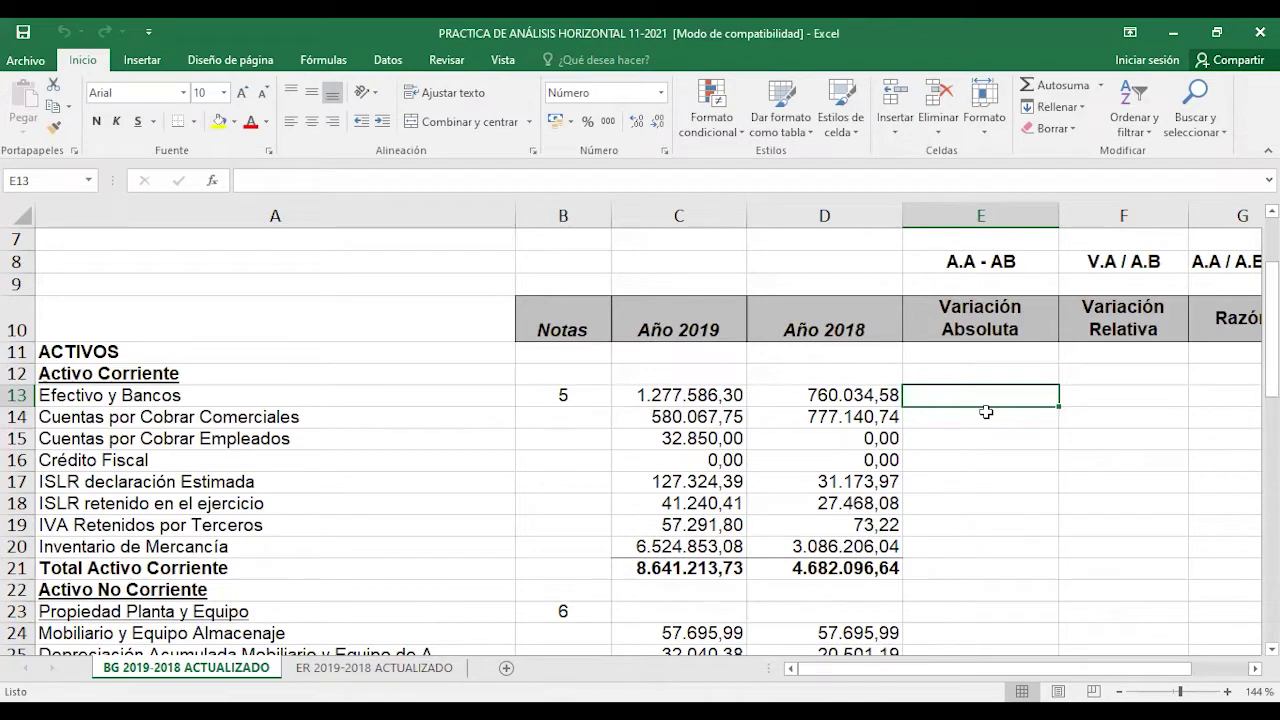
text(+)
key(Left)
key(Left)
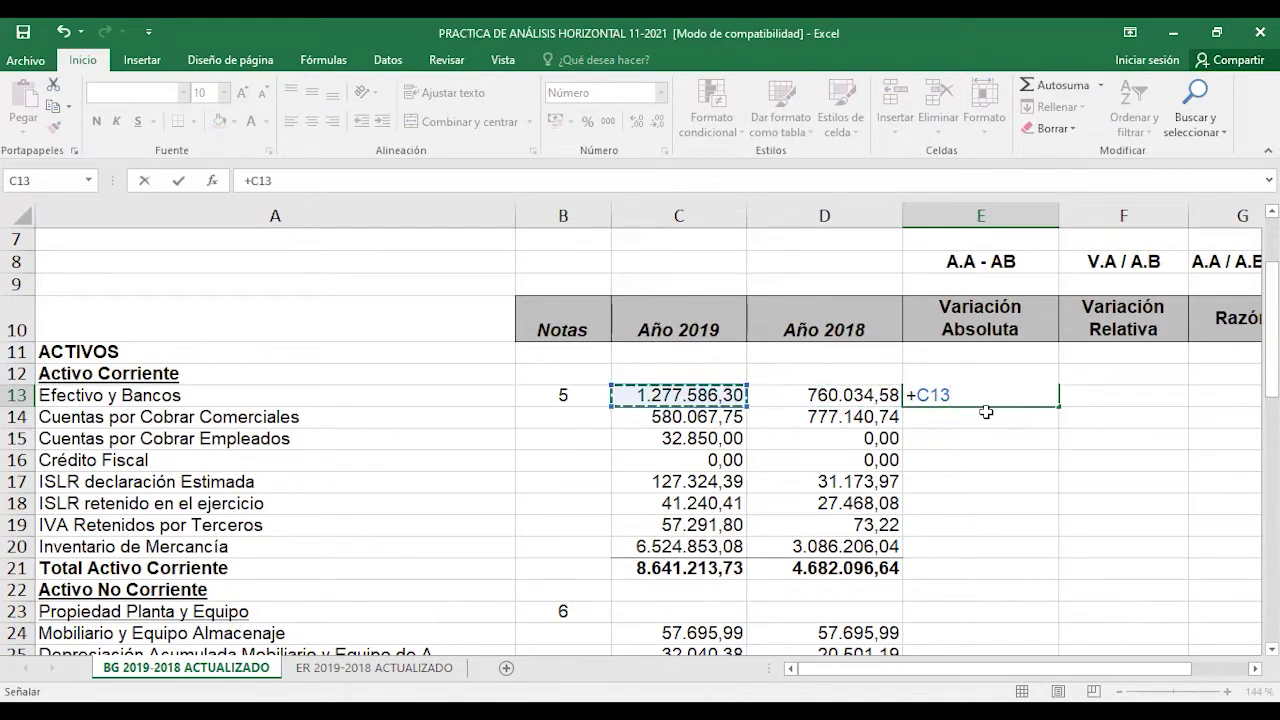
text(-)
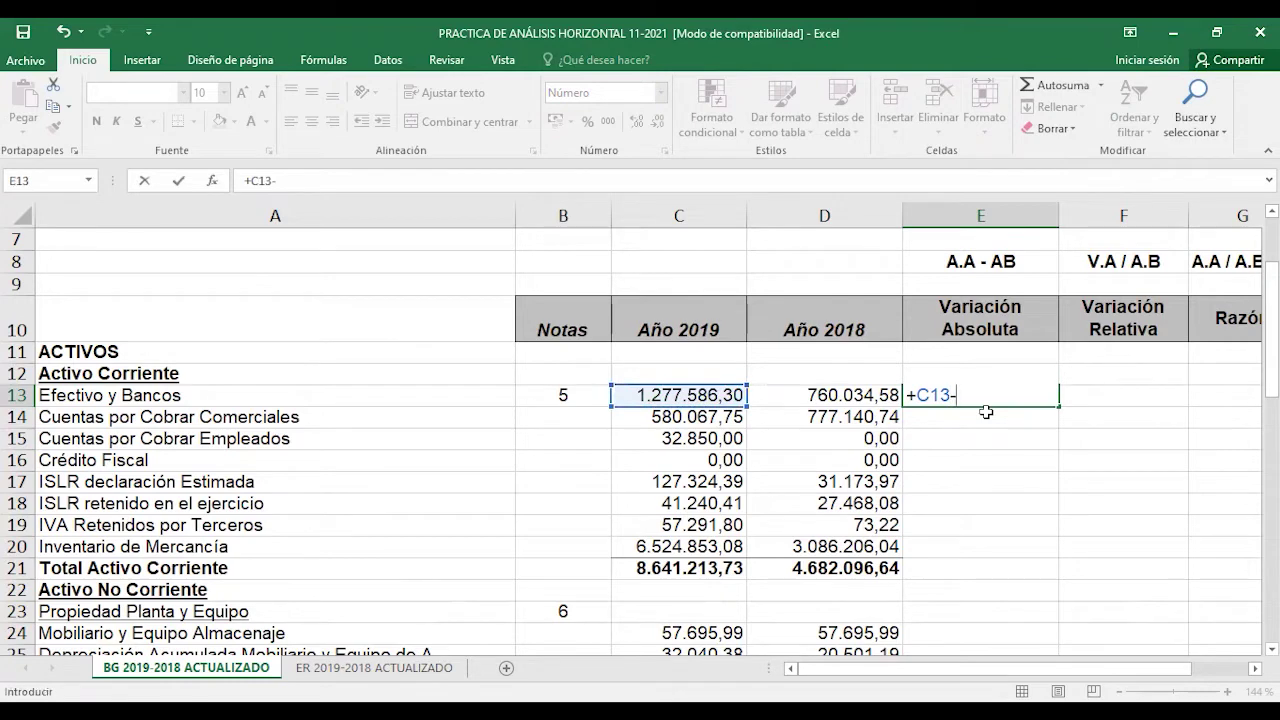
key(Left)
key(Return)
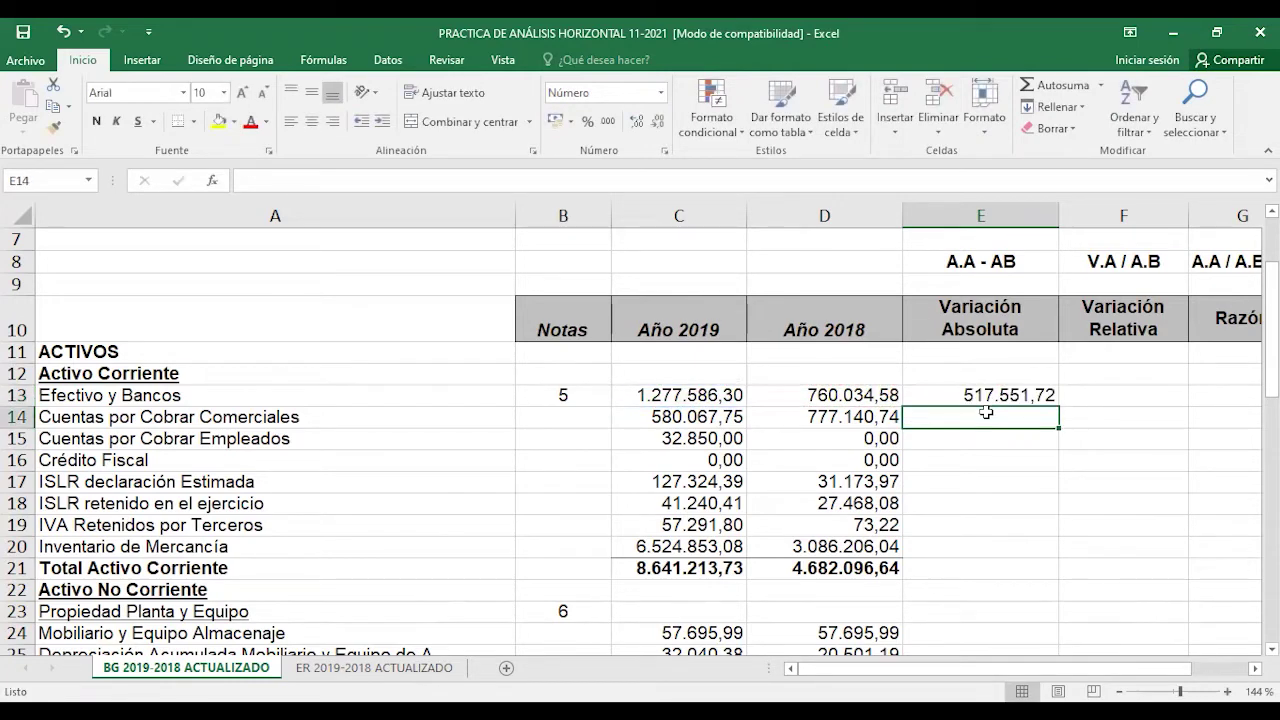
- Copy the absolute variation formula from E13 into E14:E21, down to the Total Activo Corriente row
key(Up)
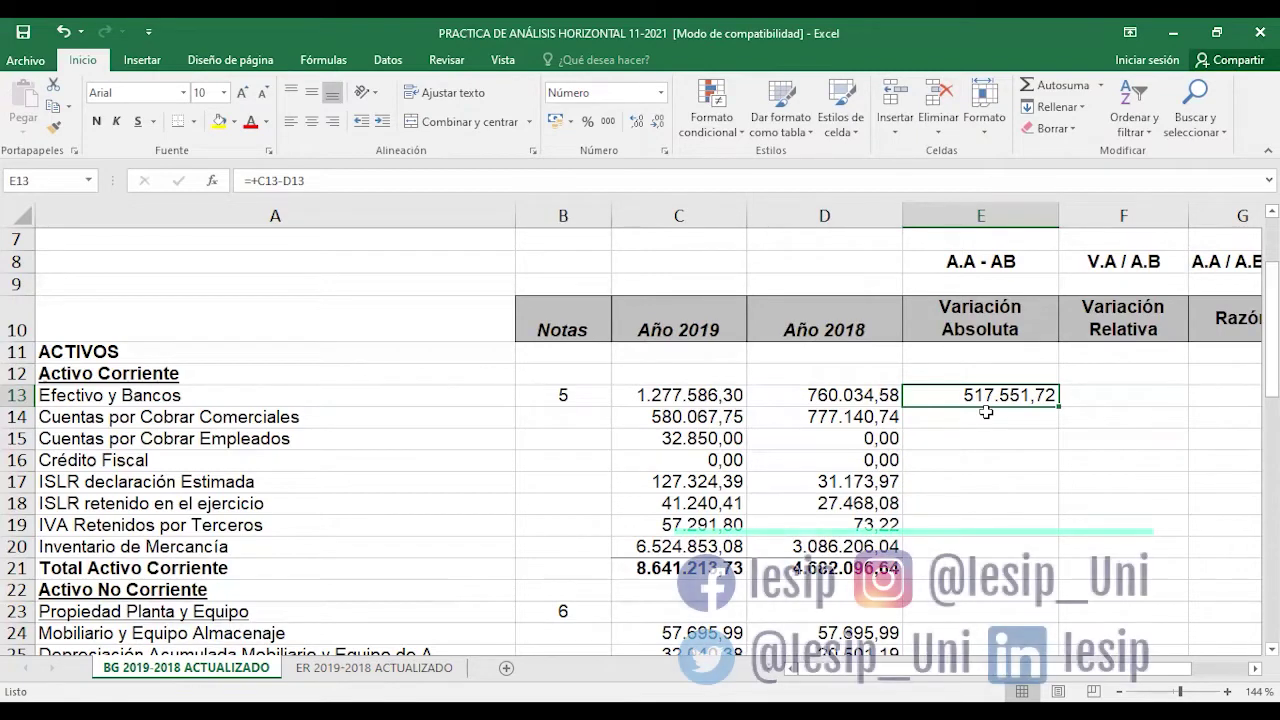
key(Left)
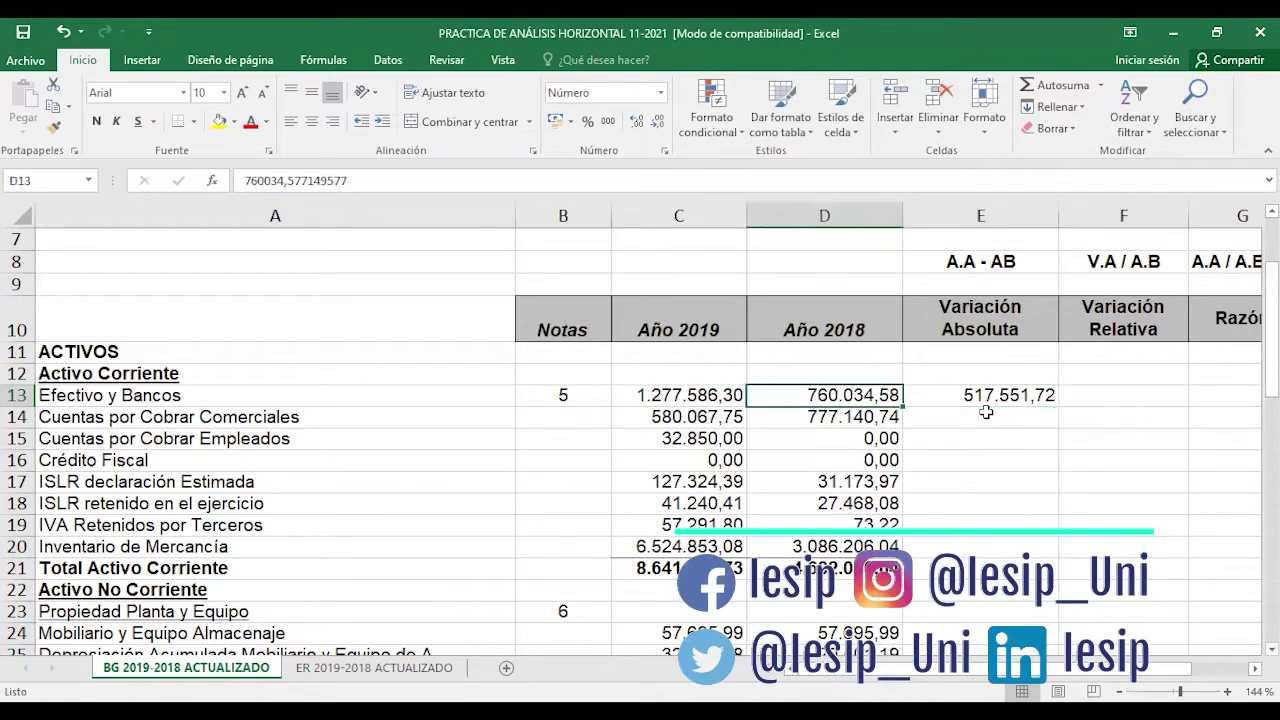
key(Left)
key(Right)
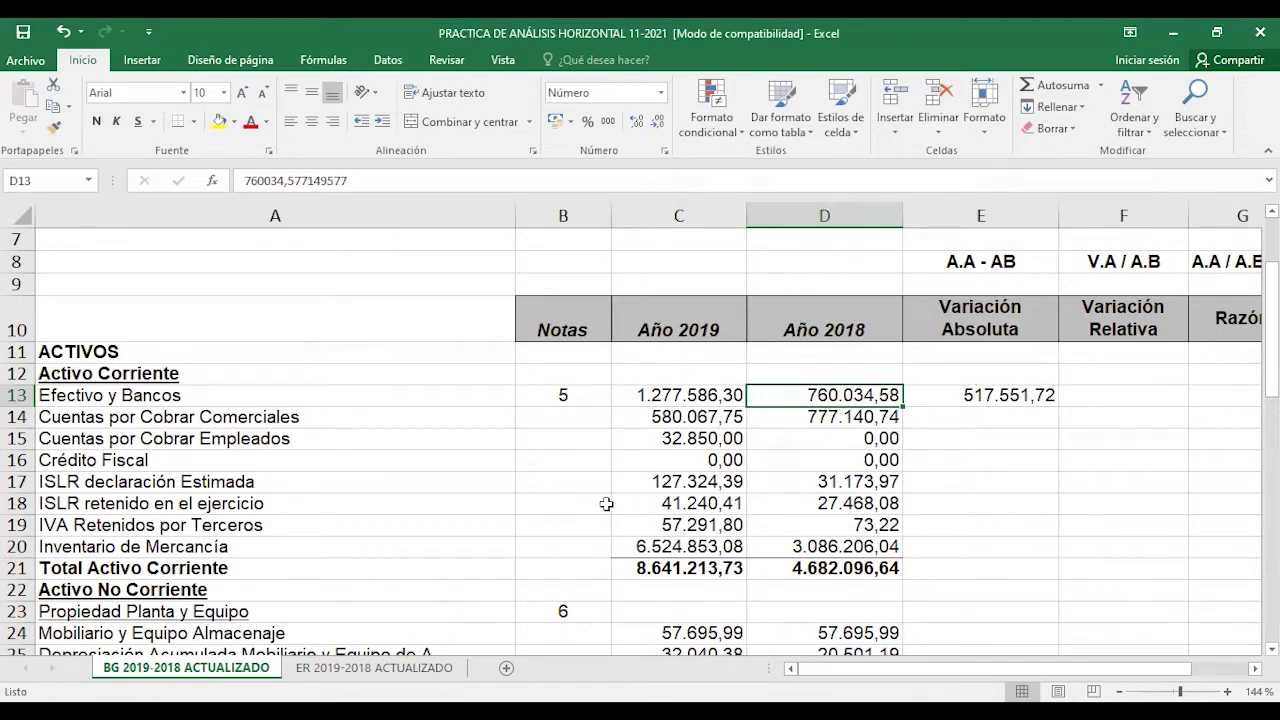
click(967, 393)
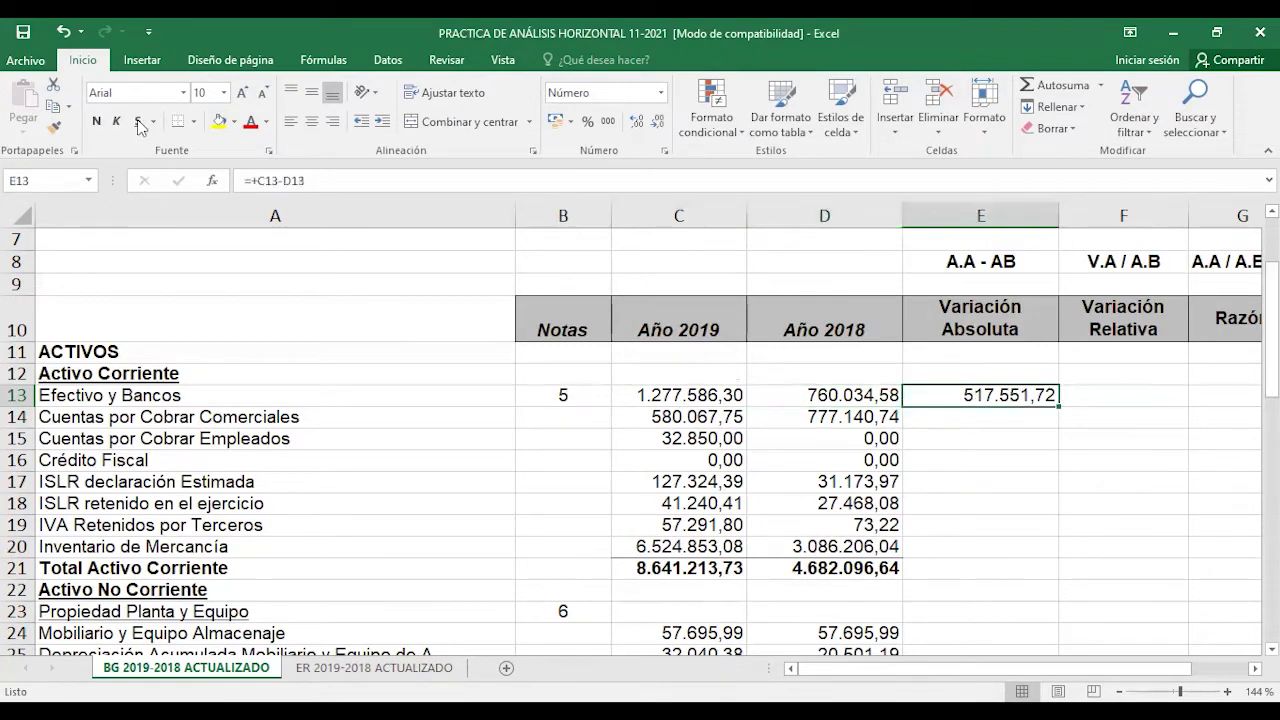
click(53, 105)
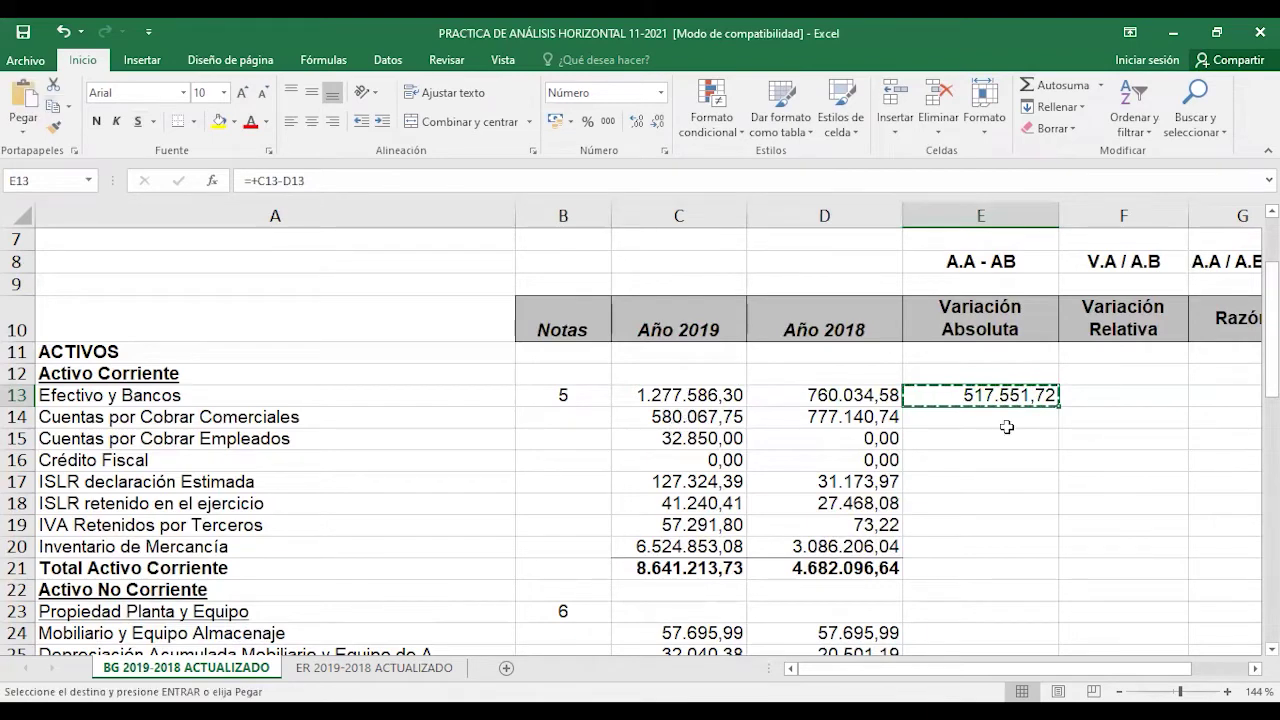
drag(971, 420, 950, 571)
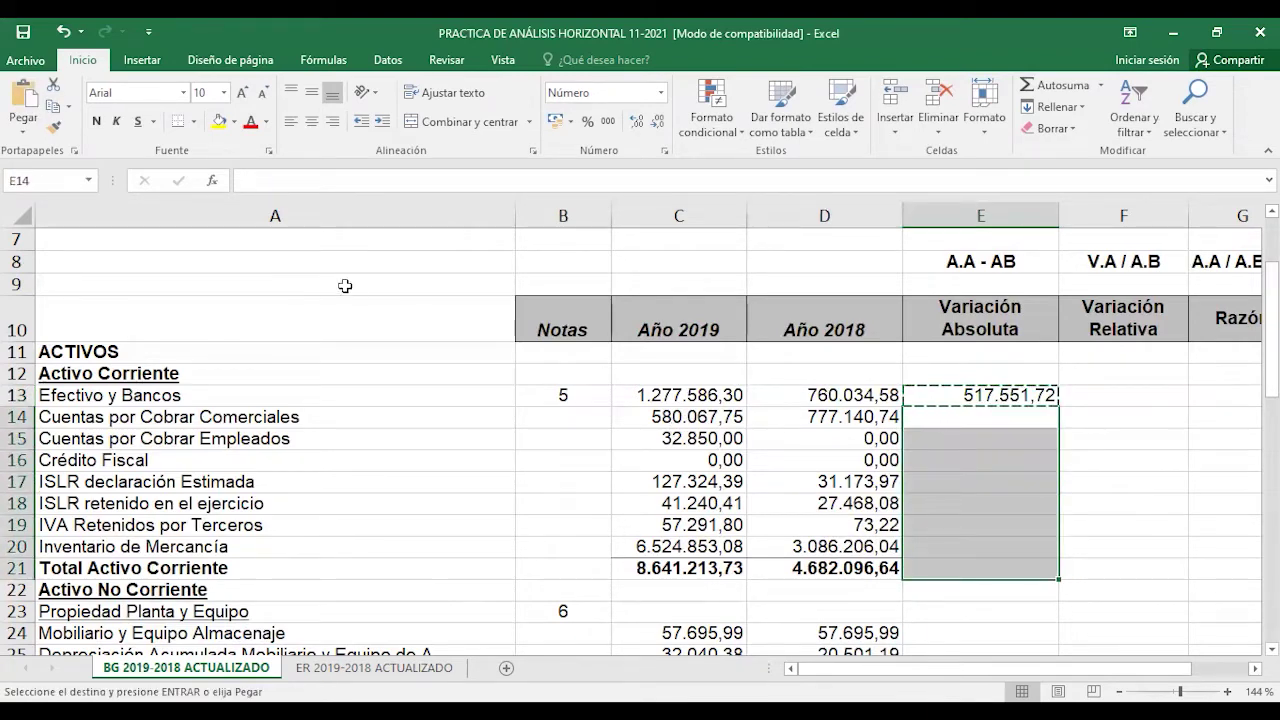
click(24, 100)
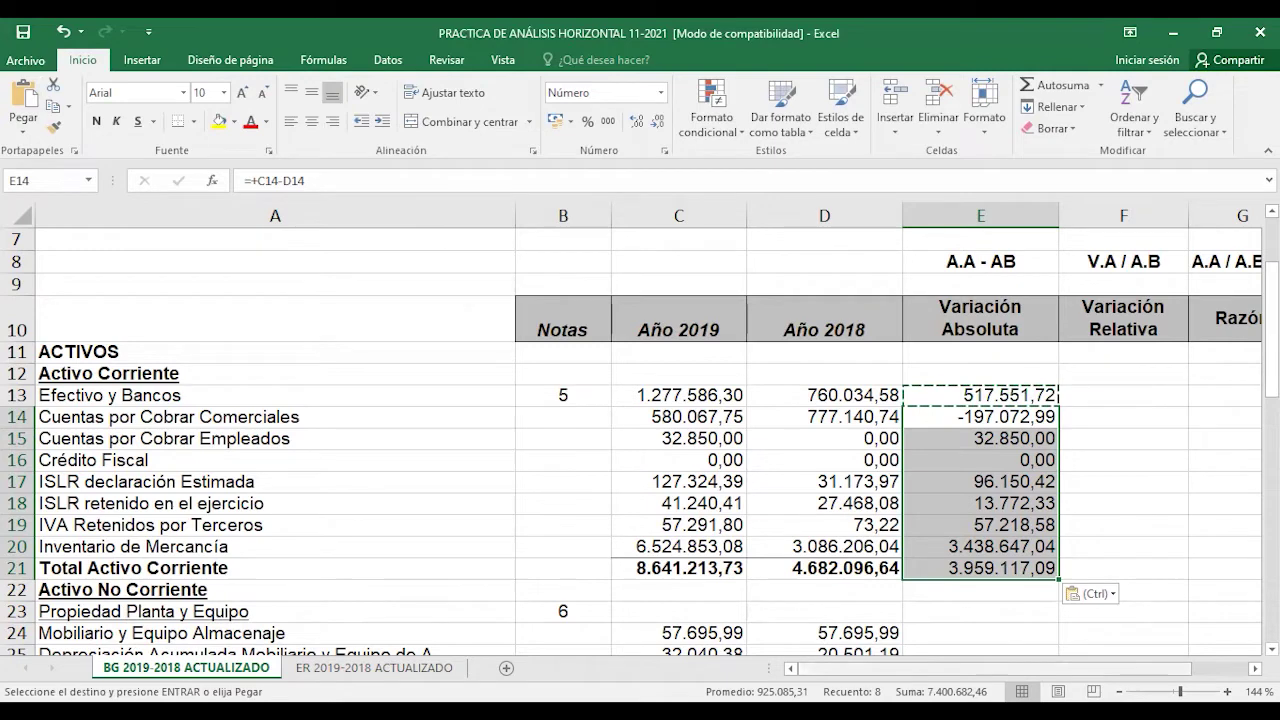
- Paste the copied variation formula into E36 and E37 for Cuentas por Pagar and Cuentas por Pagar Socios
scroll(647, 430, right, 3)
scroll(647, 430, left, 3)
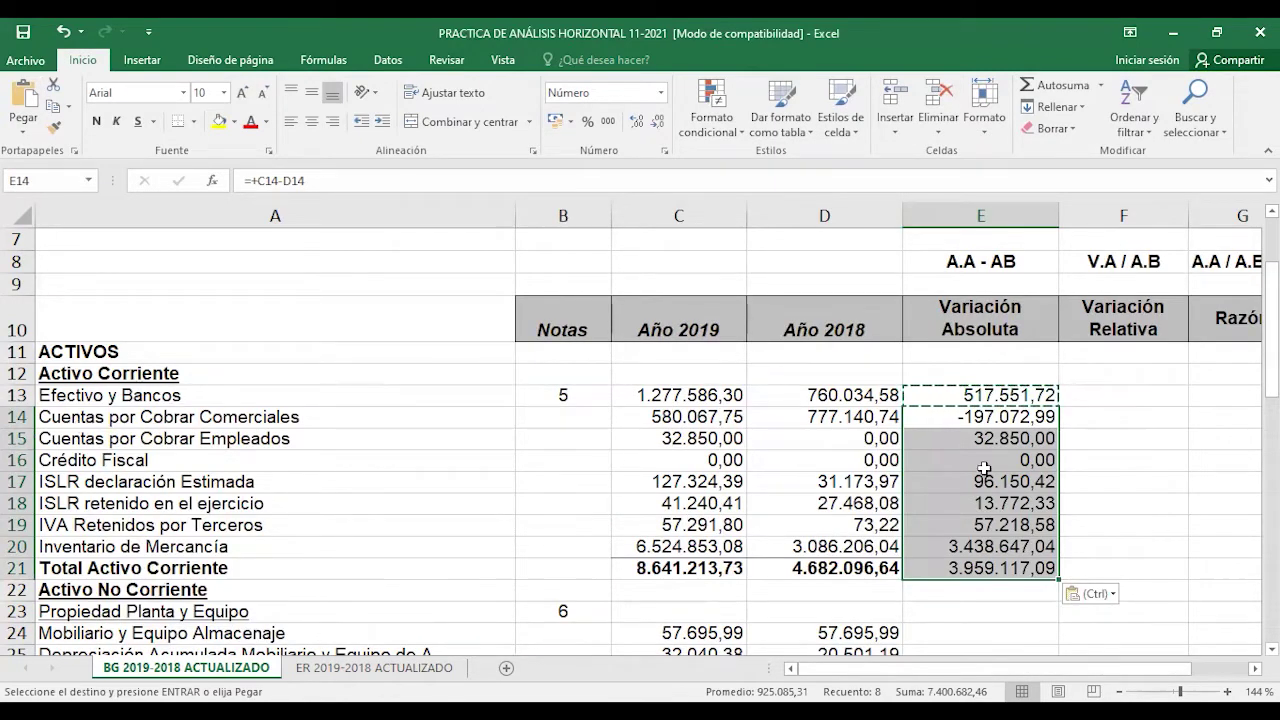
click(995, 418)
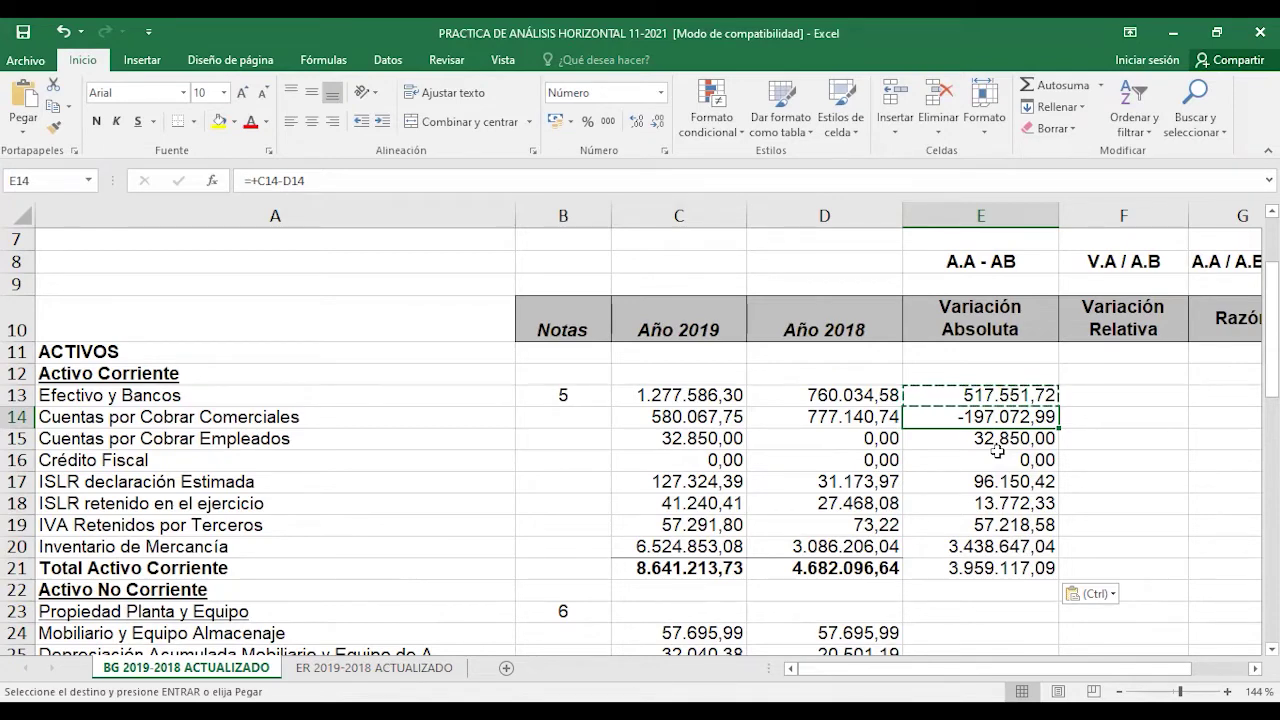
key(Left)
key(Left)
key(Right)
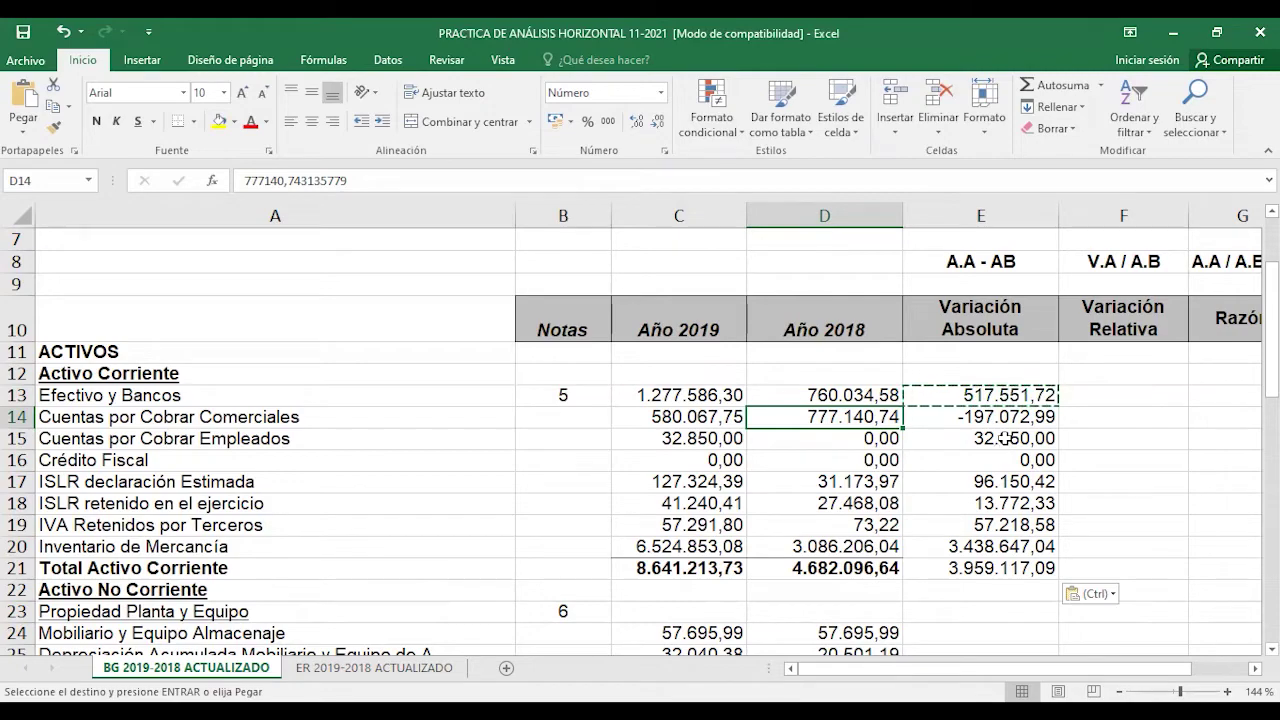
scroll(990, 505, down, 8)
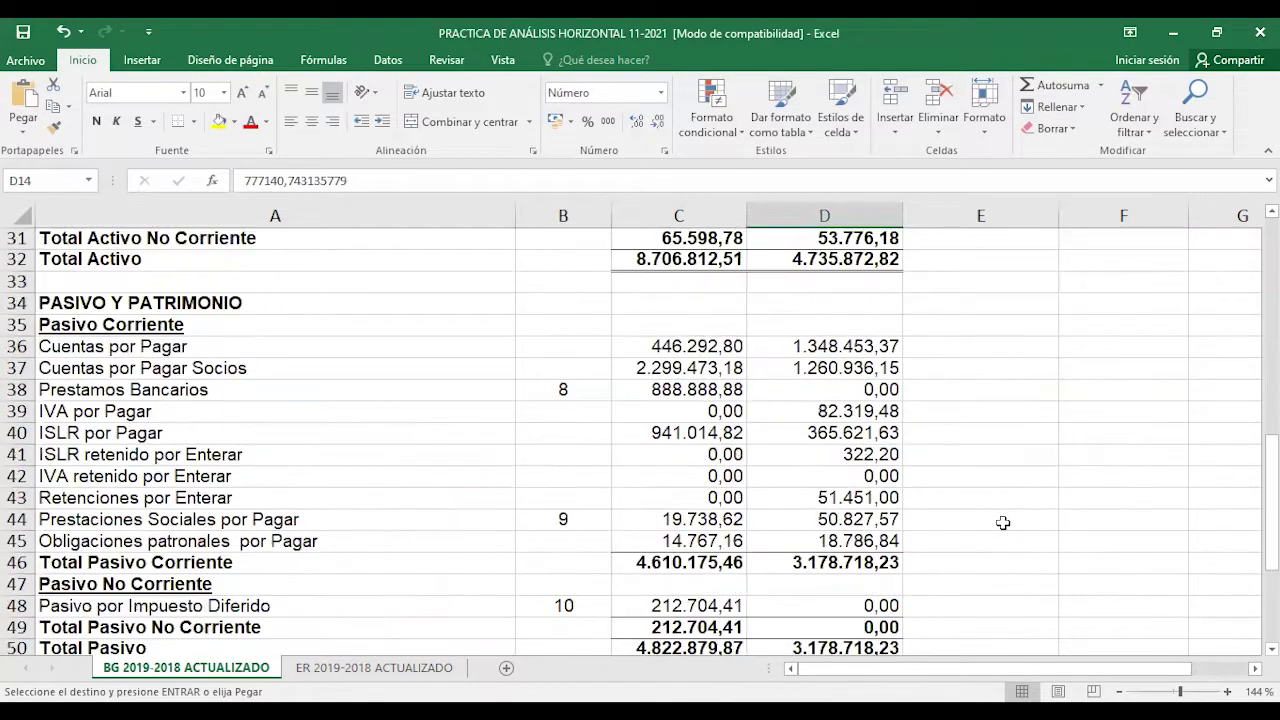
click(997, 349)
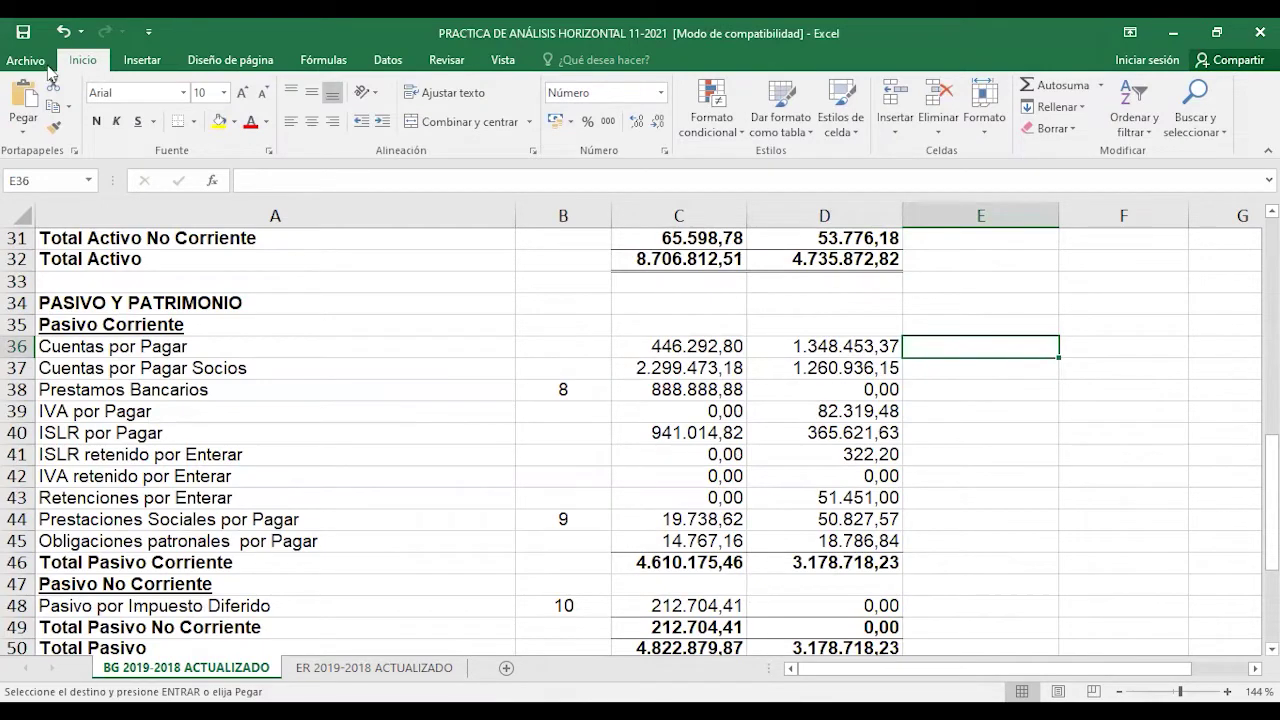
click(23, 100)
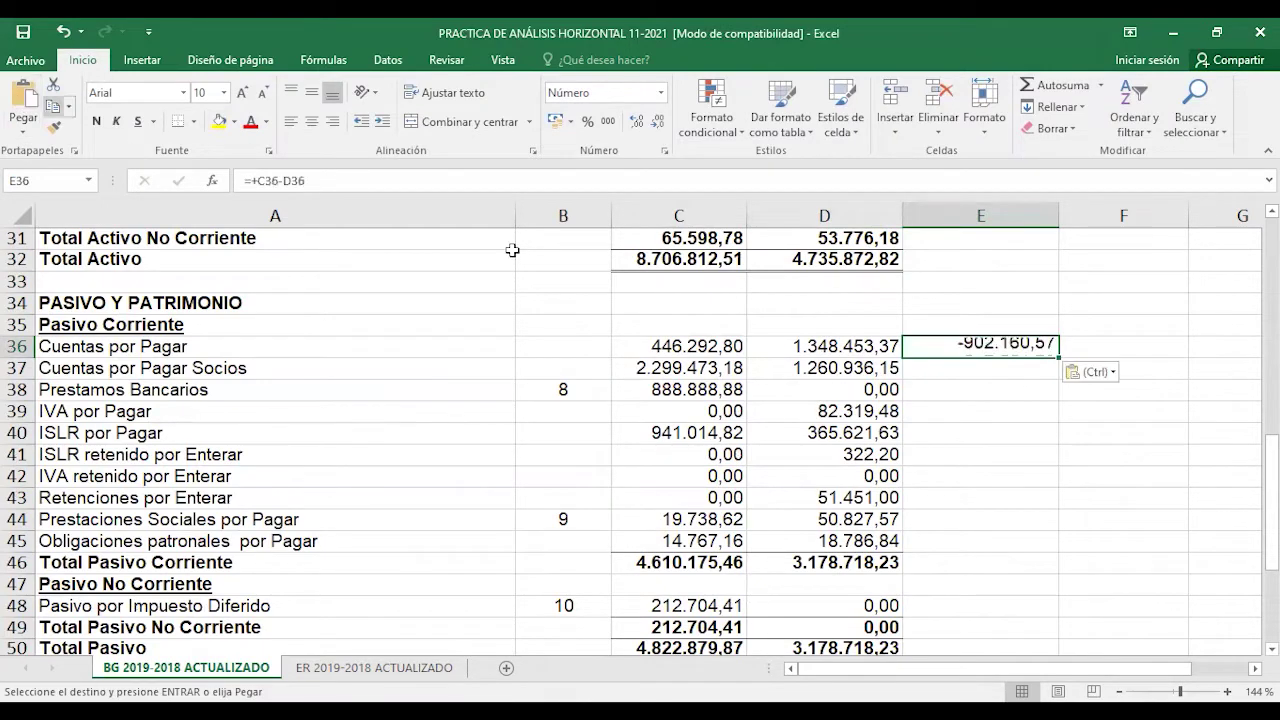
click(987, 372)
click(23, 100)
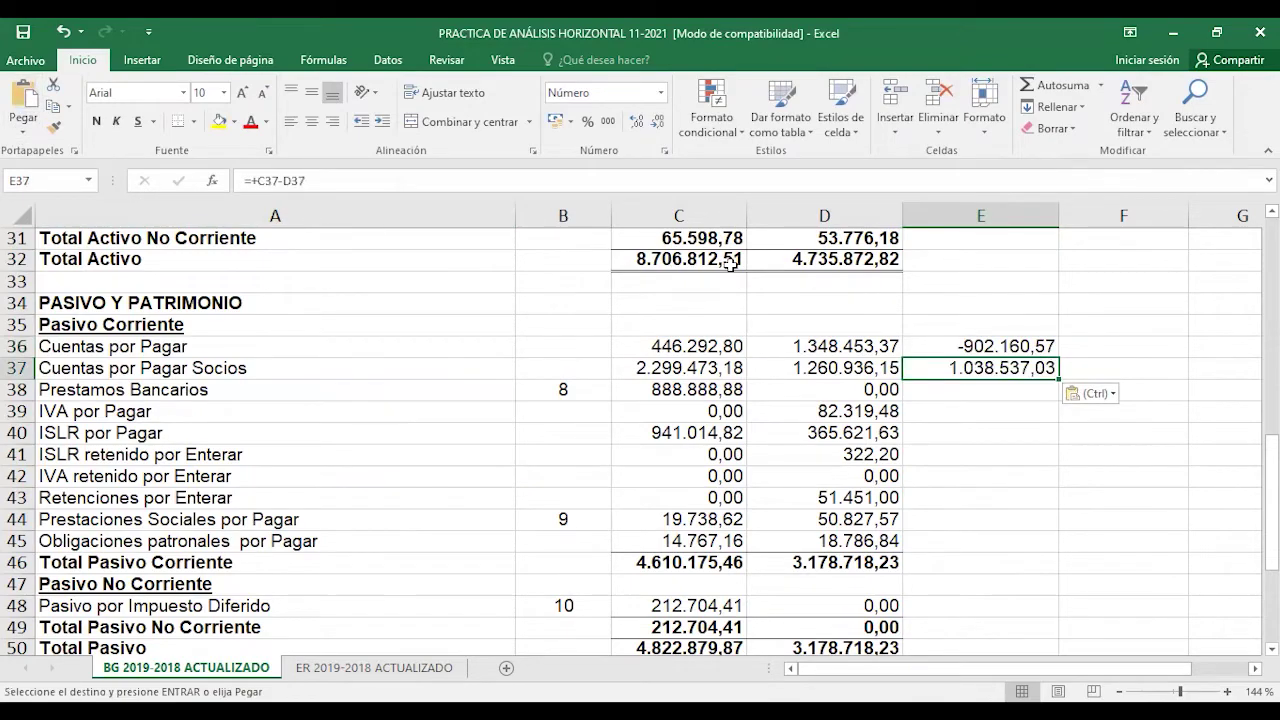
- Examine the absolute variations of Efectivo y Bancos, Cuentas por Cobrar Comerciales, Inventario de Mercancía and Total Activo Corriente against their yearly amounts
scroll(731, 261, up, 8)
click(952, 421)
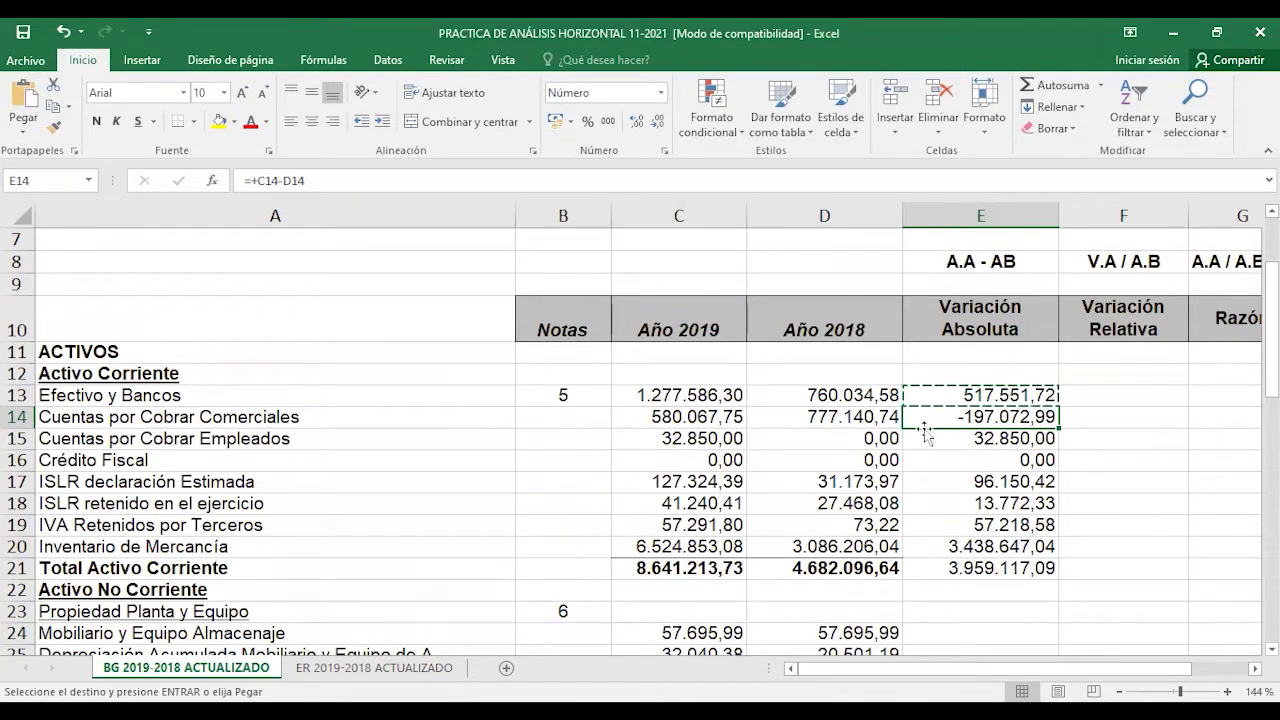
click(802, 413)
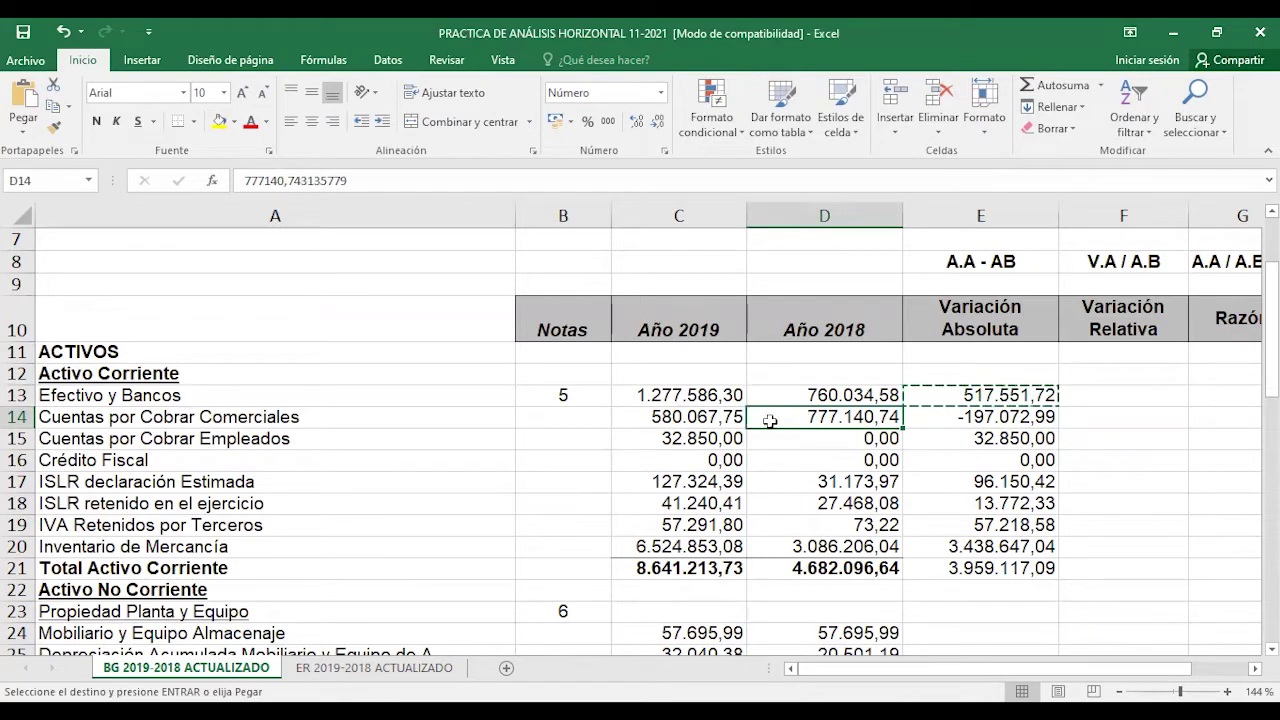
click(673, 418)
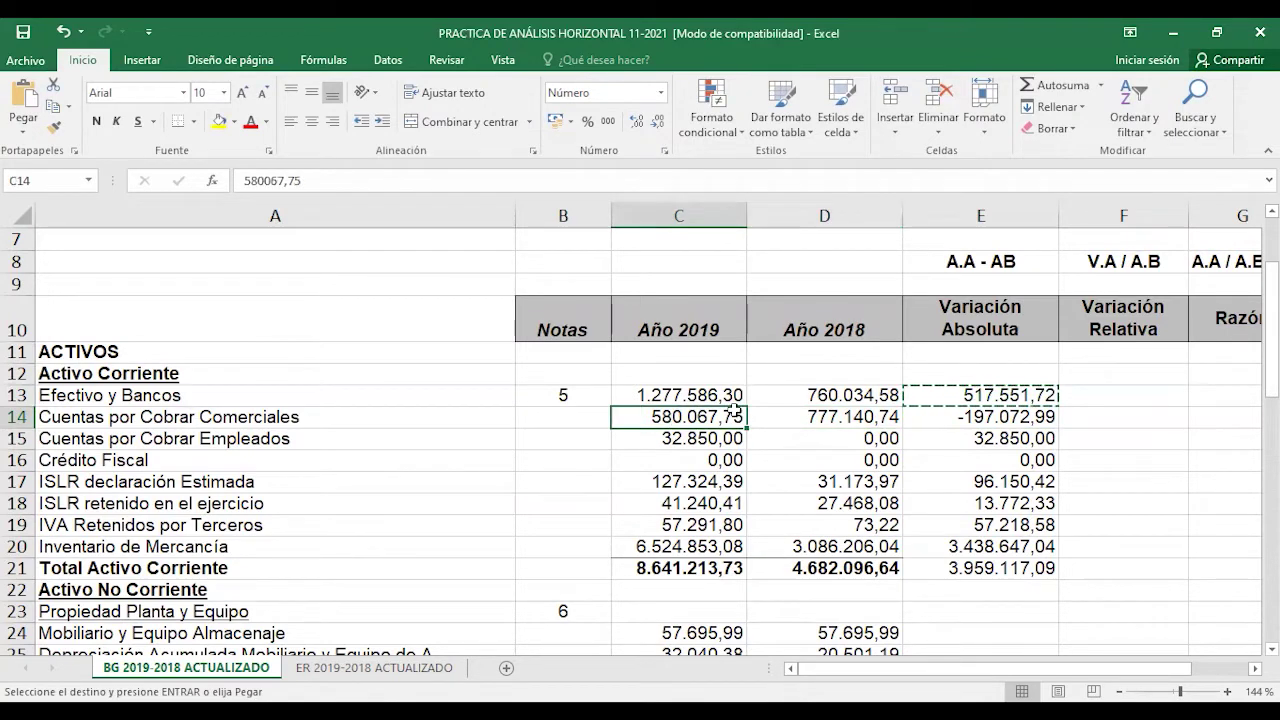
click(973, 396)
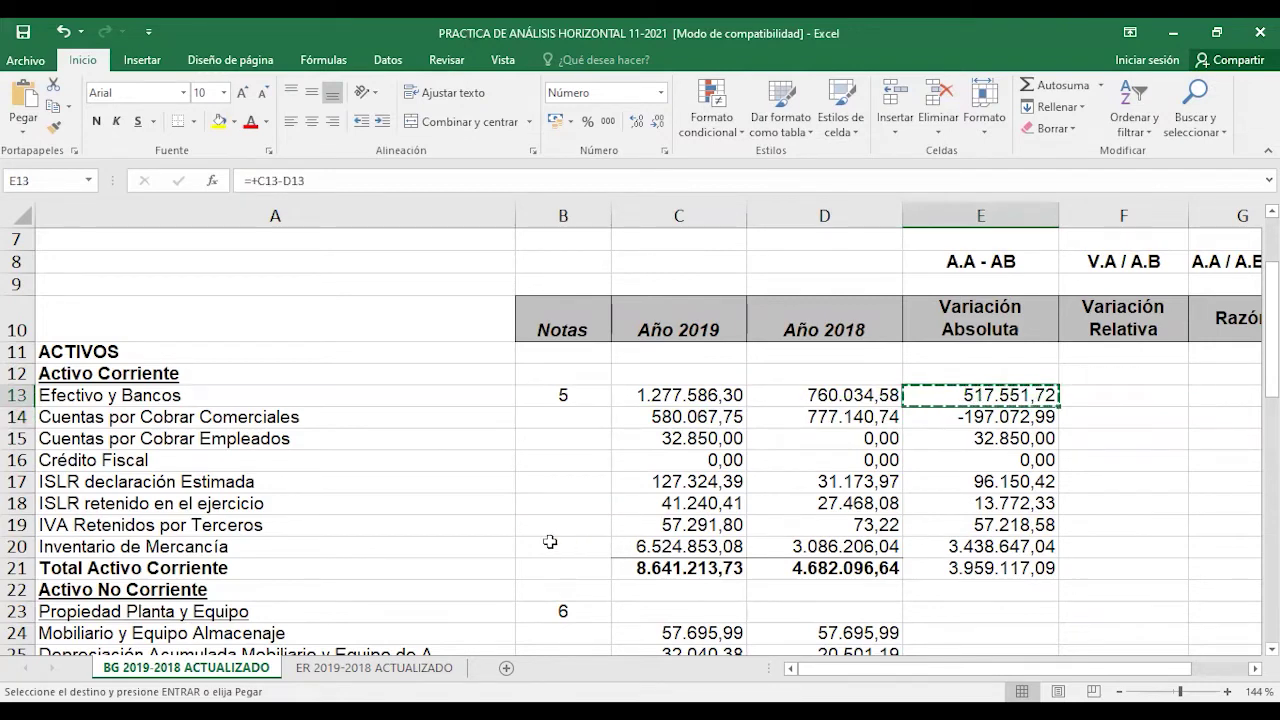
click(980, 550)
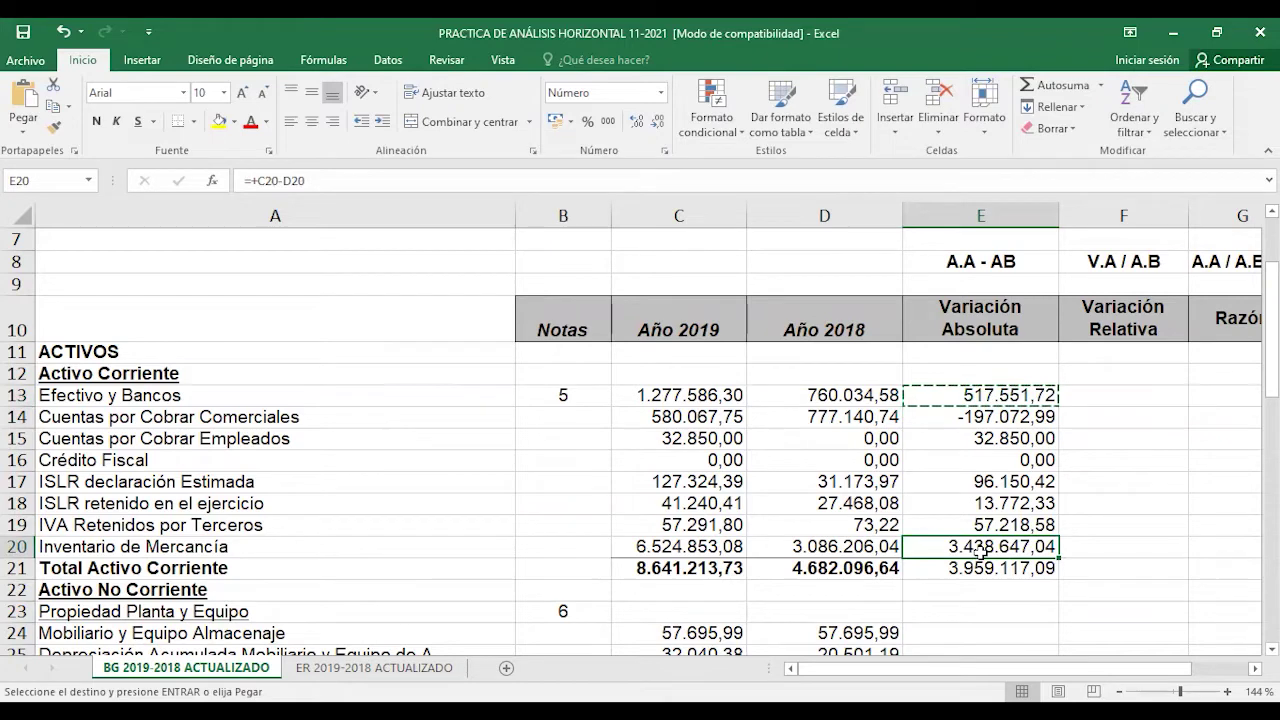
click(864, 547)
click(665, 547)
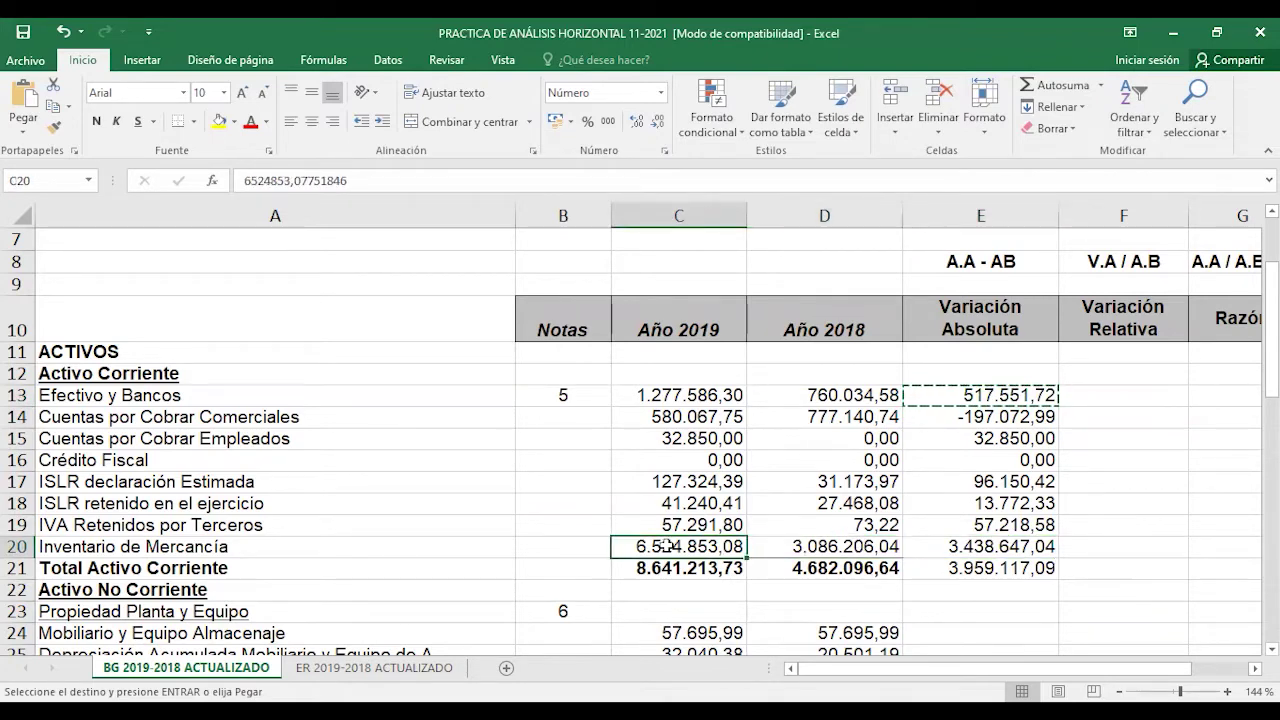
click(1000, 570)
- Paste the copied variation formula into E32 for Total Activo
scroll(962, 615, down, 2)
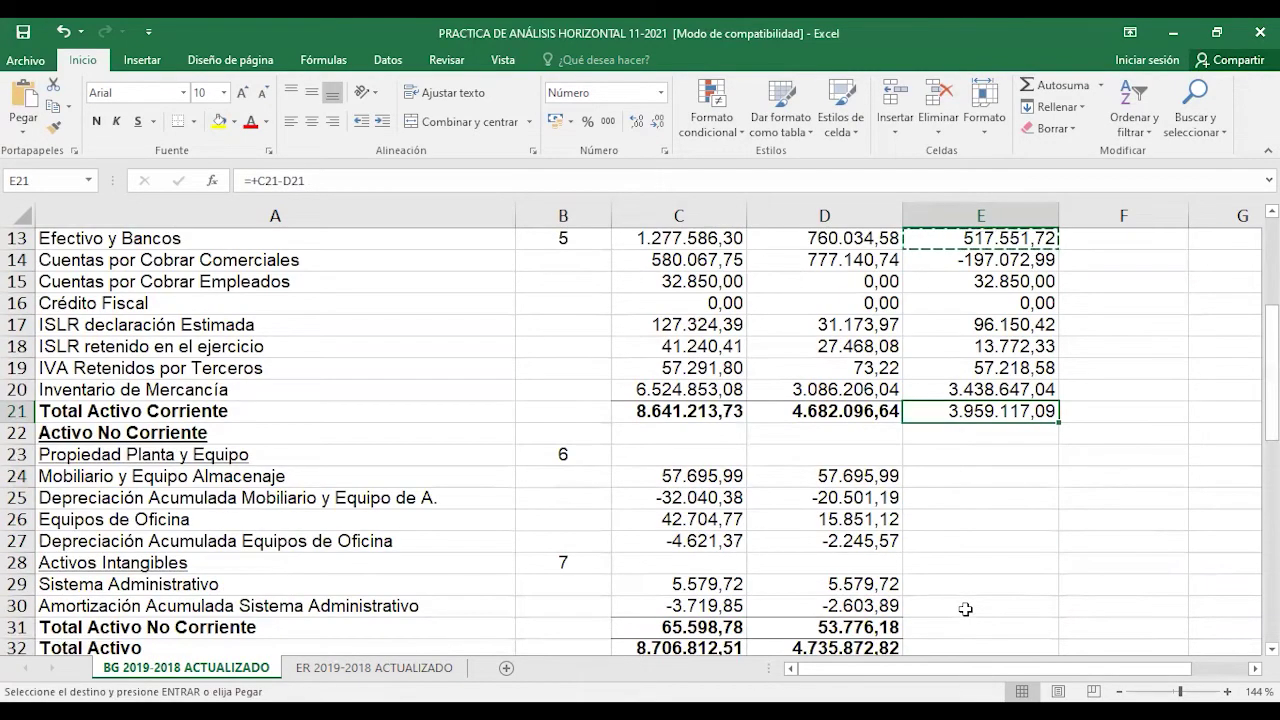
scroll(962, 615, down, 1)
click(980, 587)
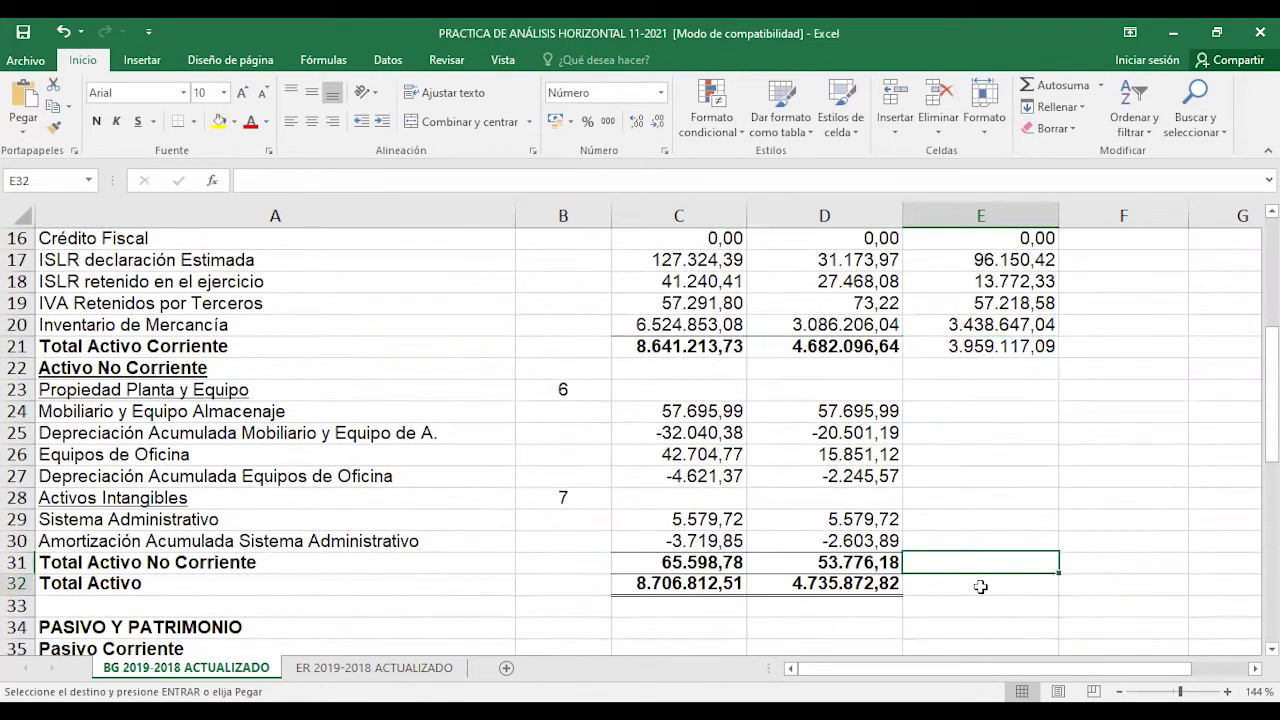
click(24, 100)
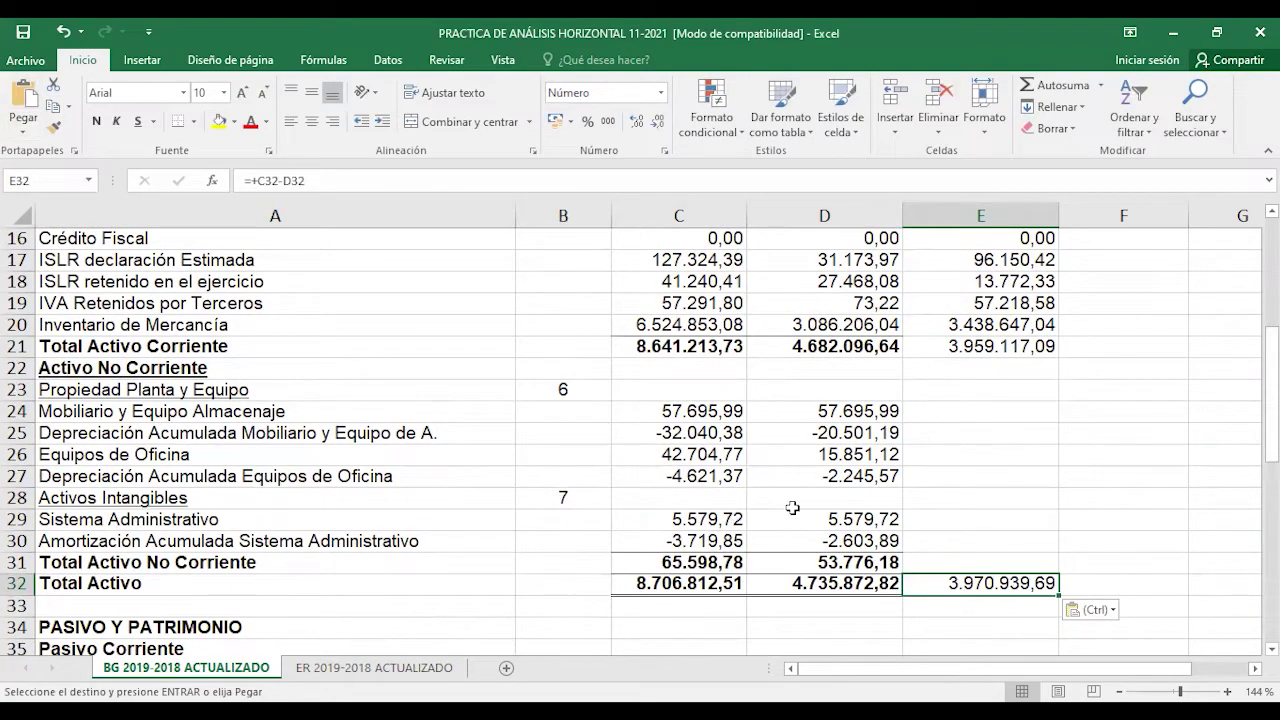
- Review the absolute variation column from the current assets down to the Cuentas por Pagar cell E36
scroll(1029, 446, up, 4)
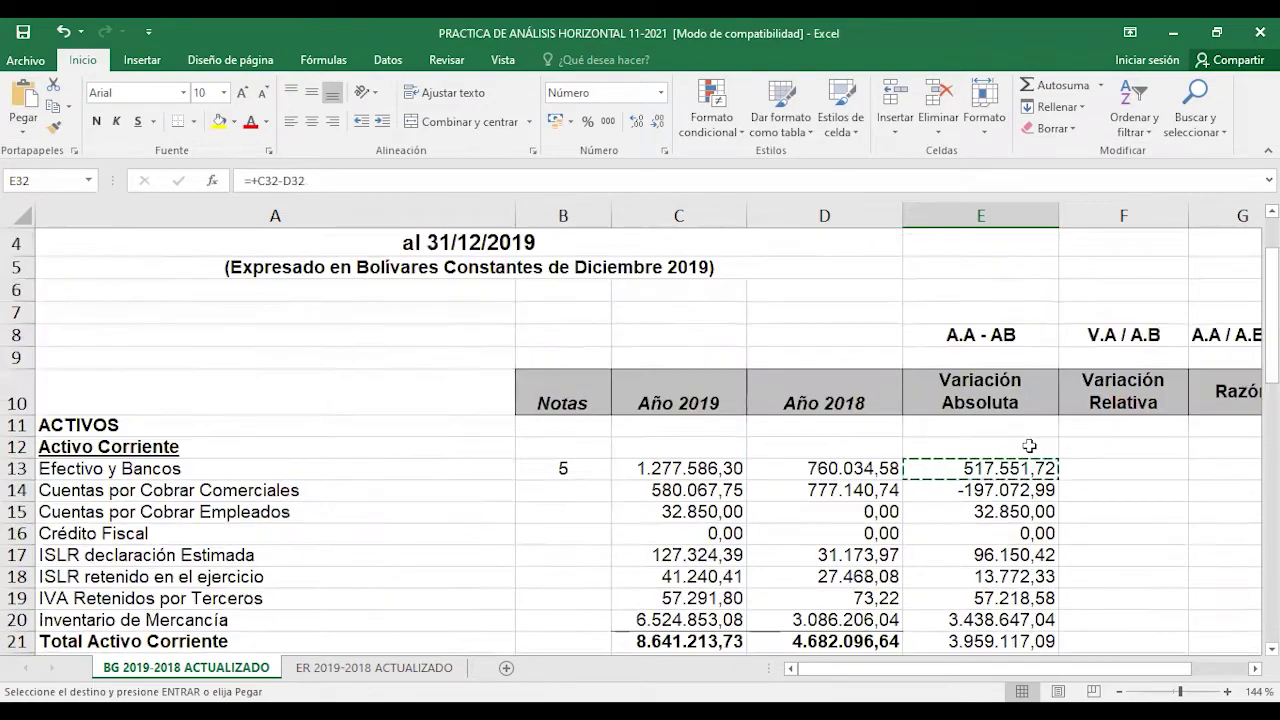
scroll(1029, 446, down, 2)
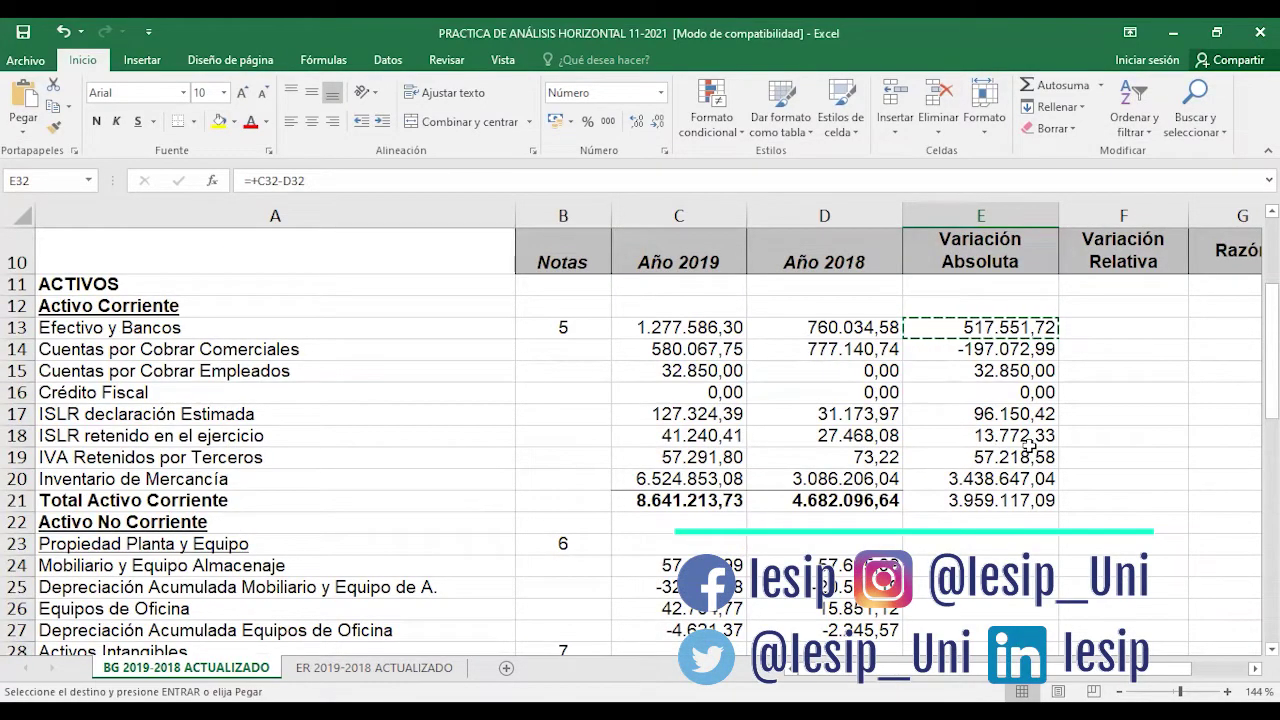
scroll(980, 595, down, 2)
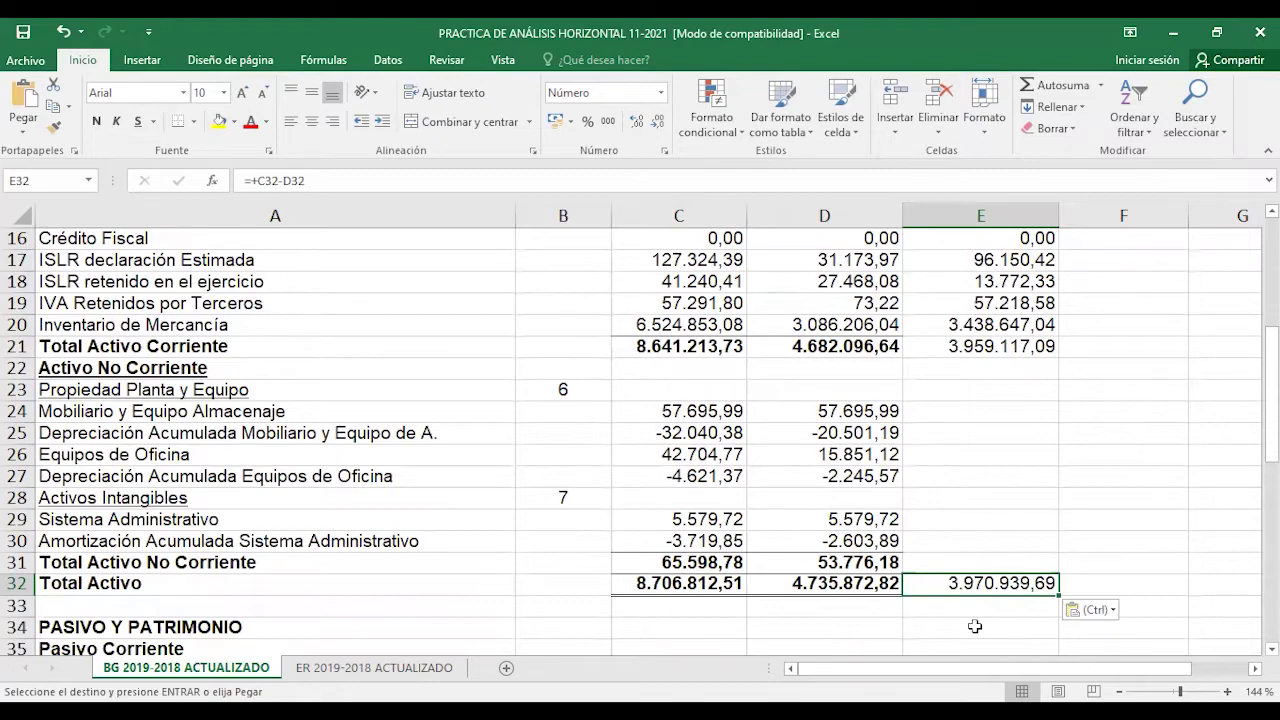
scroll(975, 626, down, 4)
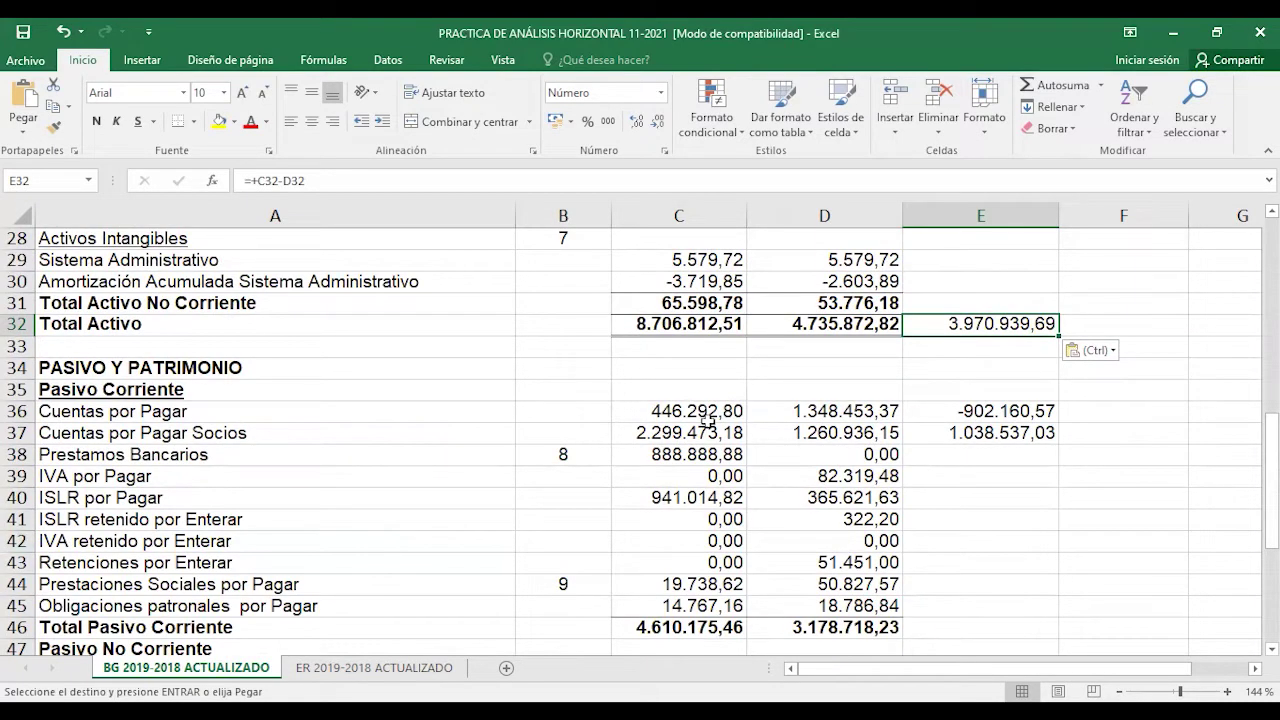
click(979, 420)
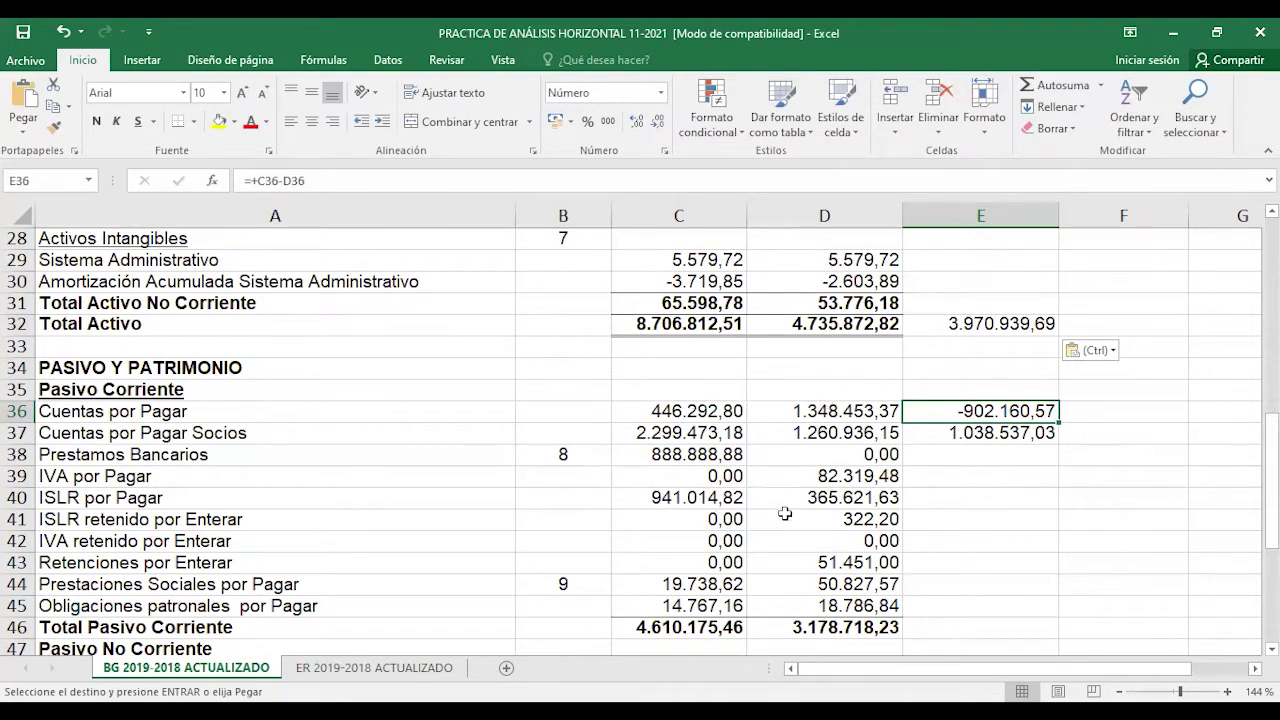
- Examine the Año 2018 and Año 2019 amounts of Cuentas por Pagar alongside its absolute variation in E36
click(857, 411)
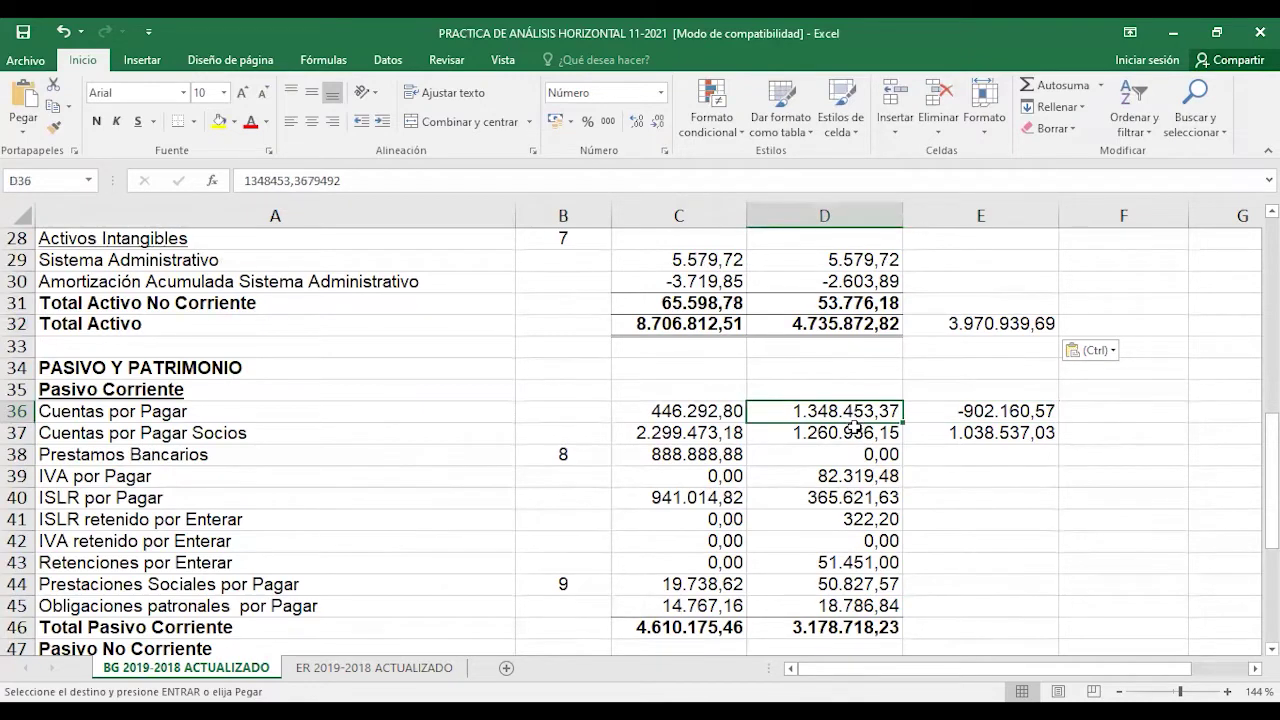
click(686, 430)
click(688, 410)
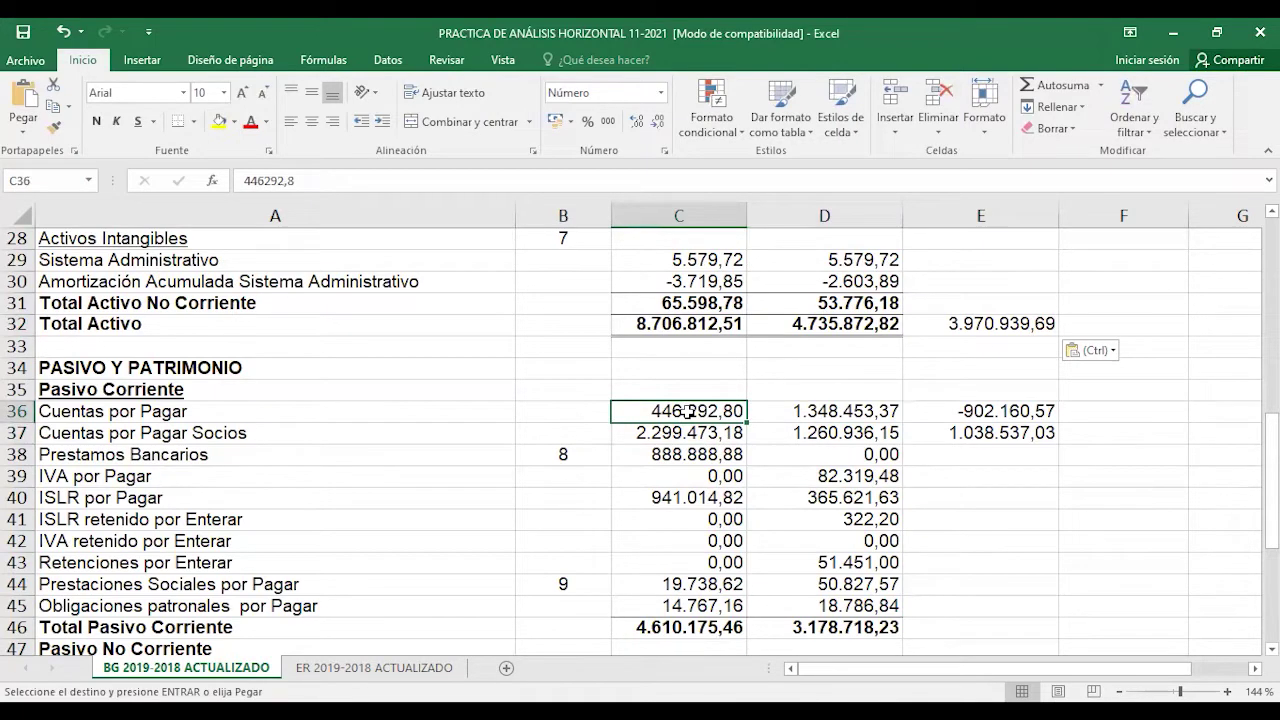
click(1001, 416)
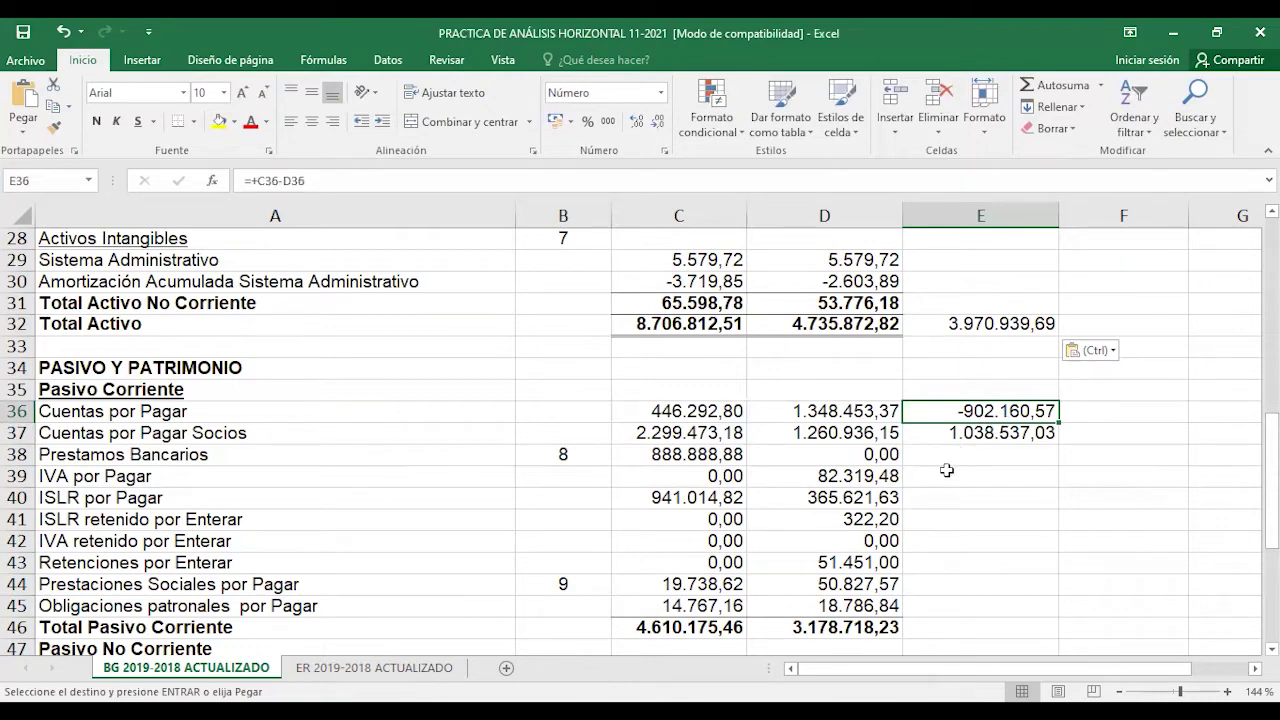
- Paste the copied absolute variation formula into E38:E46 for the remaining current liabilities and E48:E50 for the non-current and total liabilities
scroll(957, 463, down, 1)
drag(1000, 396, 994, 562)
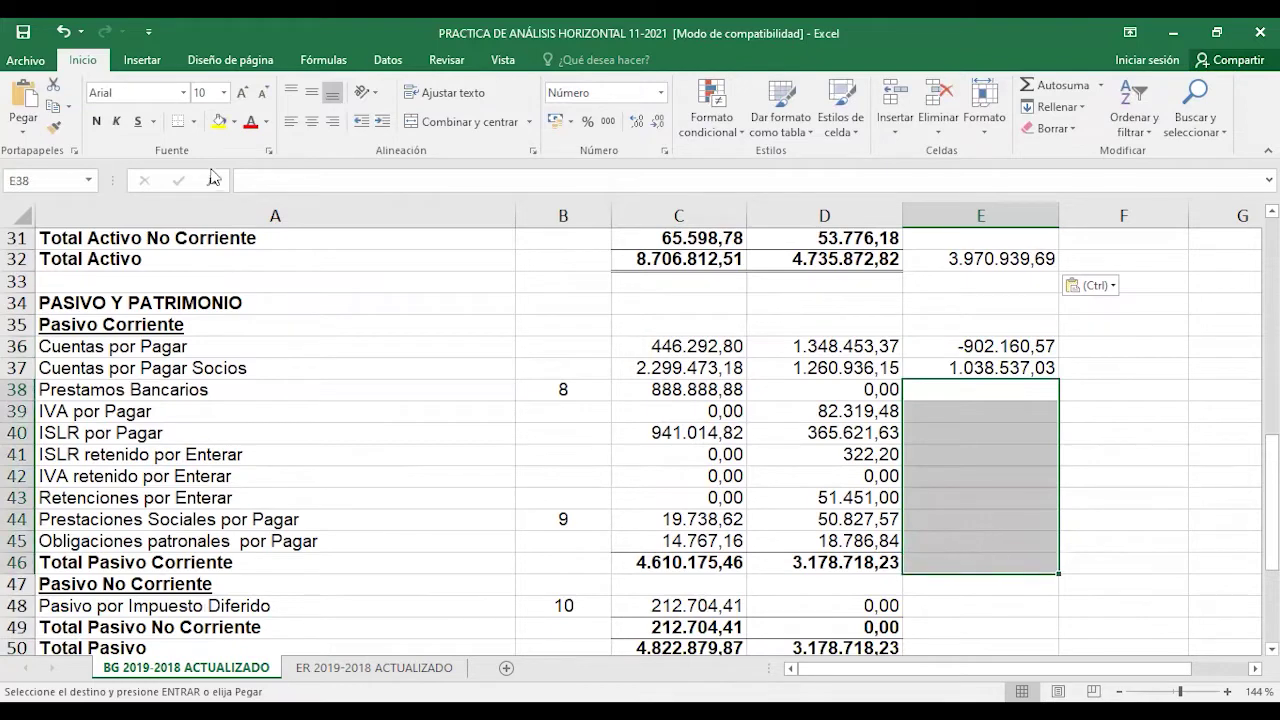
click(28, 103)
scroll(620, 374, down, 3)
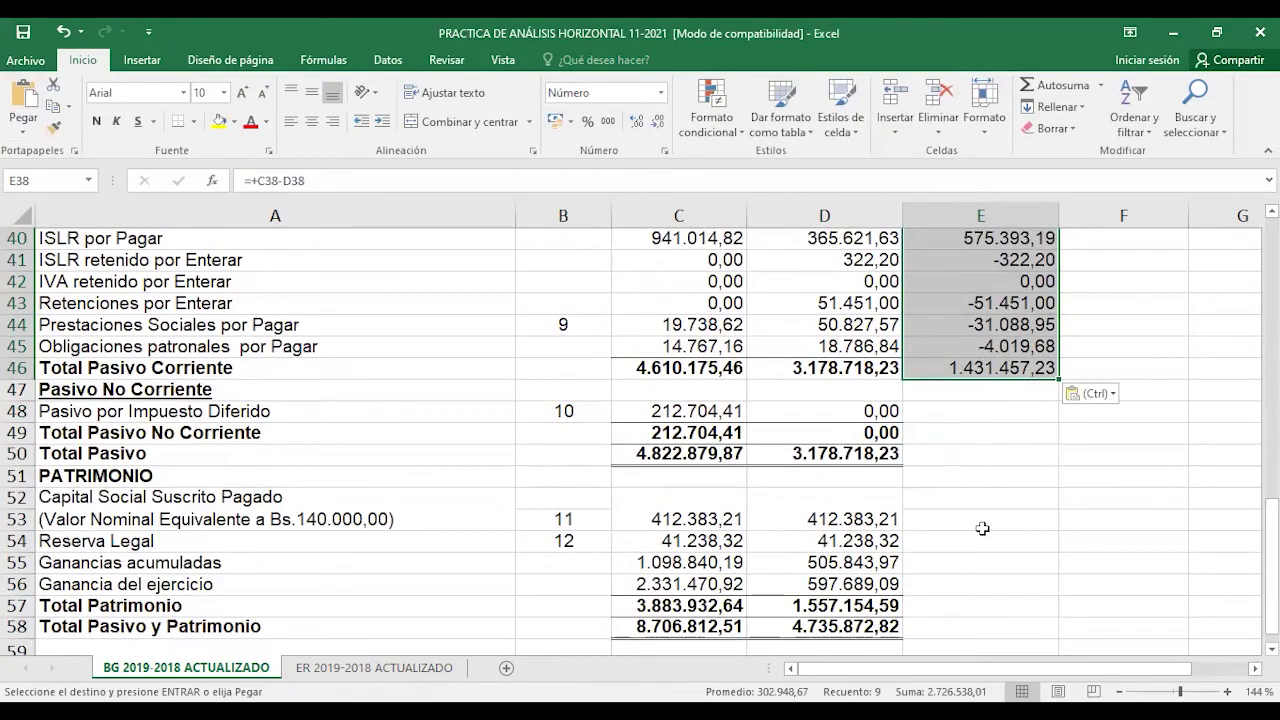
drag(985, 414, 988, 458)
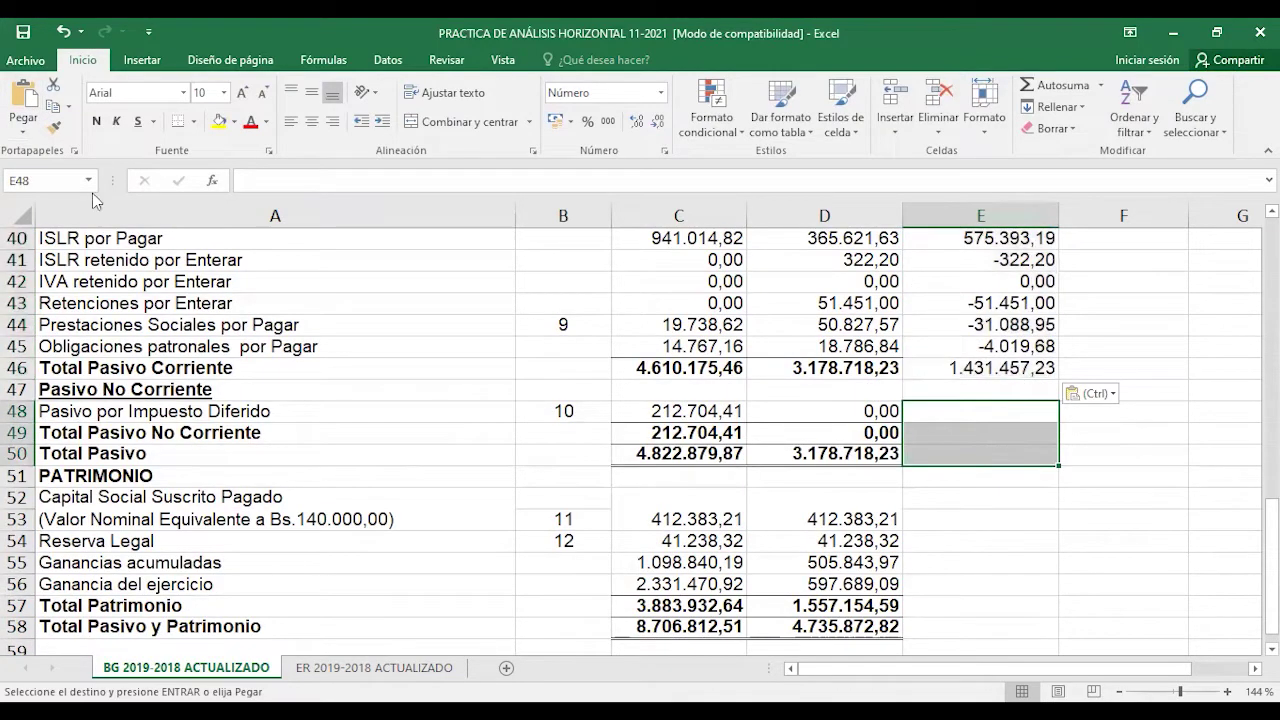
click(28, 103)
- Paste the copied absolute variation formula into E53:E59 to cover the Patrimonio accounts and Total Pasivo y Patrimonio
scroll(870, 567, down, 1)
scroll(870, 567, down, 3)
drag(950, 330, 969, 446)
click(26, 103)
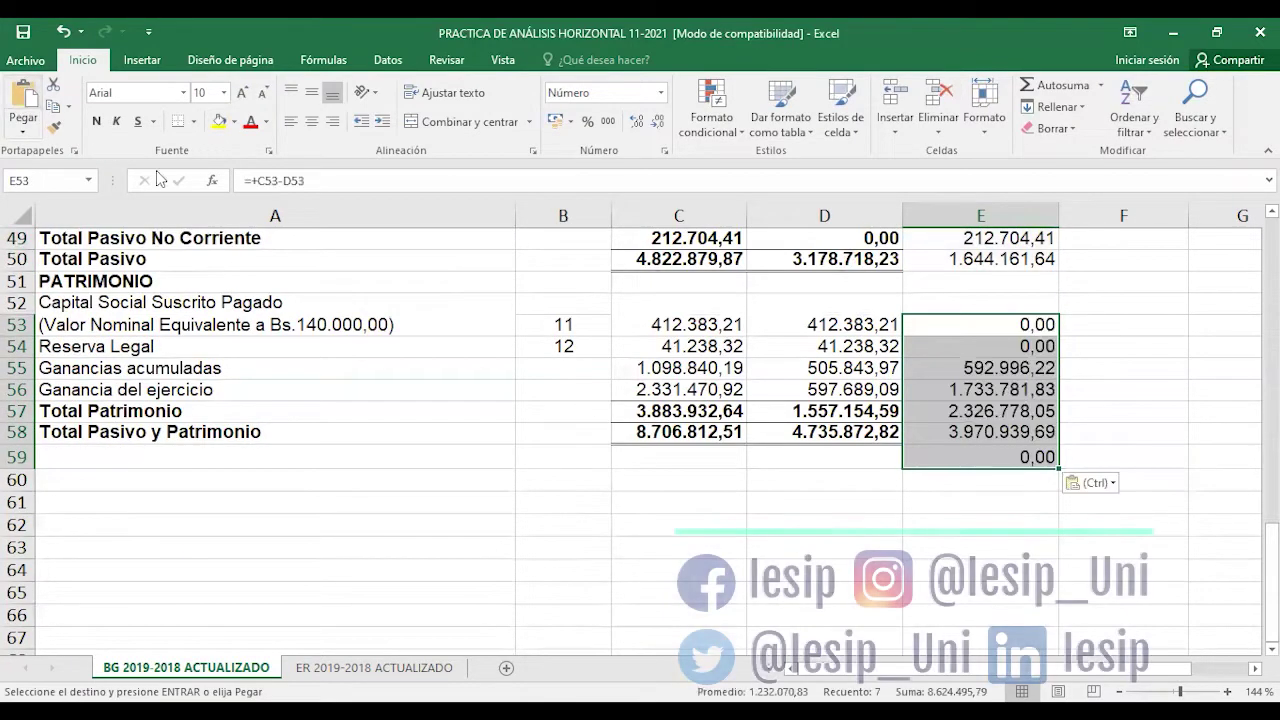
- Compare the absolute variation of Total Activo in E32 with that of Total Pasivo y Patrimonio in E58
scroll(708, 471, up, 1)
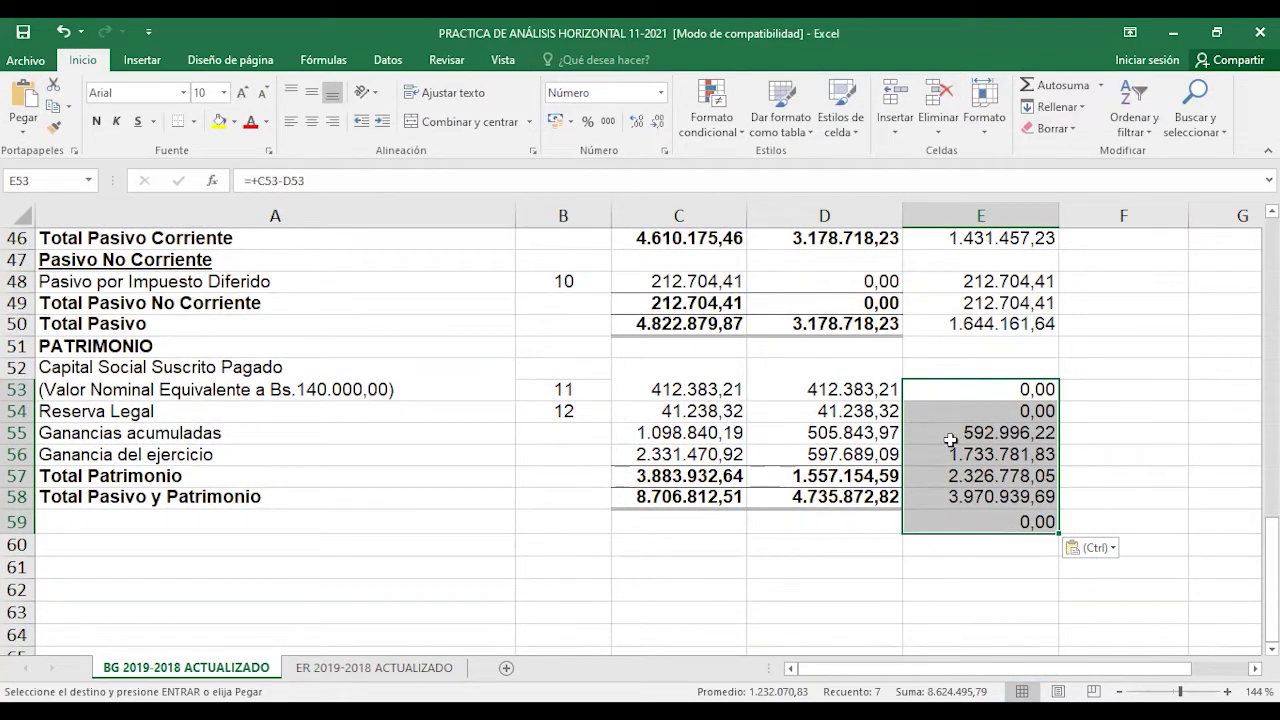
scroll(900, 490, up, 9)
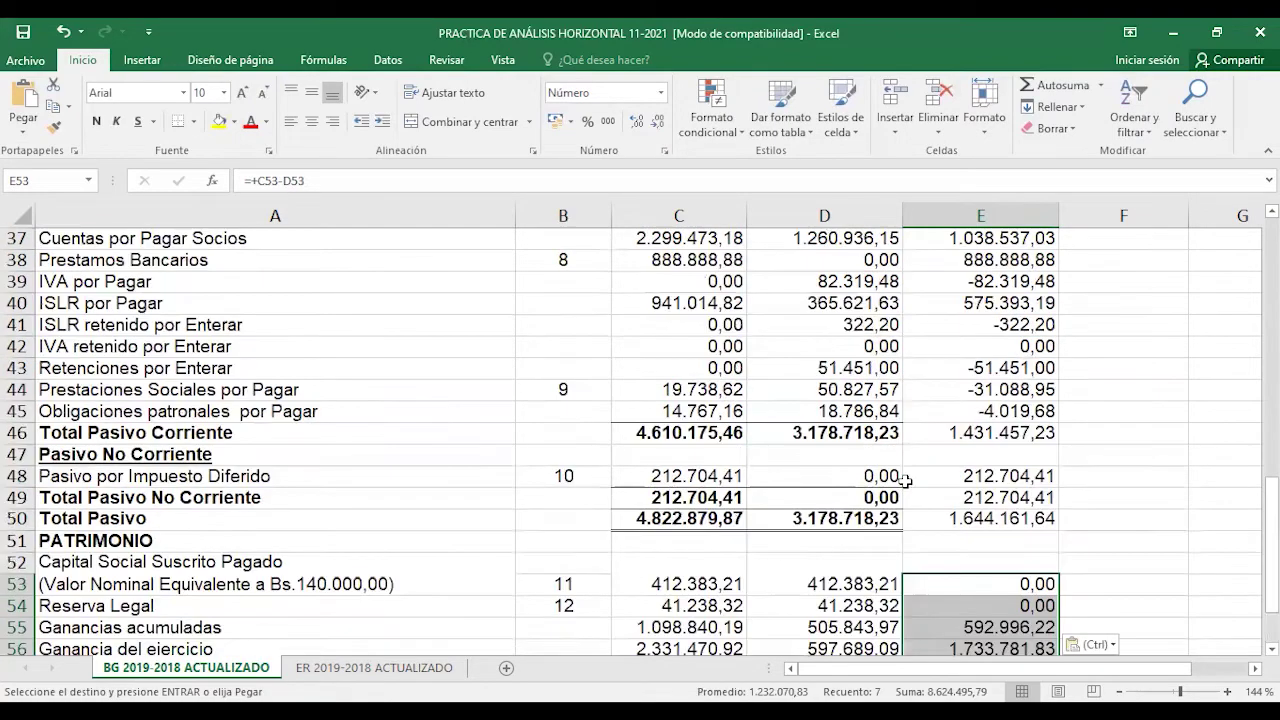
click(970, 519)
scroll(970, 540, down, 11)
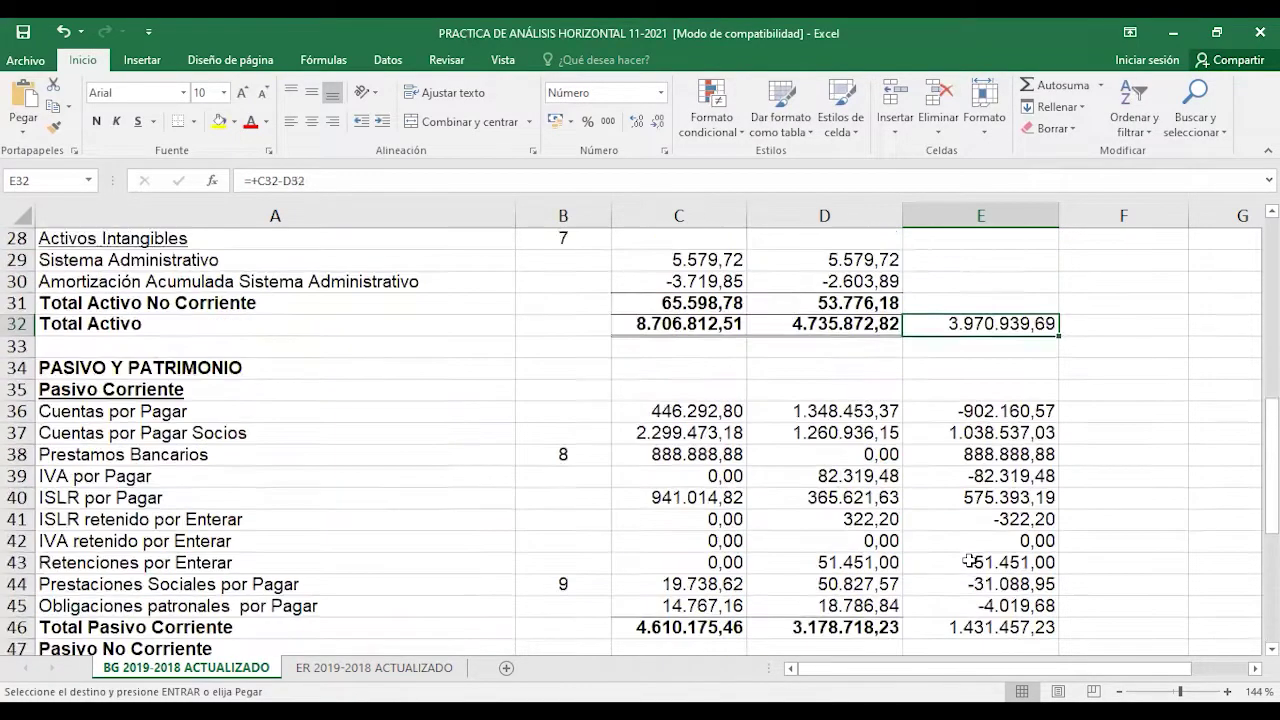
click(1010, 367)
key(ctrl+v)
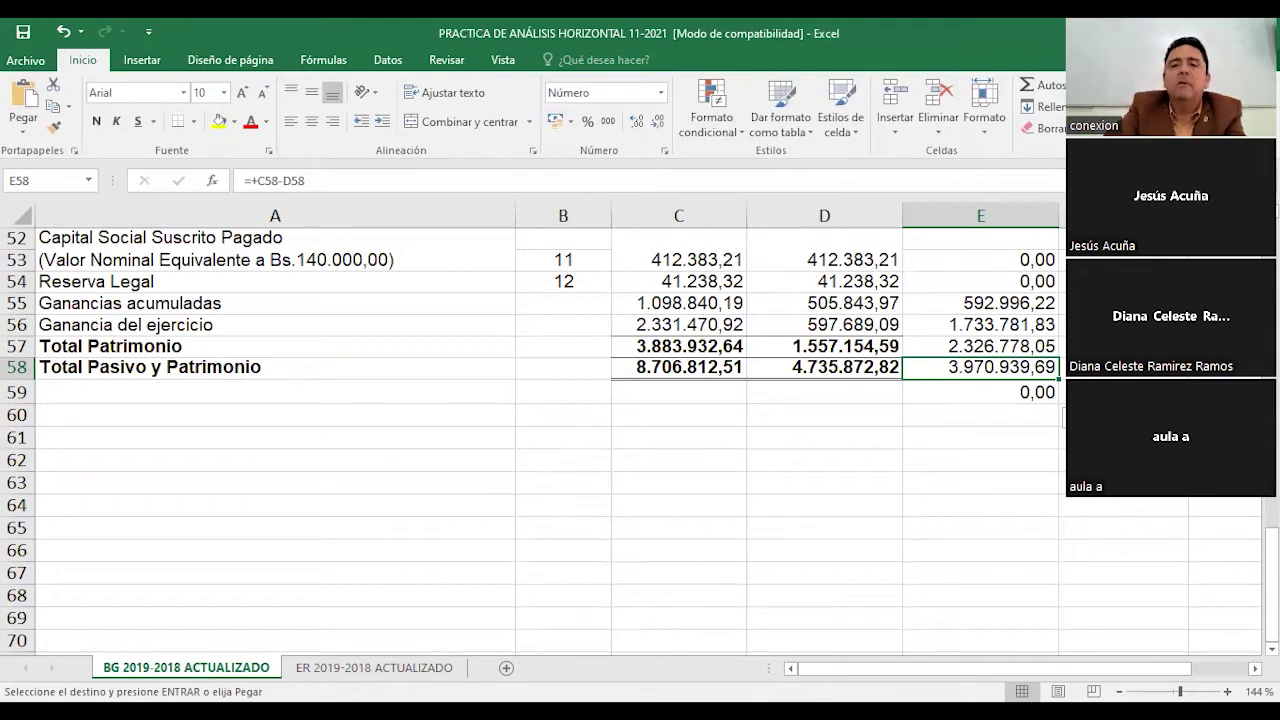
- Review the absolute variations of the current assets, focusing on Cuentas por Cobrar Comerciales and Inventario de Mercancía
scroll(971, 417, up, 15)
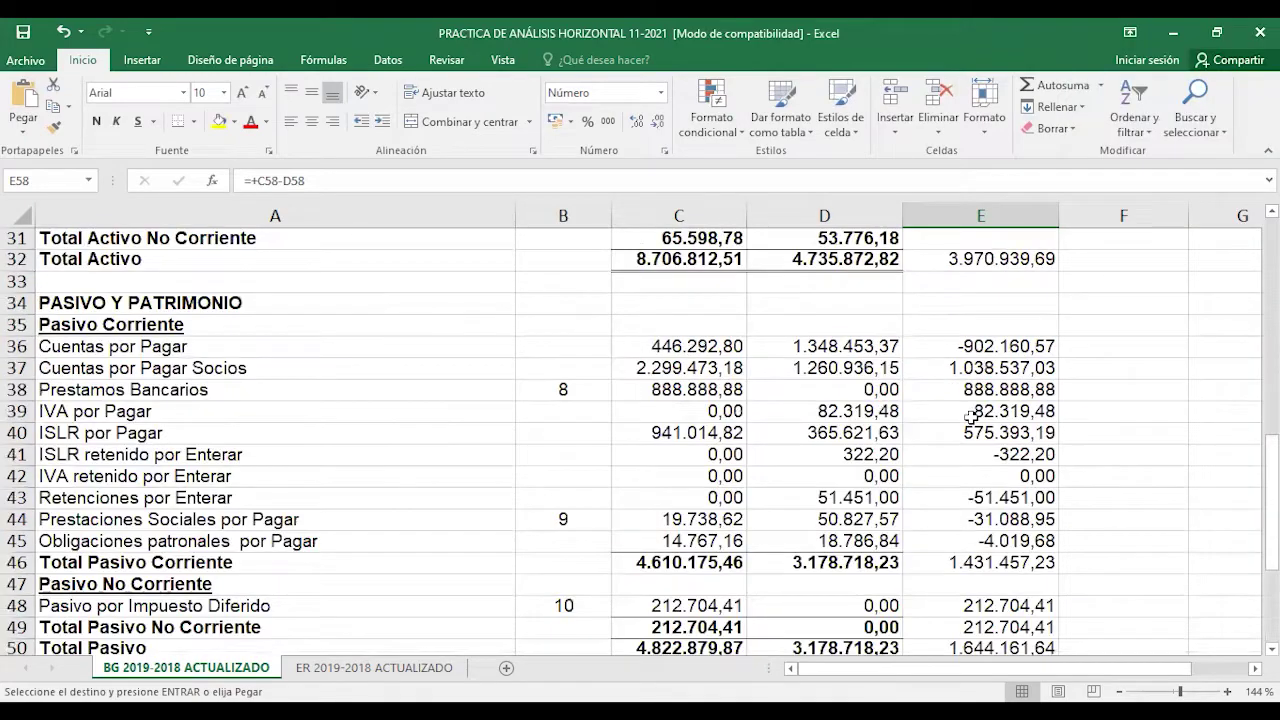
scroll(971, 417, down, 2)
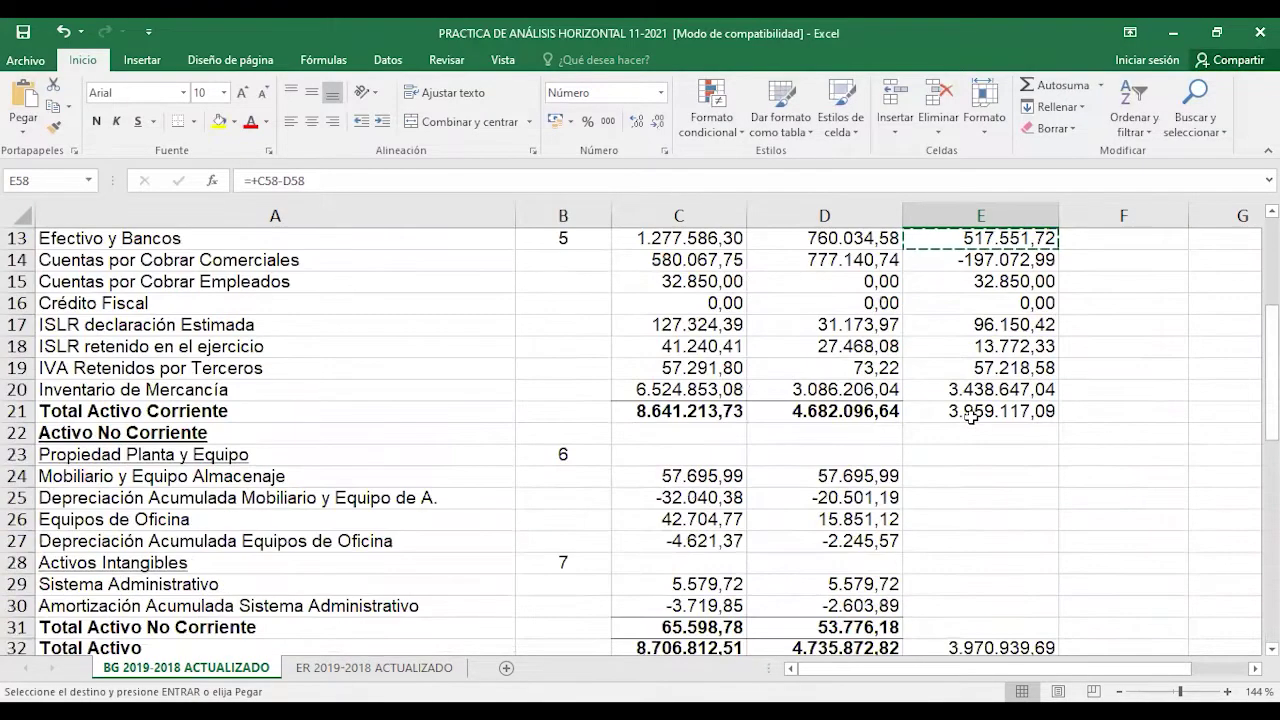
scroll(971, 417, up, 1)
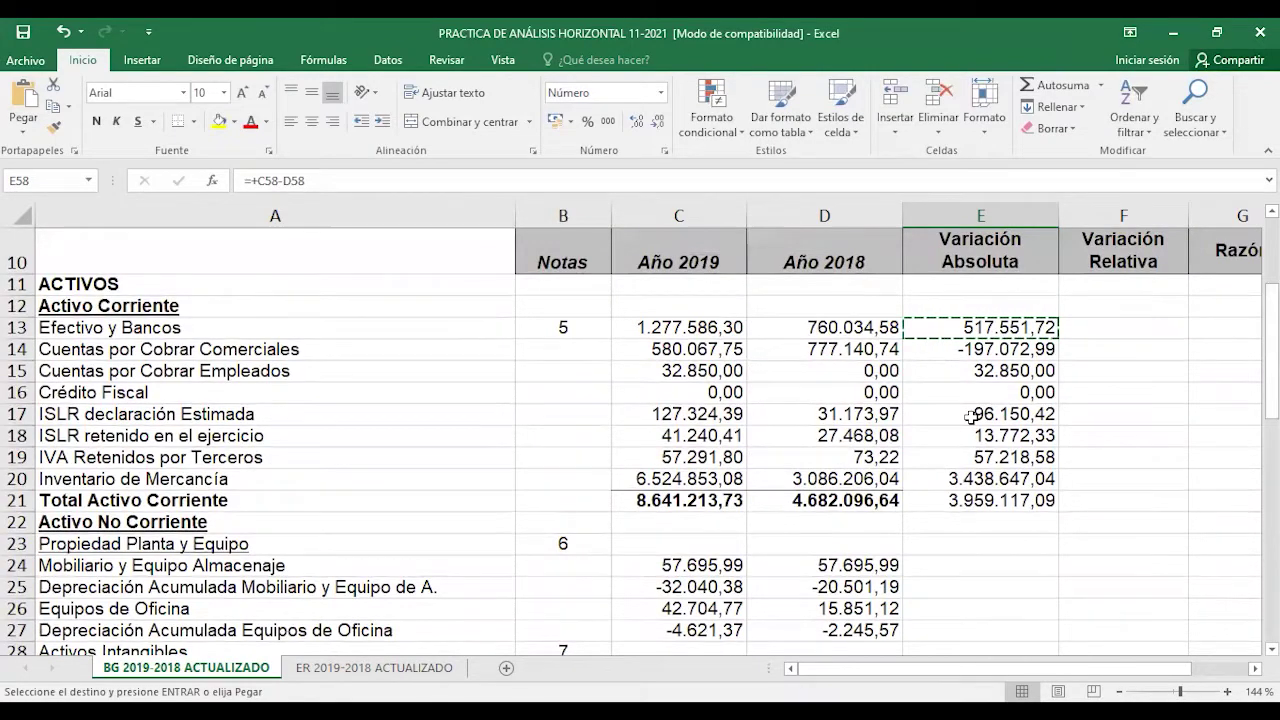
scroll(971, 417, down, 1)
scroll(960, 430, up, 2)
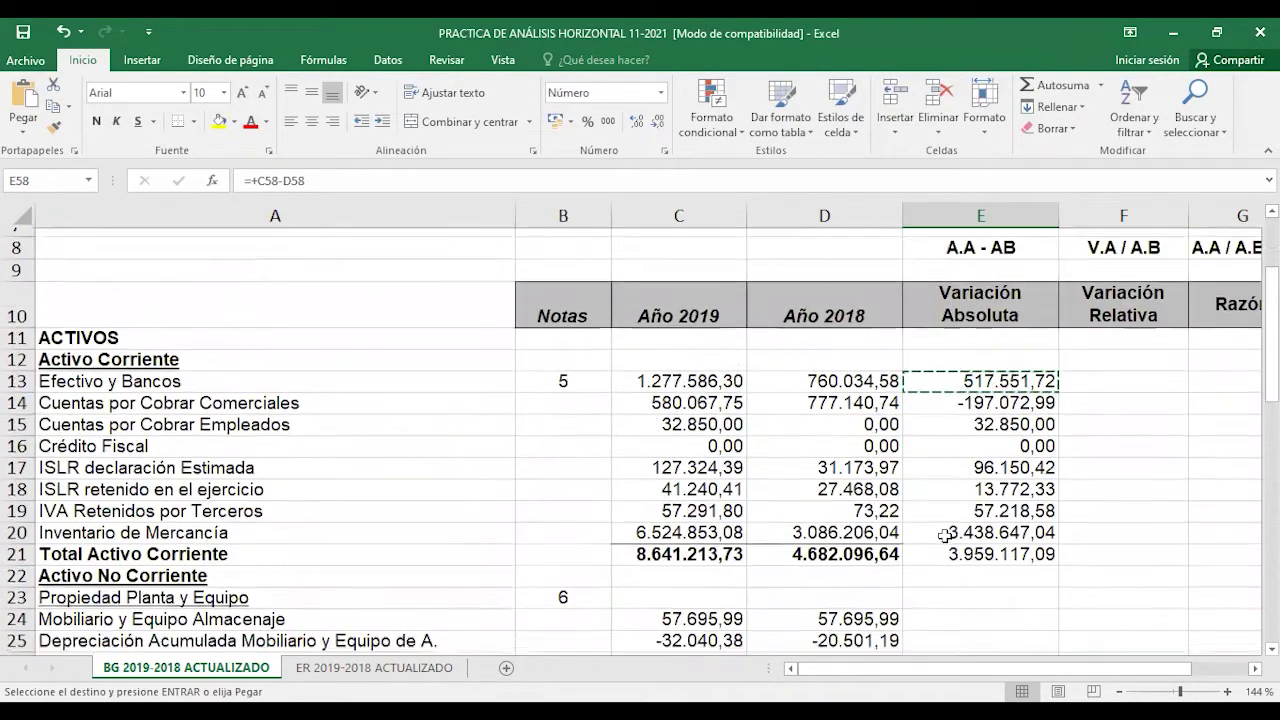
scroll(944, 536, down, 1)
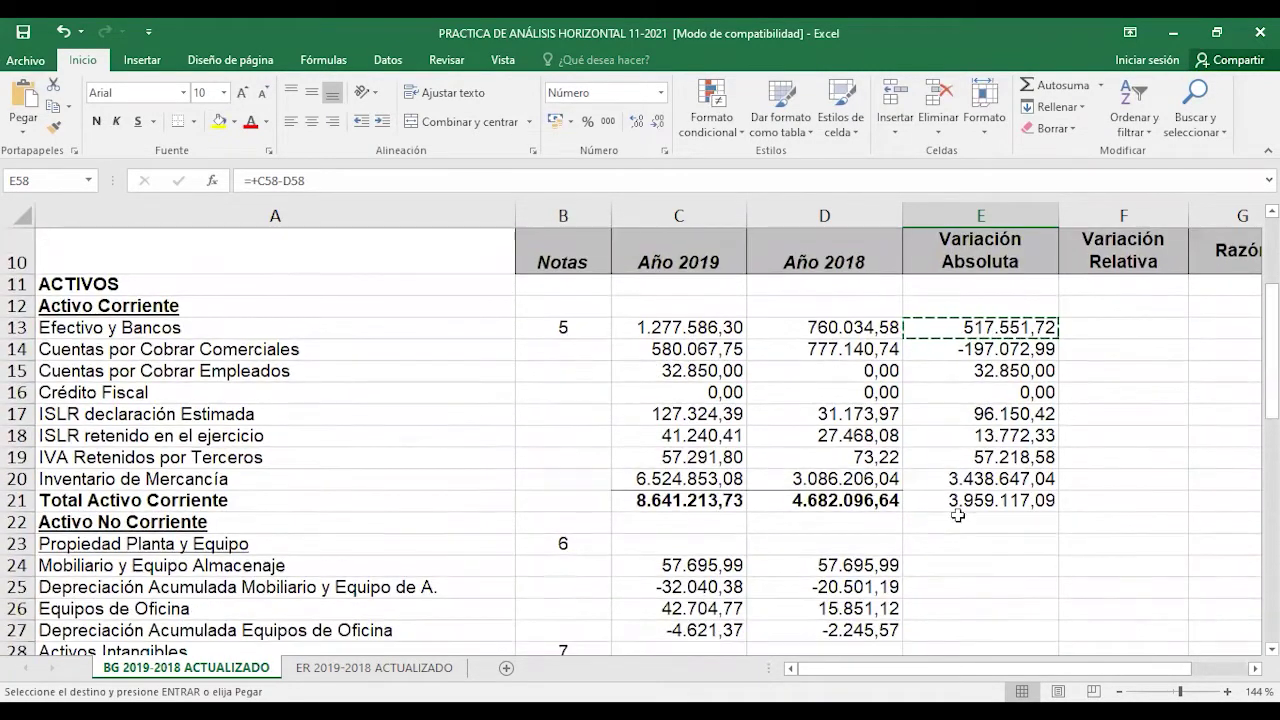
click(1001, 348)
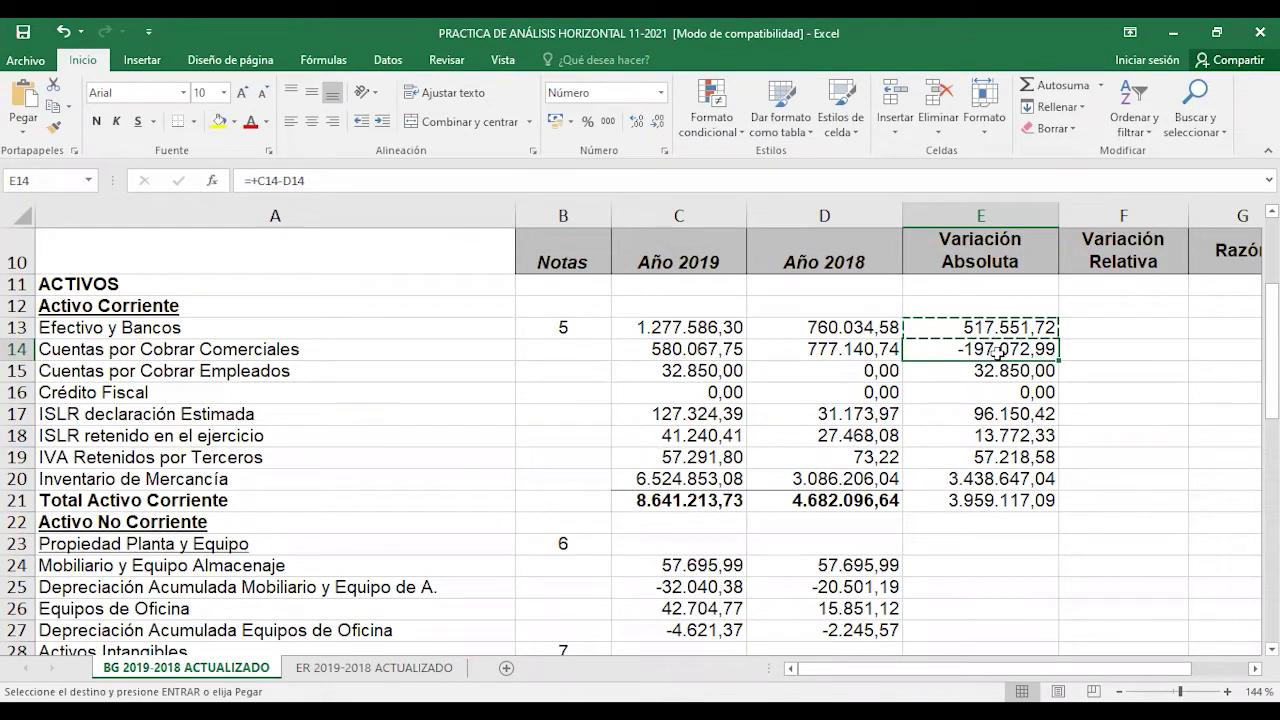
click(990, 478)
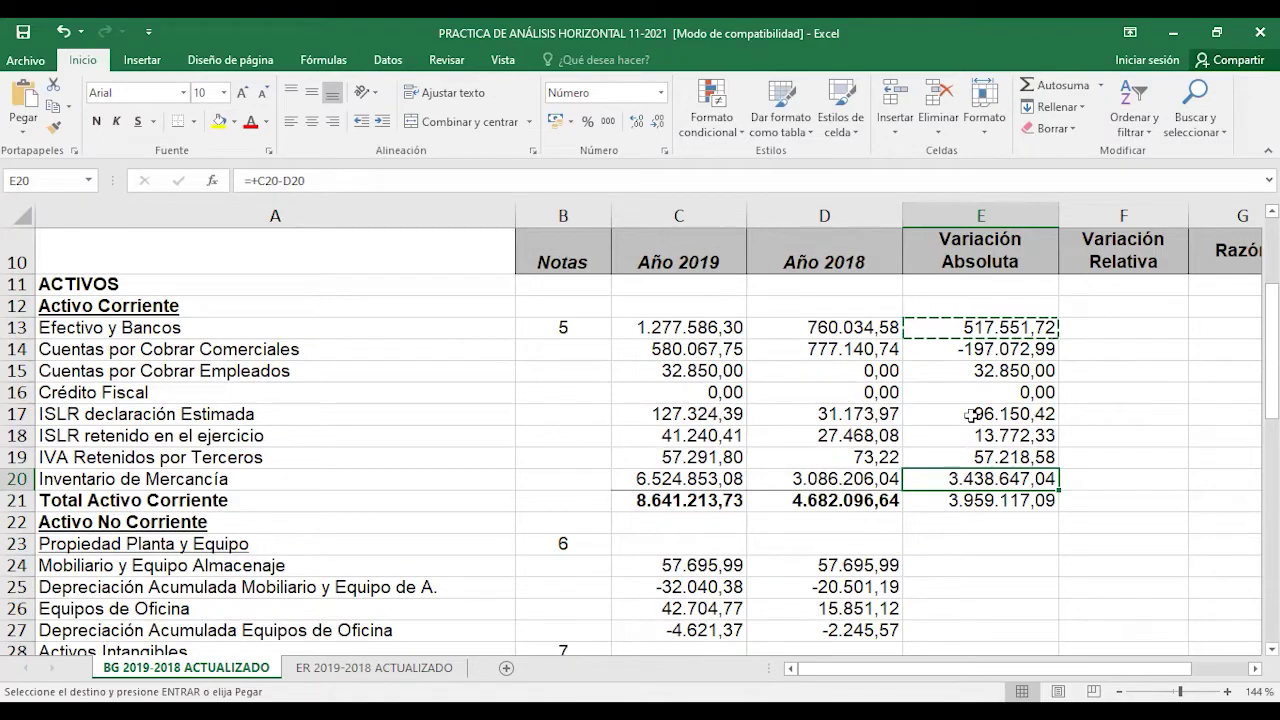
scroll(973, 420, down, 1)
scroll(978, 440, up, 2)
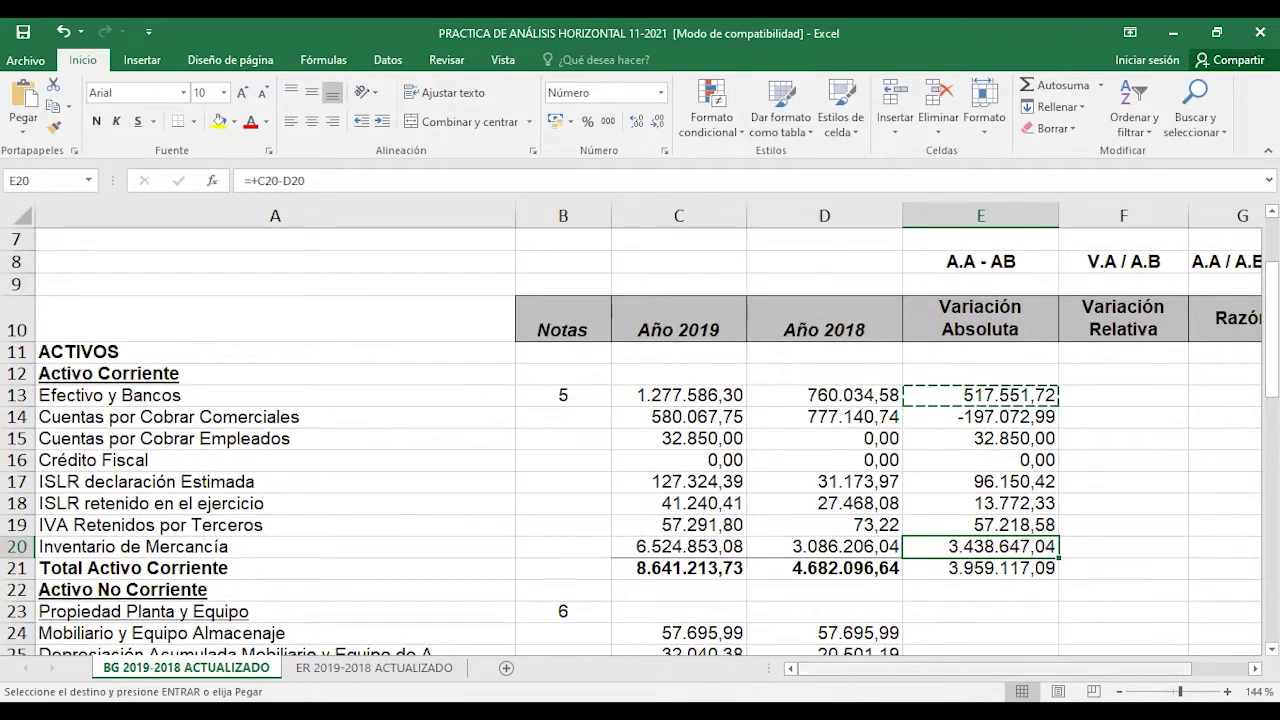
- Calculate the relative variation of Efectivo y Bancos in F13 with the formula +E13/D13 and format it as a percentage
scroll(922, 363, right, 2)
scroll(922, 363, left, 2)
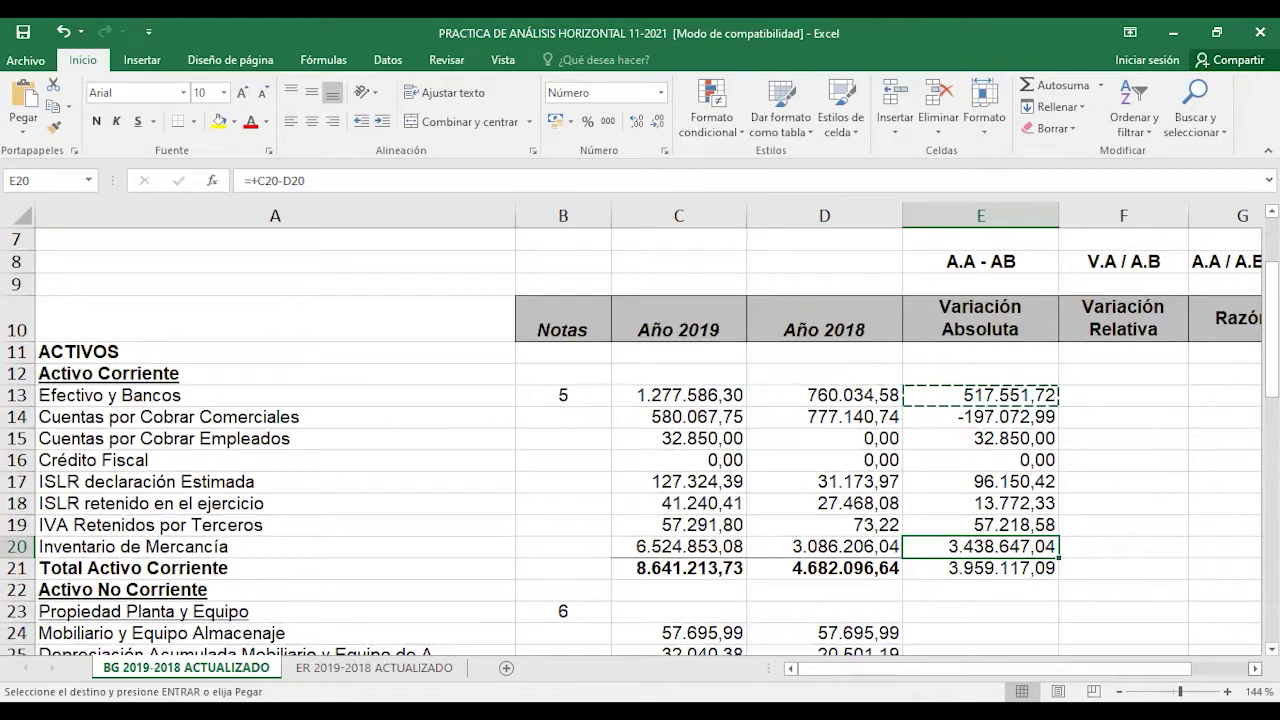
scroll(659, 357, right, 2)
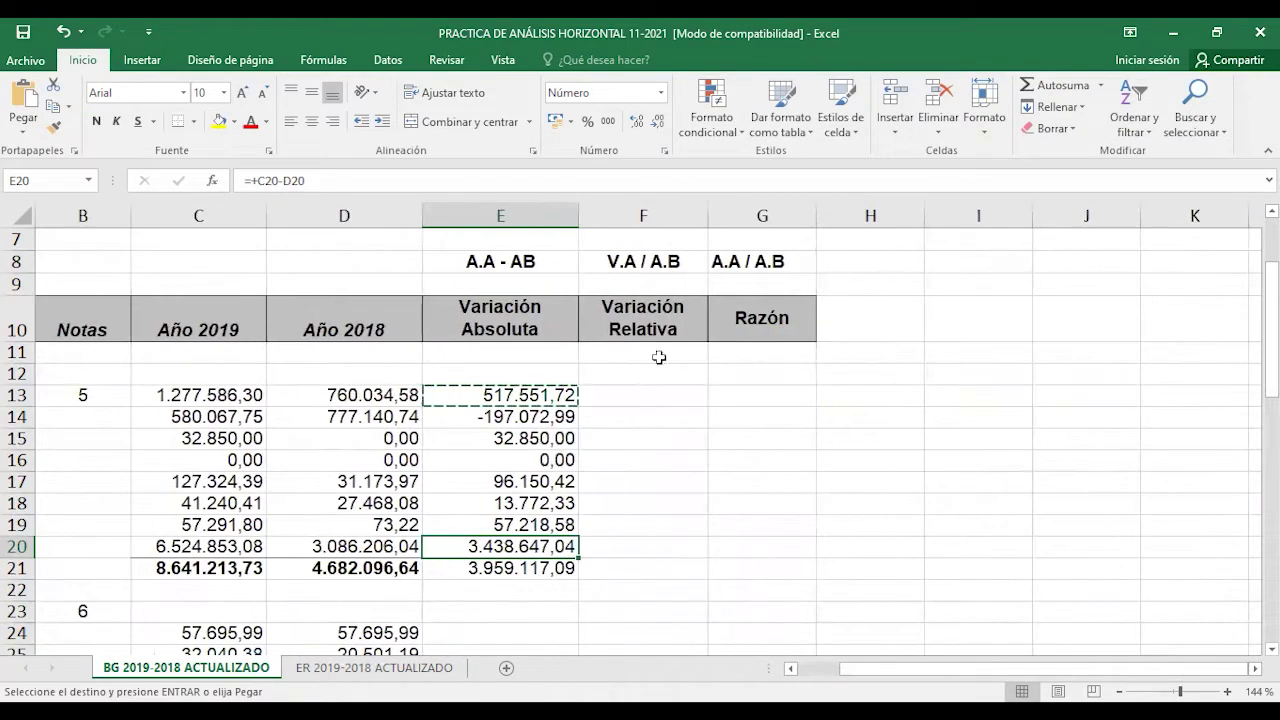
click(648, 397)
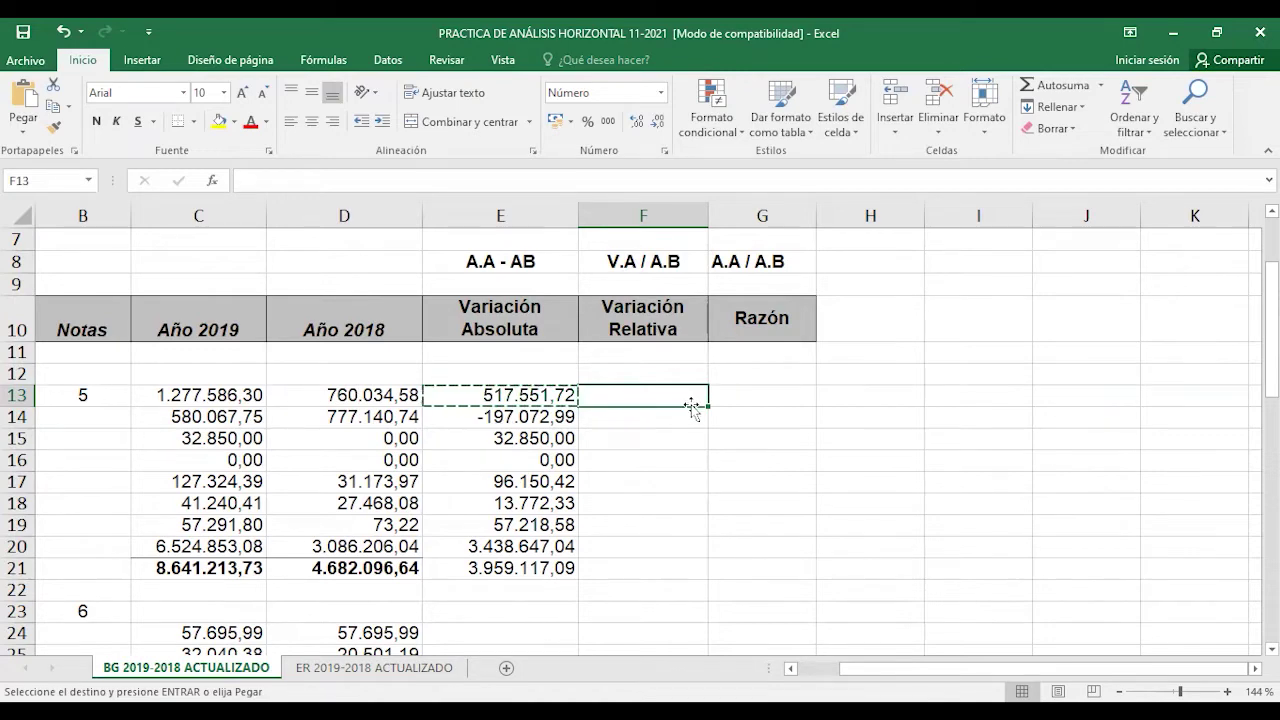
text(+)
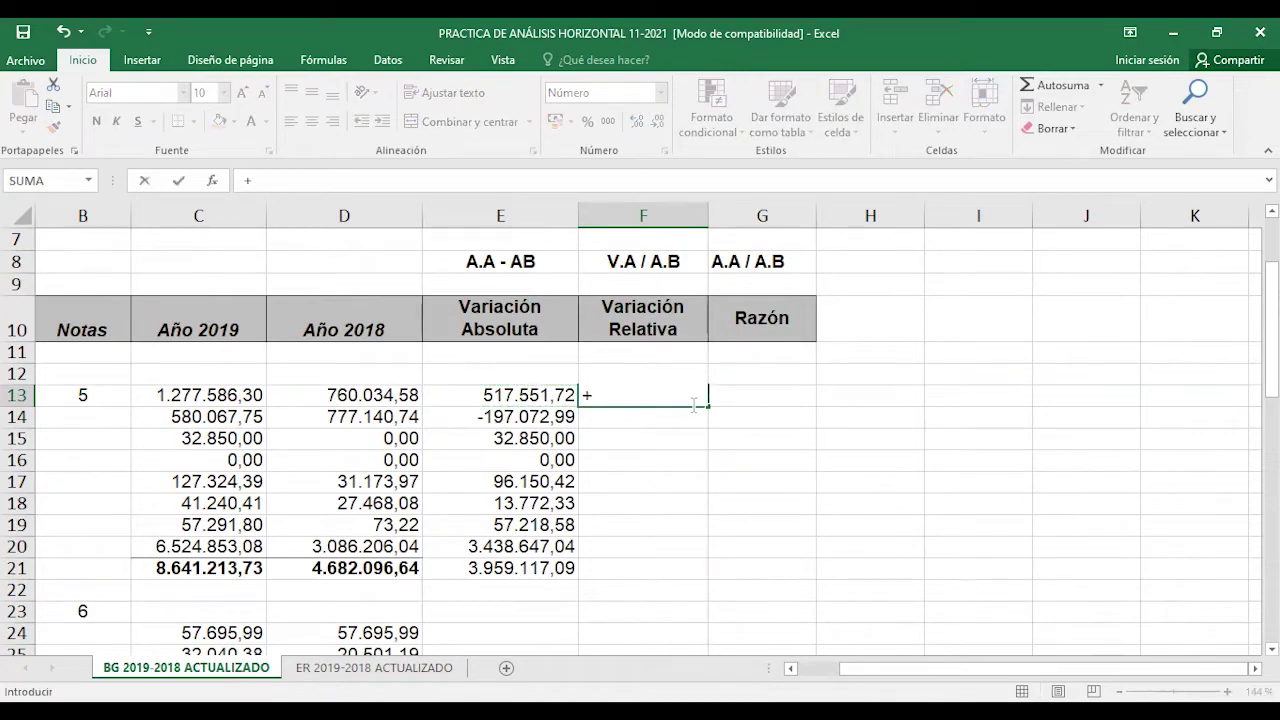
key(Left)
text(/)
key(Left)
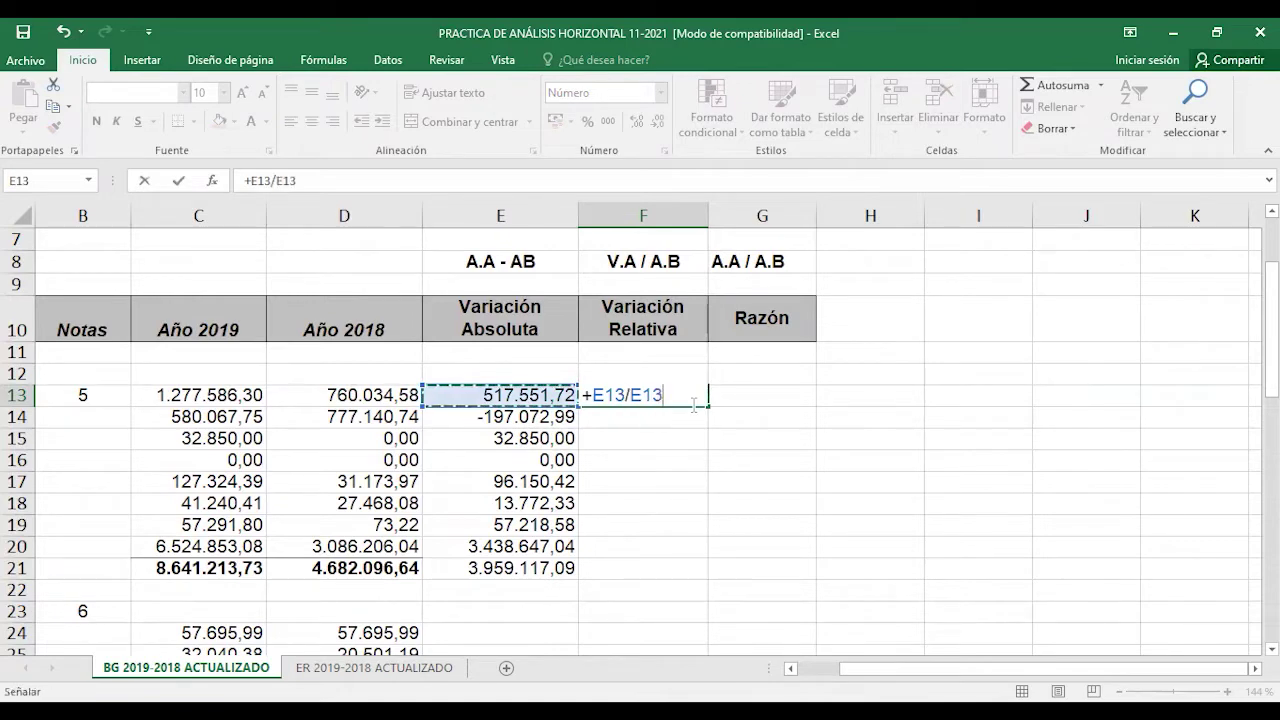
key(Left)
key(Return)
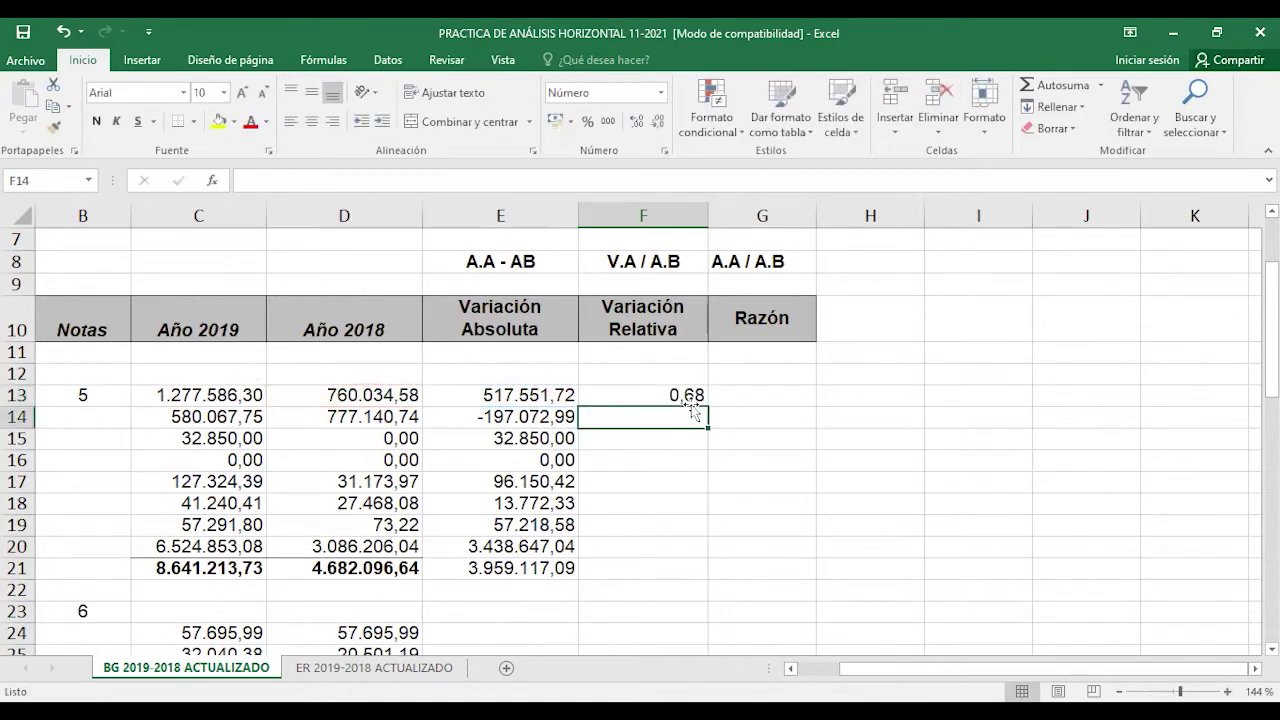
click(676, 397)
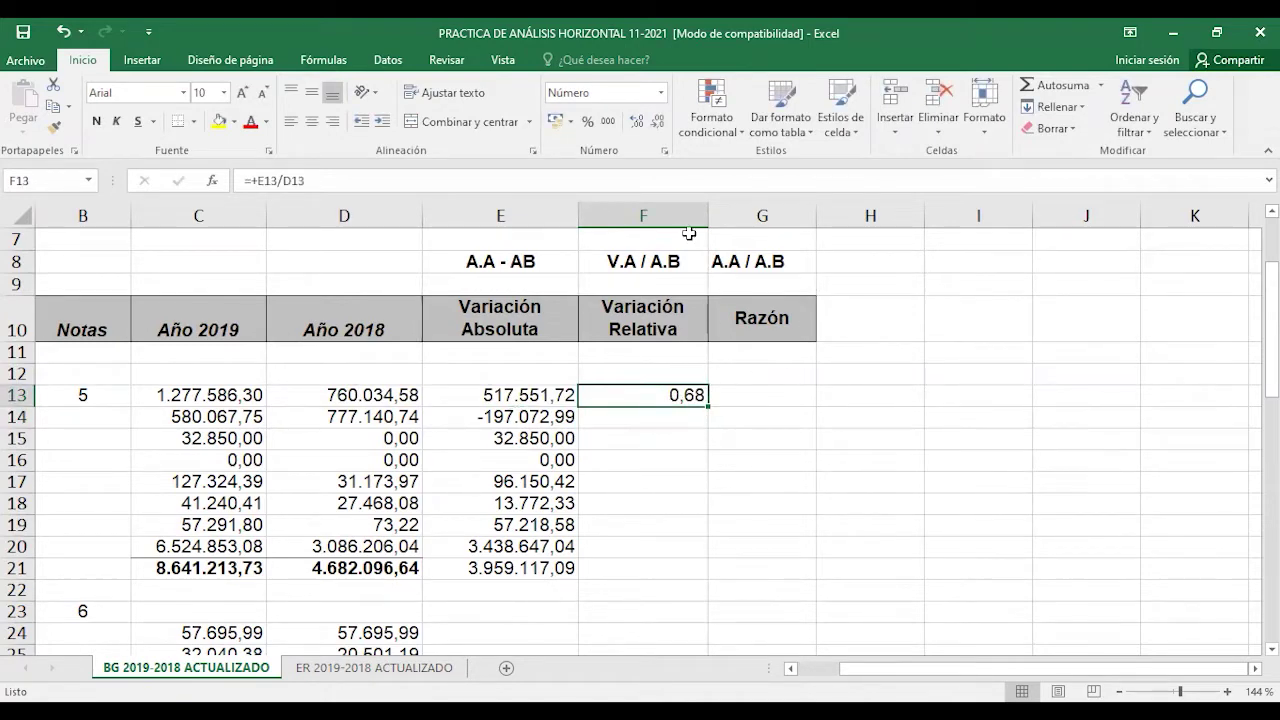
click(588, 128)
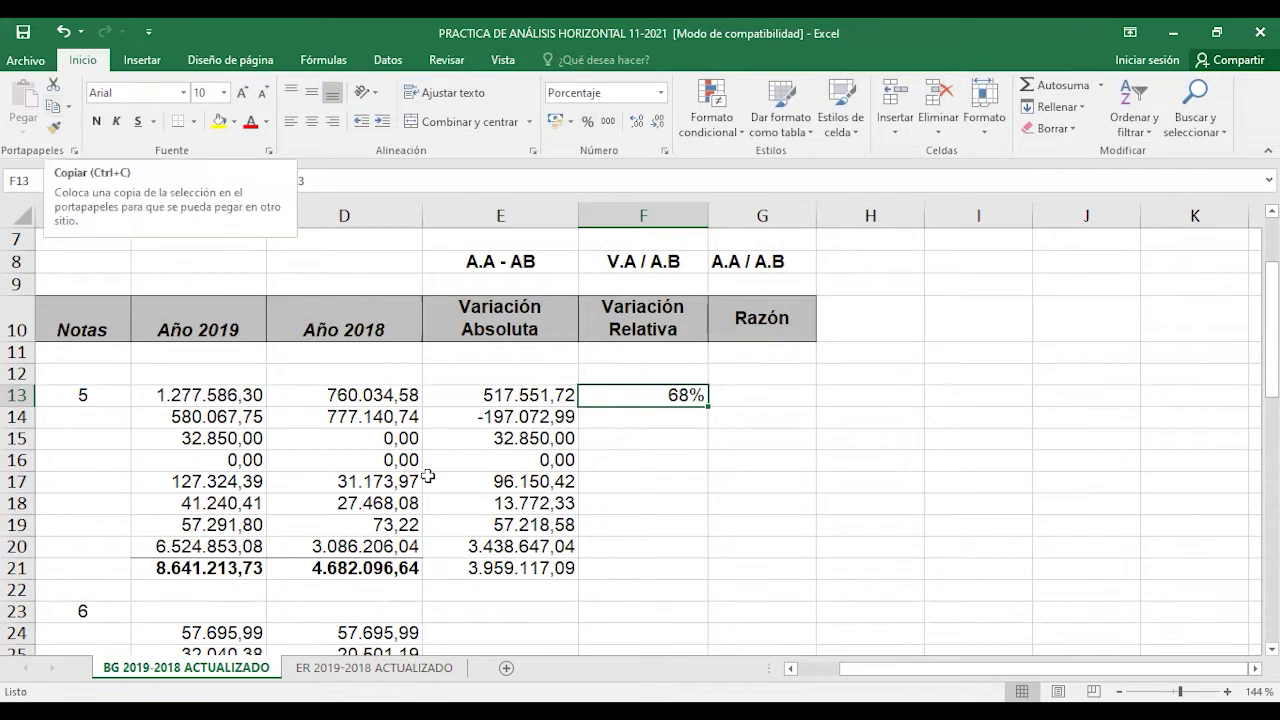
- Copy the relative variation formula from F13 into F20:F21 for Inventario de Mercancía and Total Activo Corriente
drag(1000, 668, 960, 668)
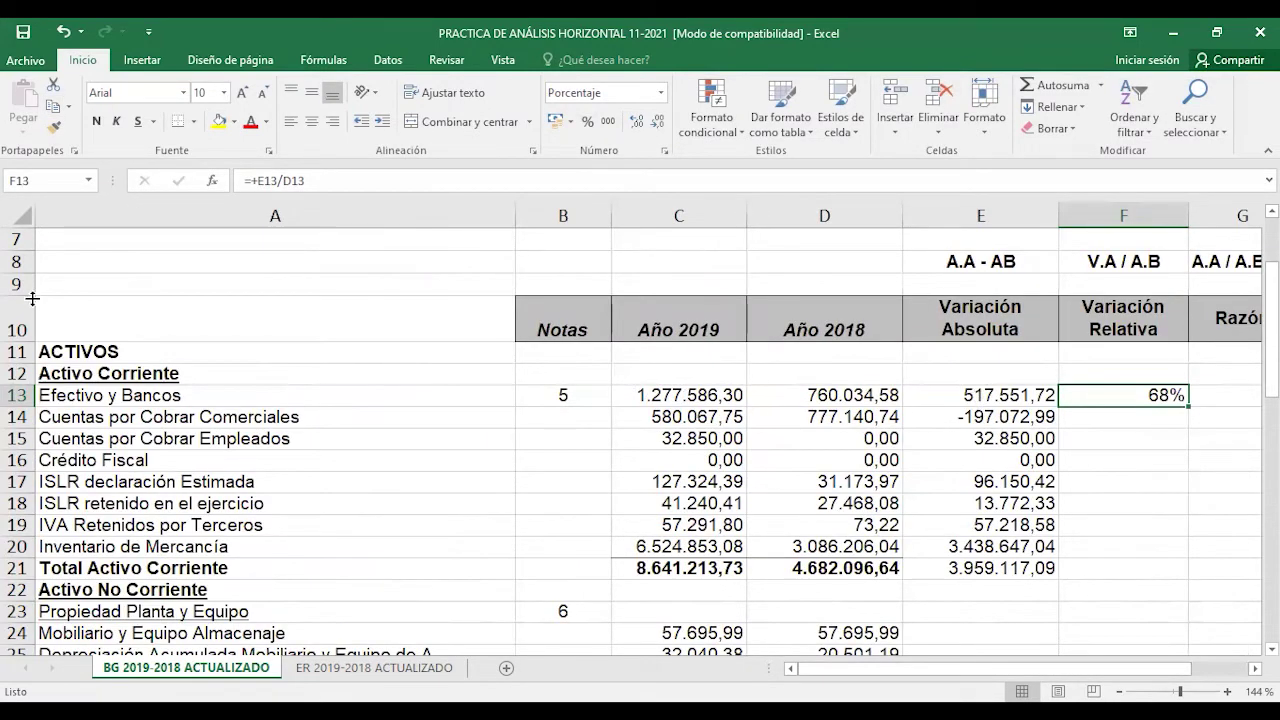
click(978, 398)
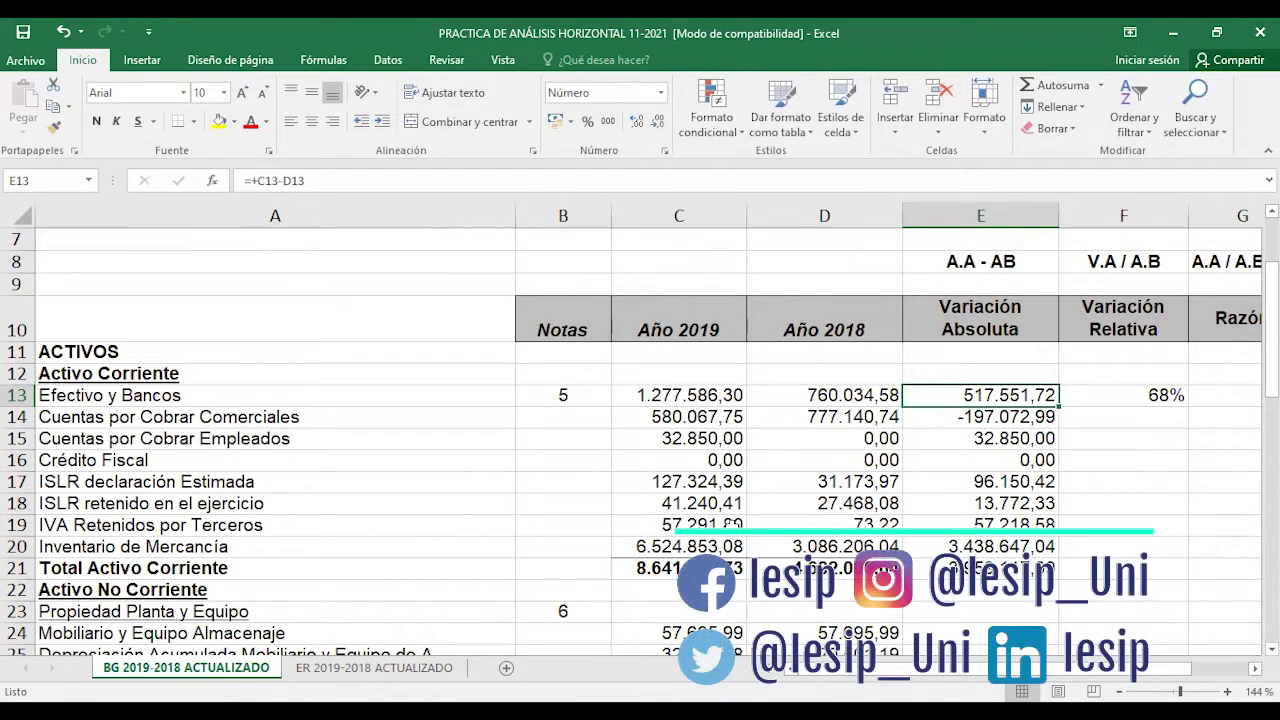
key(Right)
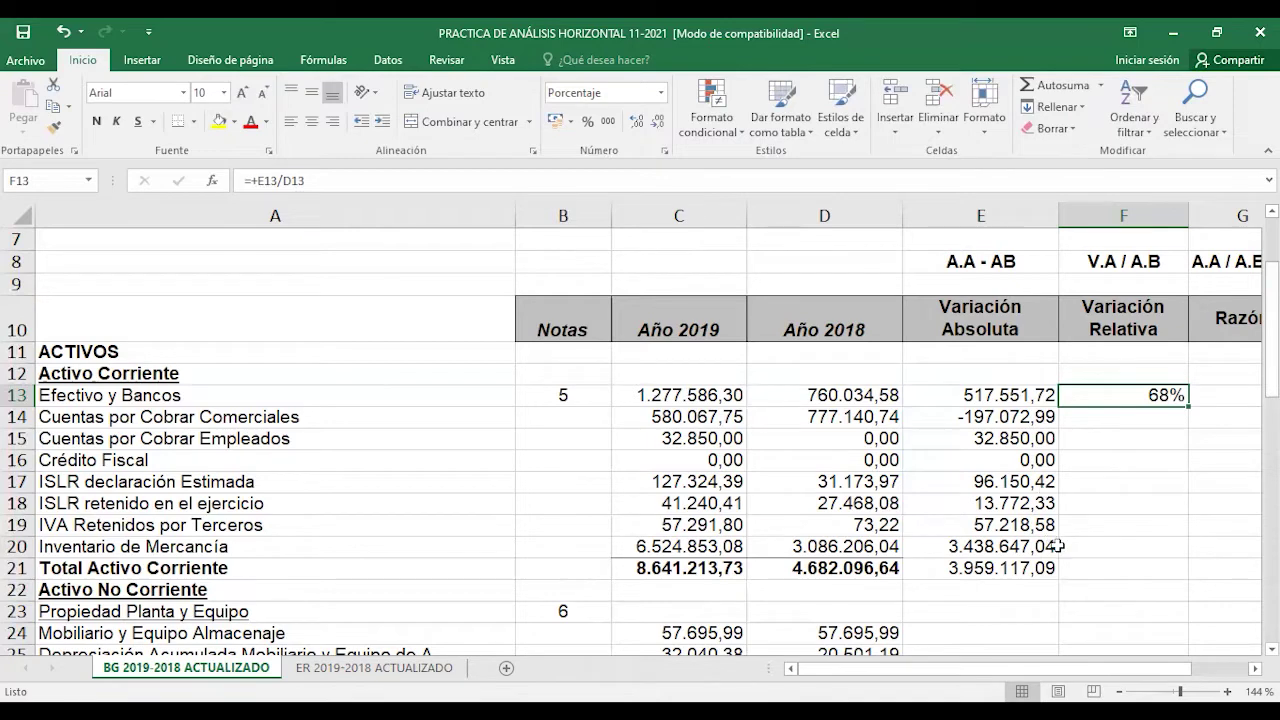
click(54, 108)
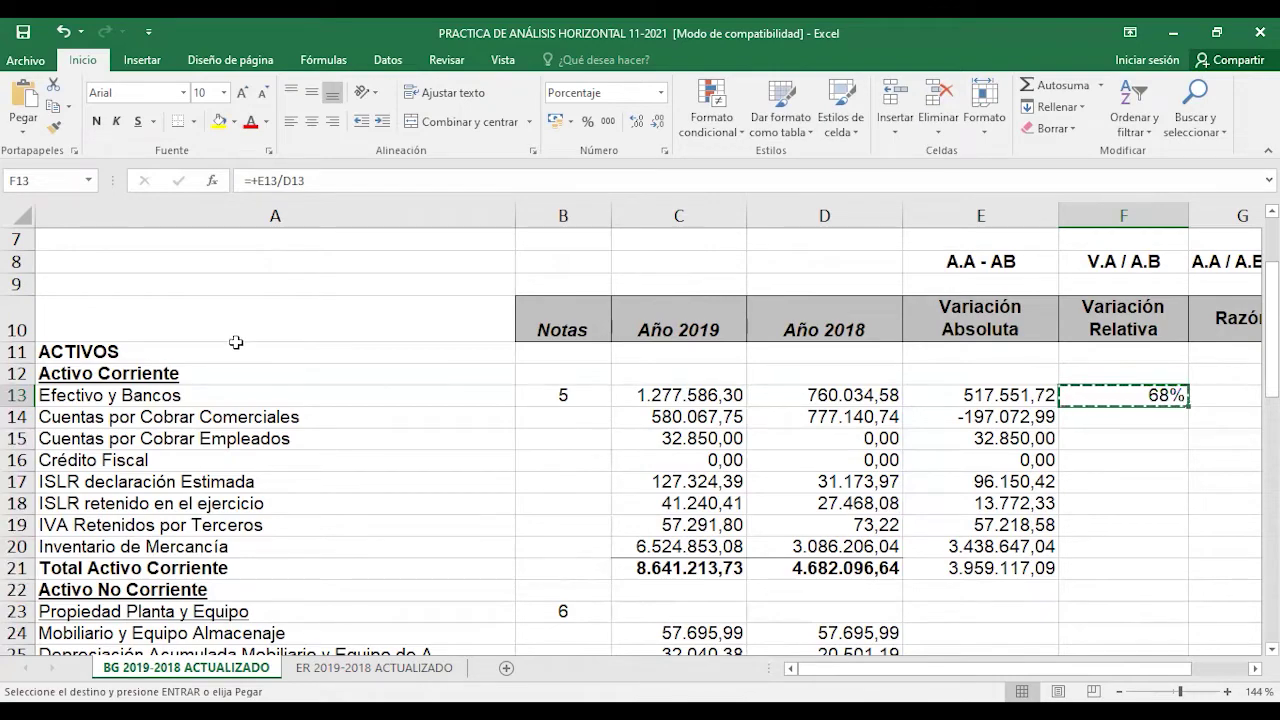
scroll(695, 512, down, 2)
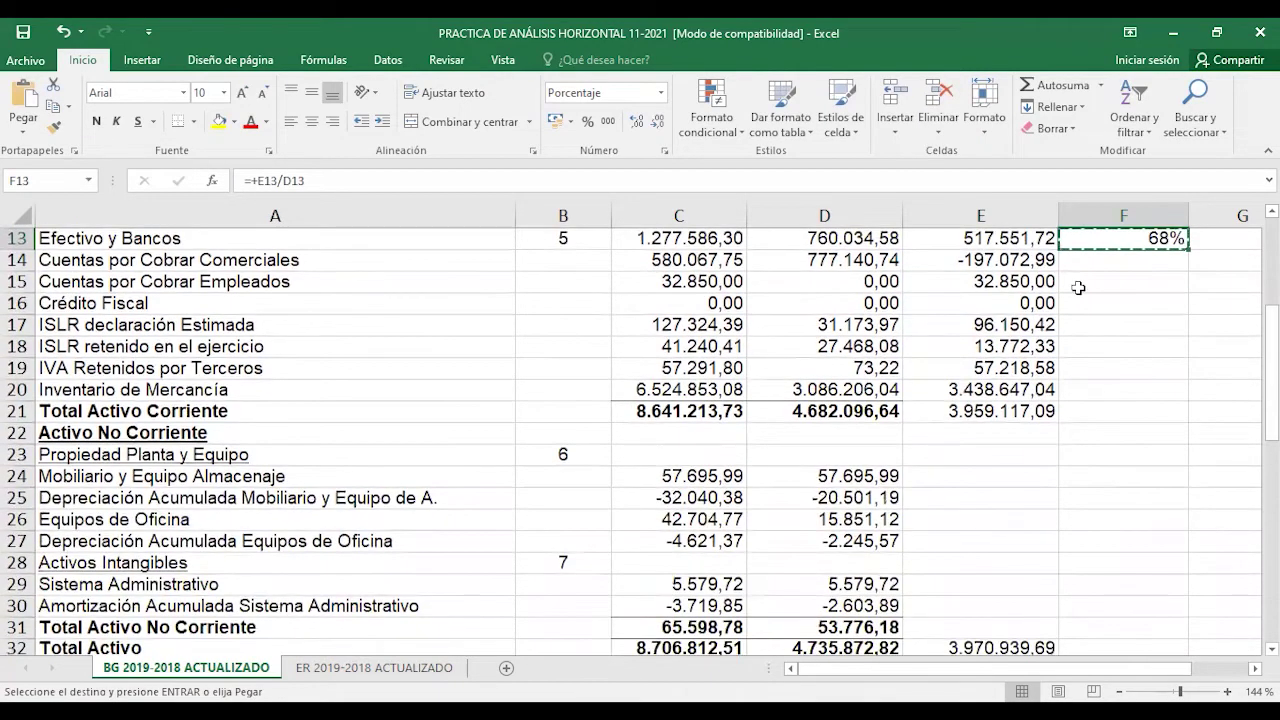
drag(1090, 258, 1108, 411)
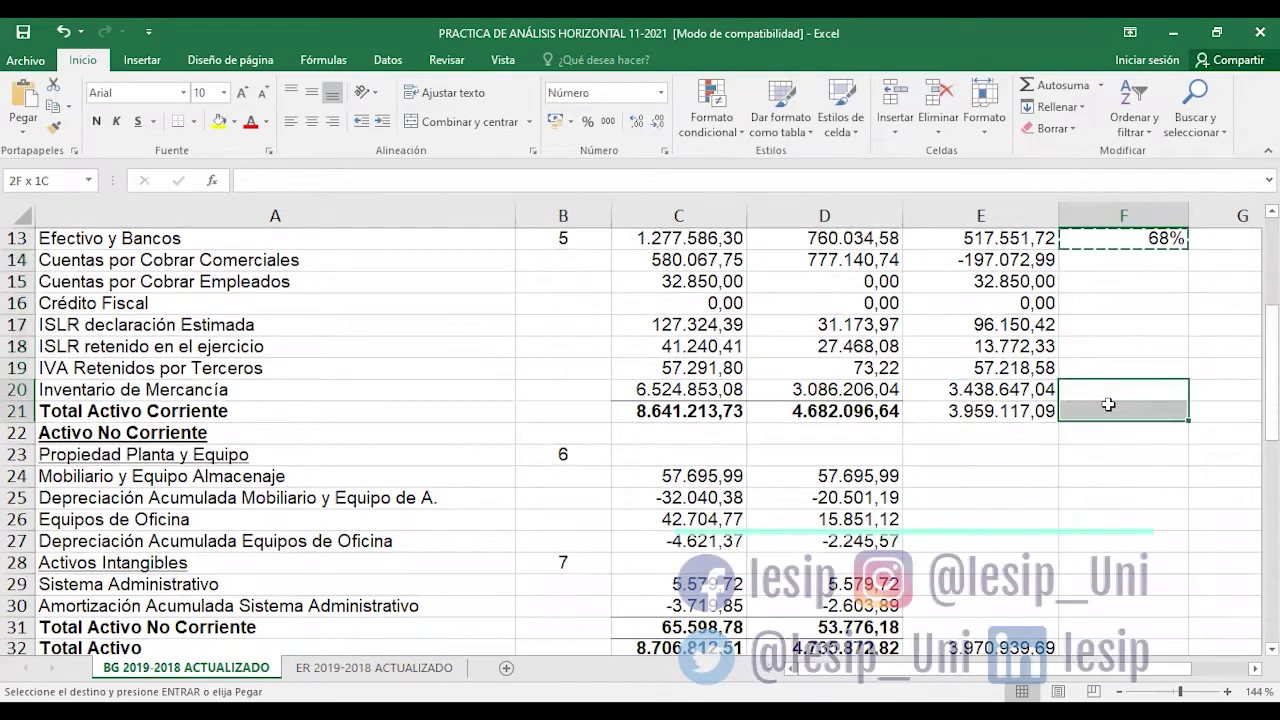
click(30, 100)
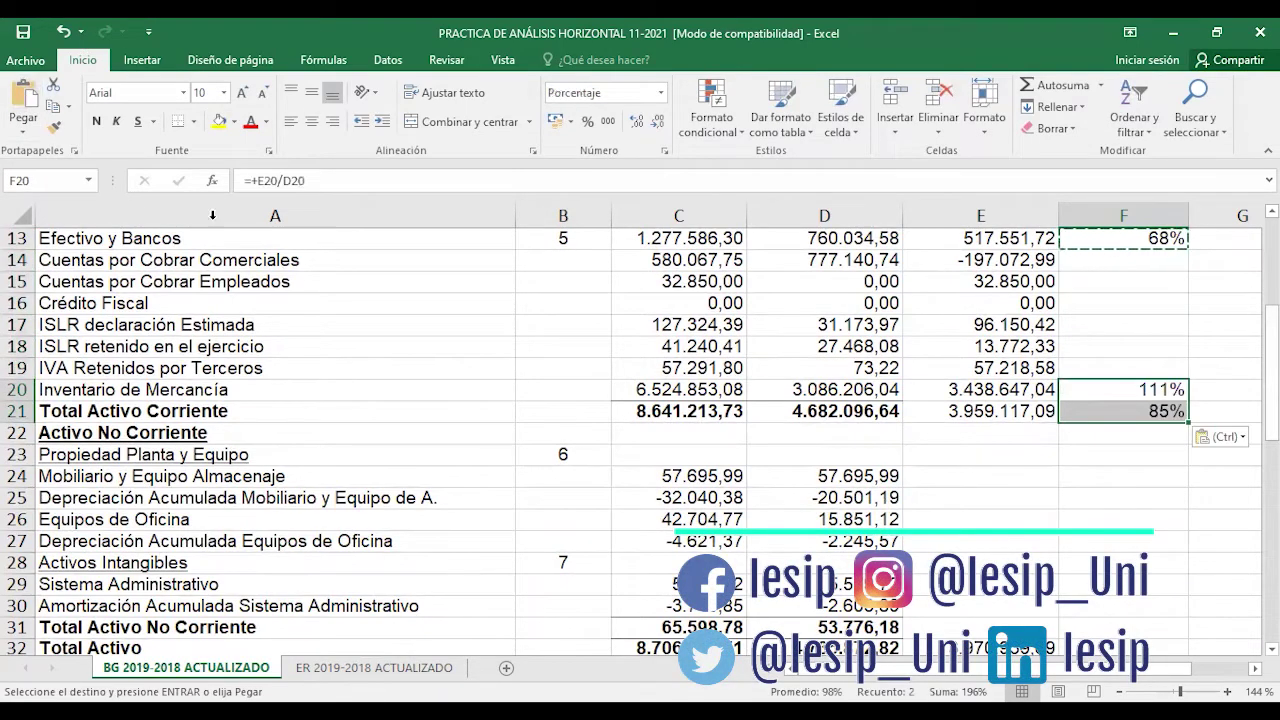
- Paste the relative variation formula from F13 into F14:F19, from Cuentas por Cobrar Comerciales to IVA Retenidos por Terceros
drag(1125, 265, 1130, 368)
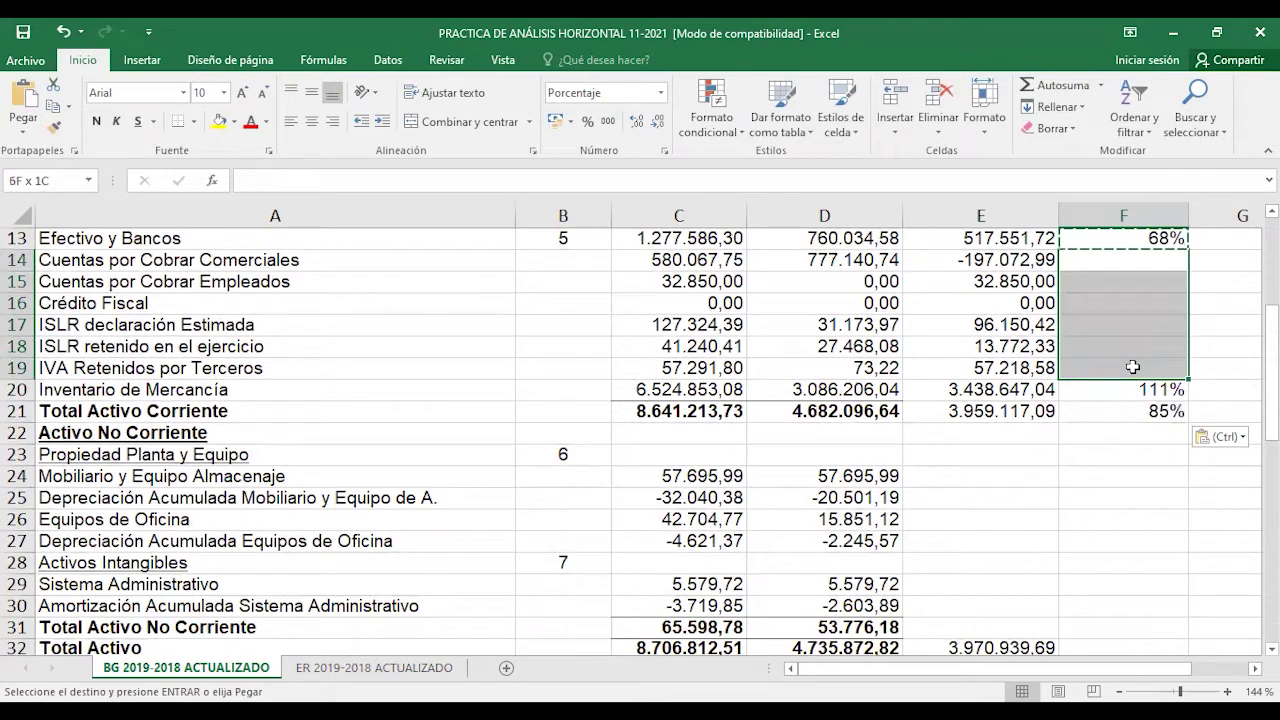
click(25, 100)
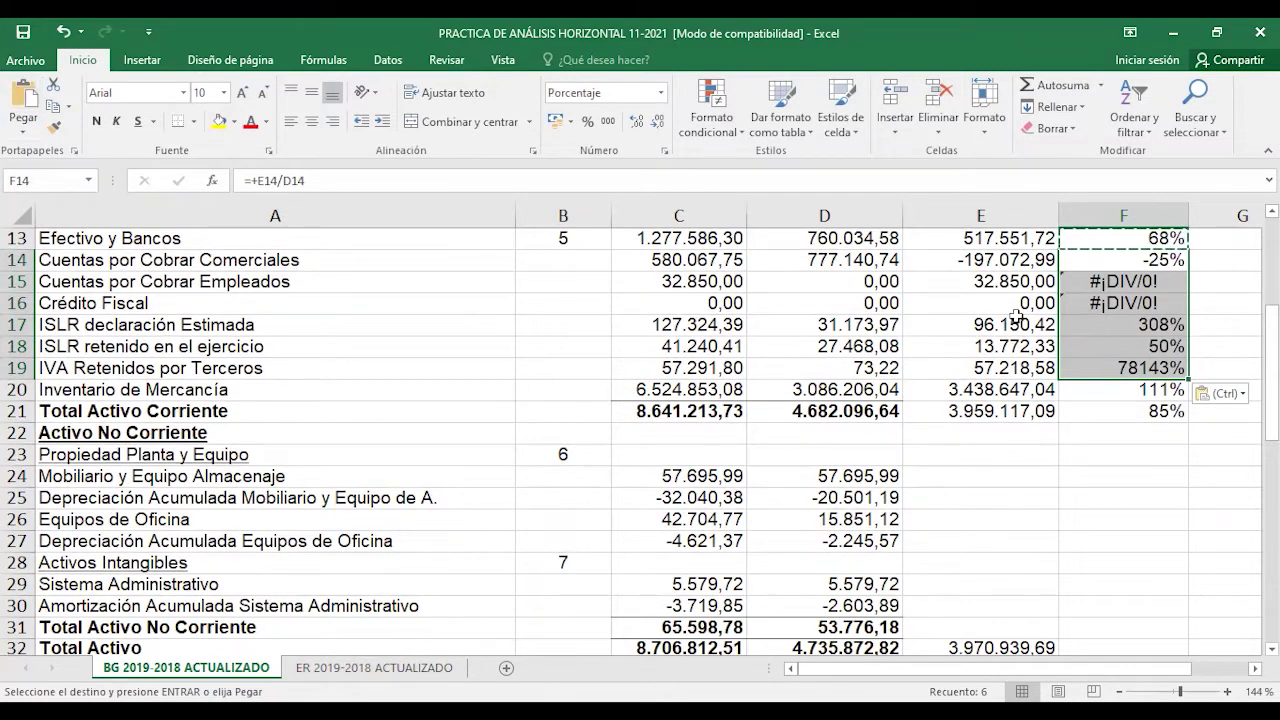
scroll(984, 372, up, 2)
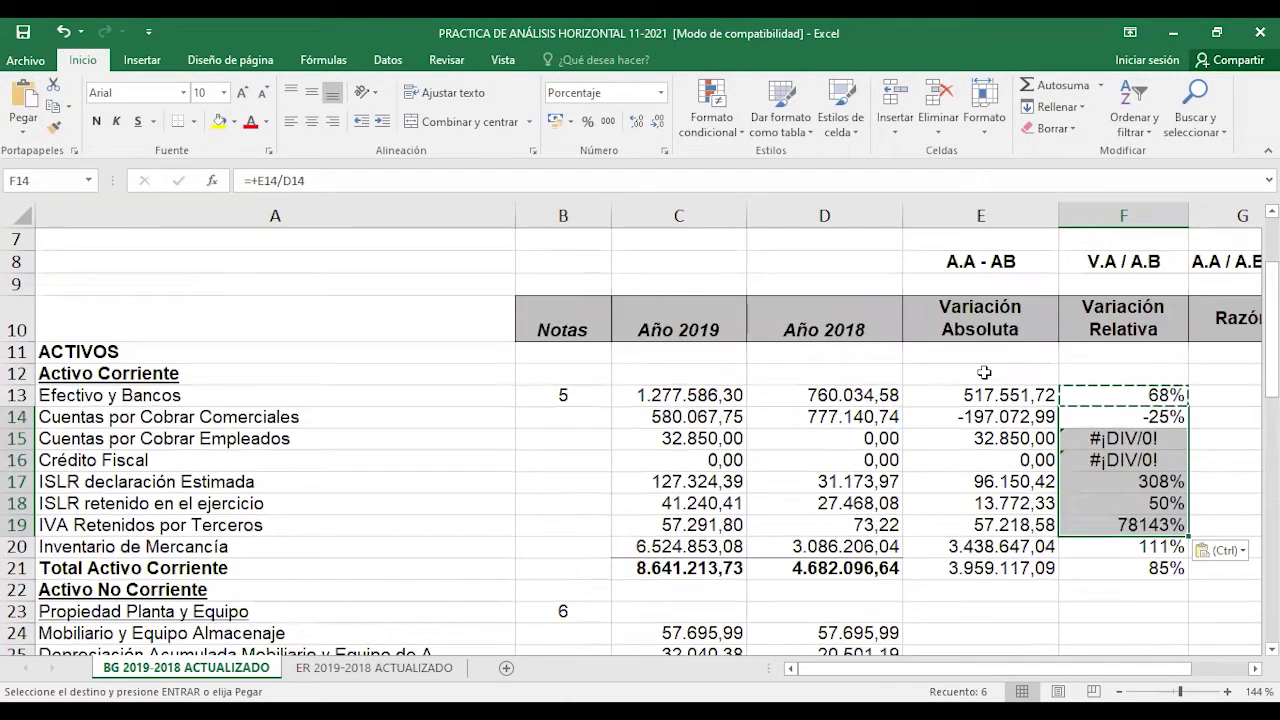
- Examine the relative variation results of Cuentas por Cobrar Empleados and Crédito Fiscal in F15:F16
click(1100, 434)
click(1100, 459)
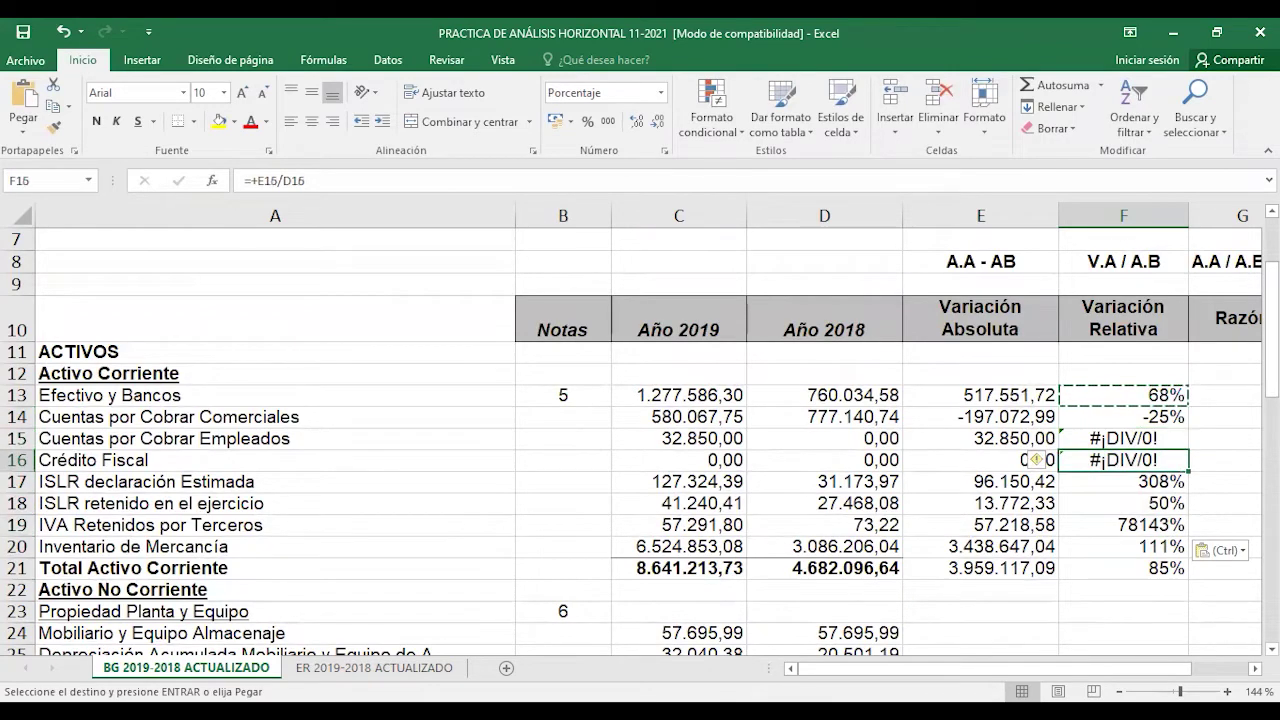
key(shift+Up)
click(1123, 614)
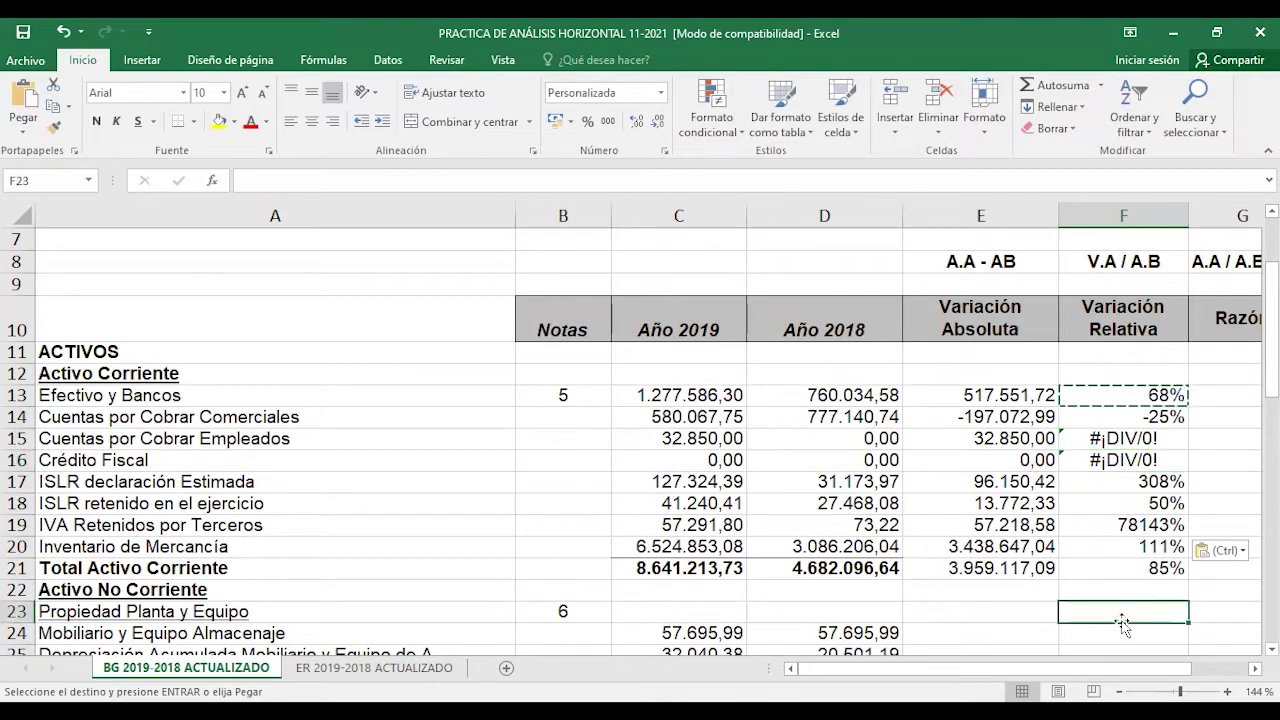
key(Up)
key(Up)
key(Up)
key(Up)
key(Up)
key(Up)
key(Up)
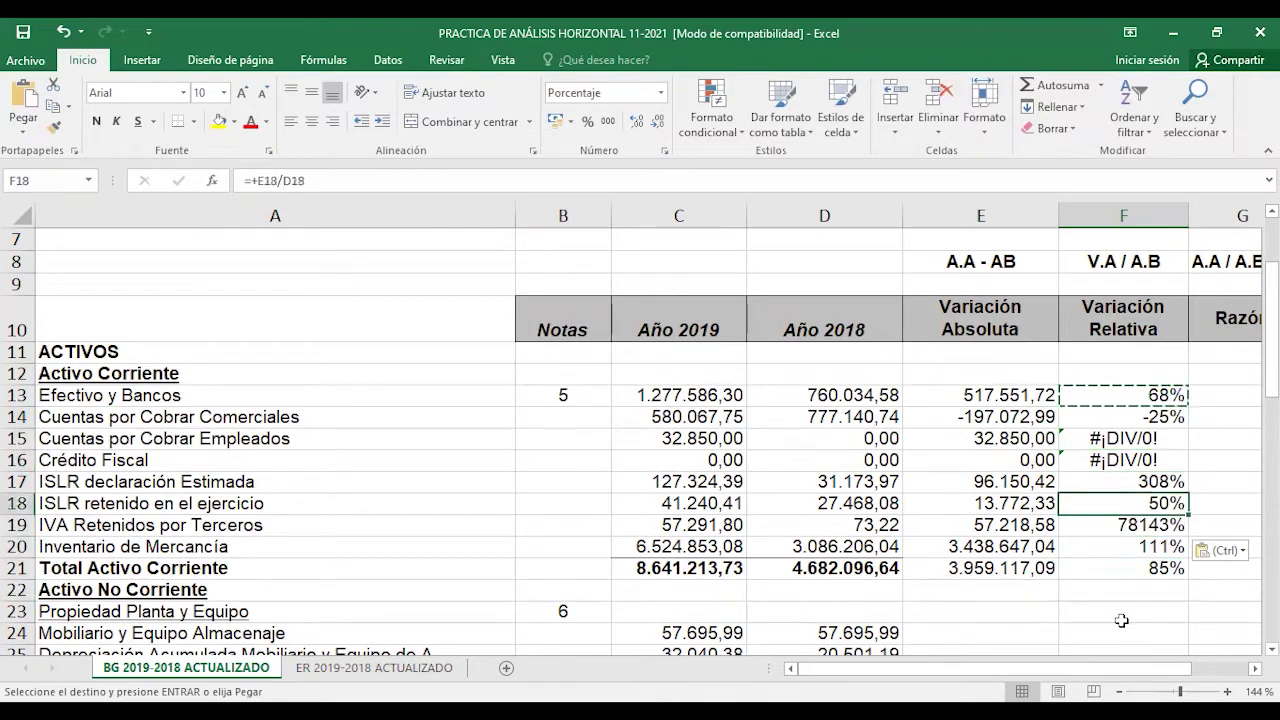
- Check the yearly balances of Crédito Fiscal and clear its relative variation formula in F16
key(Left)
key(Left)
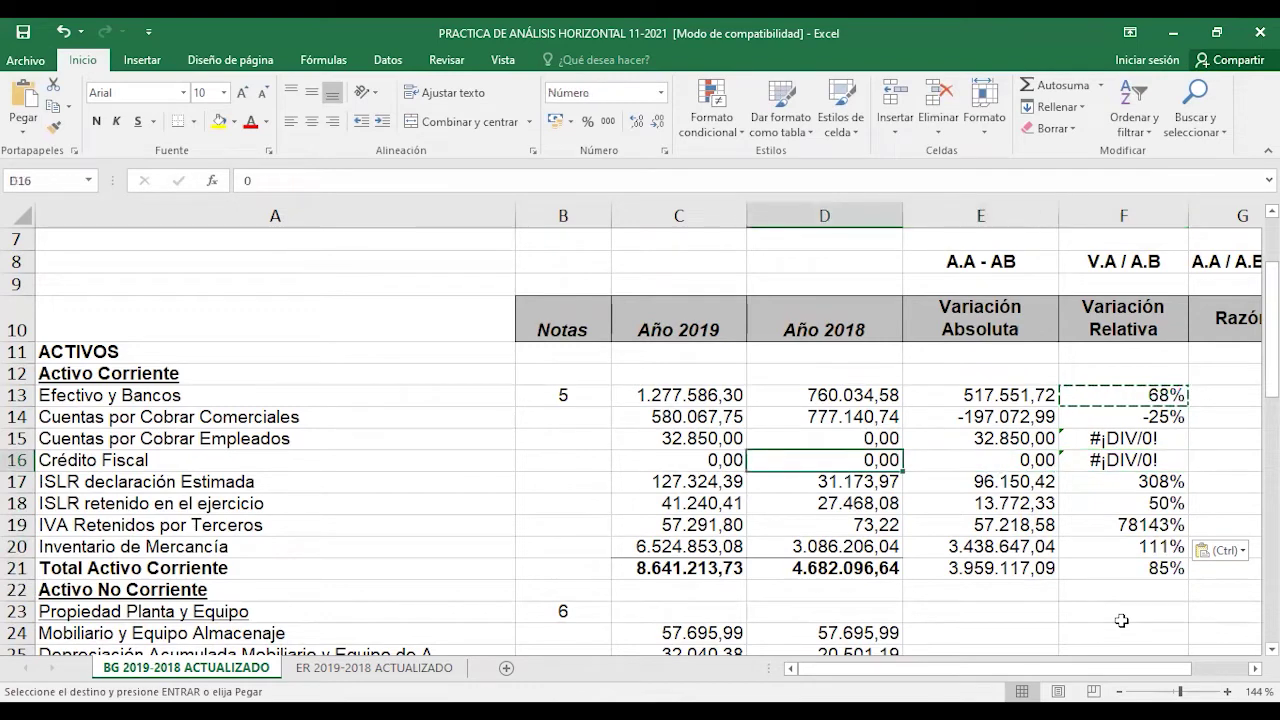
key(Left)
key(Right)
key(Right)
key(Right)
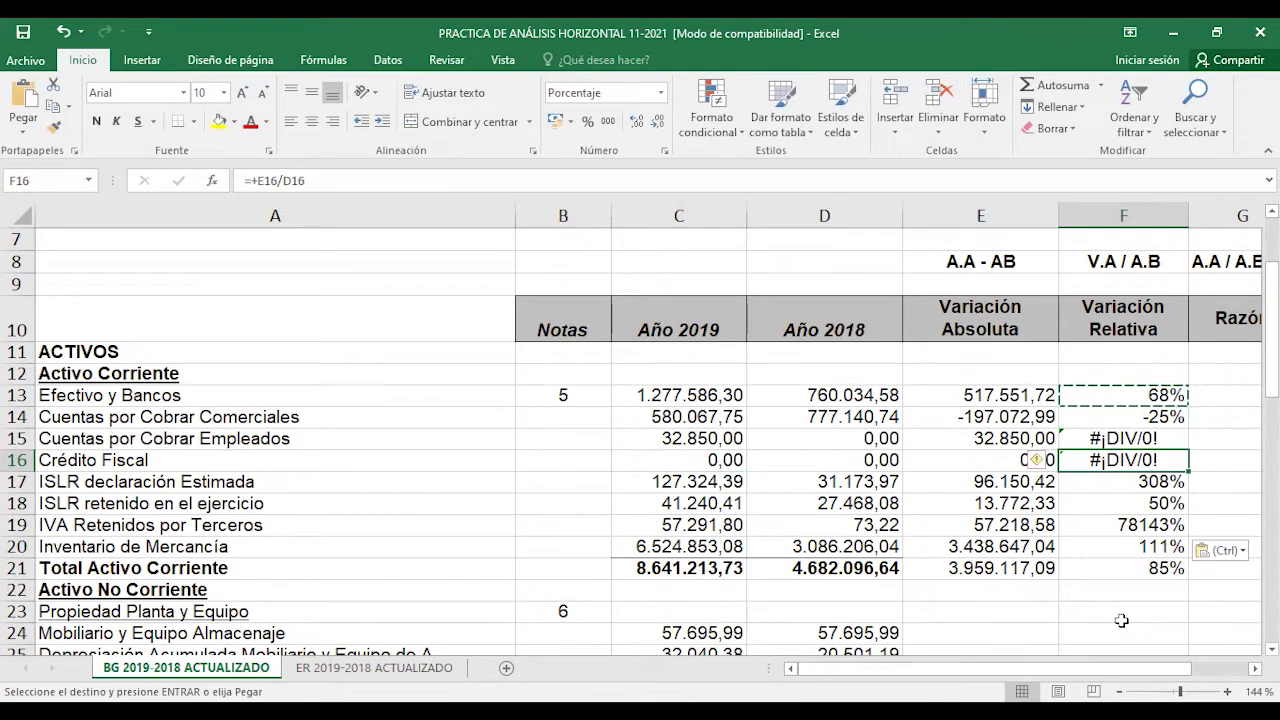
key(BackSpace)
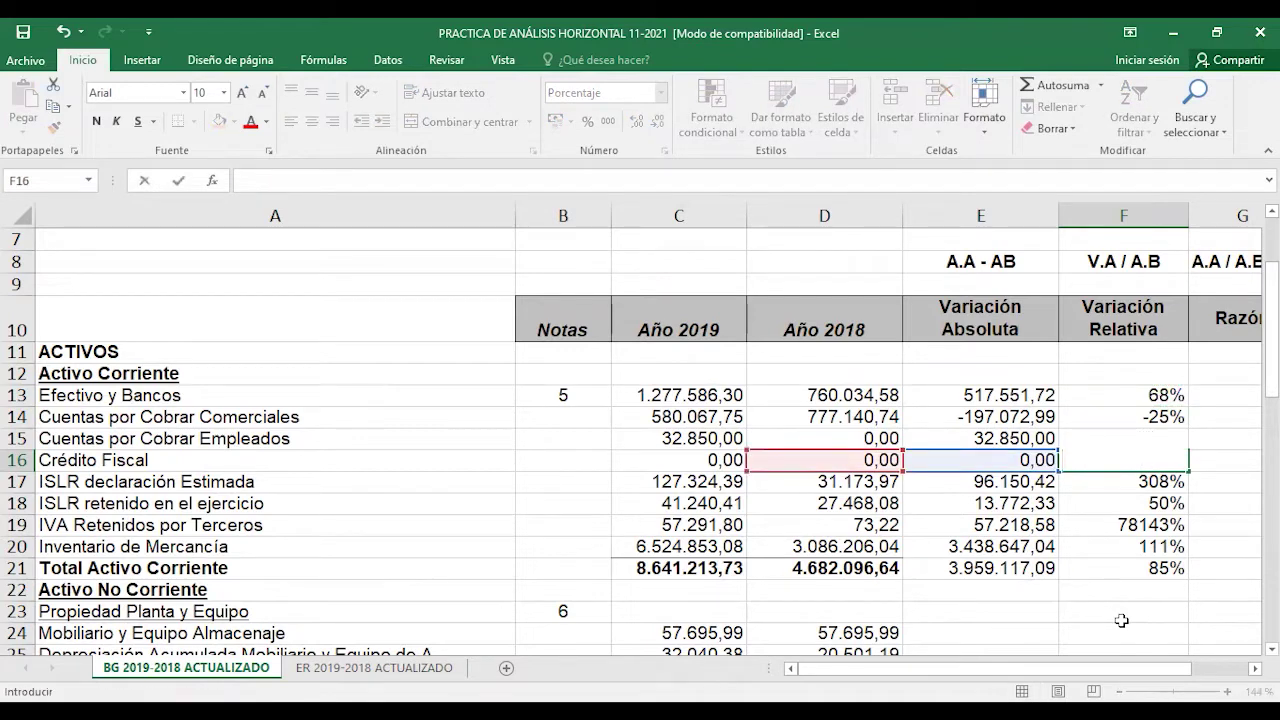
key(Return)
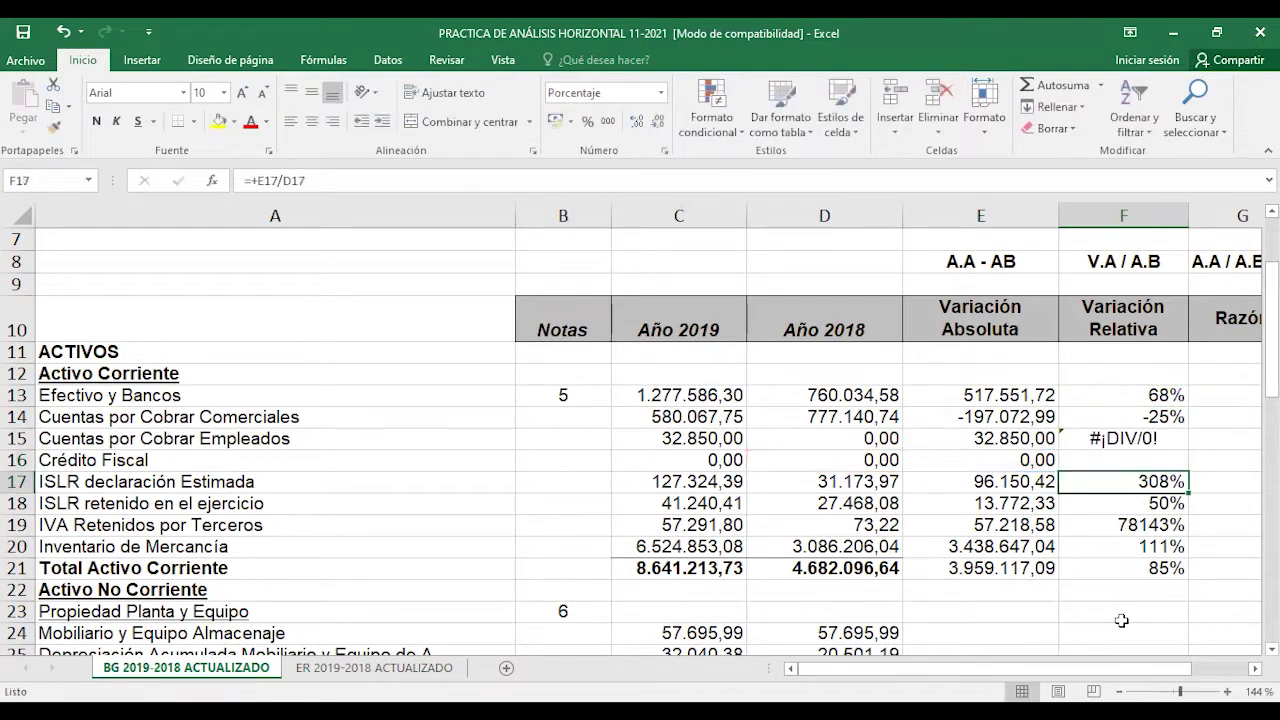
- Replace the relative variation formula of Cuentas por Cobrar Empleados in F15 with a fixed value of 100%
key(Up)
key(Up)
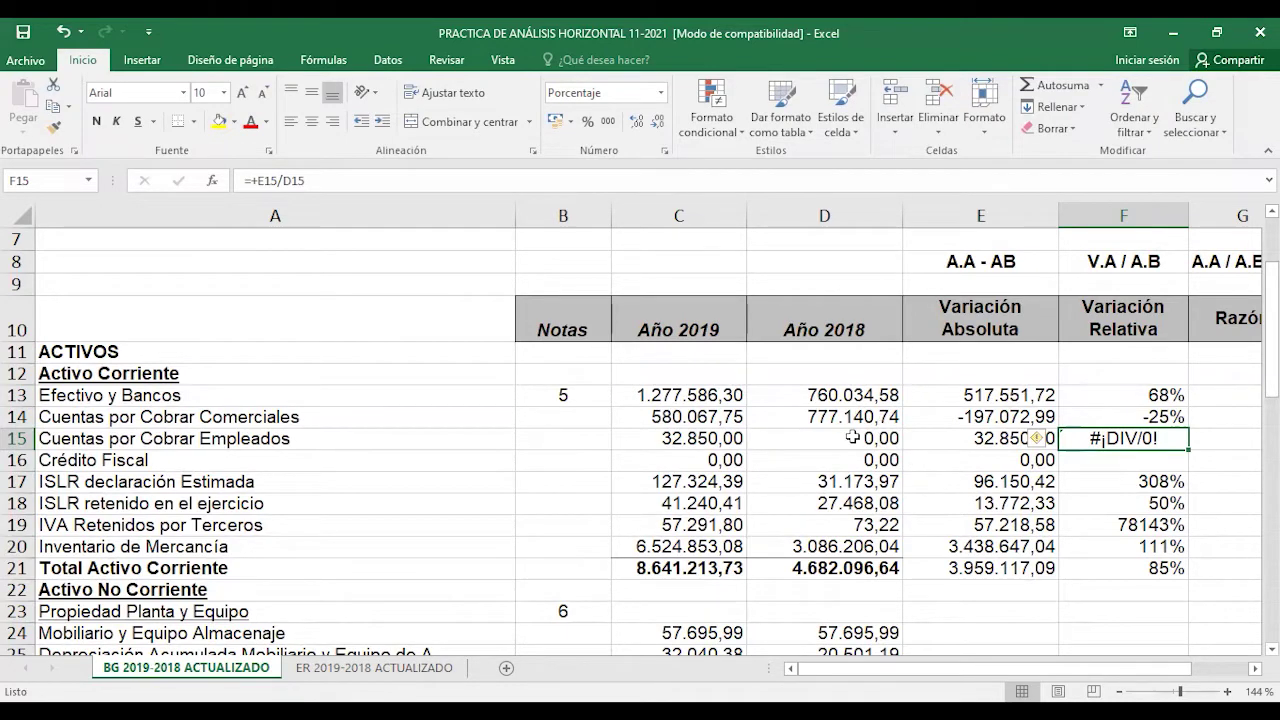
key(F2)
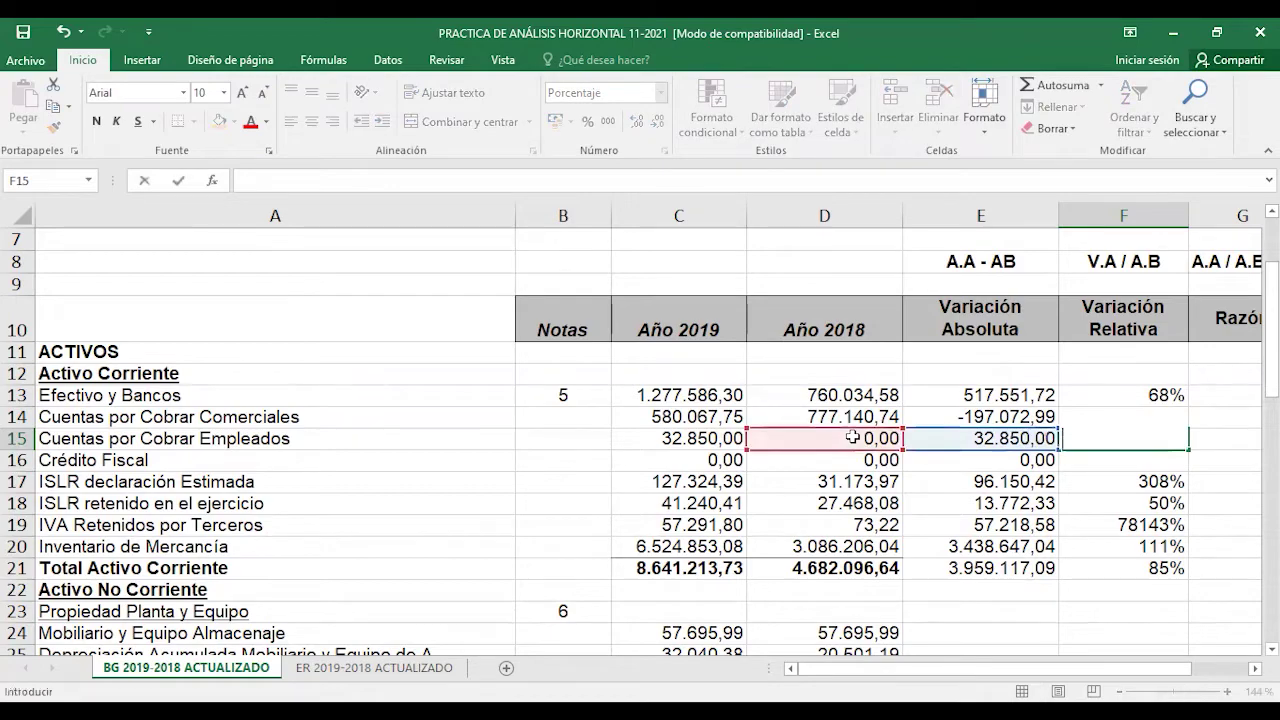
key(Right)
key(Right)
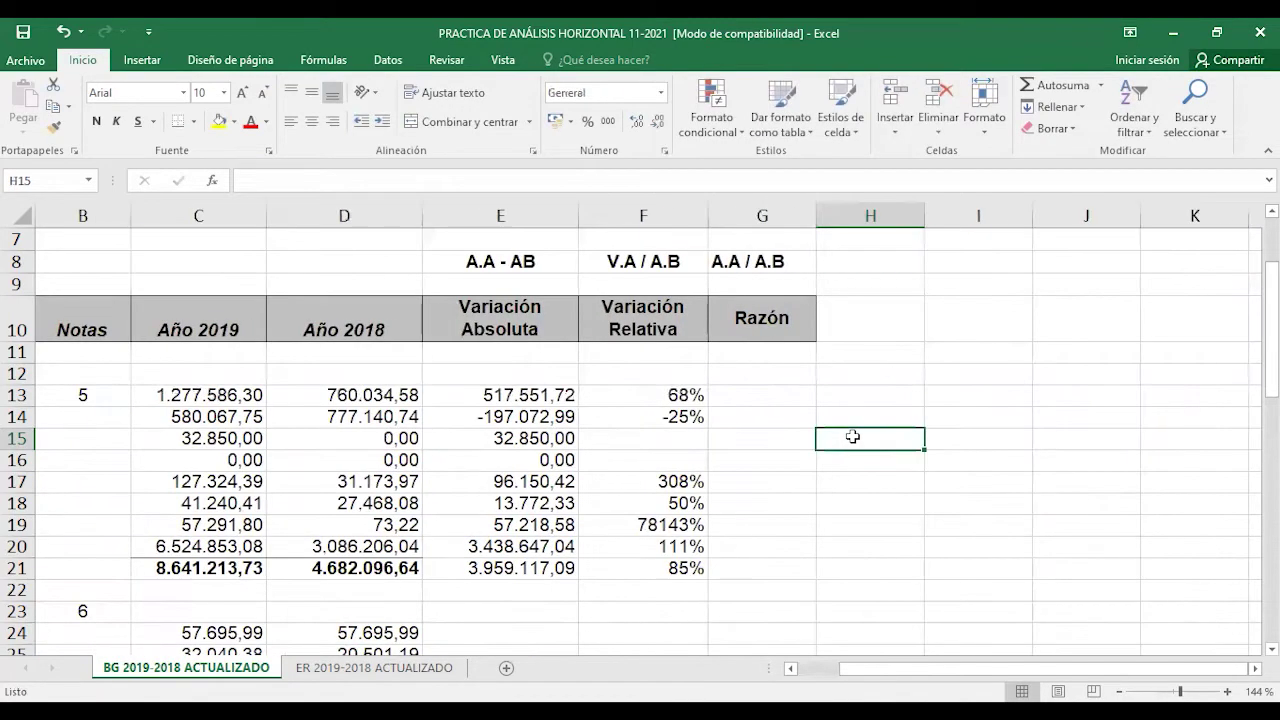
key(Left)
key(Left)
key(Left)
key(Left)
key(Left)
key(Left)
key(Left)
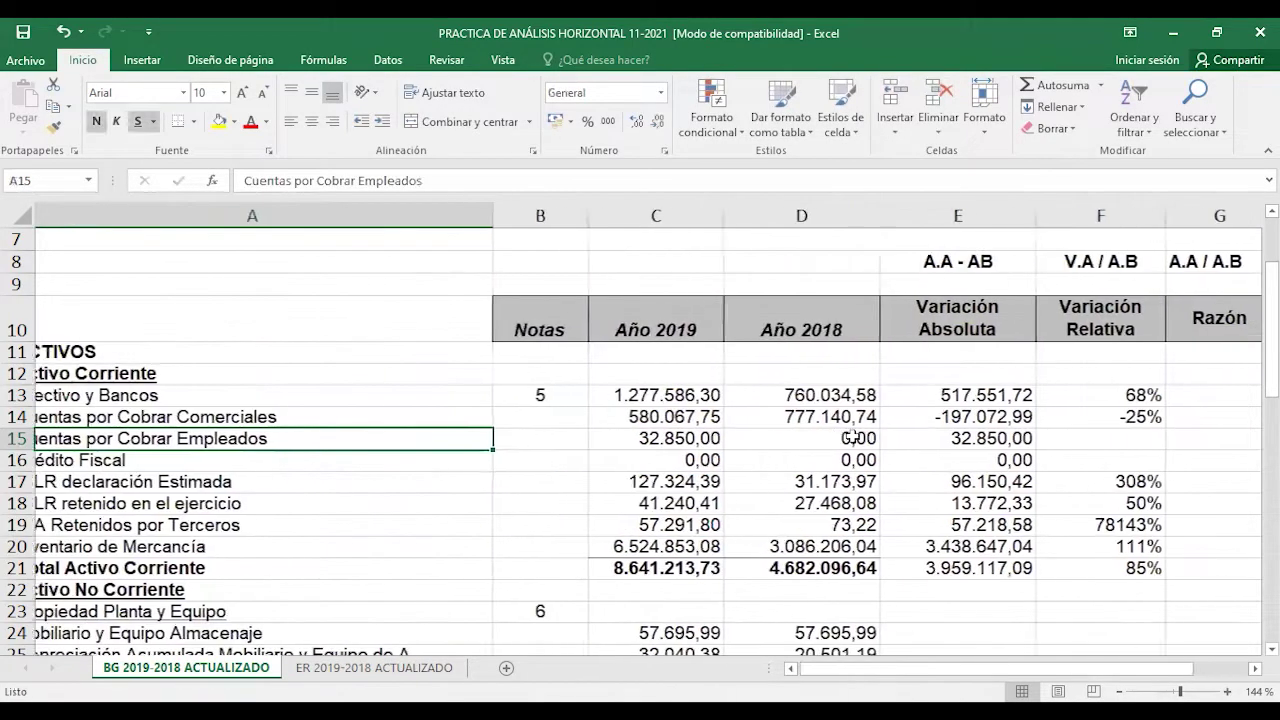
key(Right)
key(Right)
key(Right)
key(Right)
key(Right)
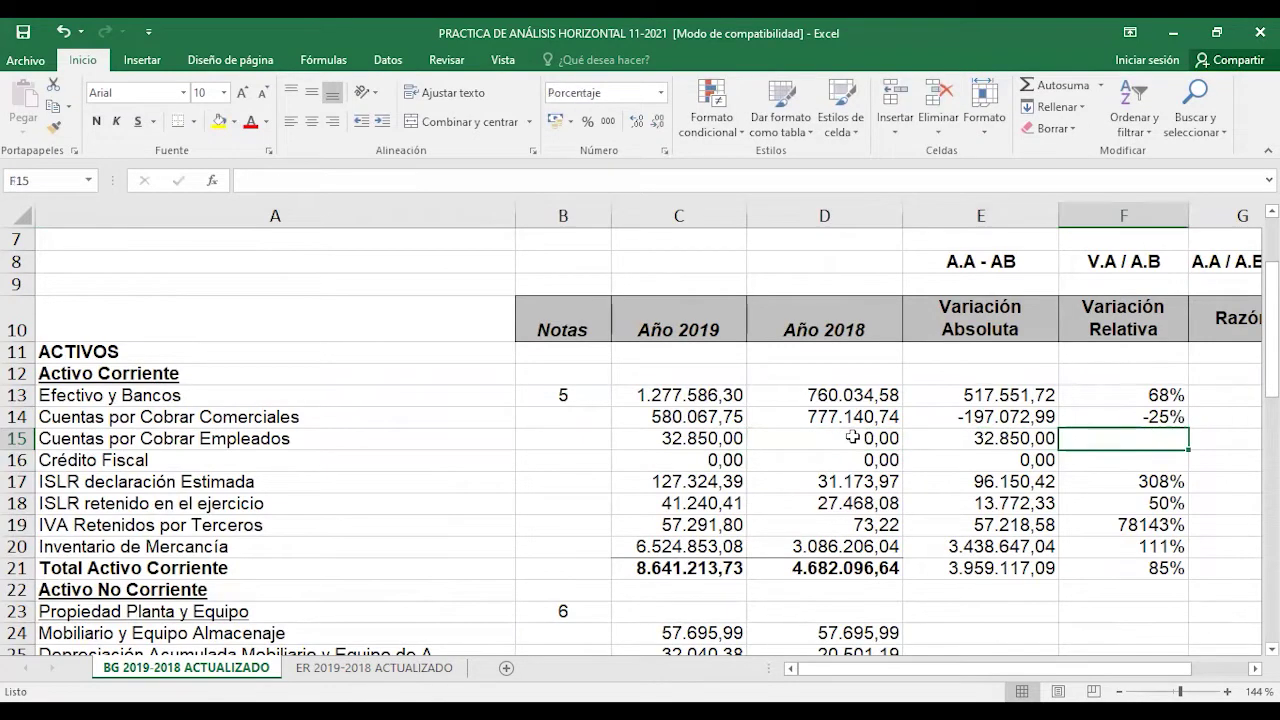
text(100)
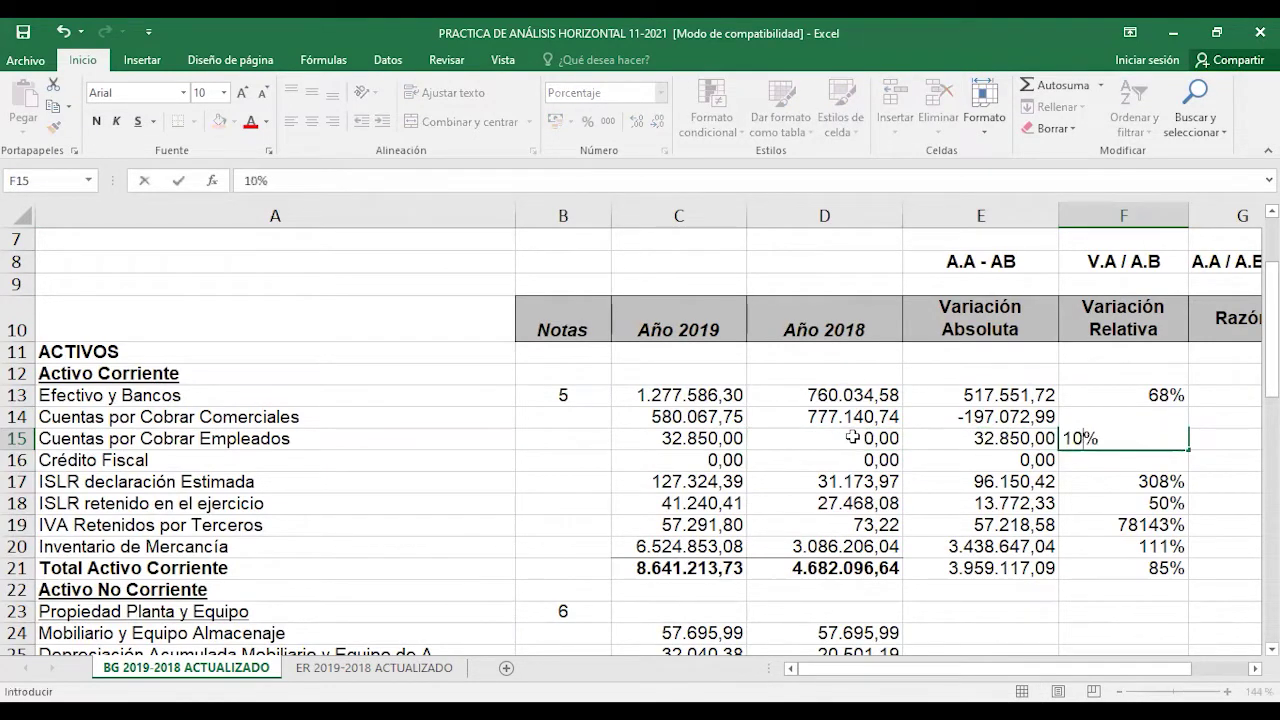
key(Return)
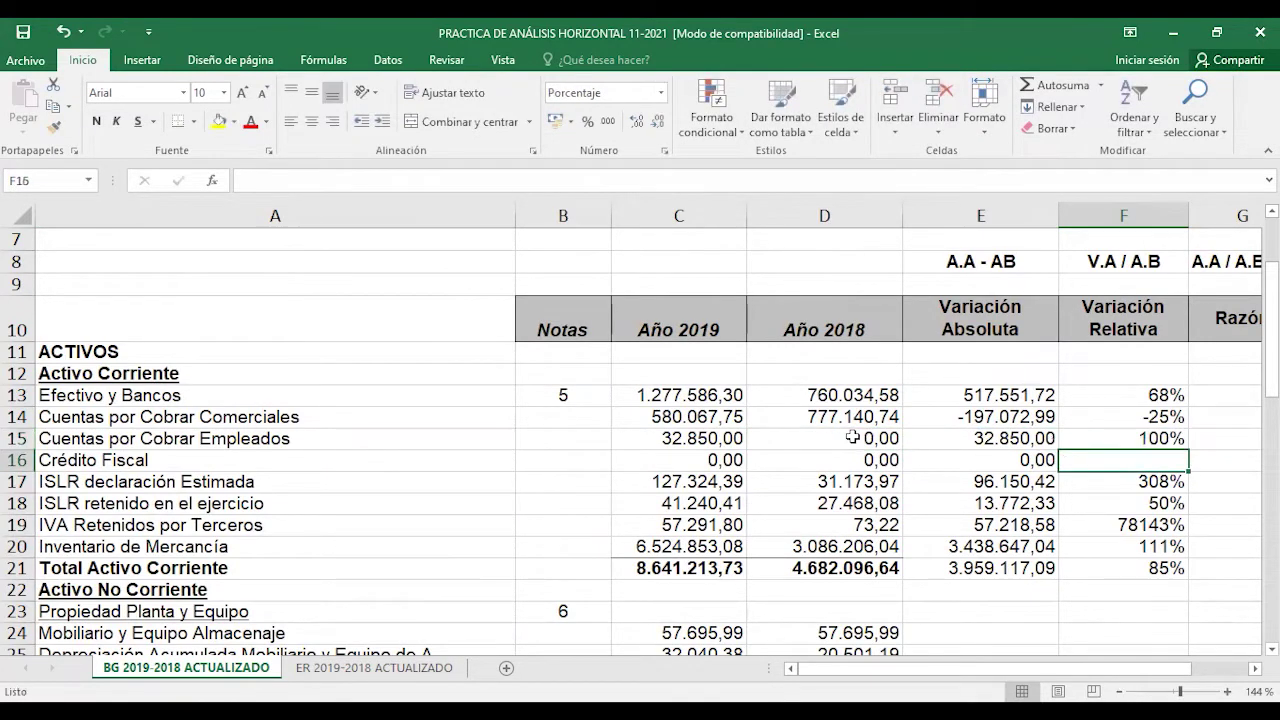
- Compare the 2018 and 2019 balances of Cuentas por Cobrar Empleados with its absolute variation in E15
key(Up)
key(Left)
key(Left)
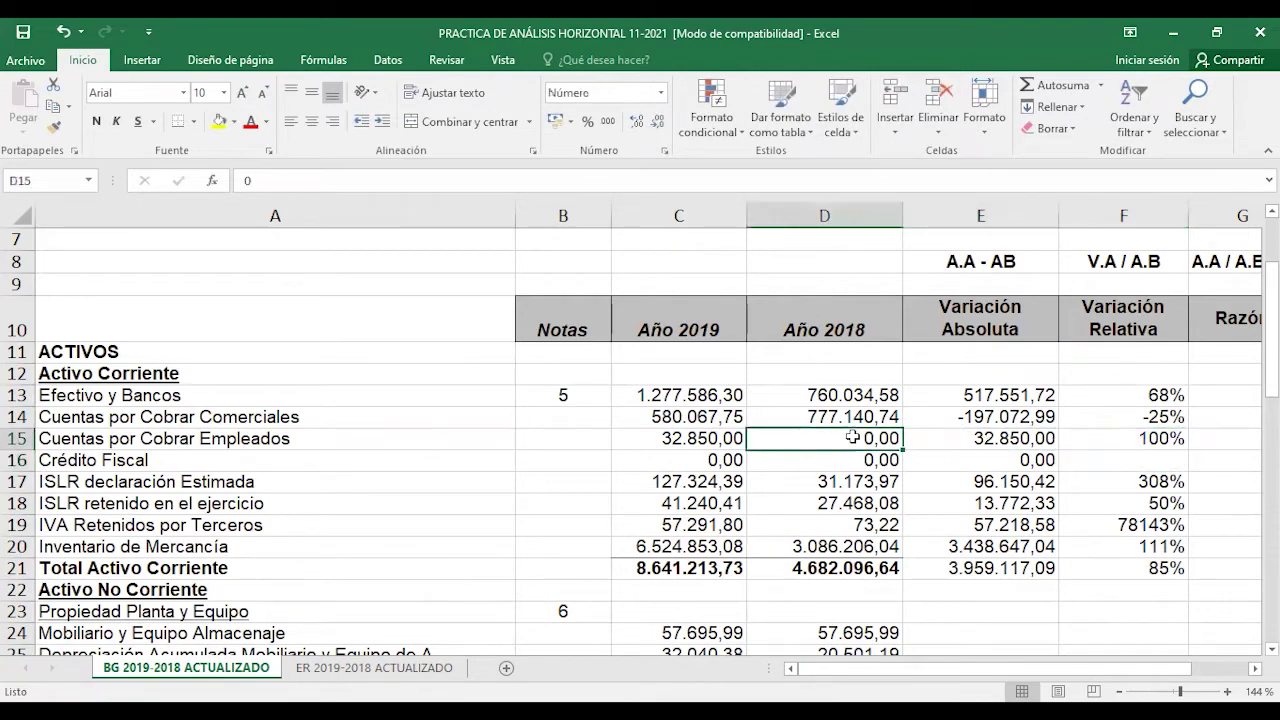
key(Left)
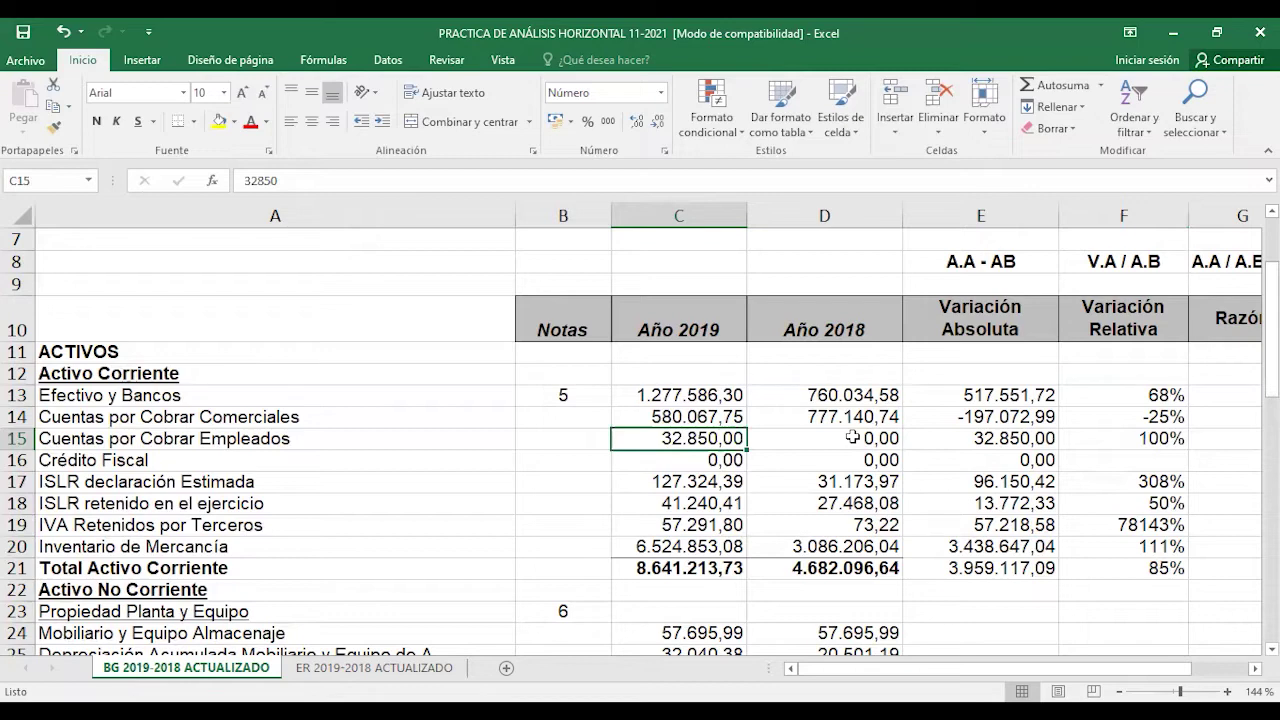
key(Right)
key(Right)
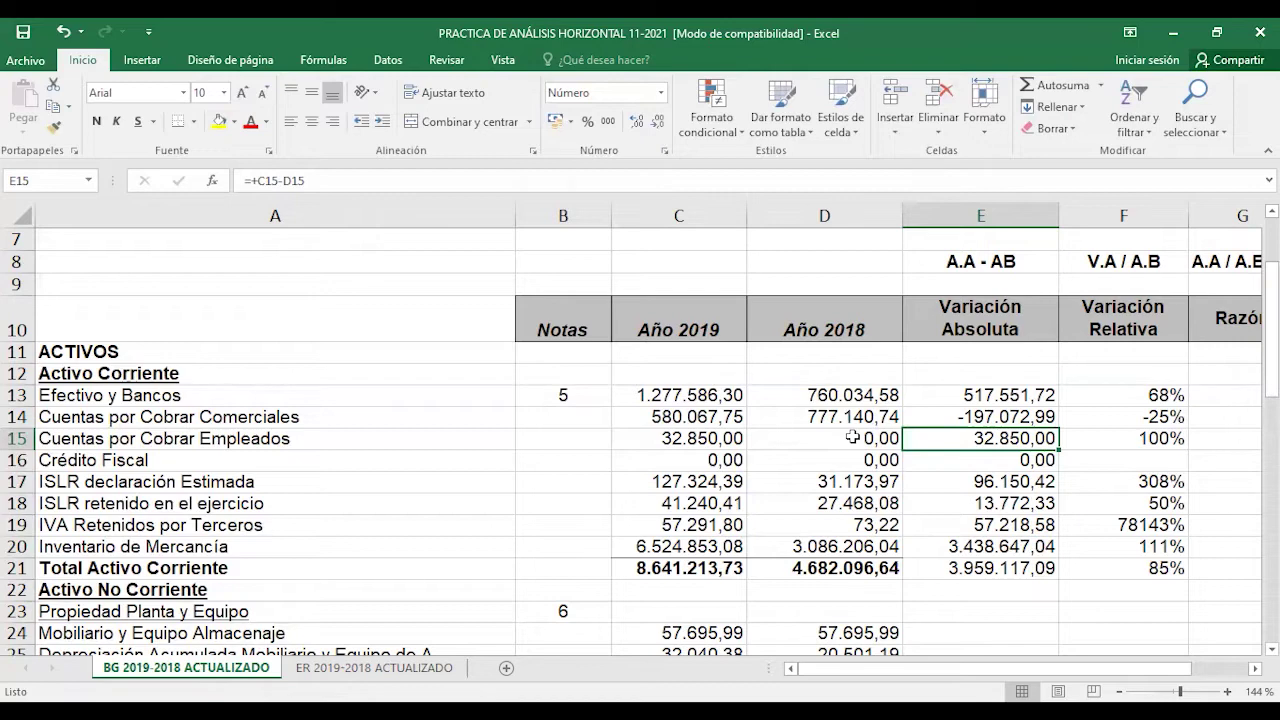
- Examine the 2019 and 2018 balances of IVA Retenidos por Terceros together with its absolute and relative variations
key(Down)
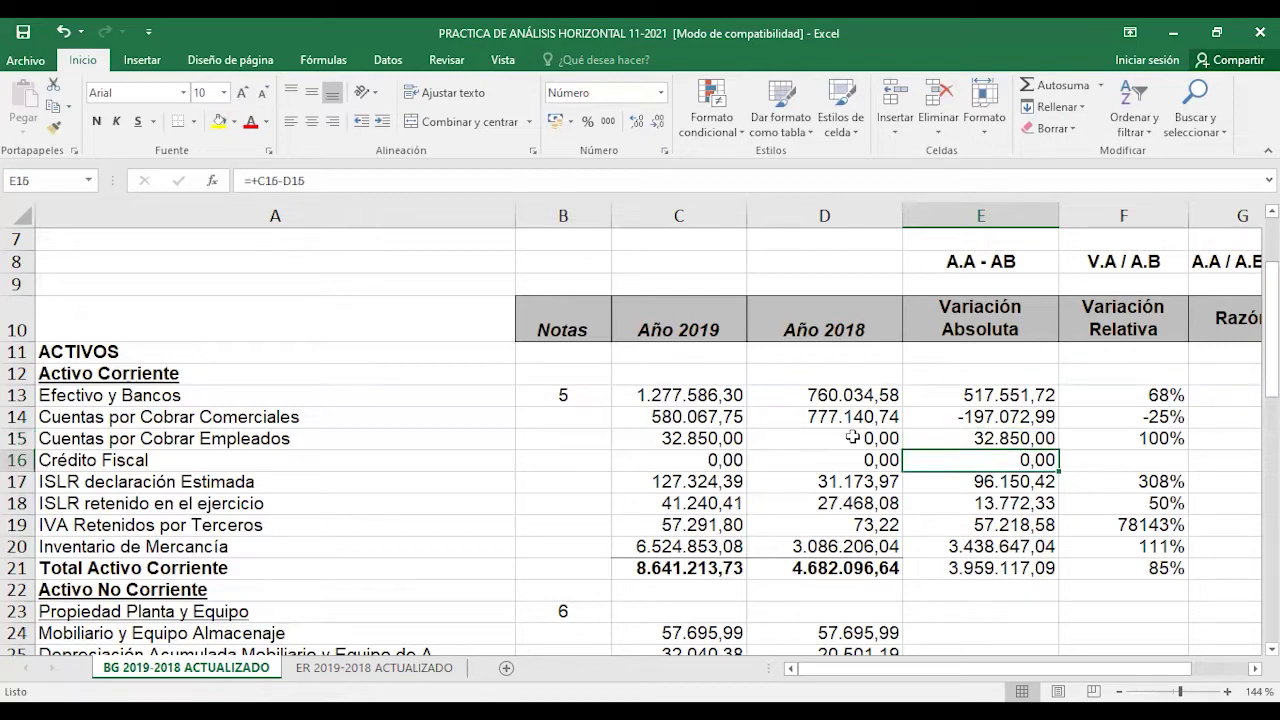
key(Down)
key(Down)
key(Down)
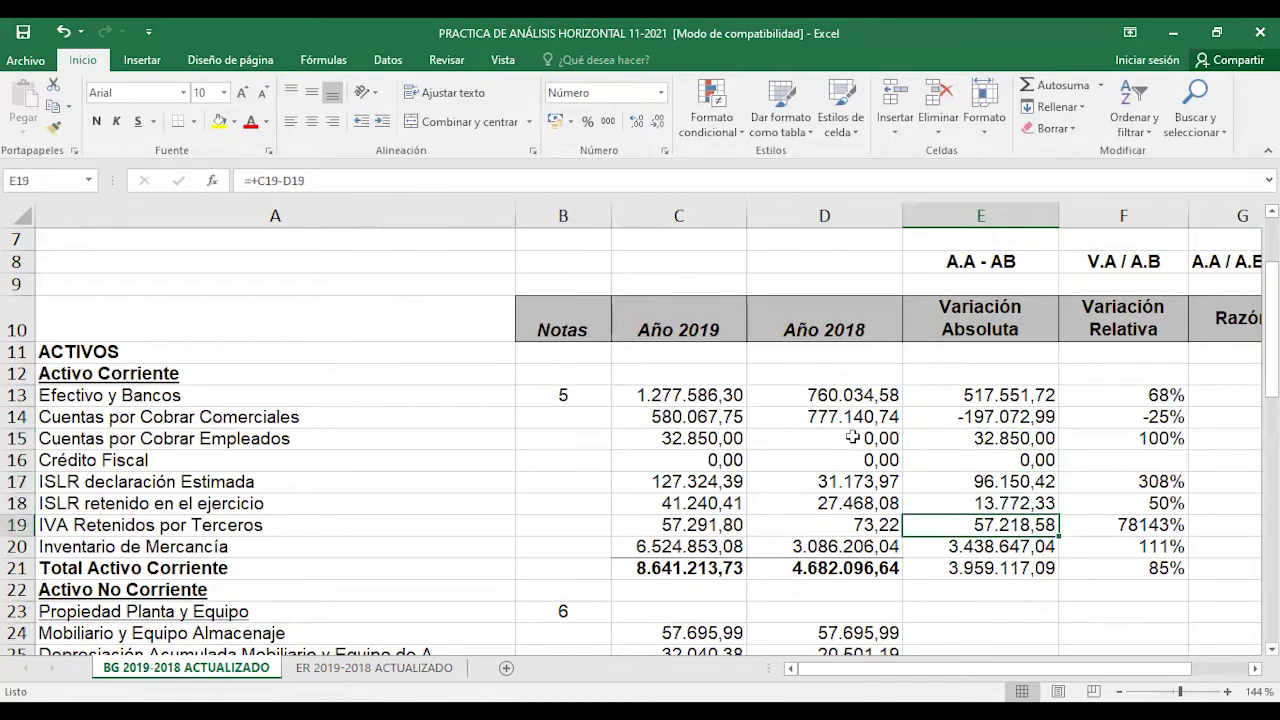
key(Left)
key(Left)
key(Left)
key(Left)
key(Right)
key(Right)
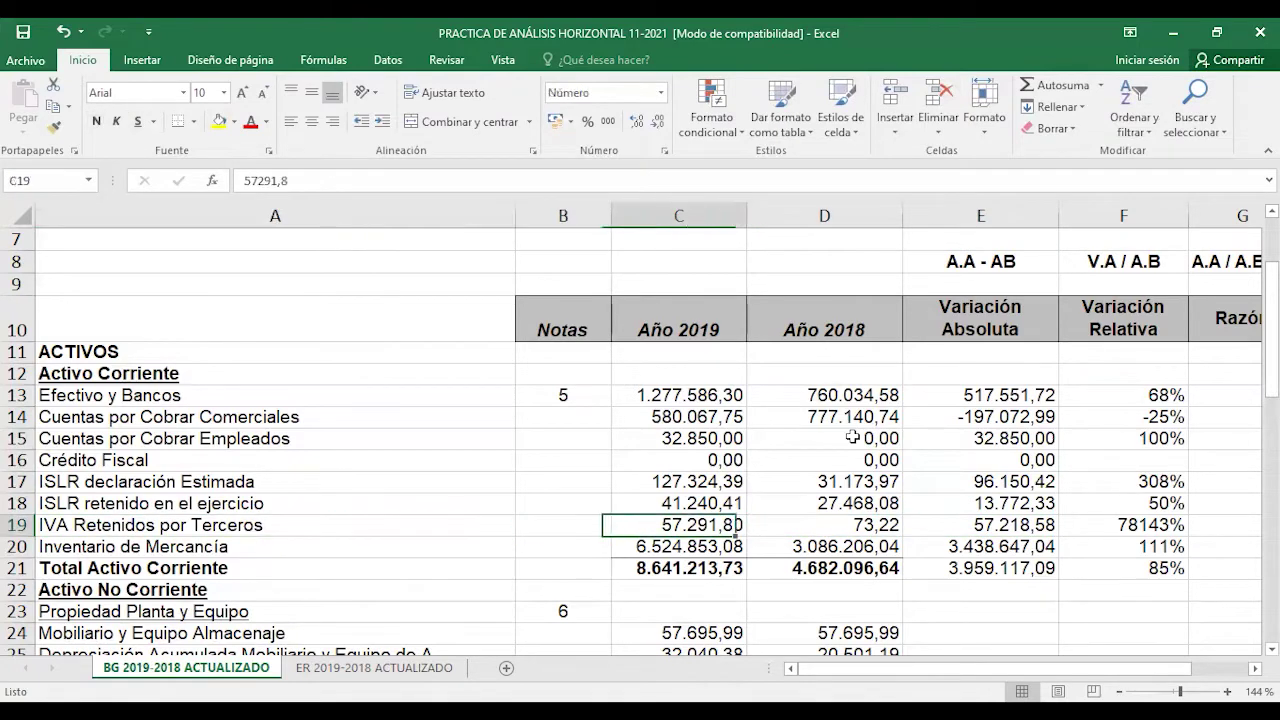
key(Right)
key(Right)
key(Left)
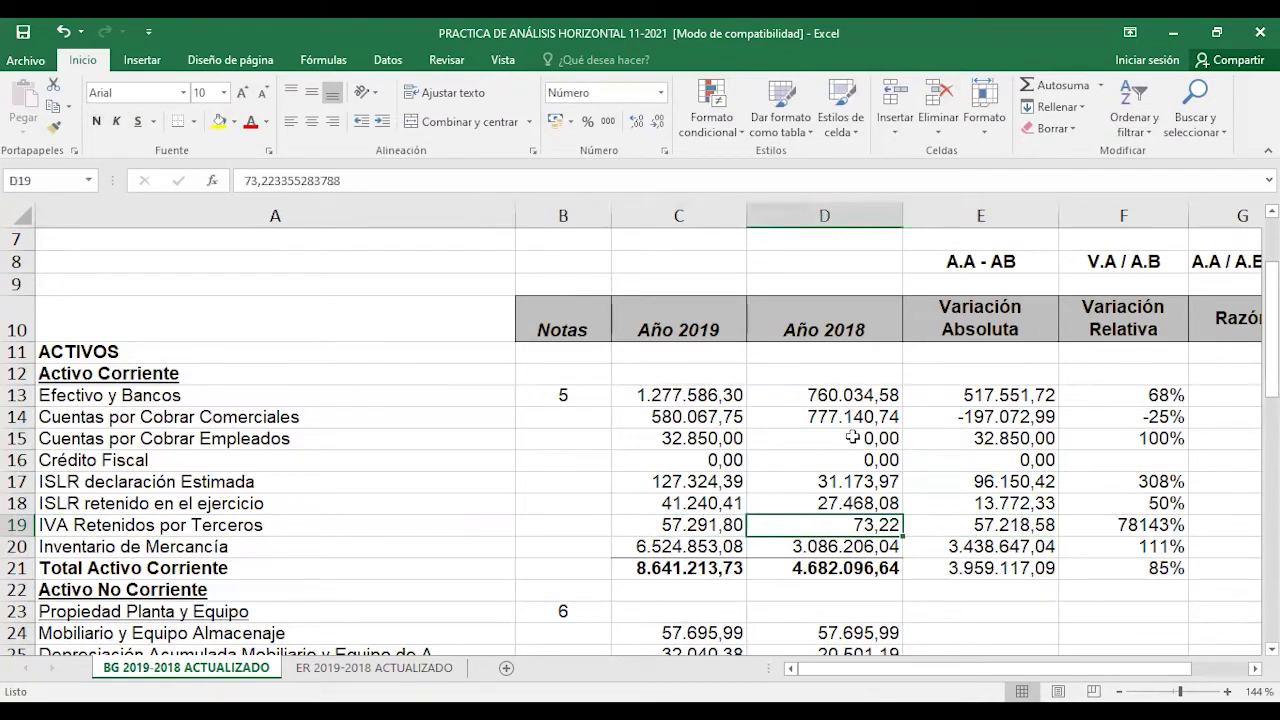
key(Right)
key(Right)
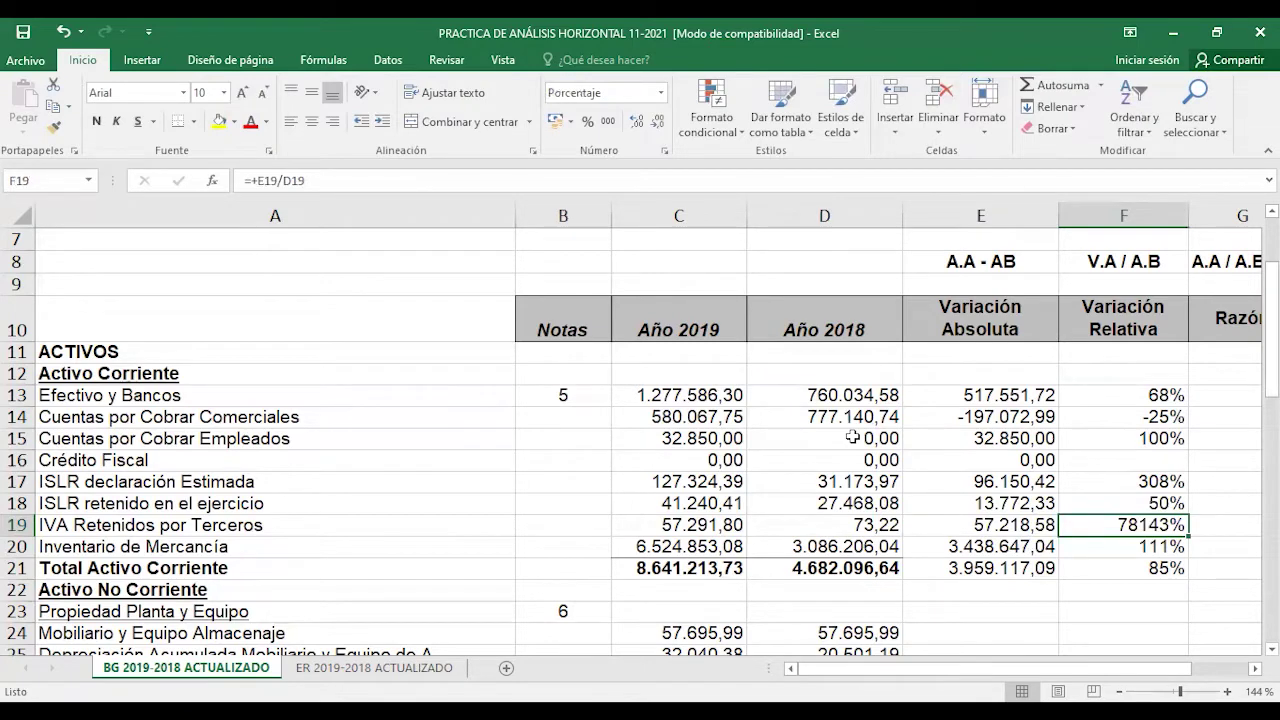
- Check how the relative variation in F19 relates to the amounts in C19, D19 and E19
key(Left)
key(Left)
key(Left)
key(Left)
key(Left)
key(Right)
key(Right)
key(Right)
key(Right)
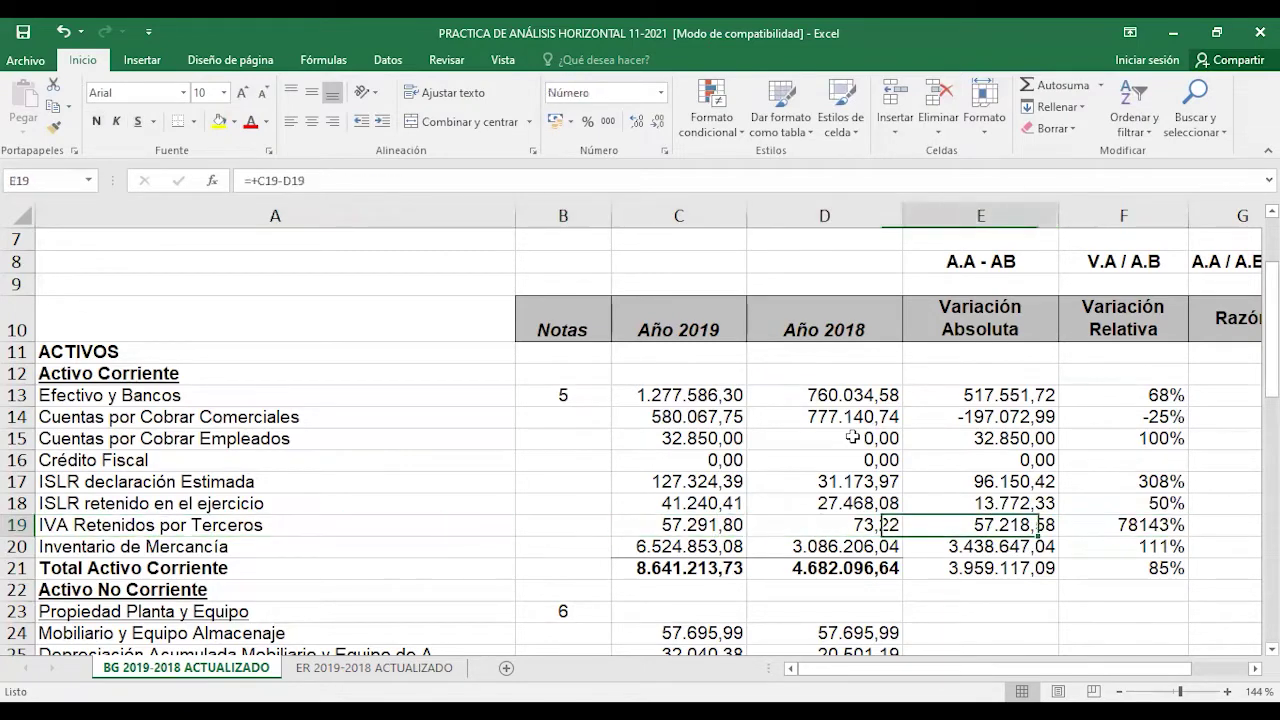
key(Right)
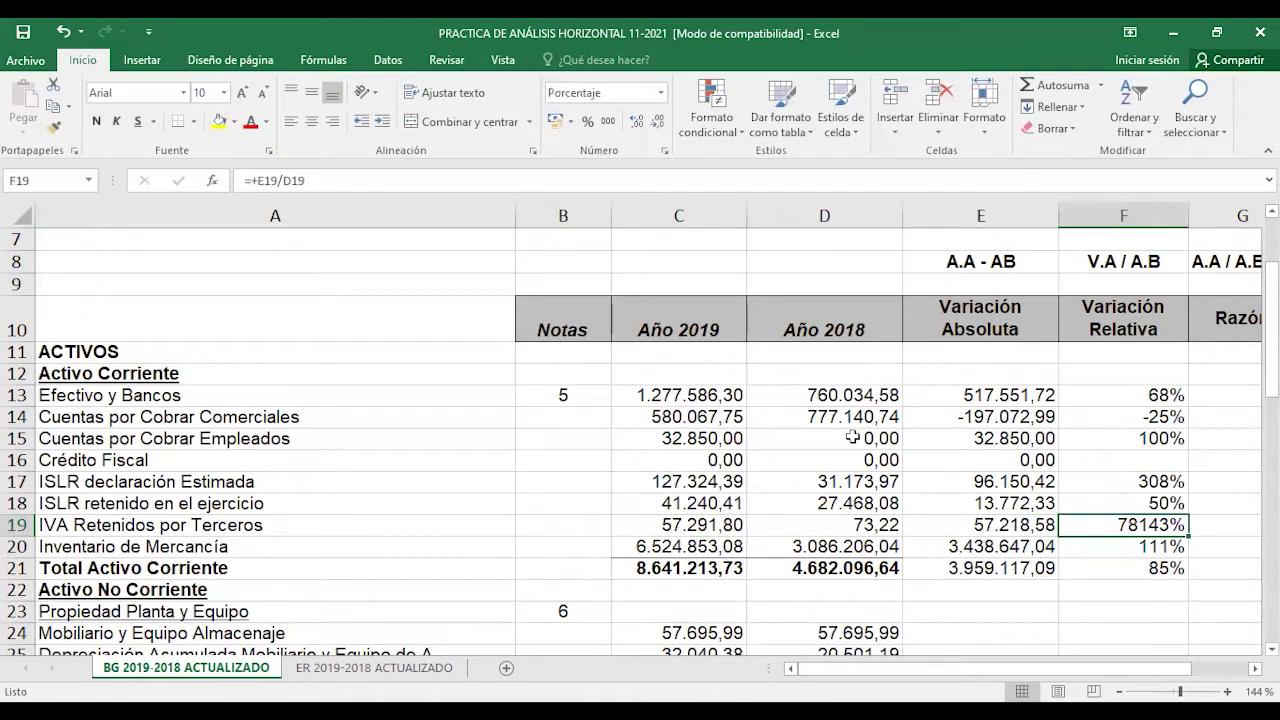
key(Left)
key(Left)
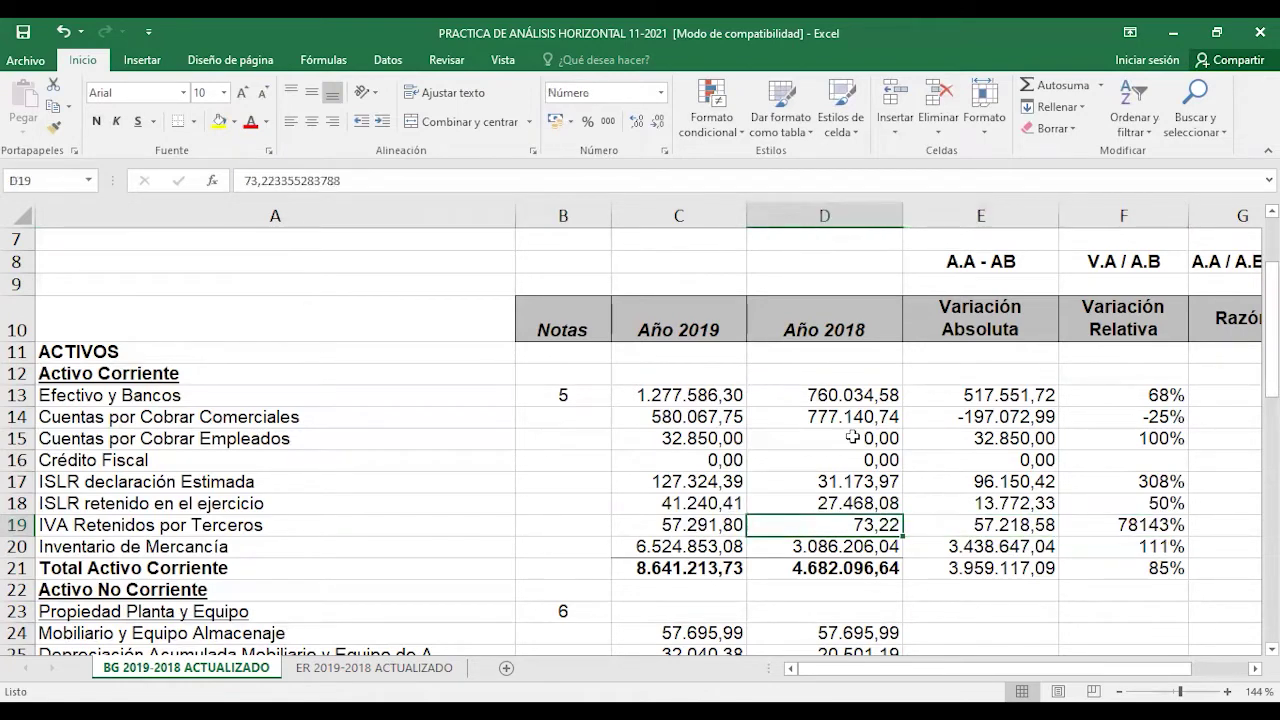
key(Left)
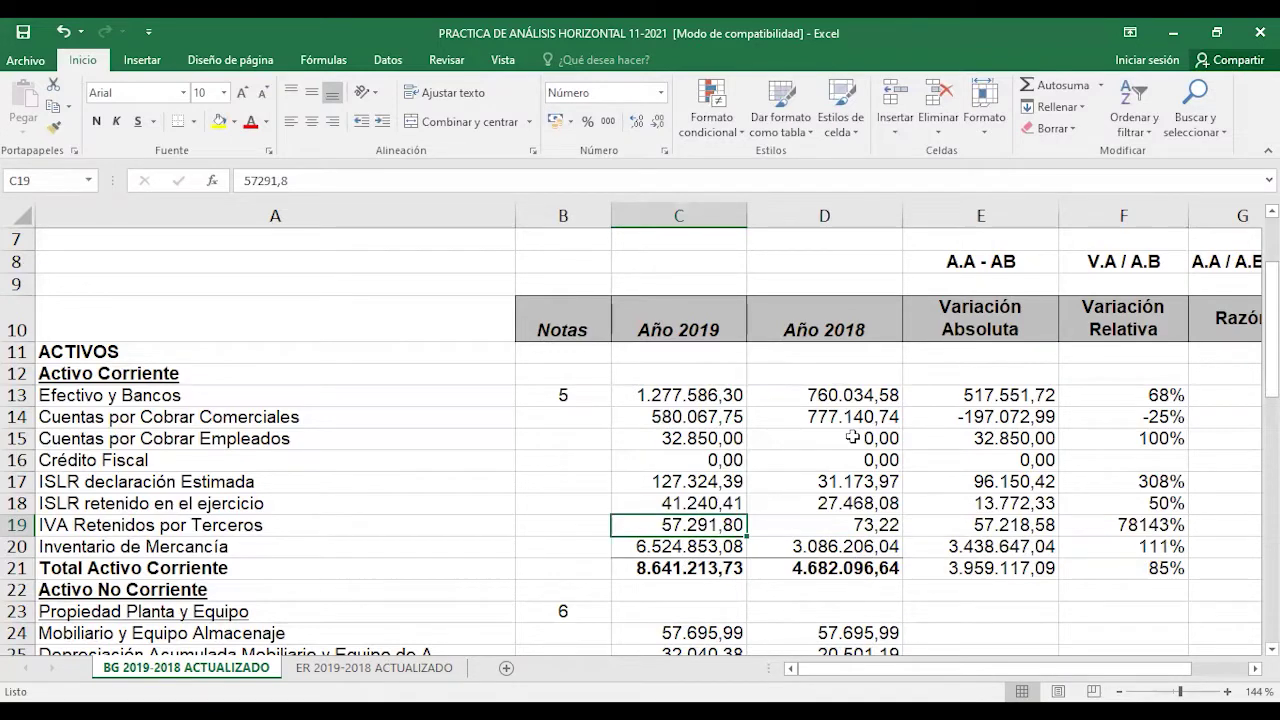
key(Right)
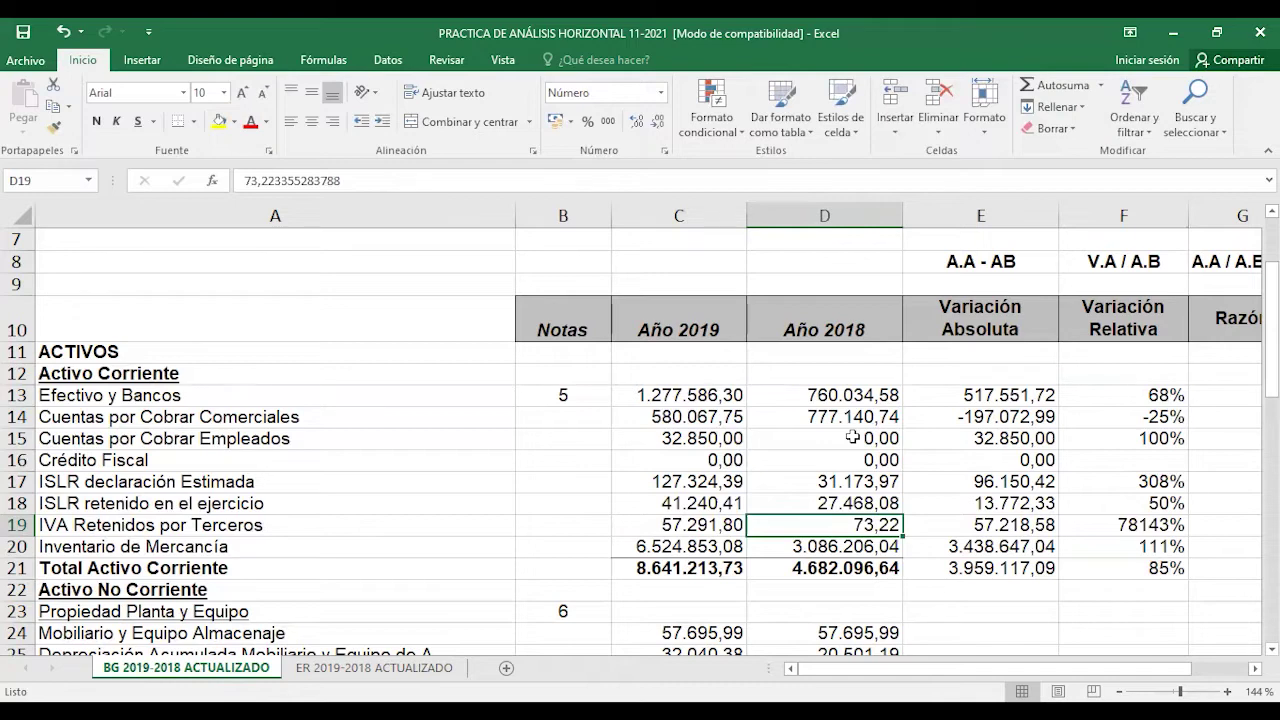
- Review the 2018 Total Activo Corriente in D21 and the Inventario de Mercancía amounts across row 20
key(Down)
key(Down)
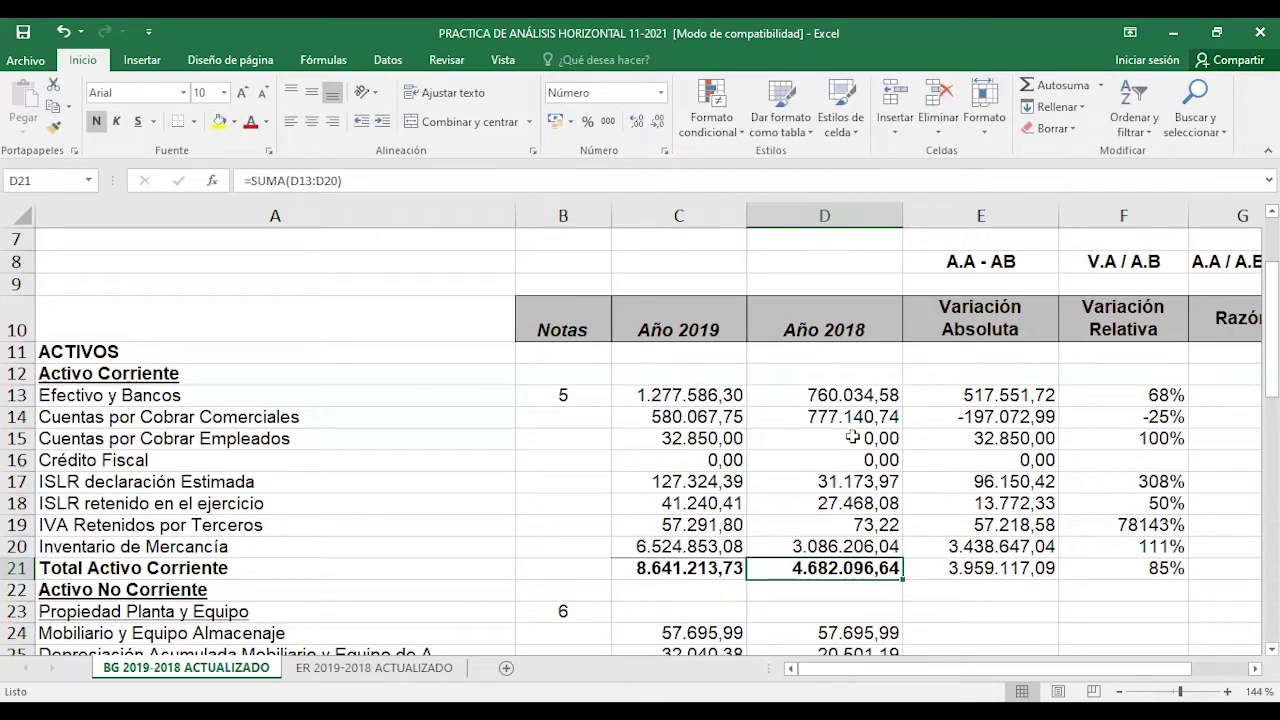
key(Up)
key(Left)
key(Left)
key(Left)
key(Right)
key(Right)
key(Right)
key(Right)
key(Right)
key(Left)
- Review the IVA Retenidos por Terceros figures in row 19 again, comparing both years with the relative variation
key(Up)
key(Right)
key(Left)
key(Left)
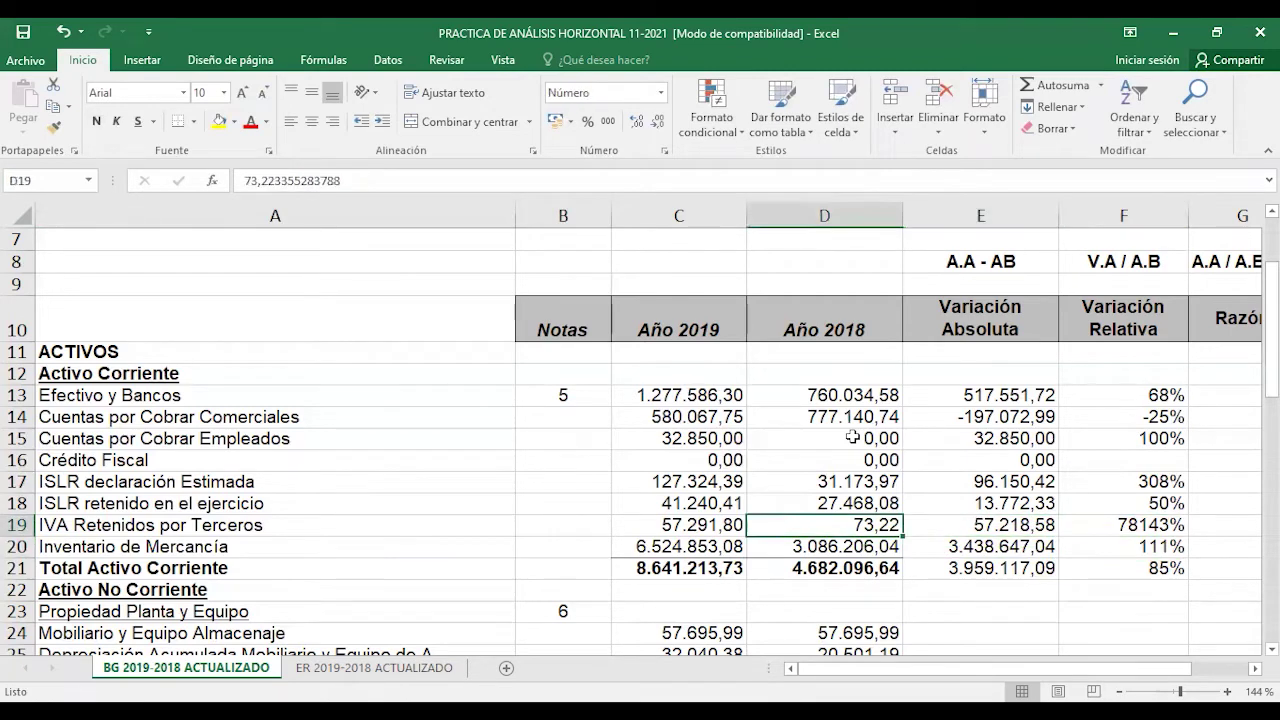
key(Left)
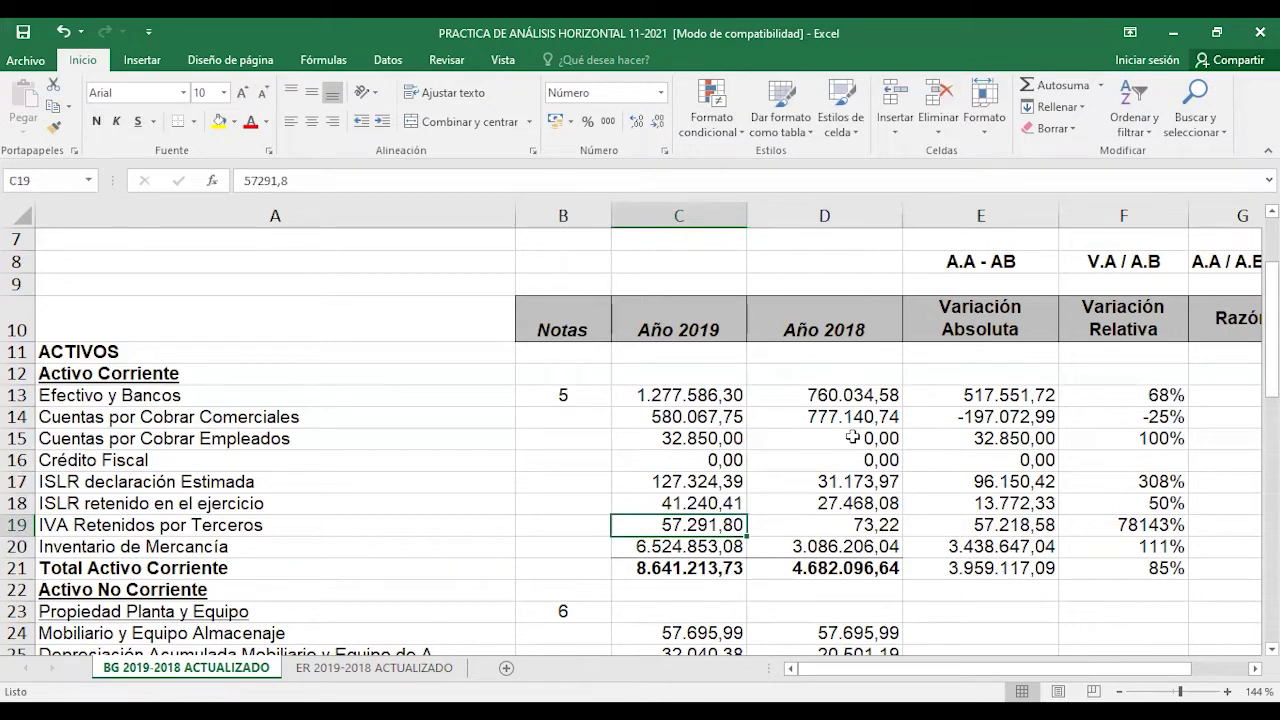
key(Right)
key(Right)
key(Right)
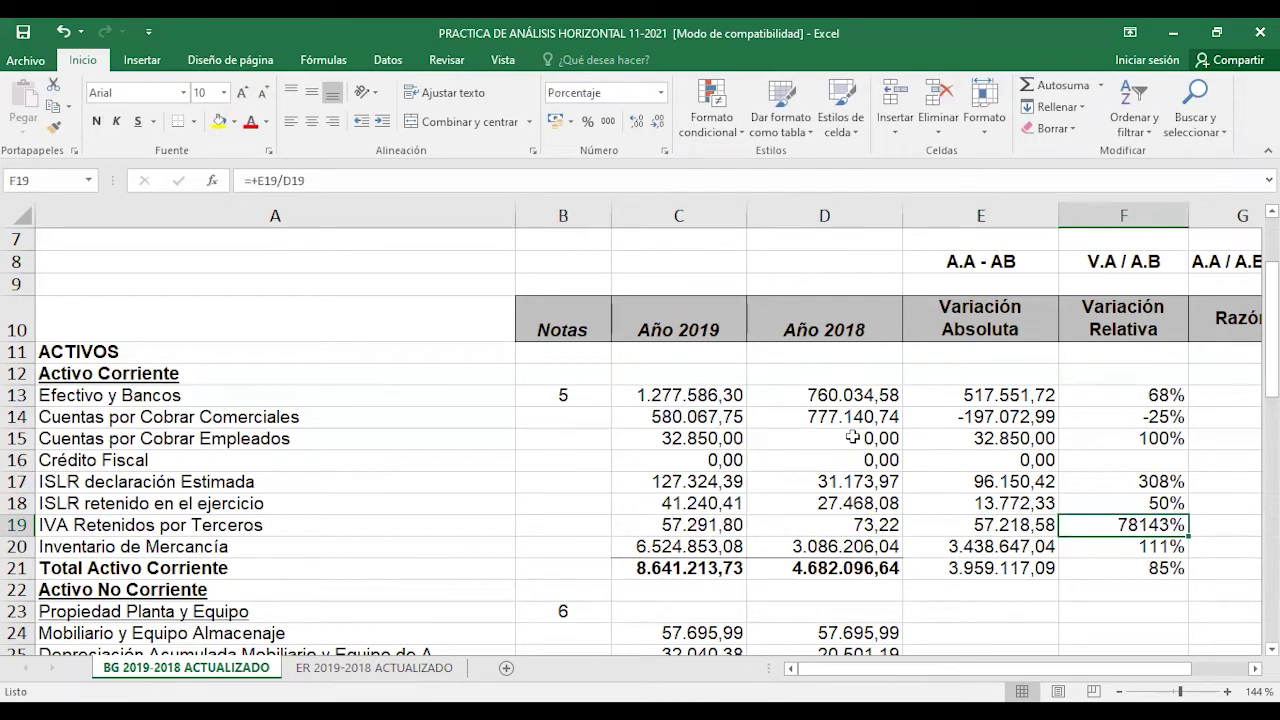
key(Left)
key(Left)
key(Left)
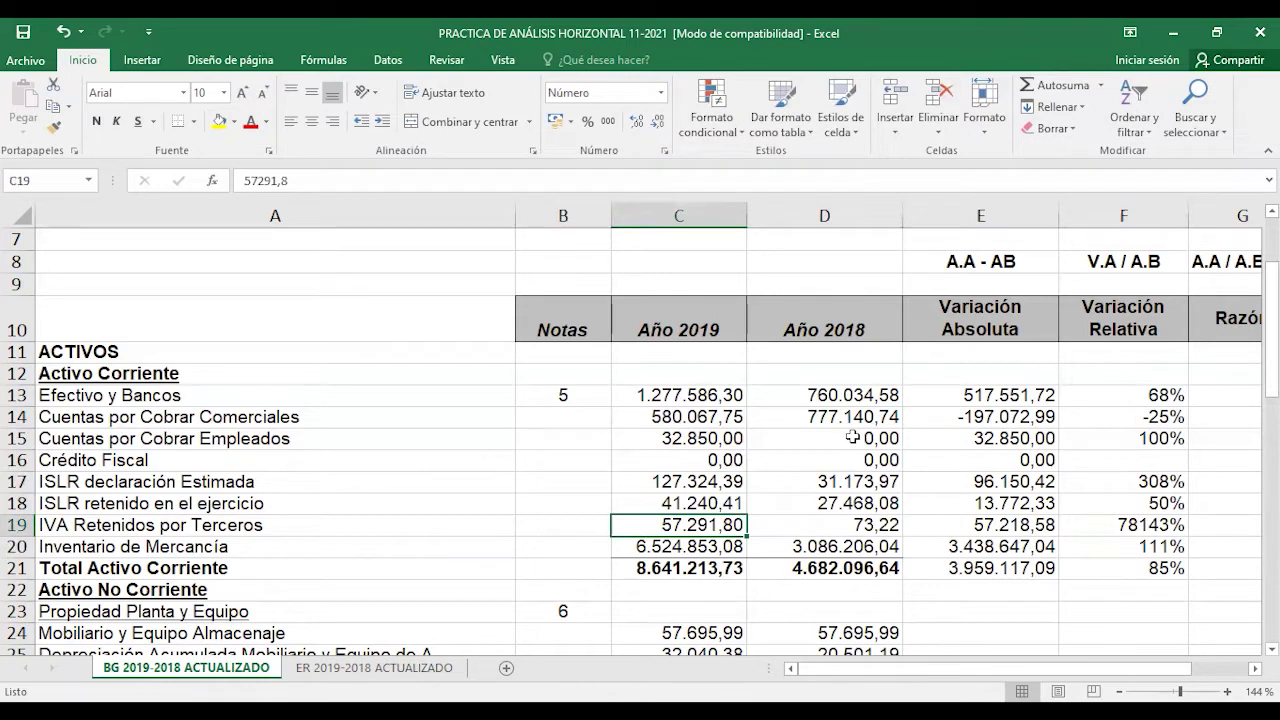
- Look over the 2019 balances from Inventario de Mercancía down to Depreciación Acumulada Equipos de Oficina in column C
key(Down)
key(Down)
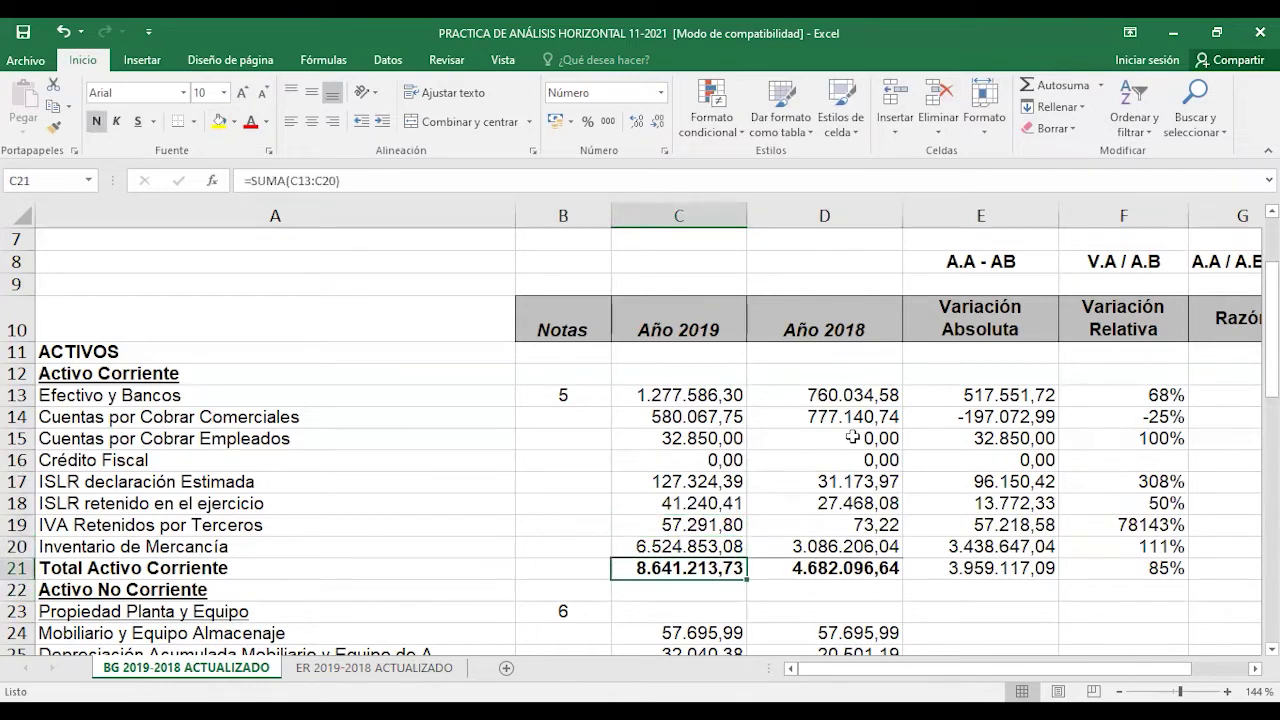
key(Down)
key(Down)
key(Down)
key(Down)
key(Down)
key(Down)
key(Down)
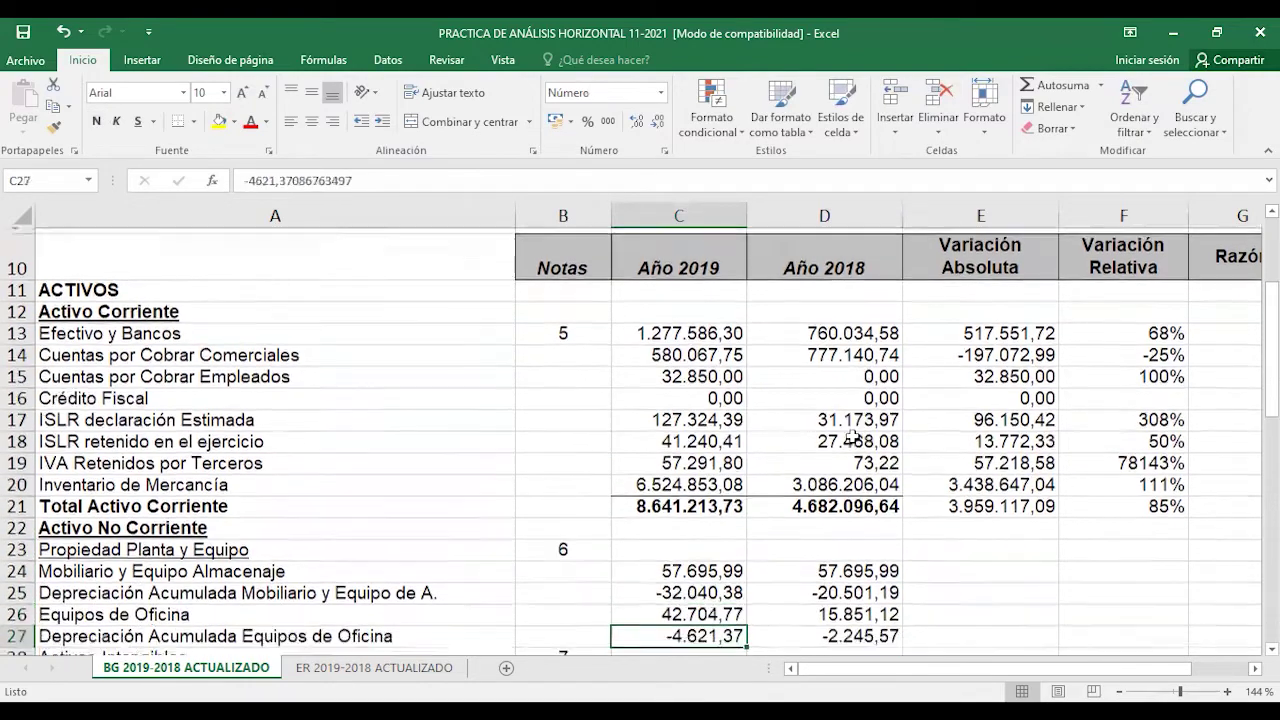
- Return to the IVA Retenidos por Terceros row and inspect its 2018 balance in D19 and absolute variation in E19
key(Up)
key(Up)
key(Up)
key(Up)
key(Up)
key(Up)
key(Up)
key(Up)
key(Up)
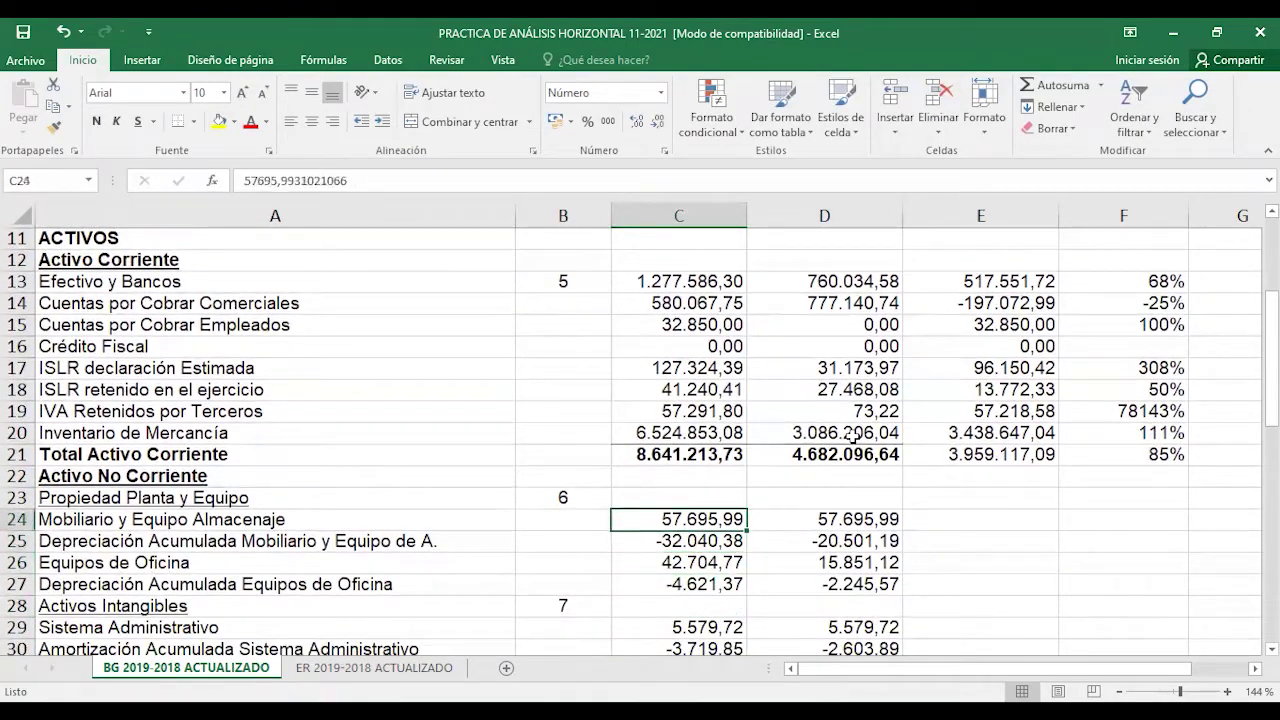
key(Right)
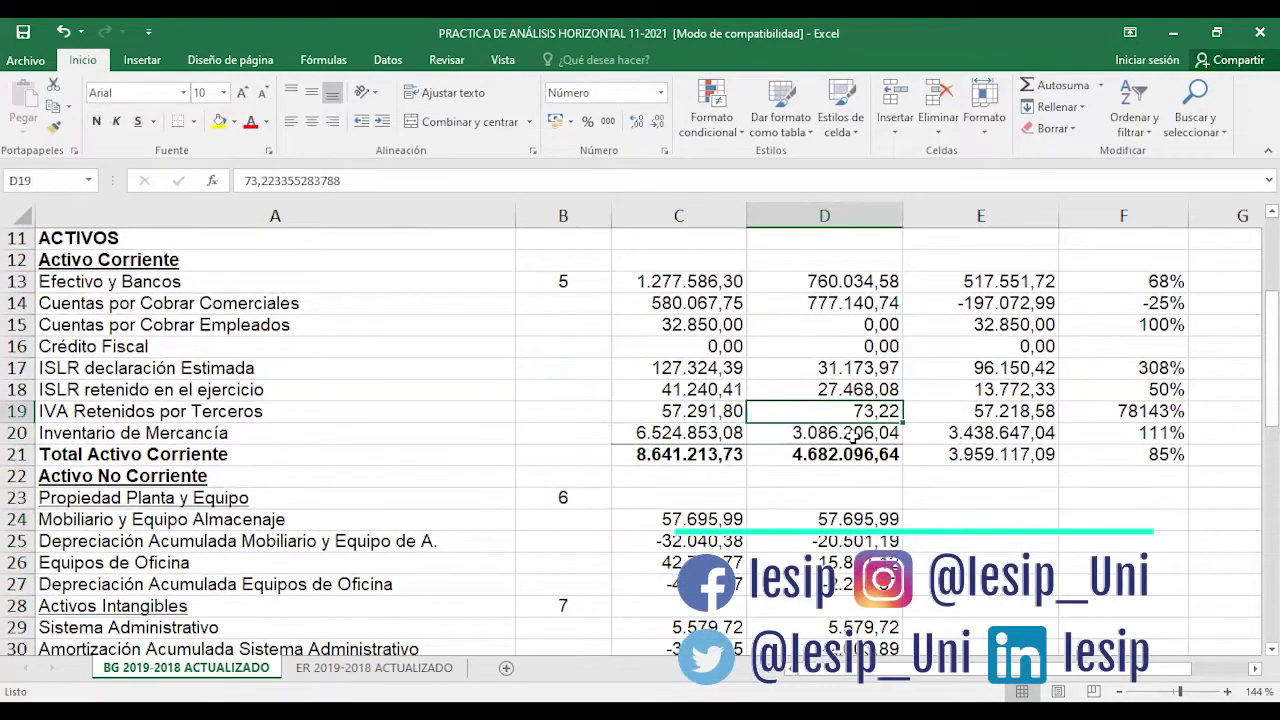
key(Right)
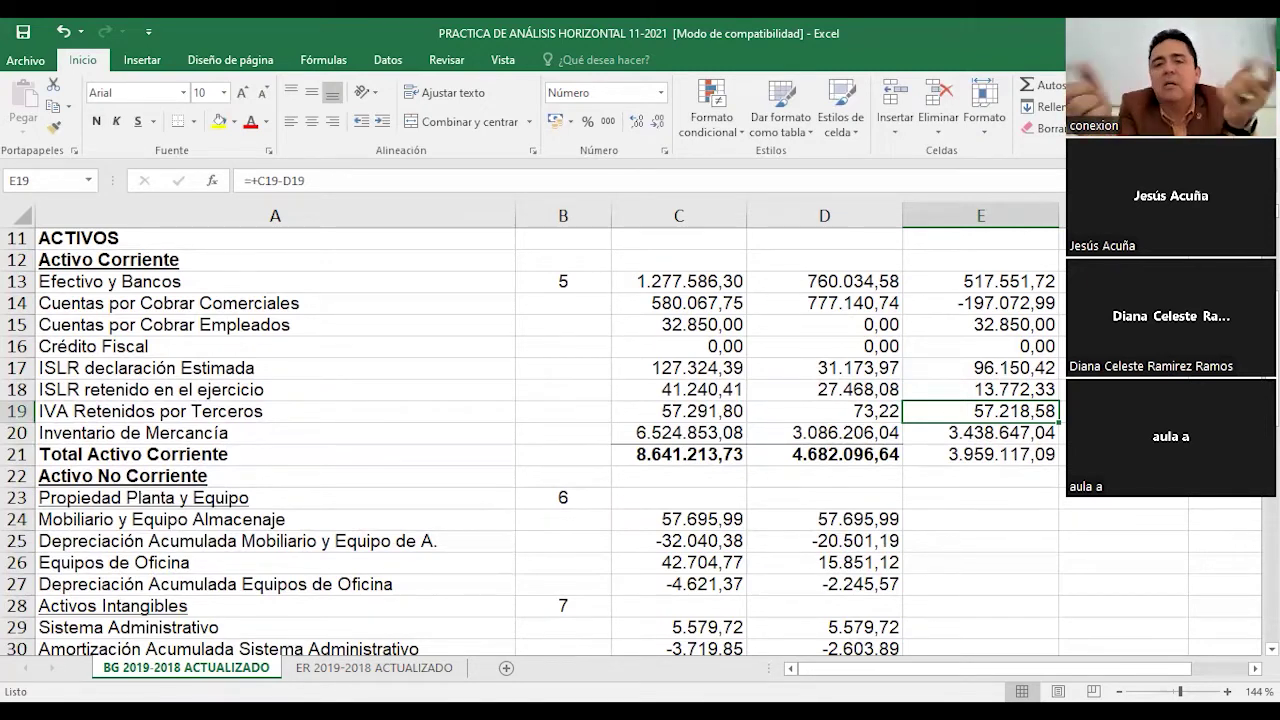
- Compare the 2018 and 2019 balances of IVA Retenidos por Terceros, also checking the 2018 Total Activo in D32
scroll(812, 510, down, 2)
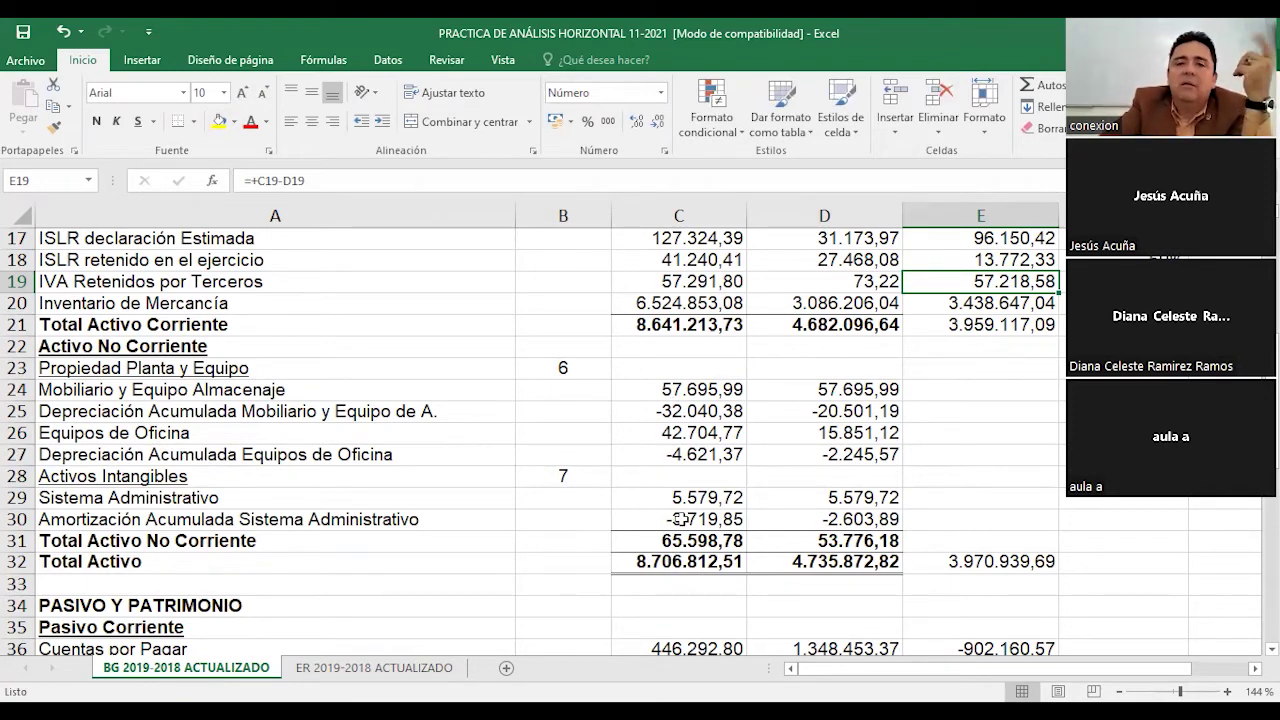
scroll(680, 519, up, 1)
click(860, 350)
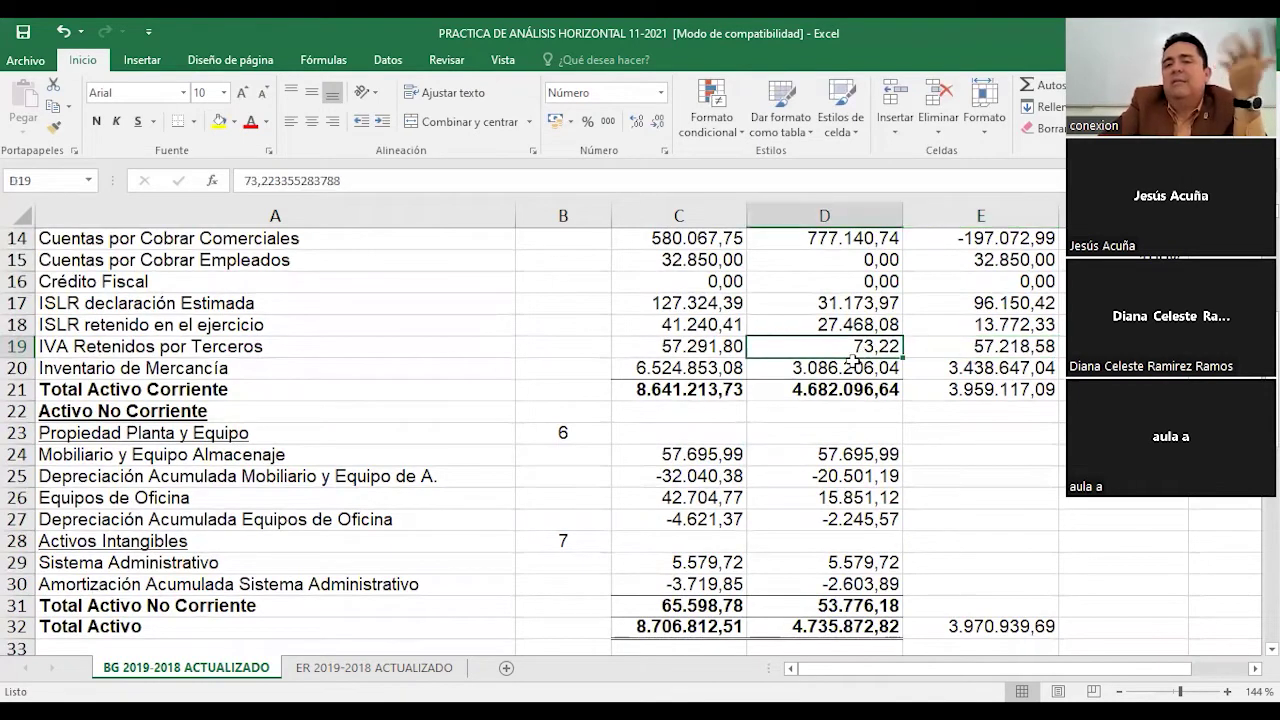
click(813, 625)
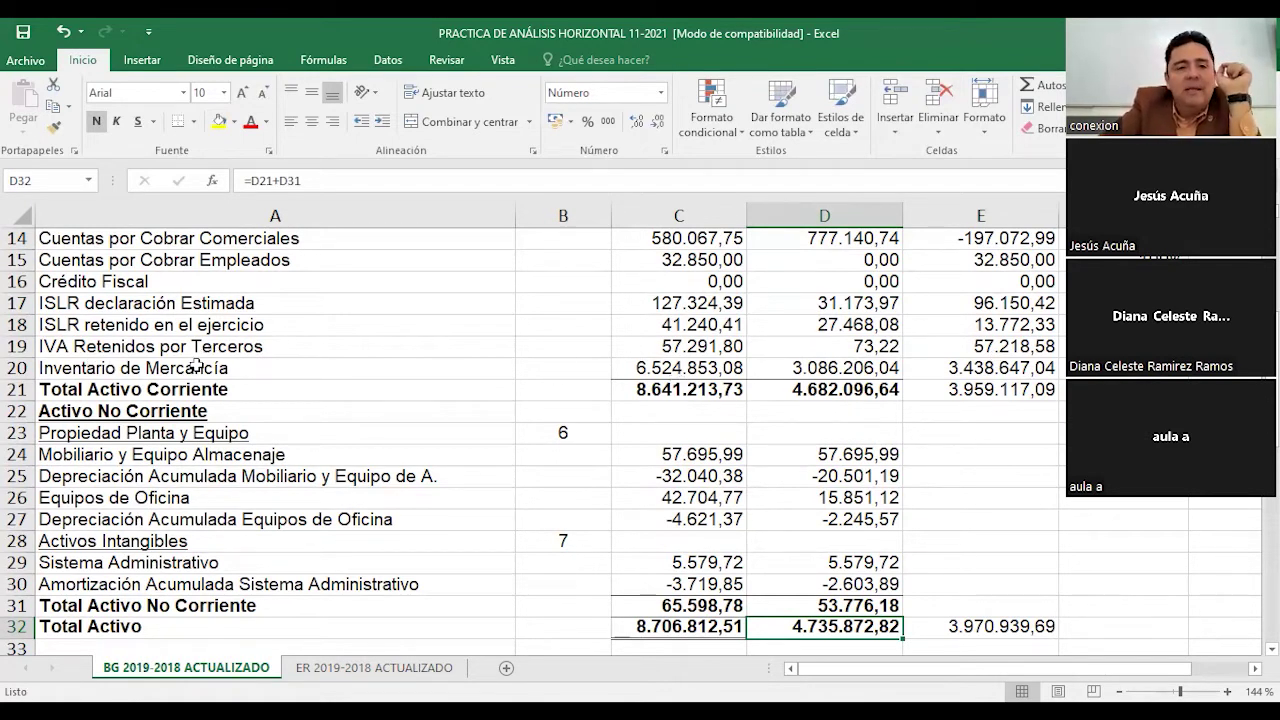
click(250, 345)
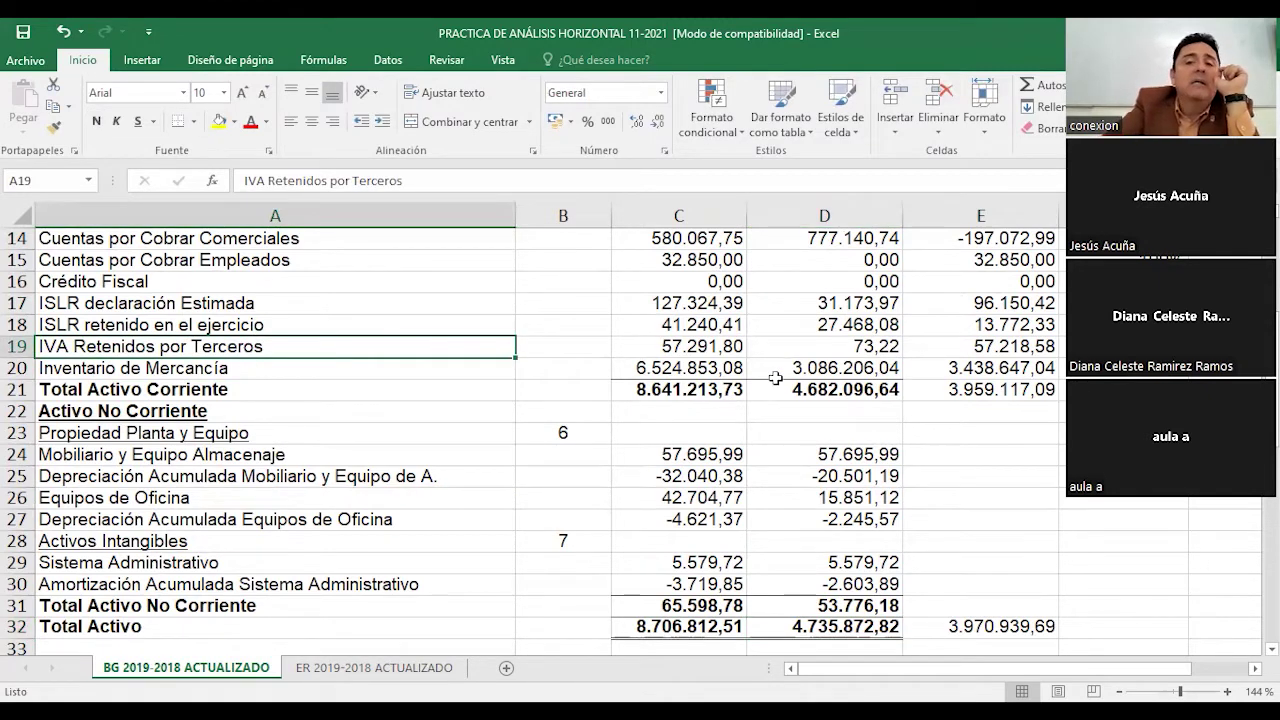
click(817, 350)
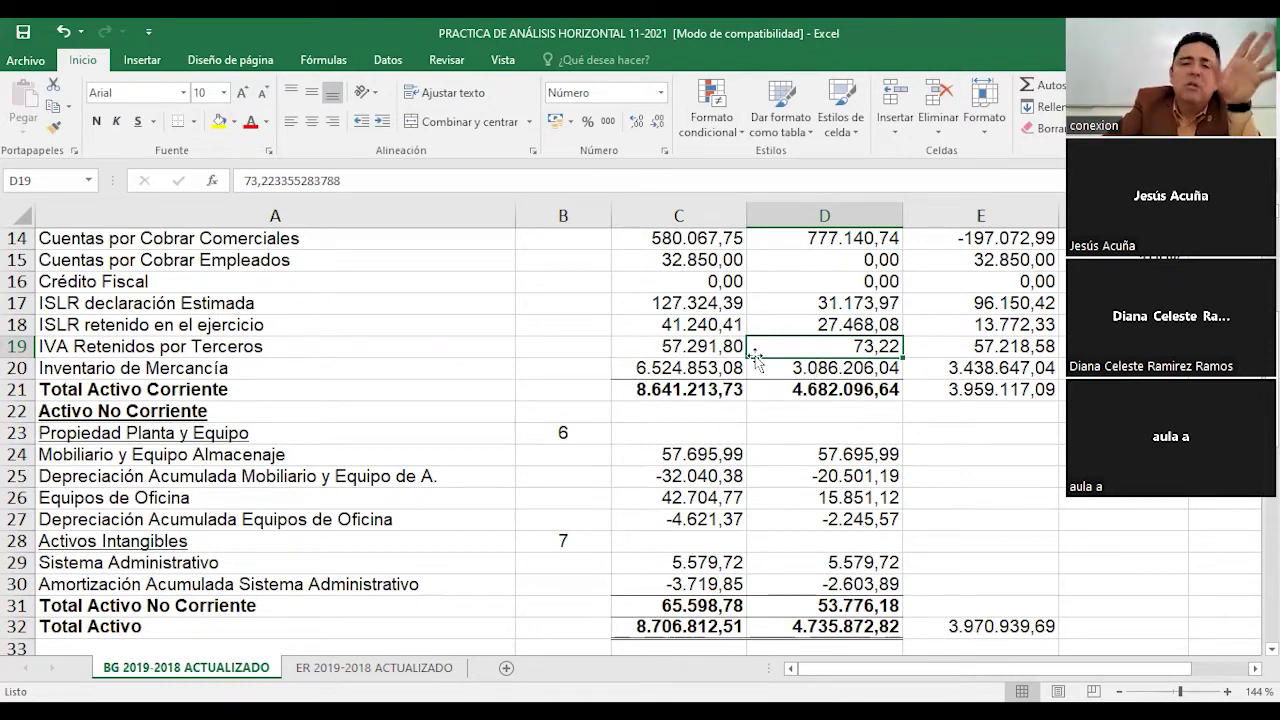
click(718, 348)
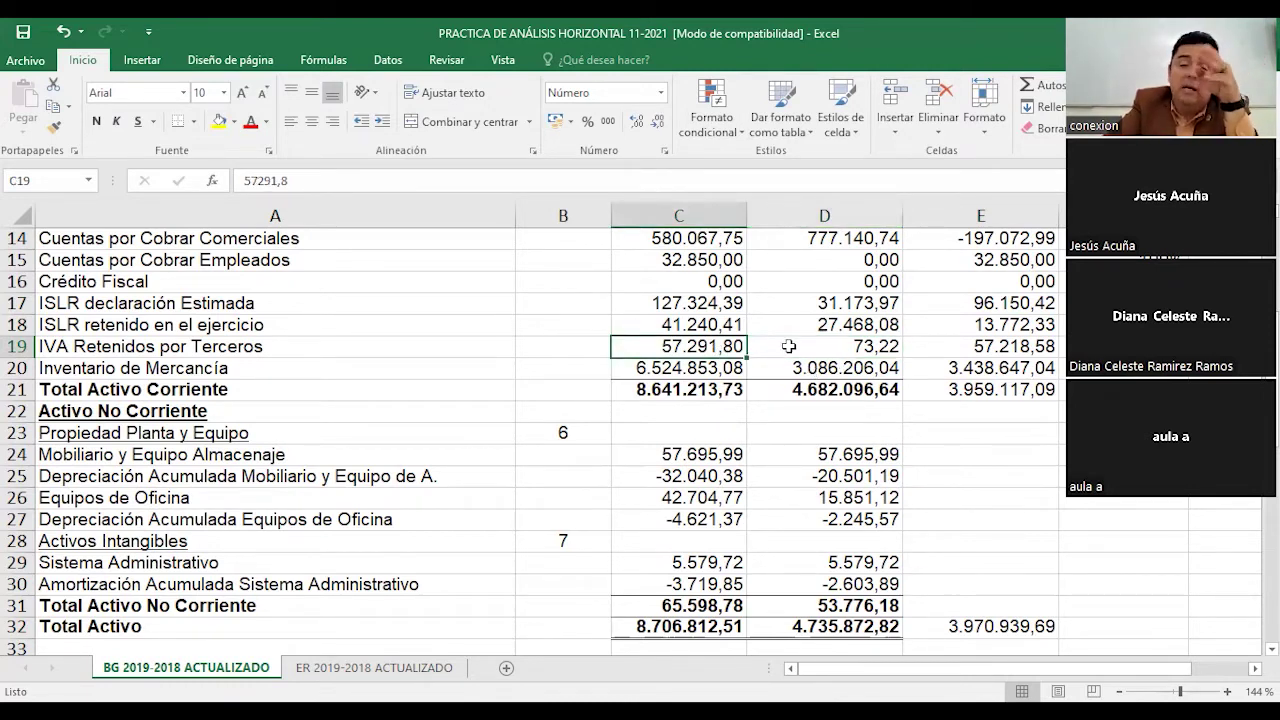
click(822, 344)
click(708, 344)
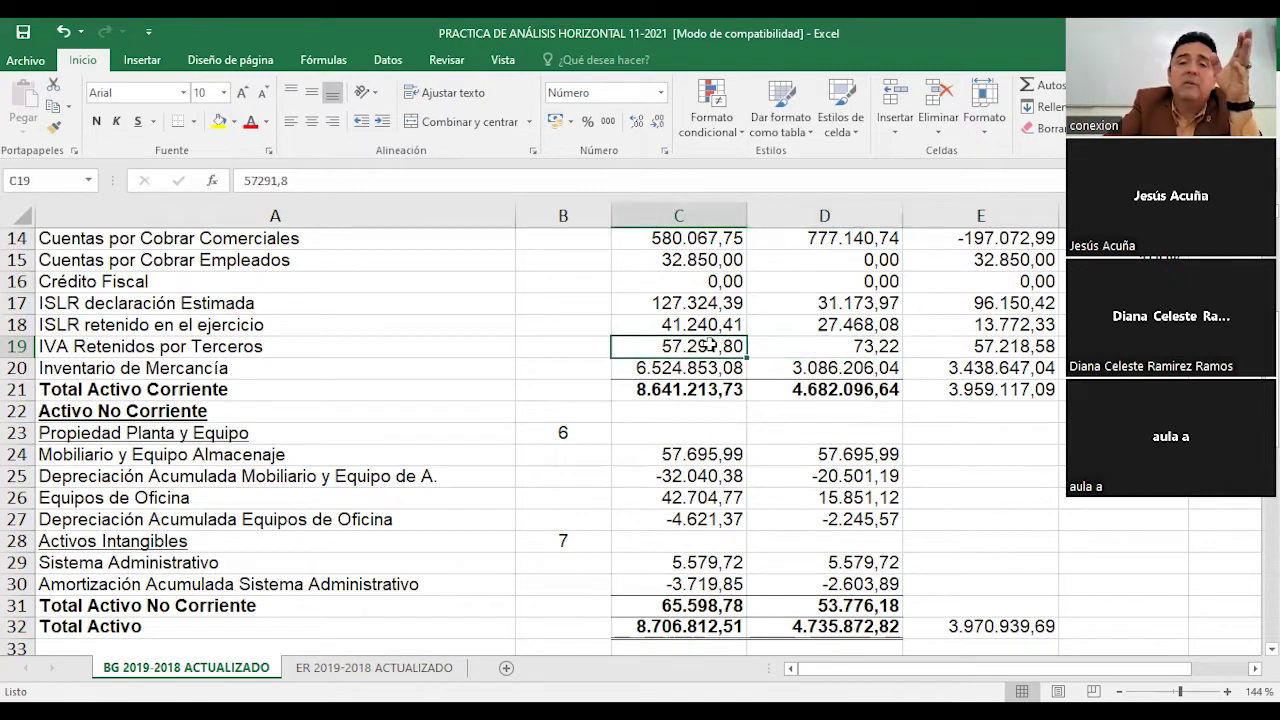
click(786, 350)
click(724, 347)
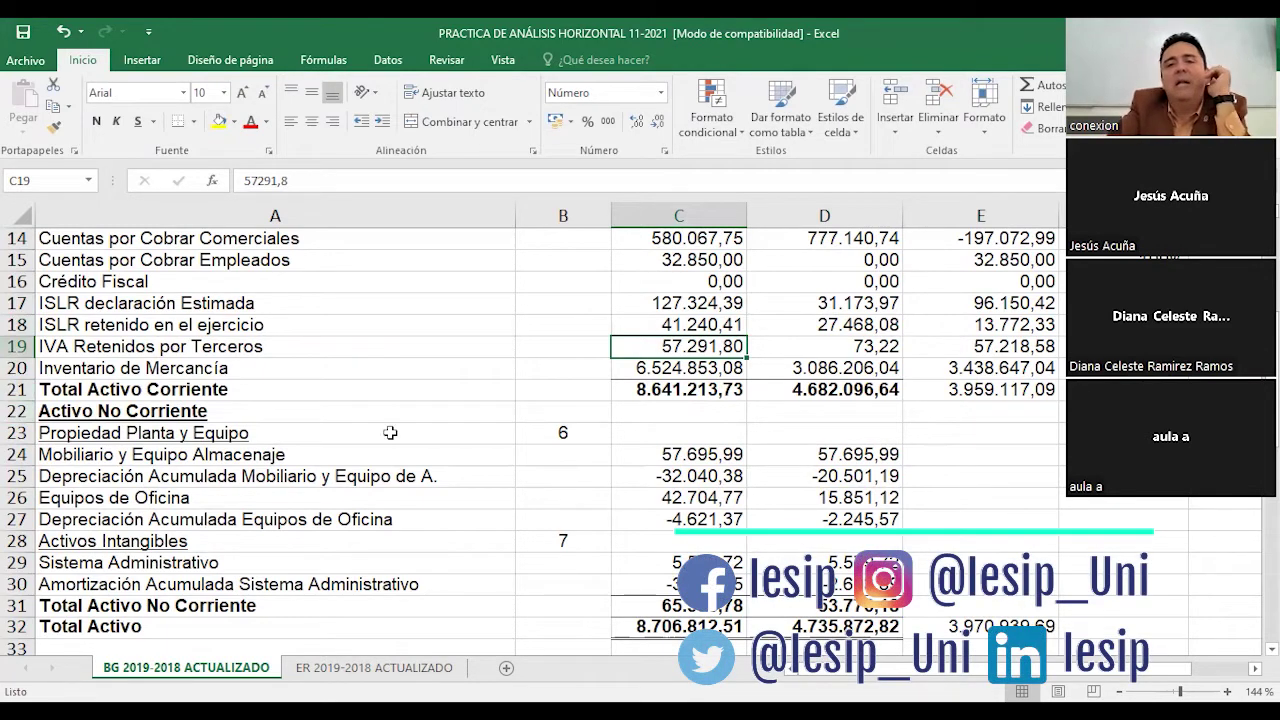
- Copy the relative variation formula from F17 into F24:F32, from Mobiliario y Equipo Almacenaje through Total Activo
click(824, 389)
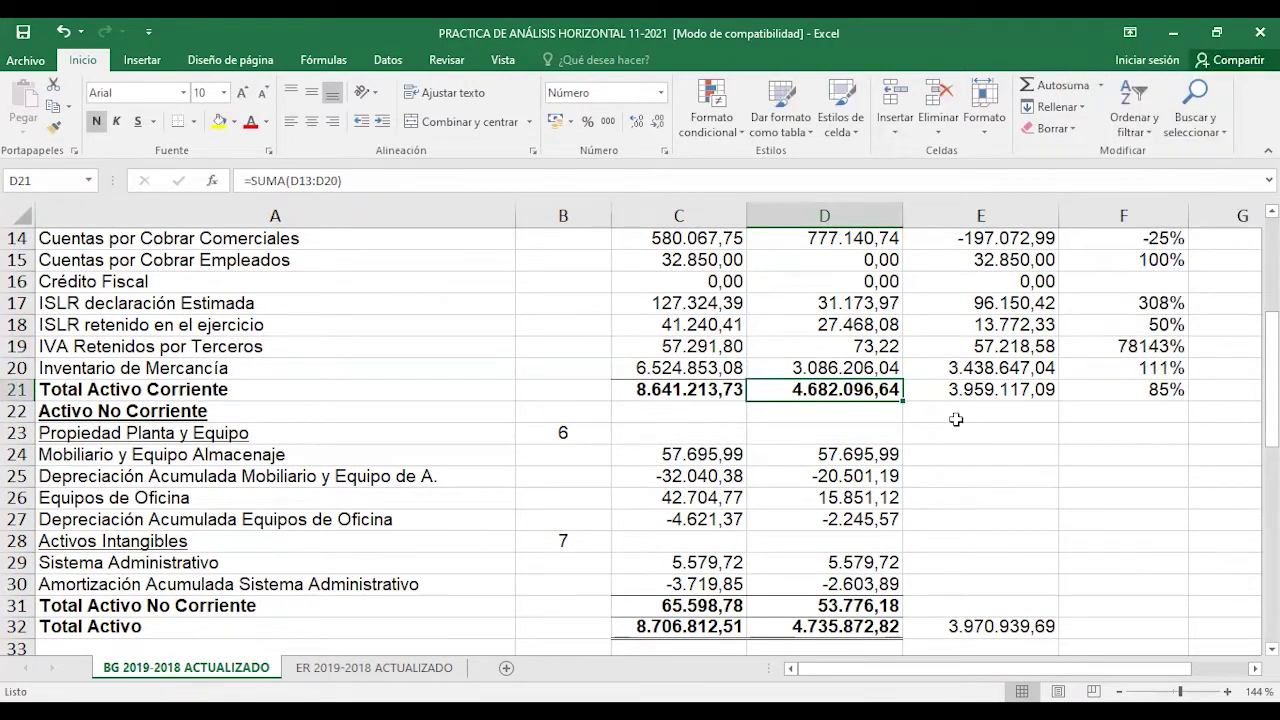
scroll(974, 446, down, 2)
scroll(974, 448, up, 1)
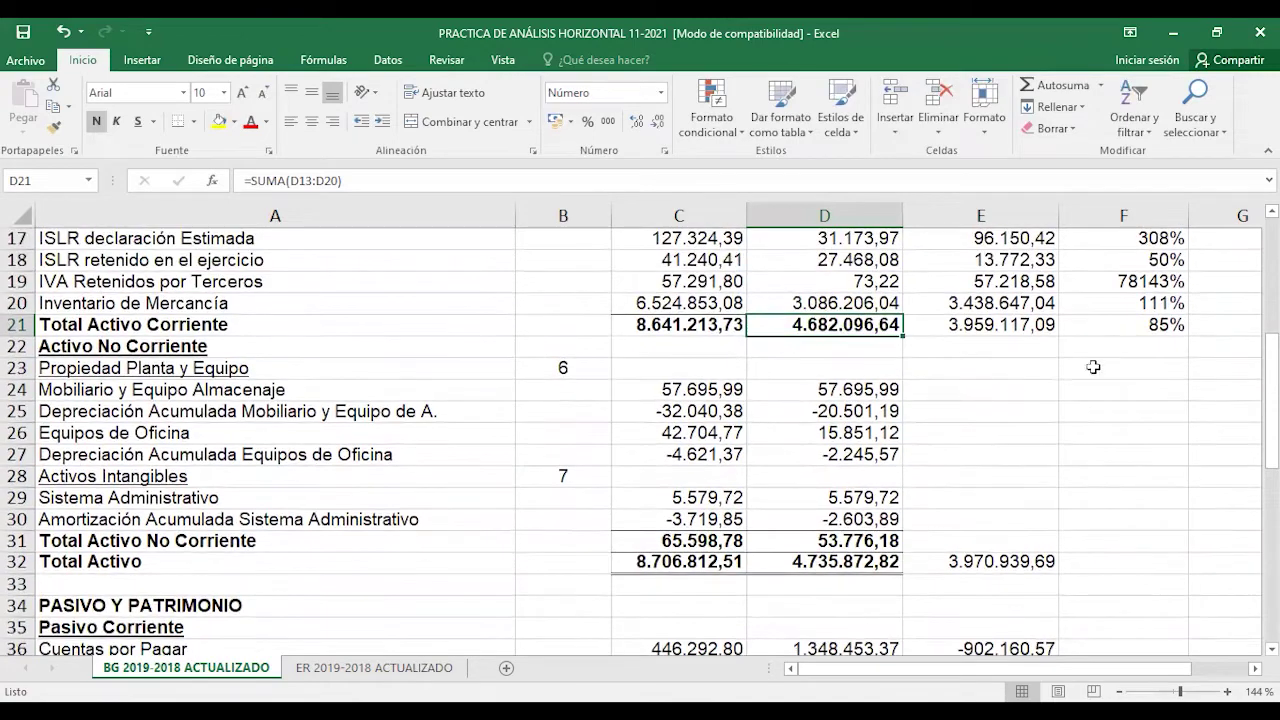
click(1131, 242)
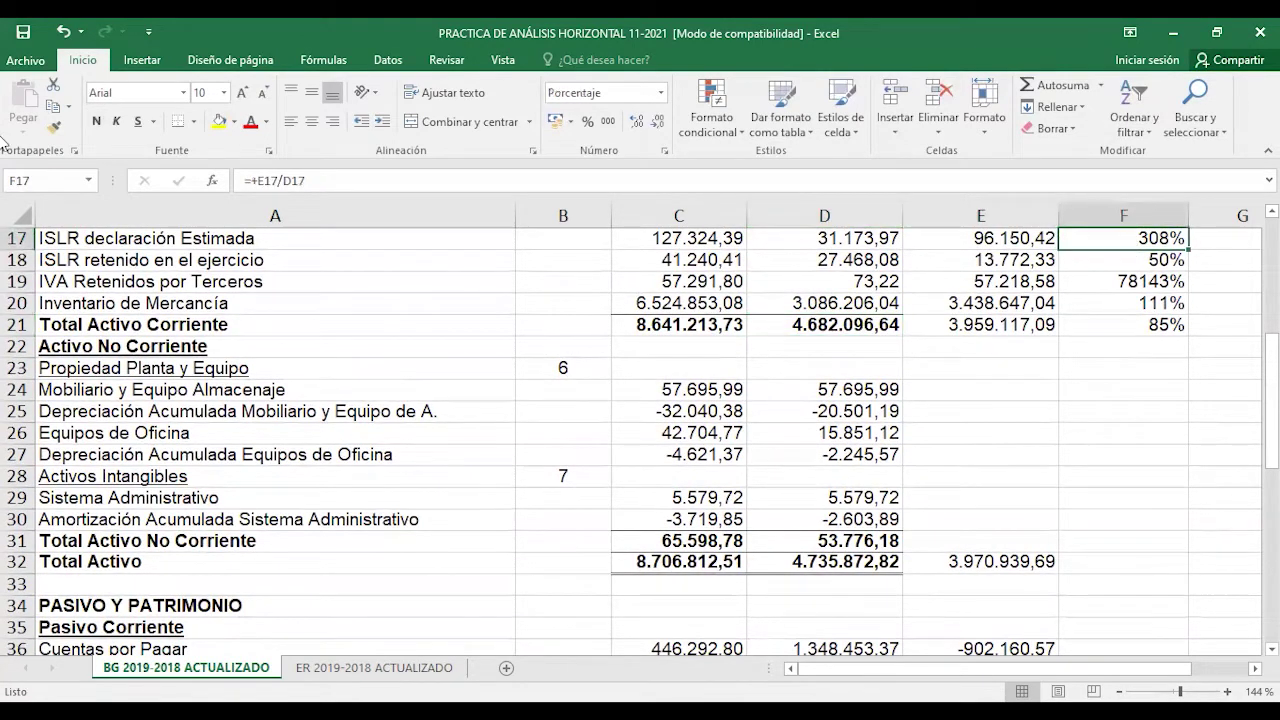
key(ctrl+c)
scroll(997, 464, down, 1)
scroll(997, 464, down, 4)
scroll(1035, 528, up, 7)
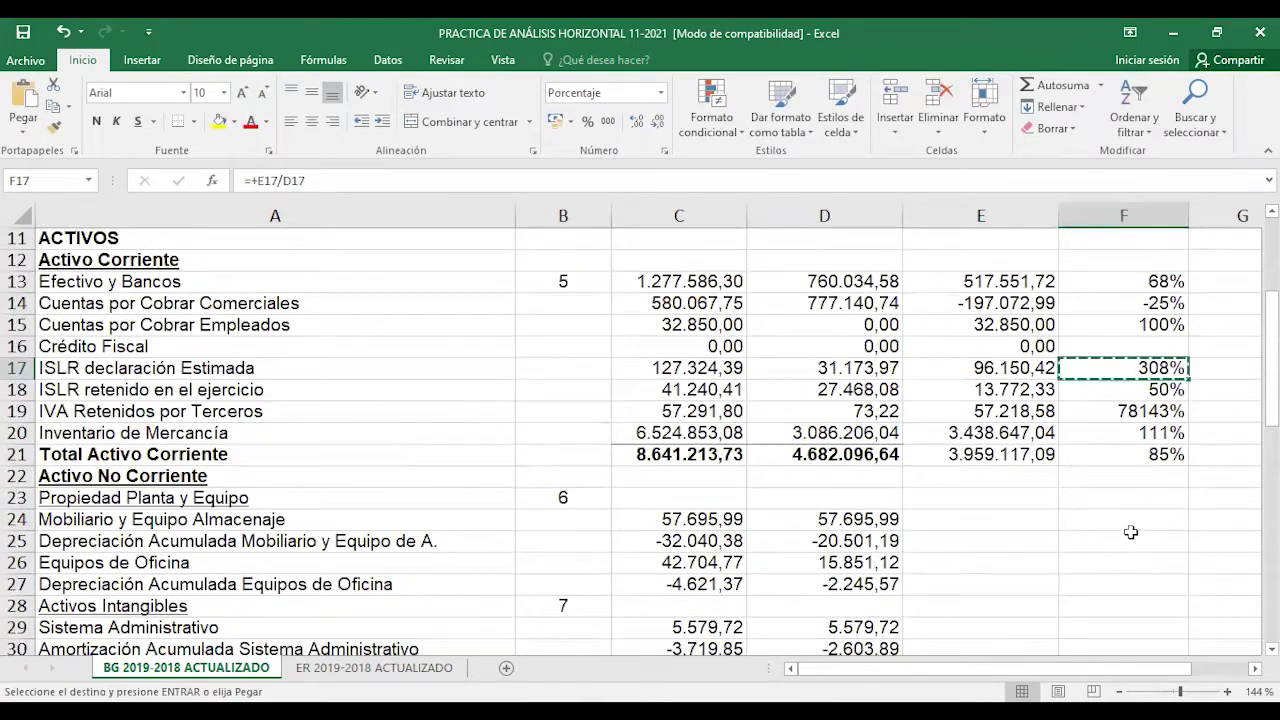
drag(1128, 519, 1128, 605)
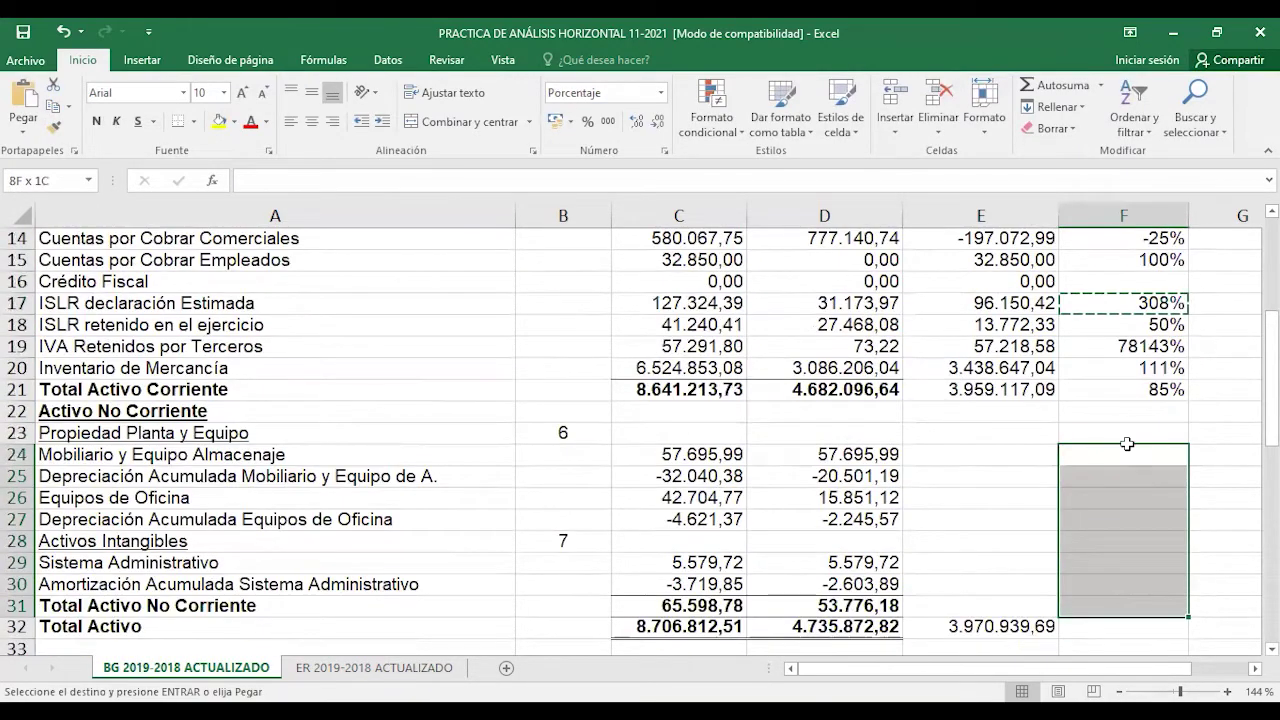
scroll(560, 487, down, 4)
key(ctrl+v)
scroll(520, 525, up, 3)
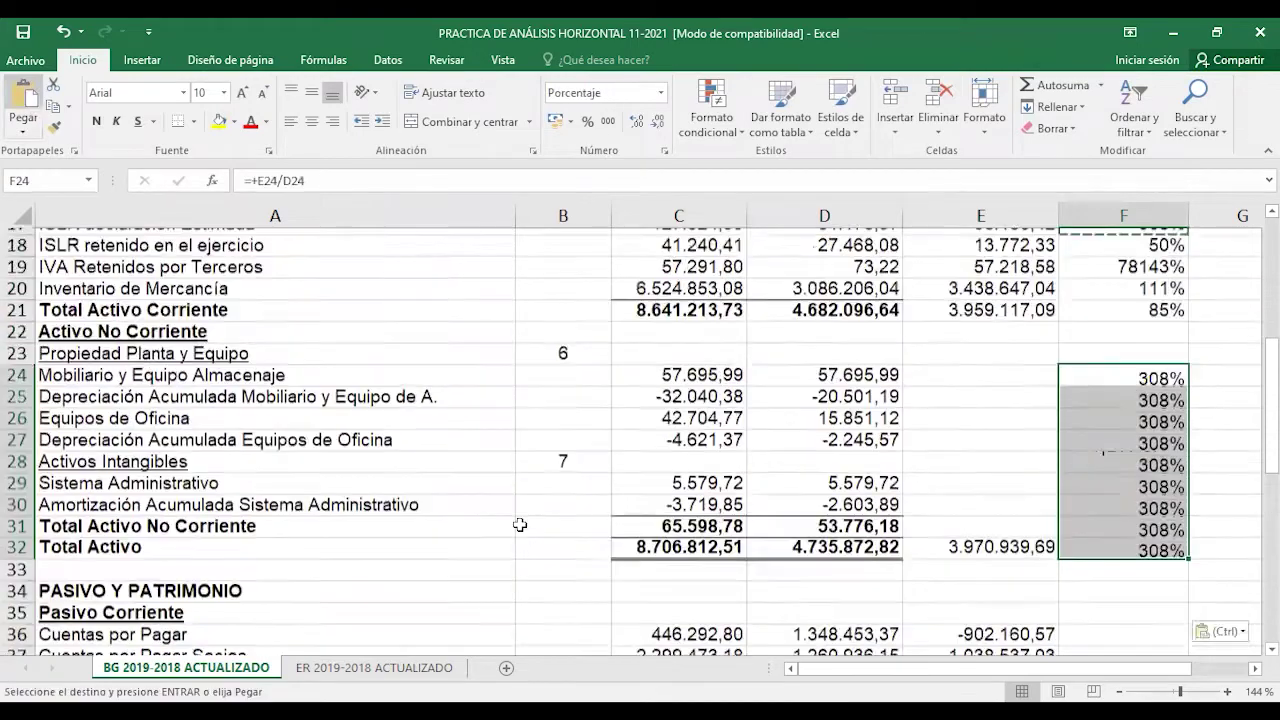
scroll(540, 530, down, 2)
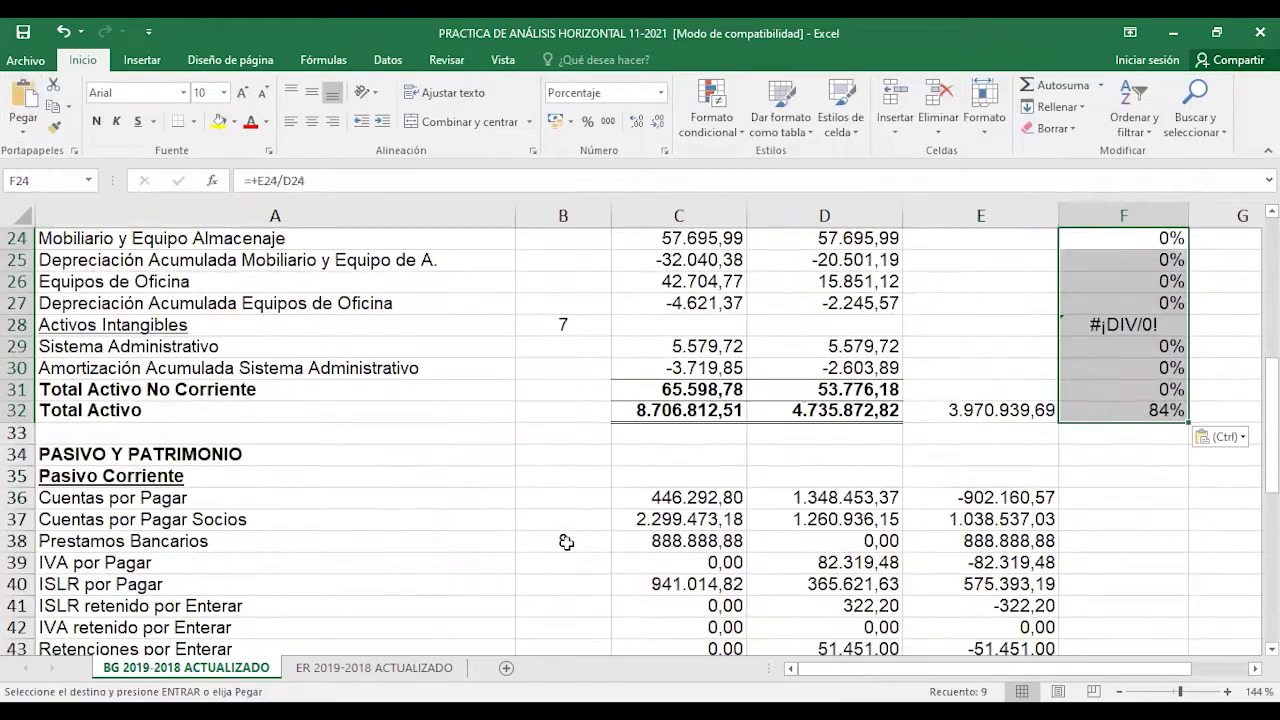
- Clear the relative variation formula in F28, beside the Activos Intangibles heading
click(1126, 324)
drag(1126, 324, 1030, 285)
scroll(1030, 290, up, 2)
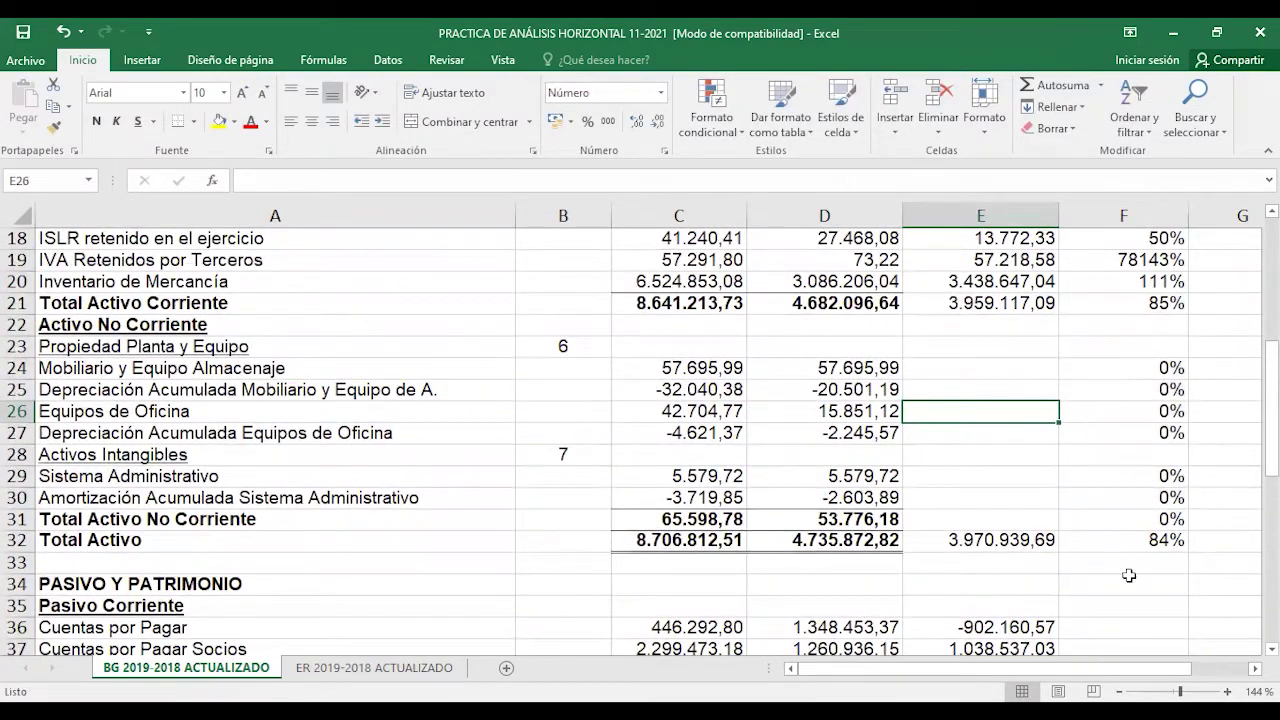
- Copy the relative variation formula from F29 into F36:F46, from Cuentas por Pagar through Total Pasivo Corriente
scroll(1138, 556, down, 2)
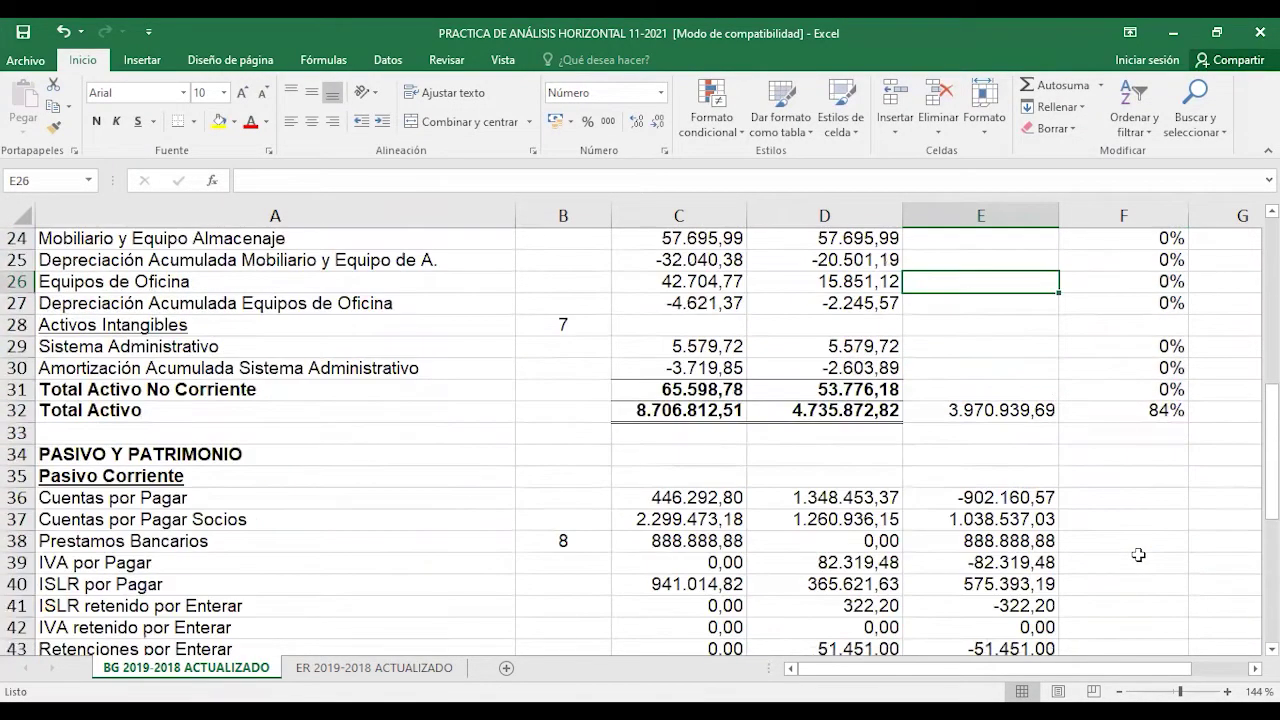
scroll(1138, 555, down, 1)
click(1152, 284)
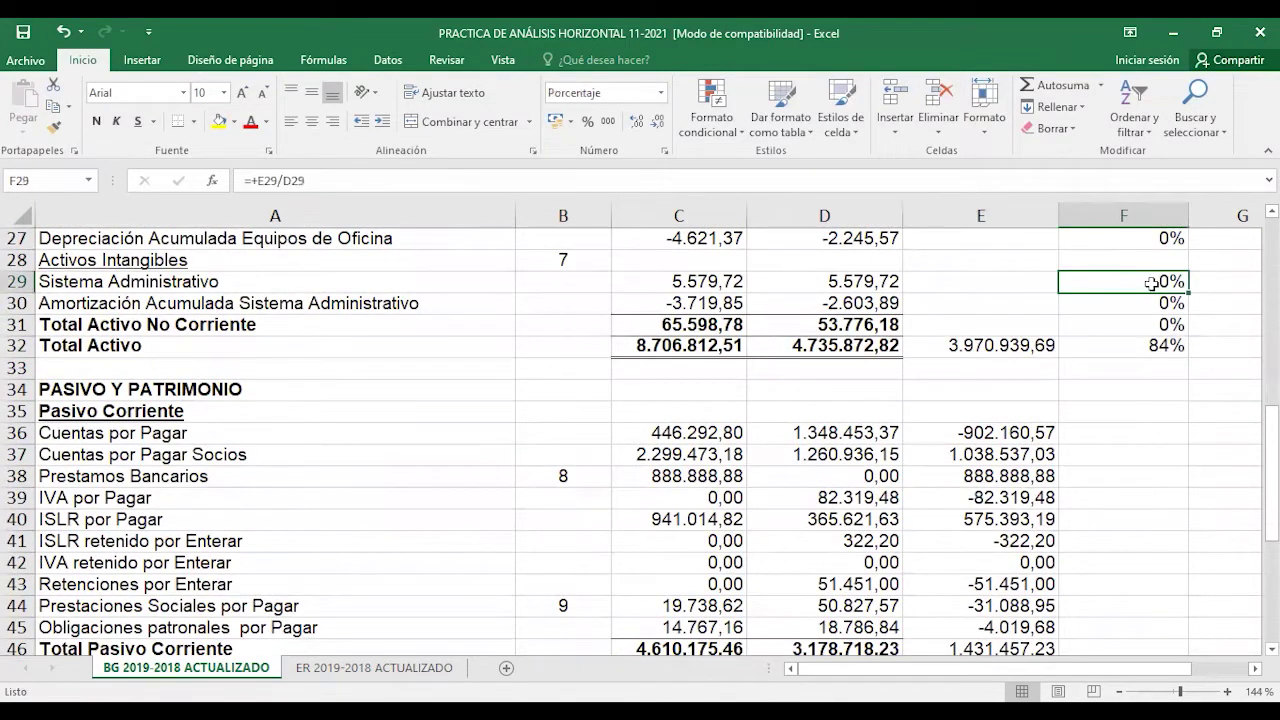
key(ctrl+c)
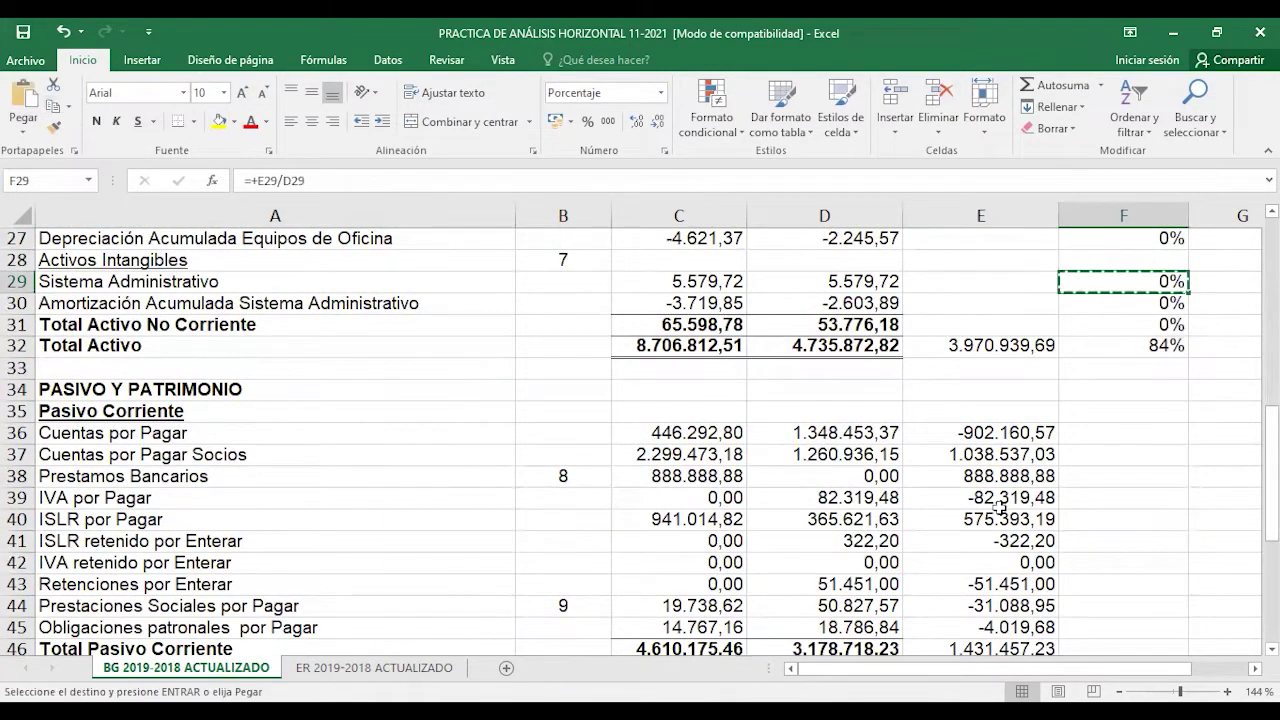
drag(1134, 432, 1153, 553)
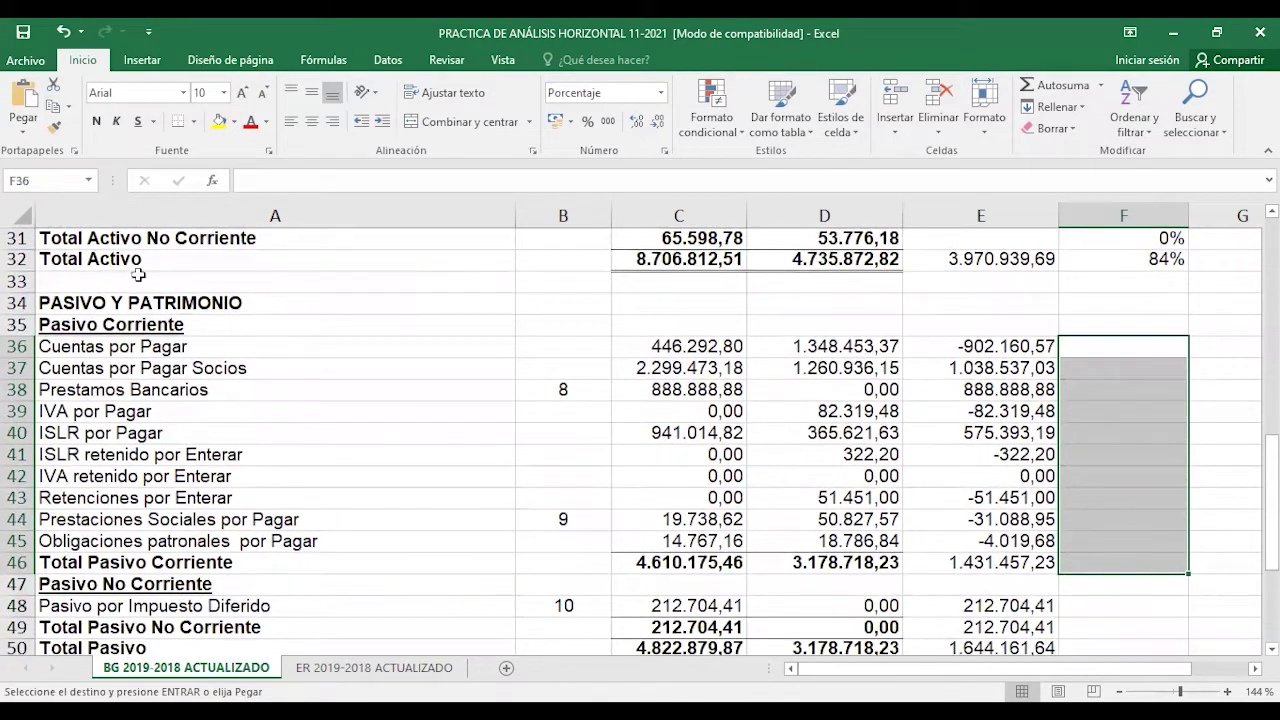
click(24, 98)
- Replace the relative variation formula of Prestamos Bancarios in F38 with the value 100
scroll(760, 485, up, 2)
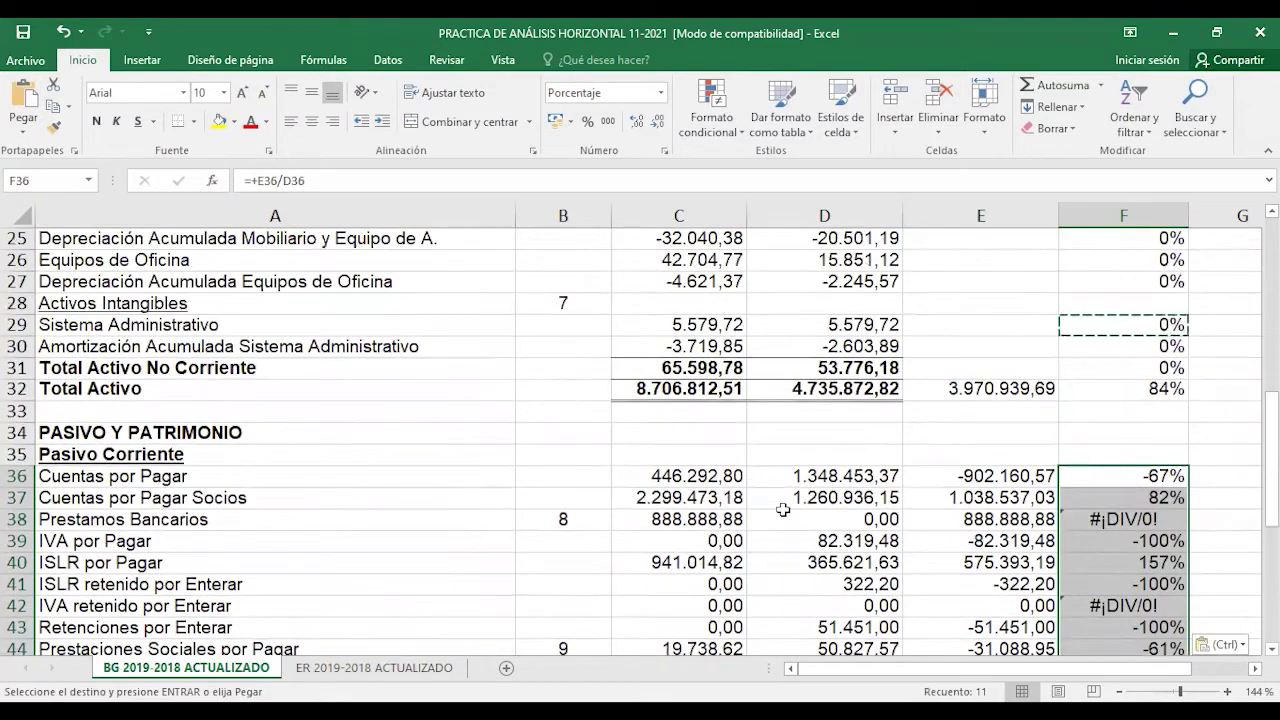
scroll(1095, 397, up, 2)
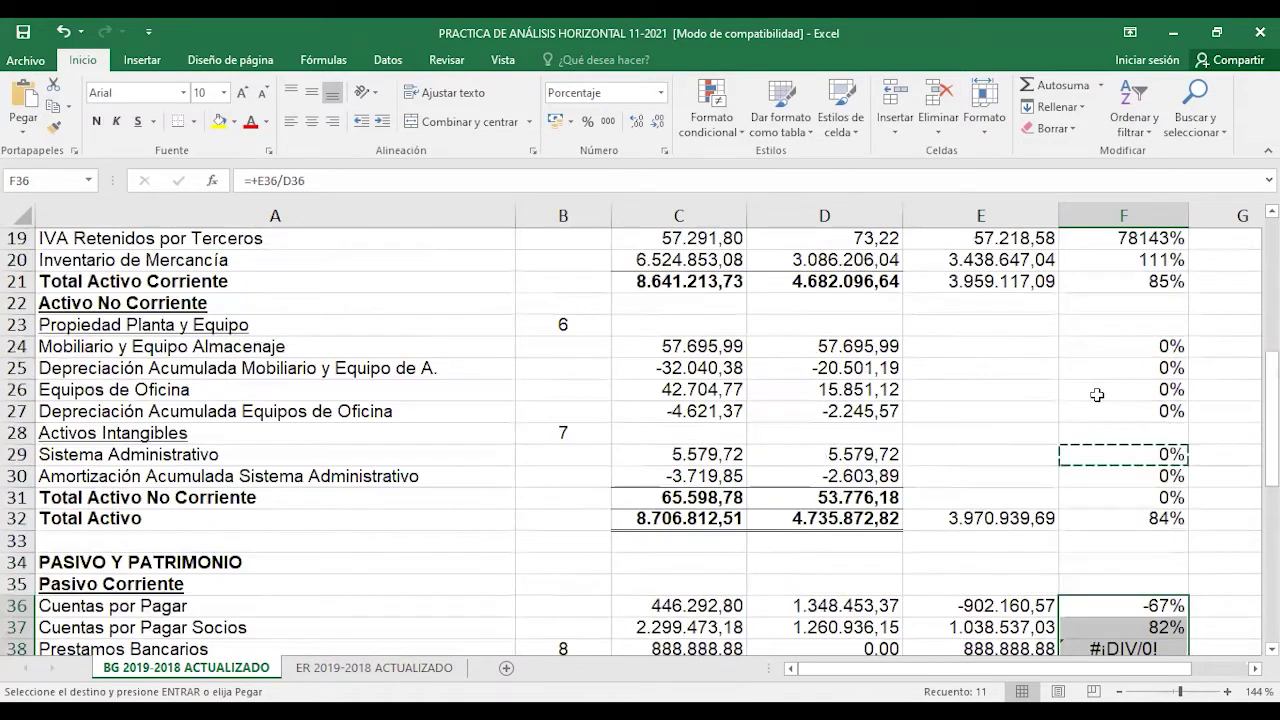
scroll(1040, 320, up, 2)
scroll(1035, 310, down, 5)
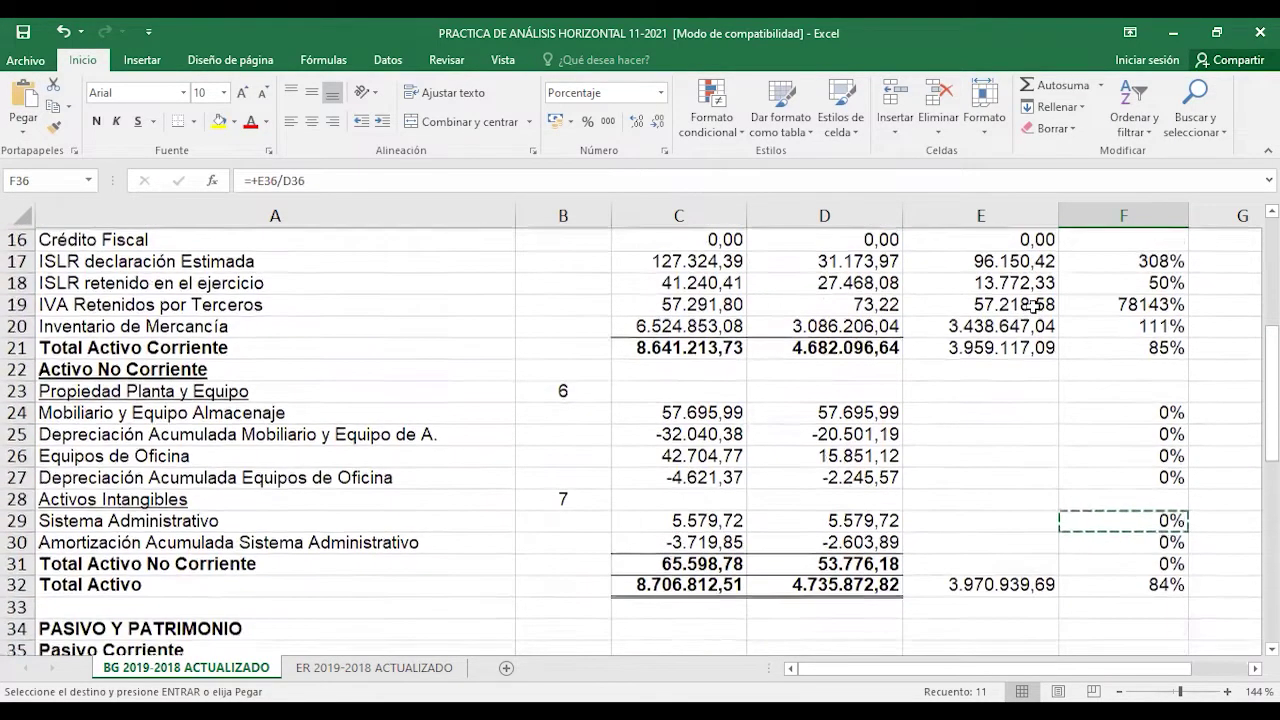
scroll(1033, 306, down, 1)
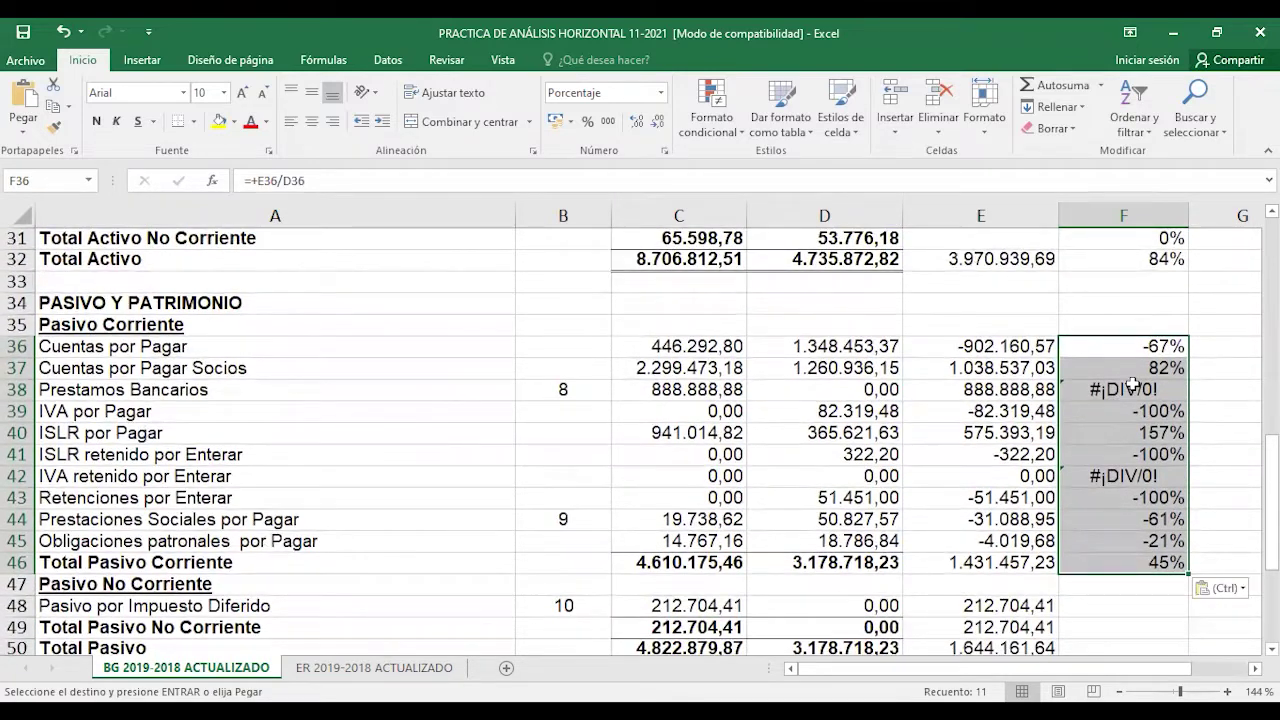
click(1133, 387)
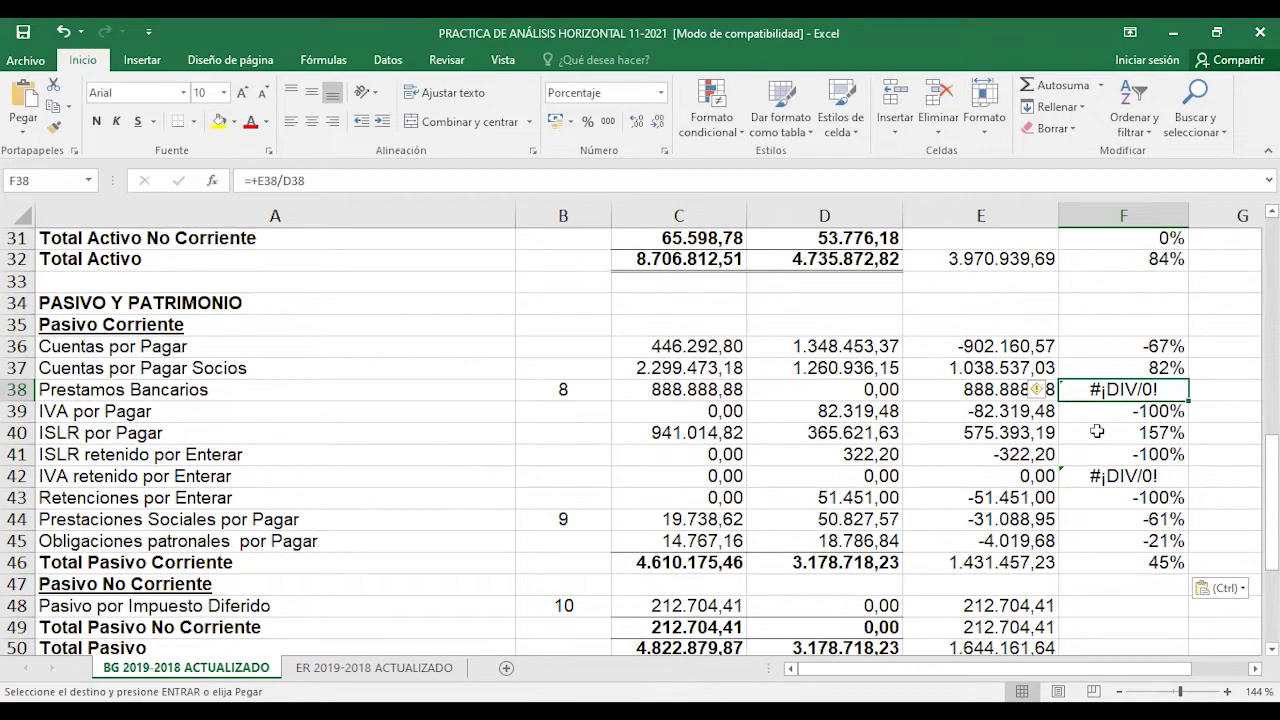
key(BackSpace)
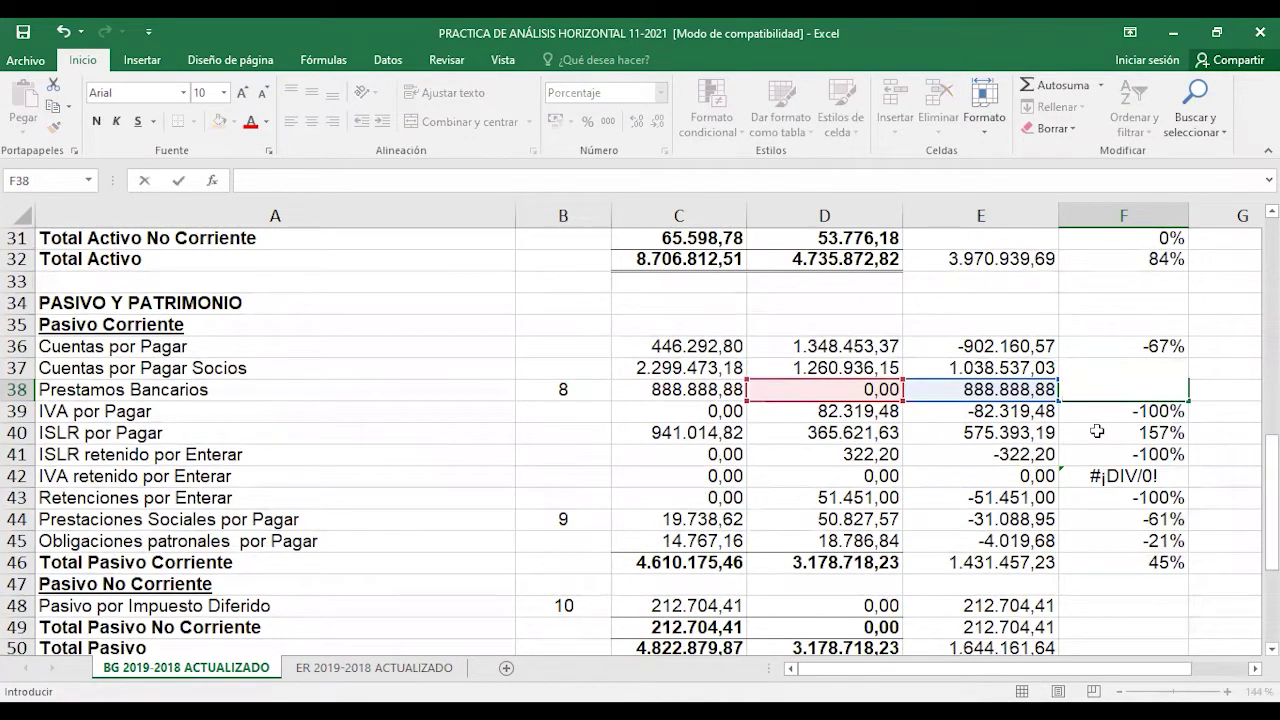
text(100)
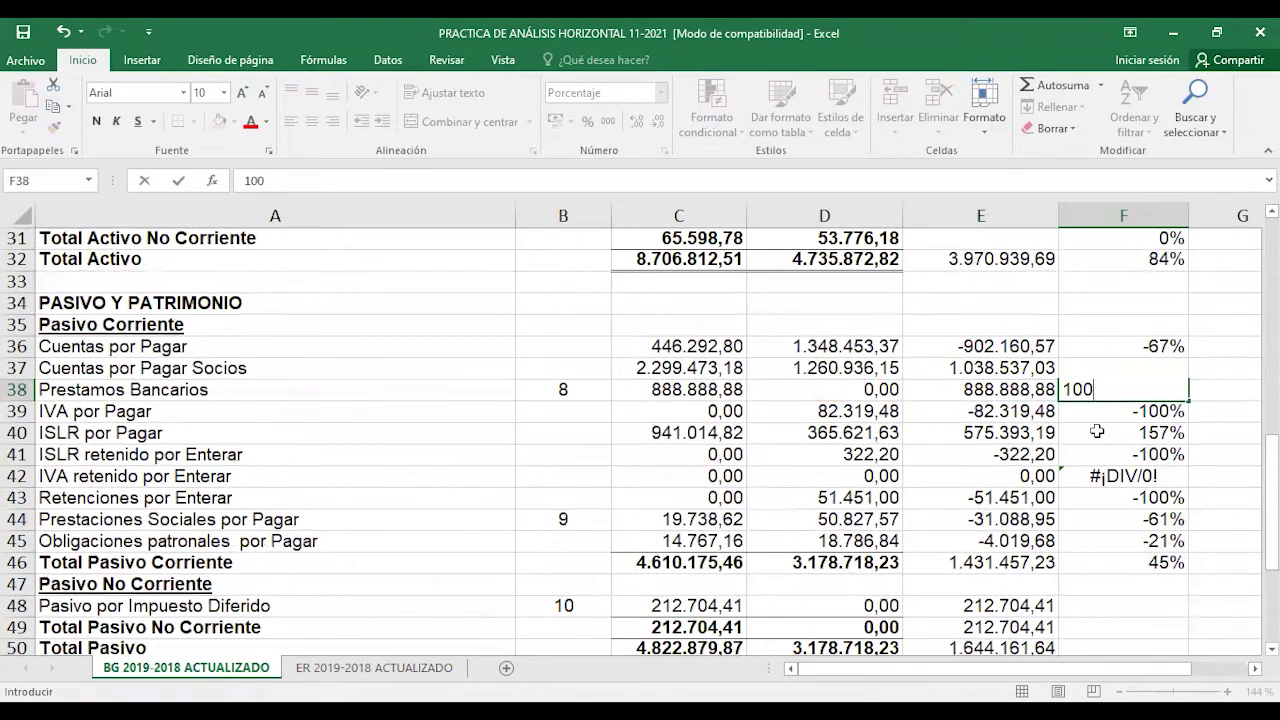
key(Return)
key(Return)
key(Return)
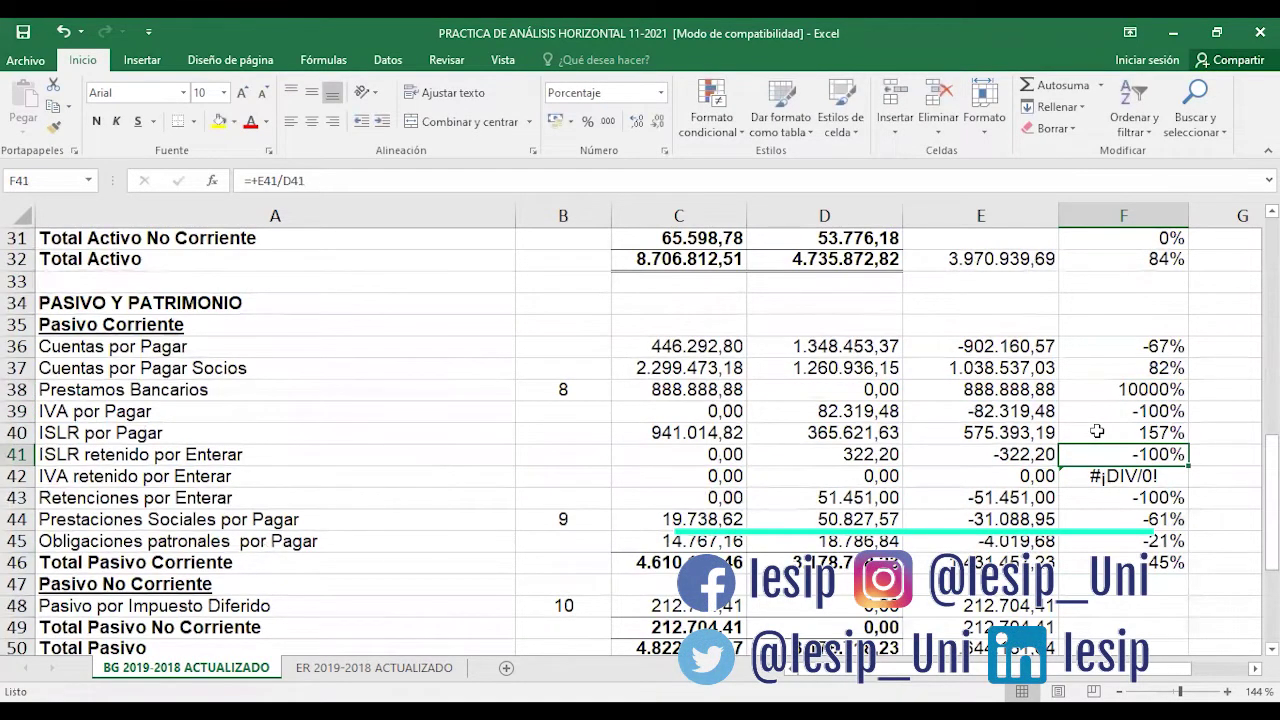
- Check the 2018 current liability balances in column D from ISLR retenido por Enterar up to Prestamos Bancarios
key(Left)
key(Left)
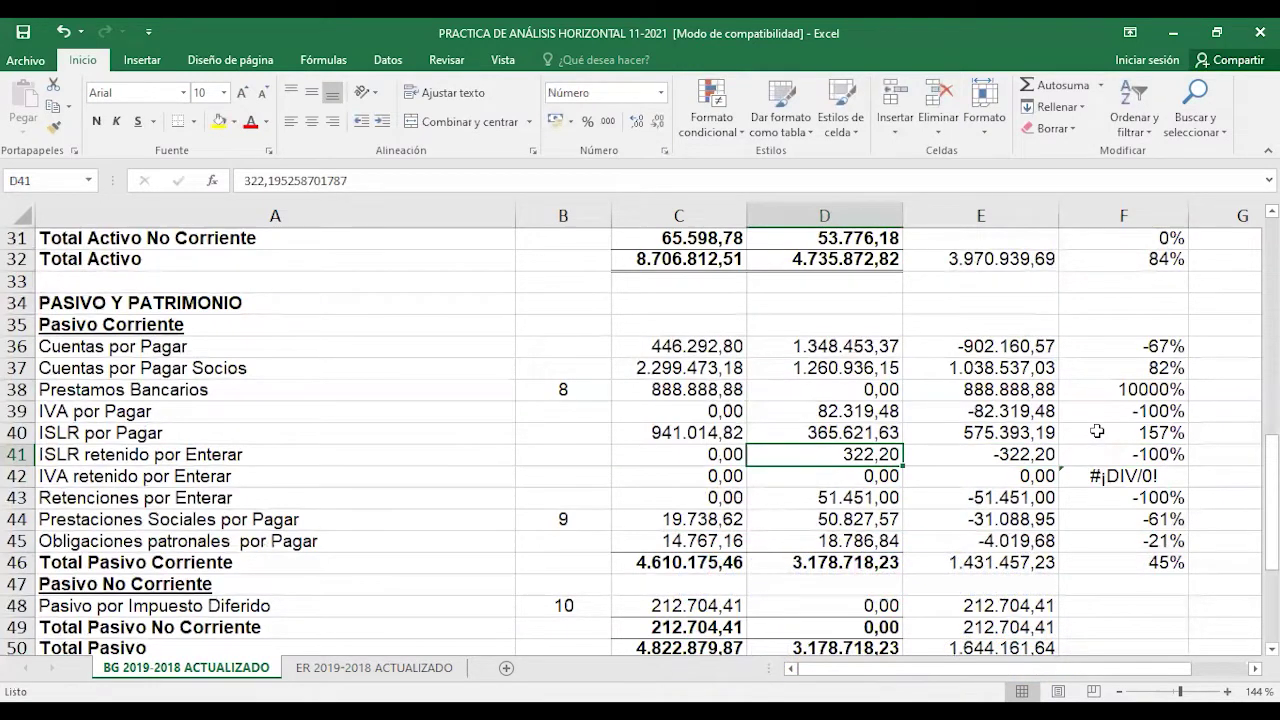
key(Up)
key(Up)
key(Up)
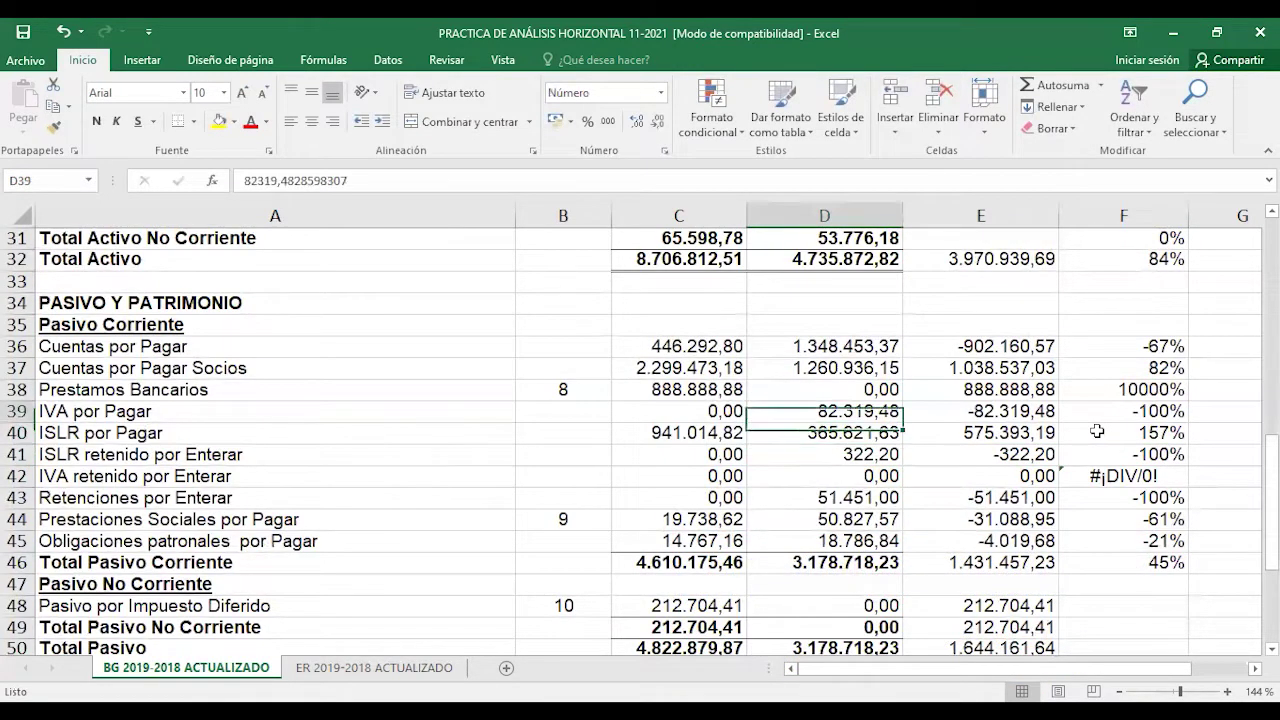
- Set the relative variation of Prestamos Bancarios in F38 to 100%
key(Right)
key(Right)
text(100)
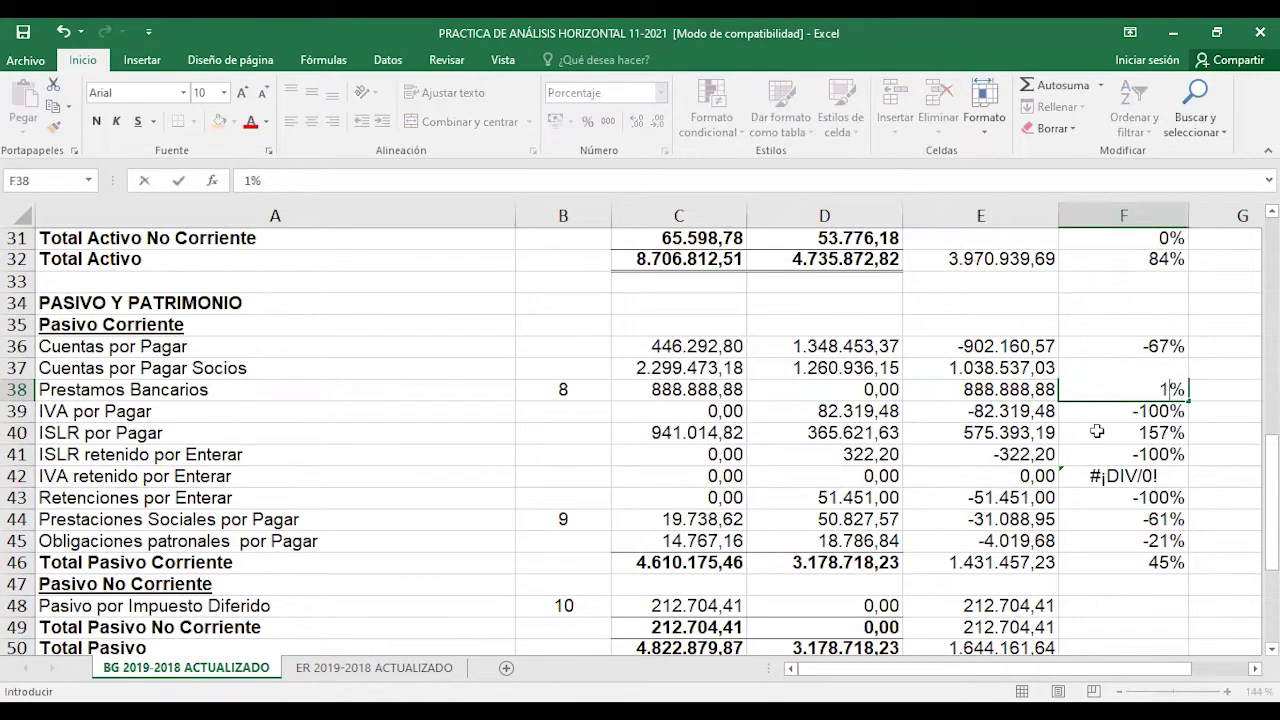
key(Return)
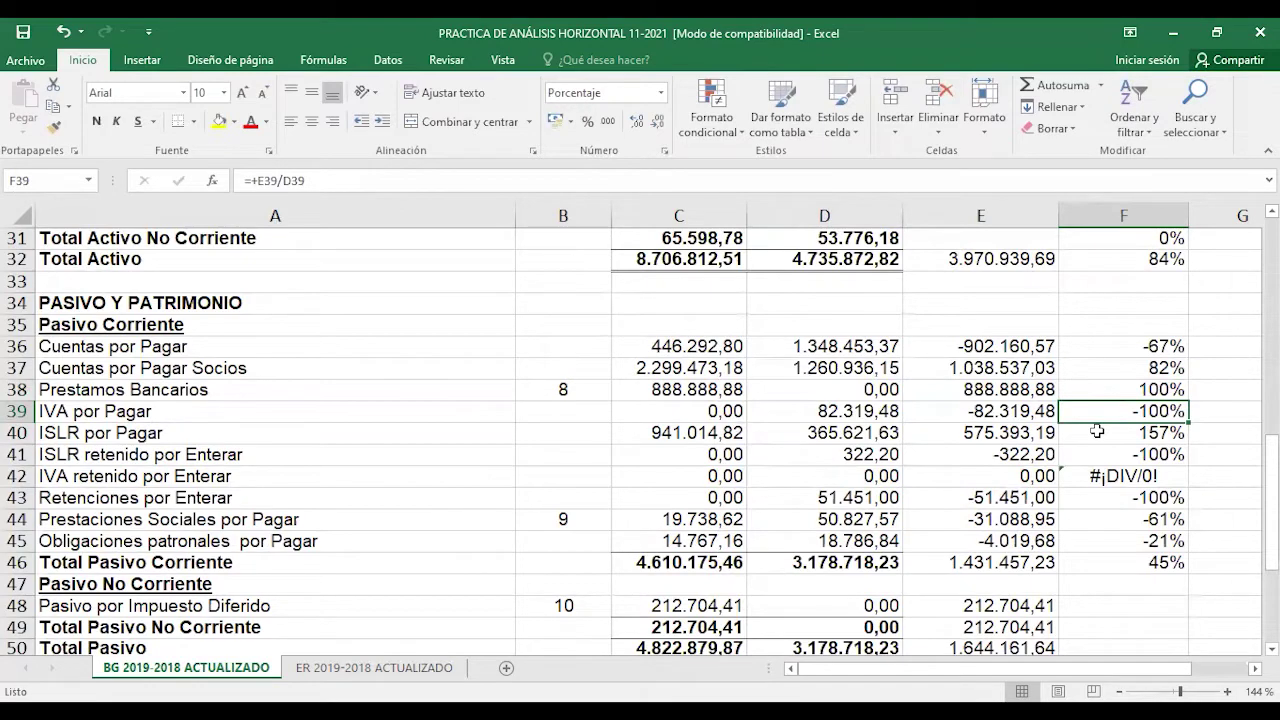
- Examine the 2019 and 2018 balances of IVA por Pagar in row 39 alongside its absolute and relative variations
key(Down)
key(Up)
key(Left)
key(Left)
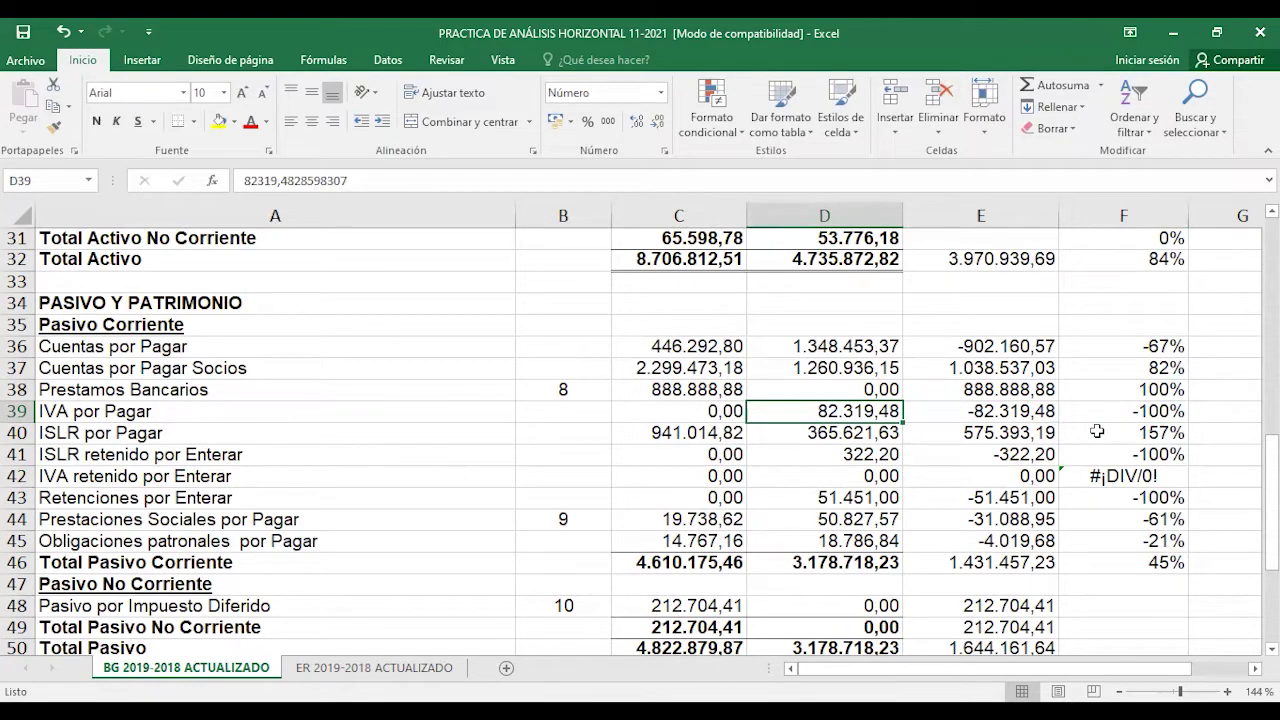
key(Right)
key(Right)
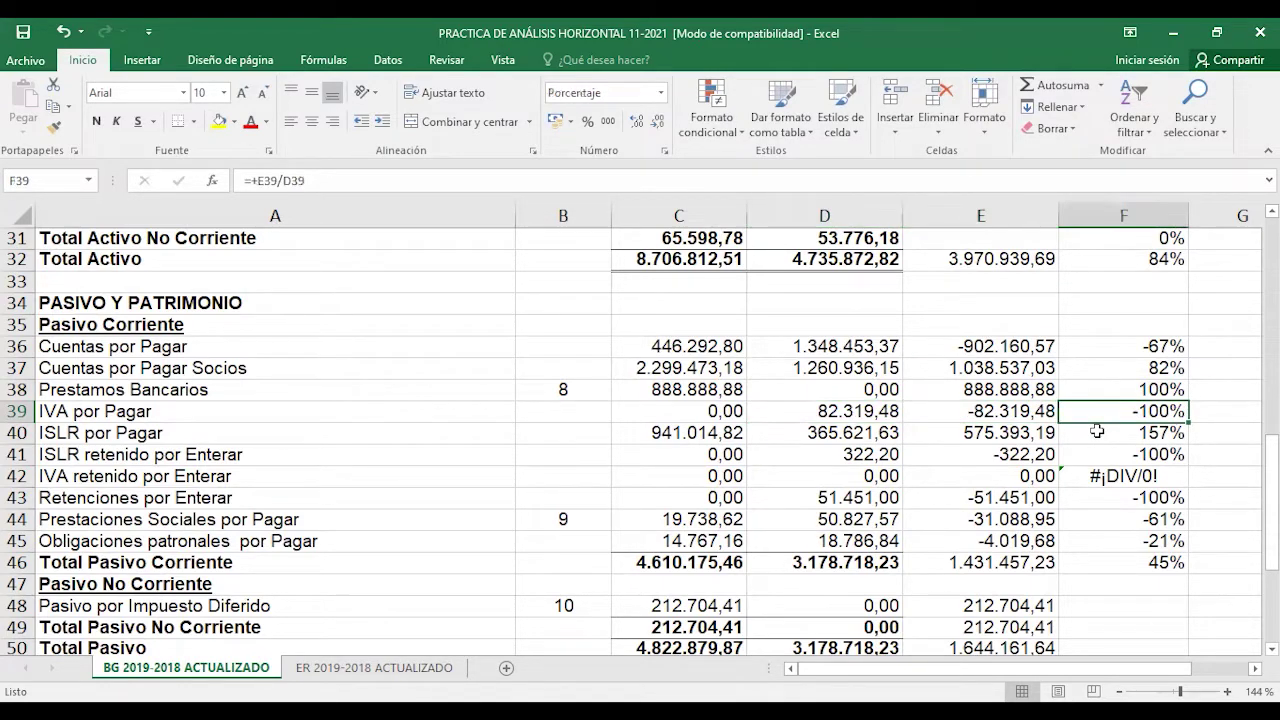
key(Left)
key(Left)
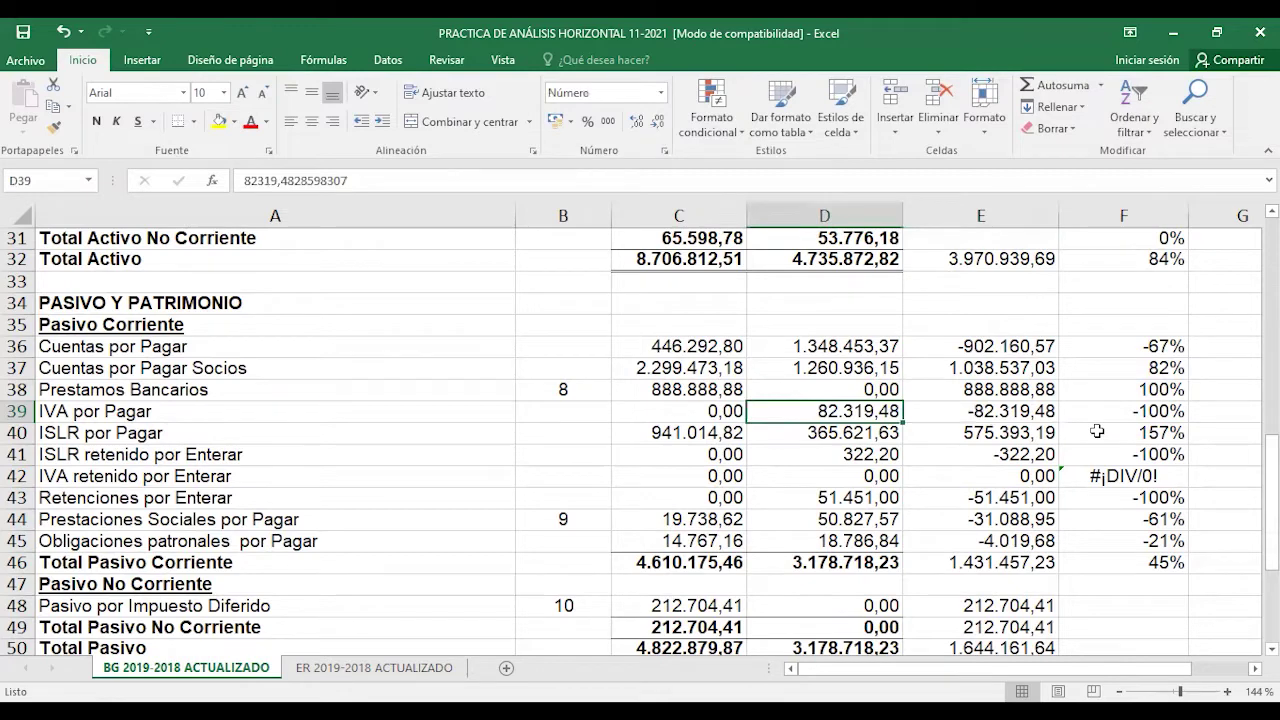
key(Left)
key(Right)
key(Right)
key(Left)
- Compare the balances and variations of IVA por Pagar, ISLR por Pagar and ISLR retenido por Enterar in rows 39 to 41
key(Down)
key(Down)
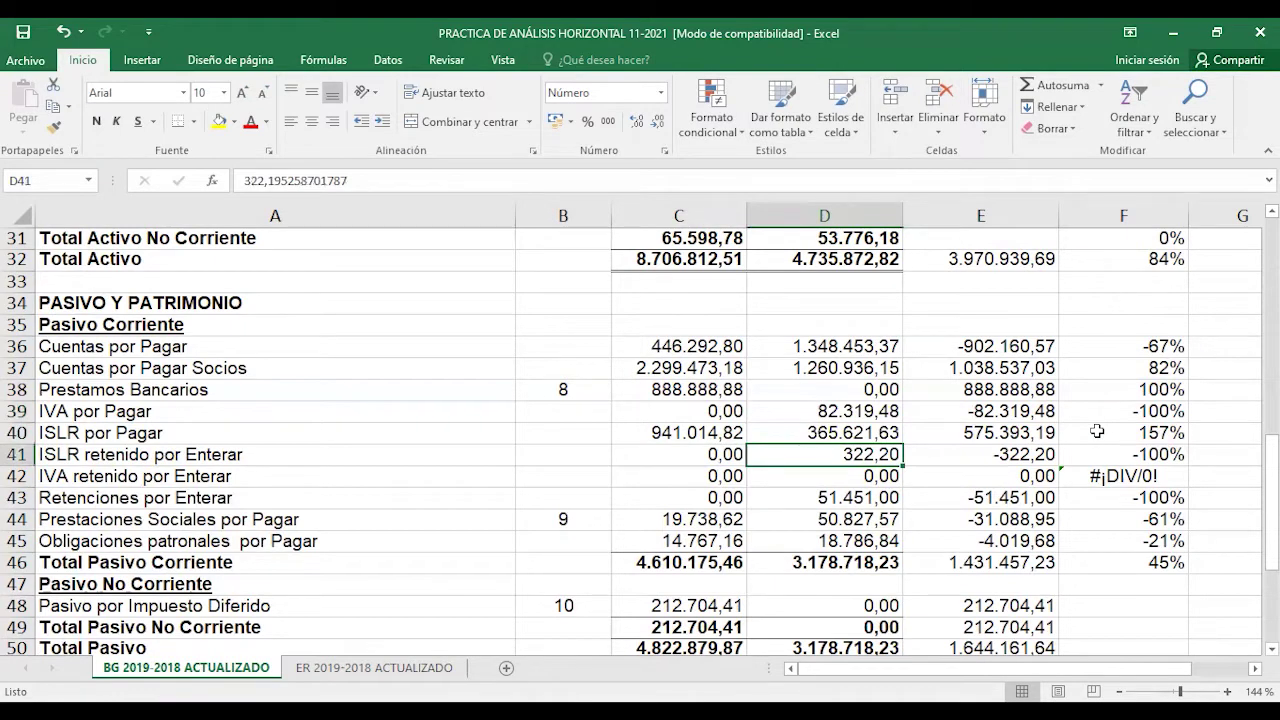
key(Right)
key(Right)
key(Up)
key(Up)
key(Down)
key(Down)
key(Up)
key(Up)
key(Up)
key(Down)
key(Down)
key(Down)
key(Up)
key(Up)
key(Left)
key(Left)
key(Left)
key(Down)
key(Right)
key(Up)
key(Right)
key(Down)
key(Down)
key(Left)
key(Up)
key(Up)
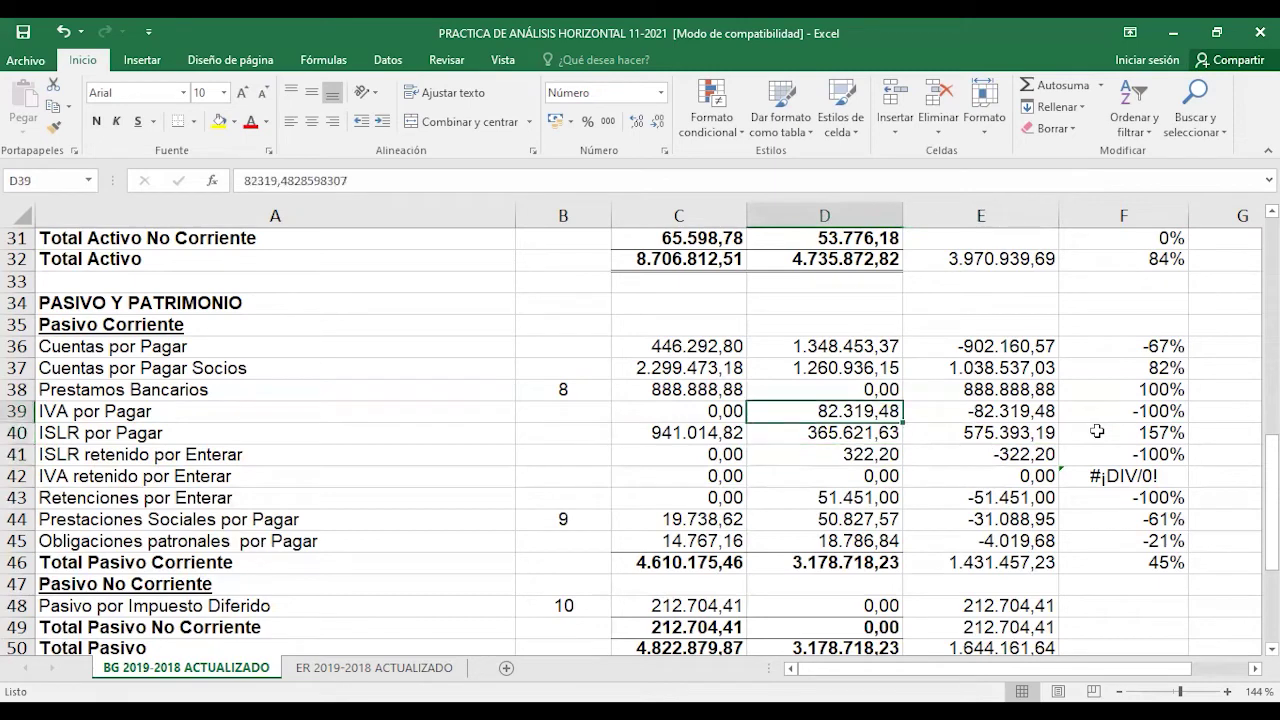
key(Down)
key(Down)
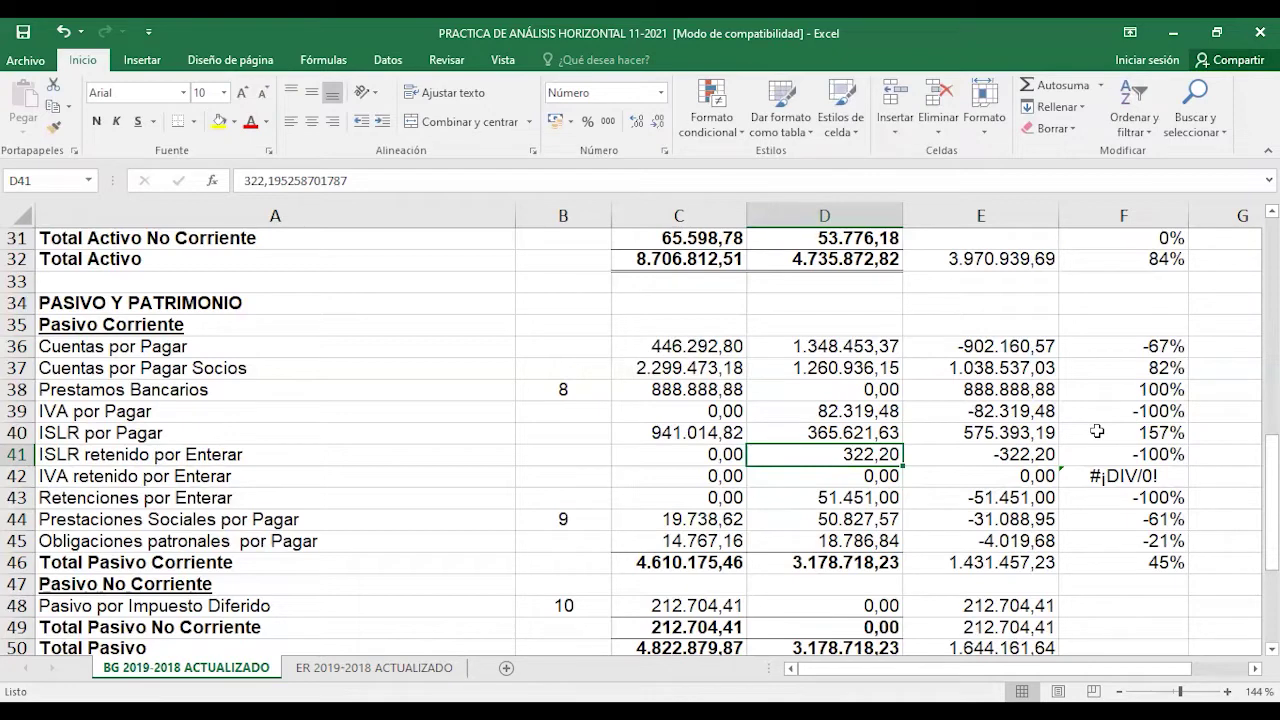
- Review the absolute variations in column E for Cuentas por Pagar, Cuentas por Pagar Socios and Prestamos Bancarios
key(Up)
key(Up)
key(Up)
key(Up)
key(Up)
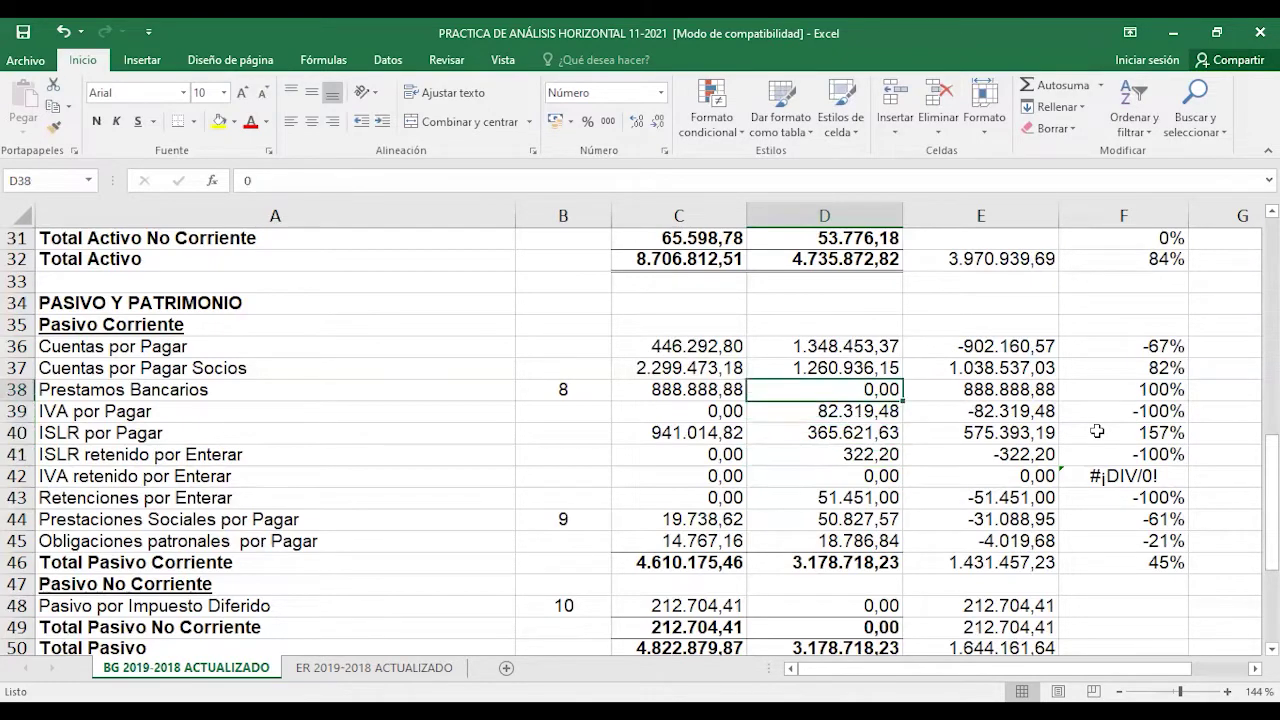
key(Down)
key(Up)
key(Down)
key(Right)
key(Up)
key(Down)
key(Up)
key(Down)
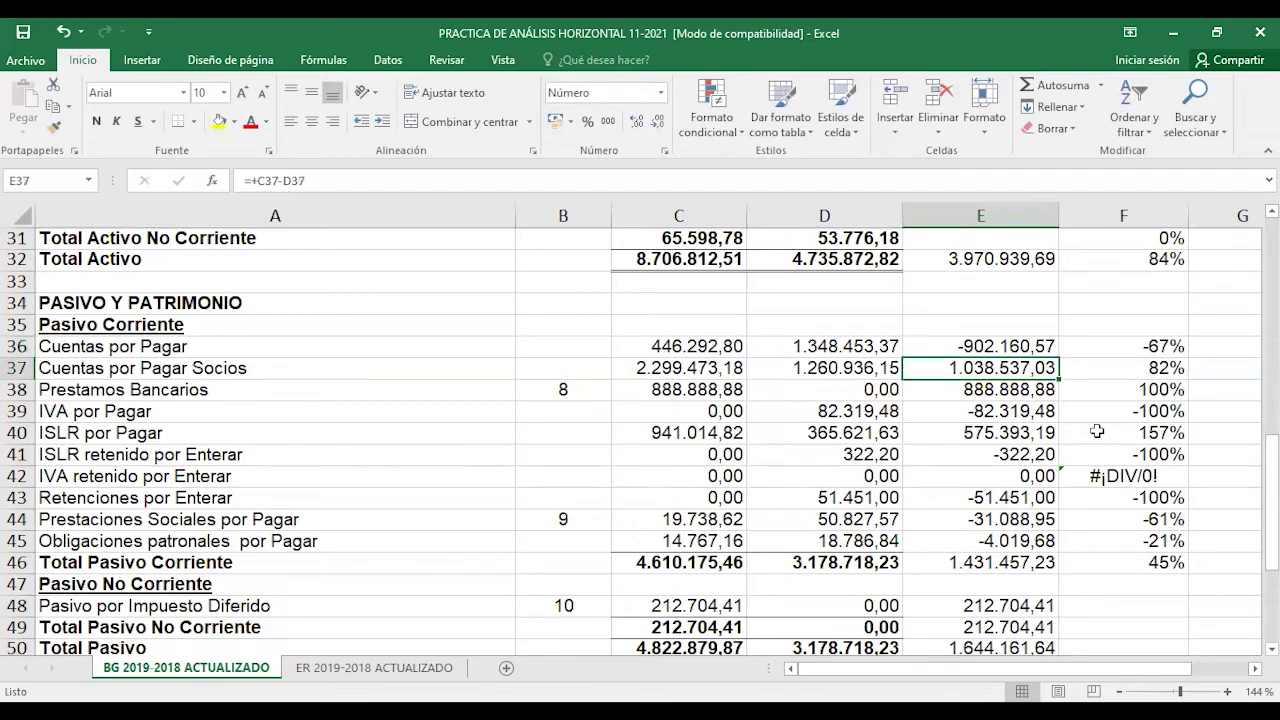
key(Down)
key(Up)
key(Up)
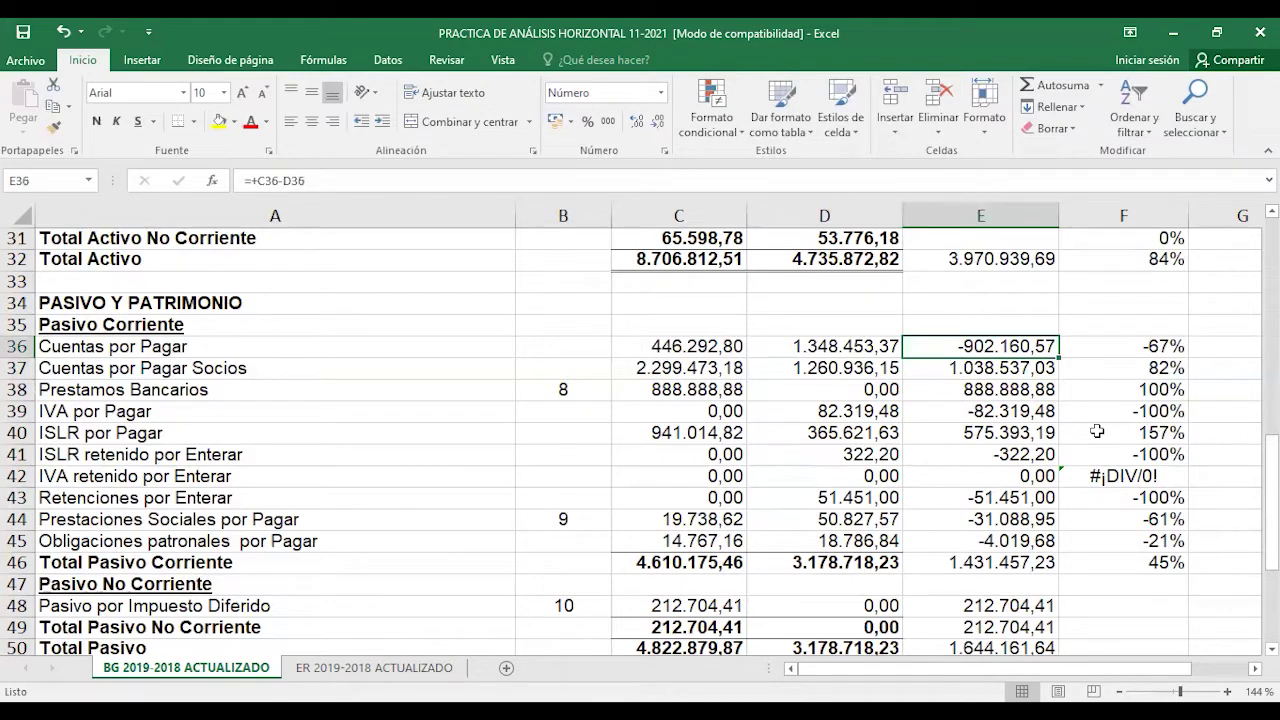
key(Down)
key(Down)
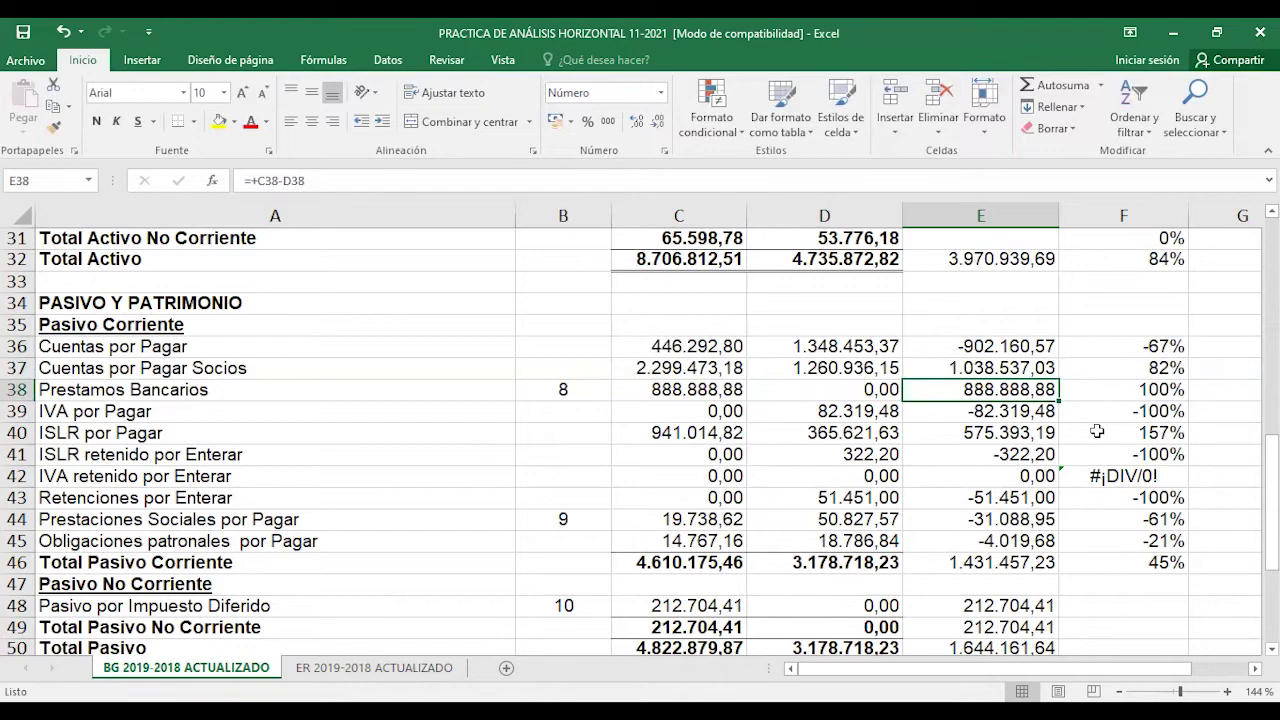
- Look through the absolute variations in column E from IVA por Pagar down to the Patrimonio accounts
key(Down)
key(Down)
key(Down)
key(Down)
key(Down)
key(Down)
key(Down)
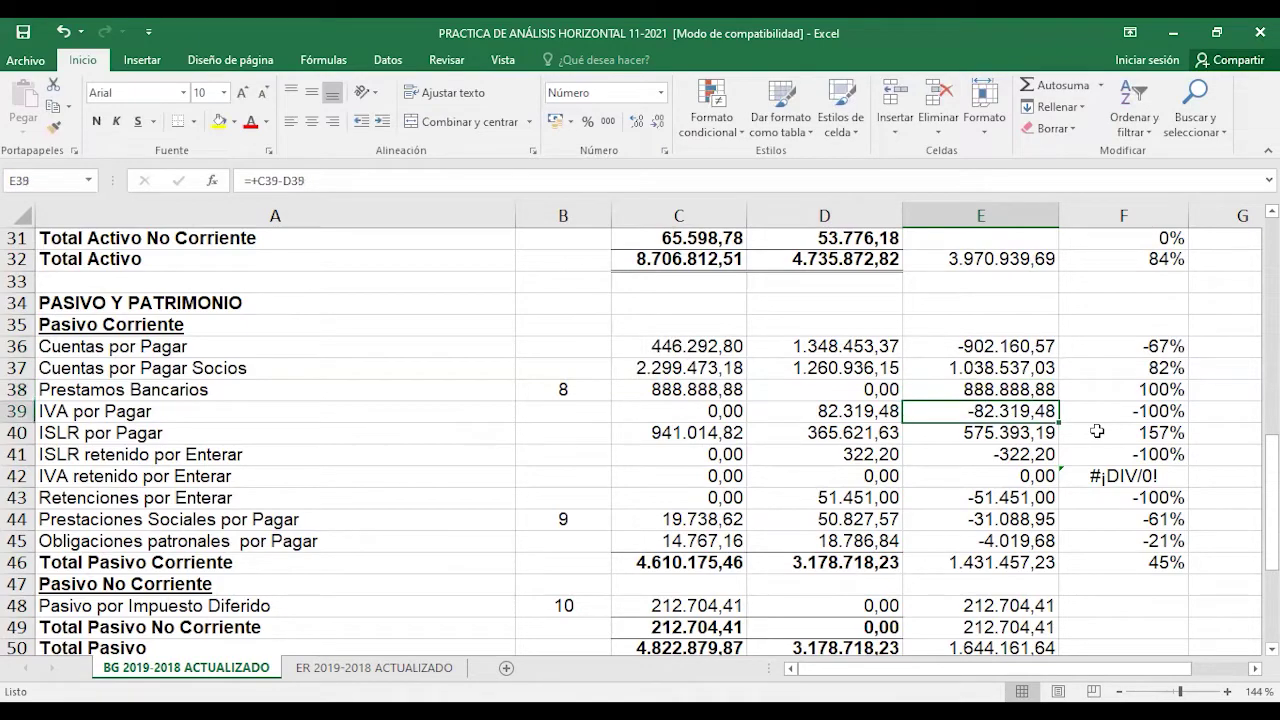
key(Down)
key(Down)
key(Down)
key(Down)
key(Down)
key(Down)
key(Down)
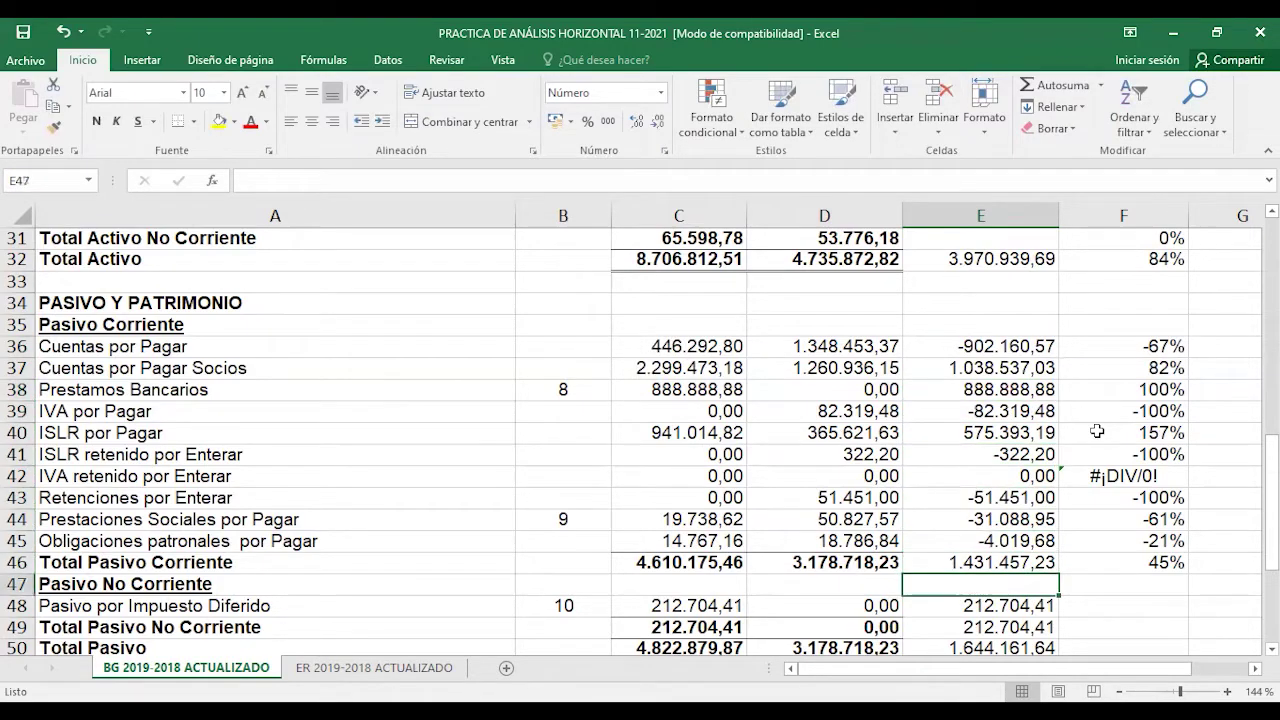
key(Down)
key(Down)
key(Down)
key(Down)
key(Down)
key(Down)
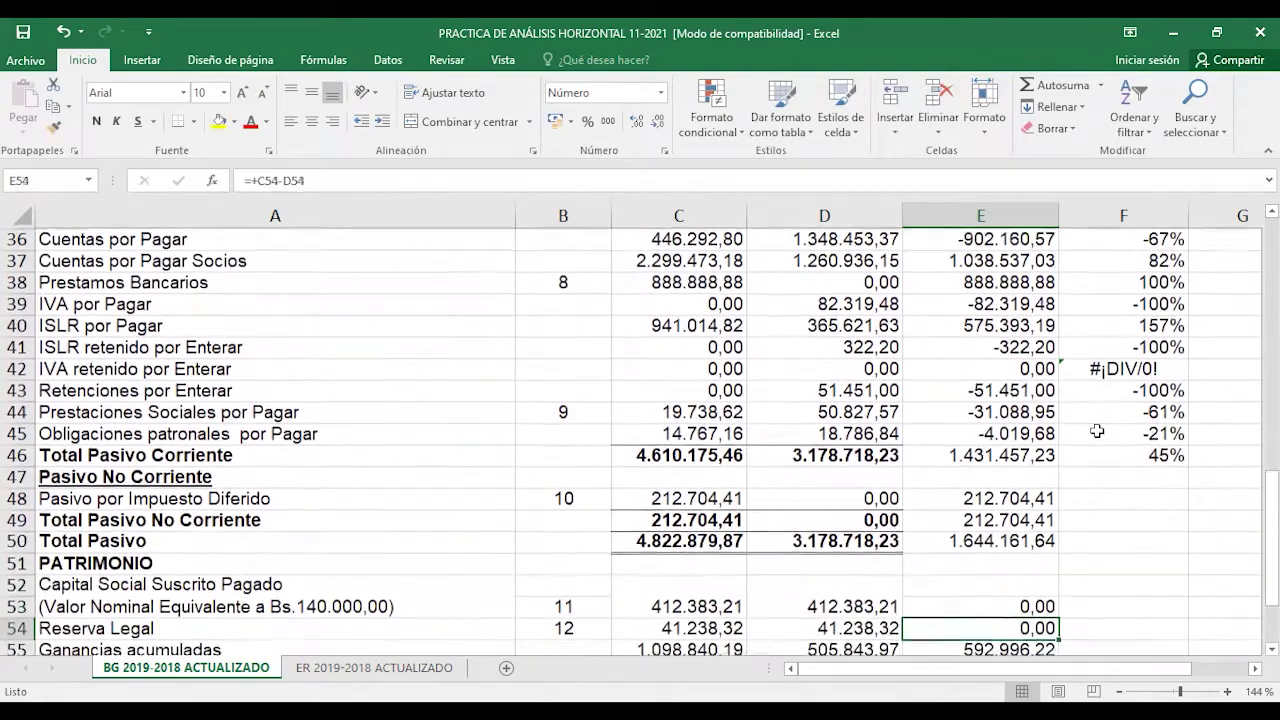
key(Down)
key(Down)
- Copy the relative variation formula of Total Pasivo Corriente from F46 into F53:F58, down to Total Pasivo y Patrimonio
key(Up)
key(Up)
key(Up)
key(Up)
key(Up)
key(Up)
key(Up)
key(Right)
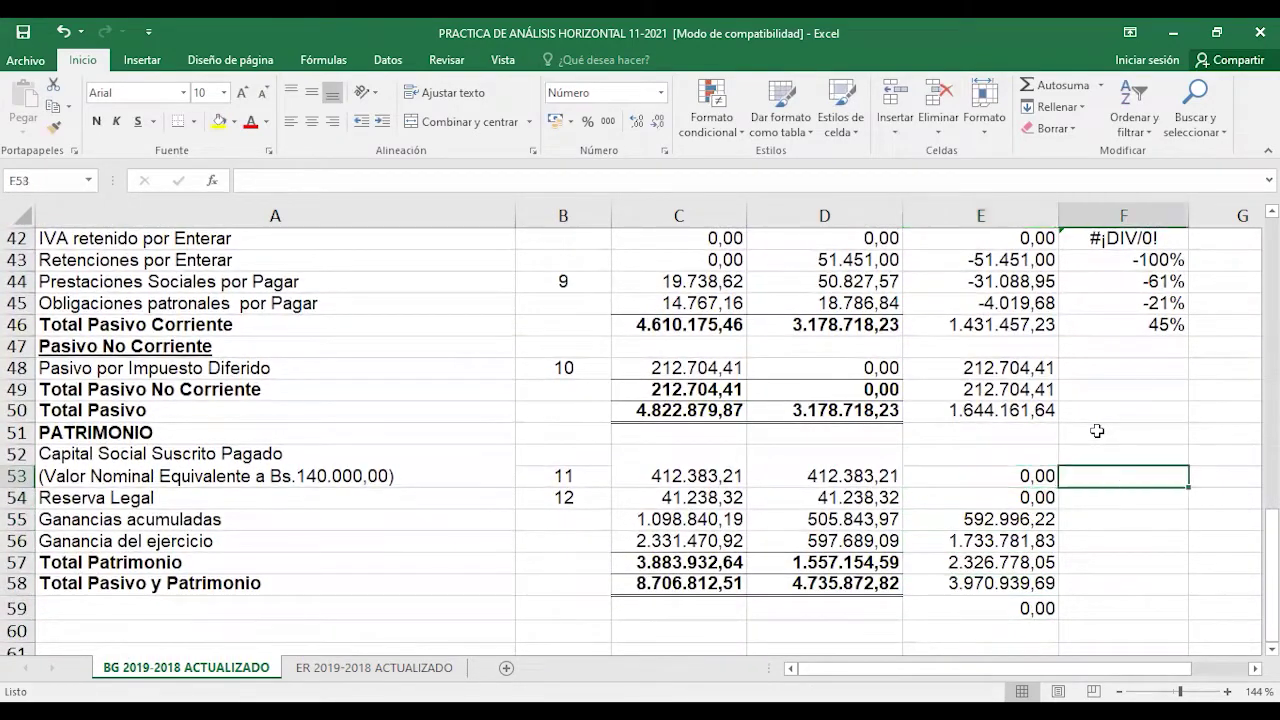
key(Up)
key(Up)
key(Up)
key(Up)
key(Up)
key(Up)
key(Up)
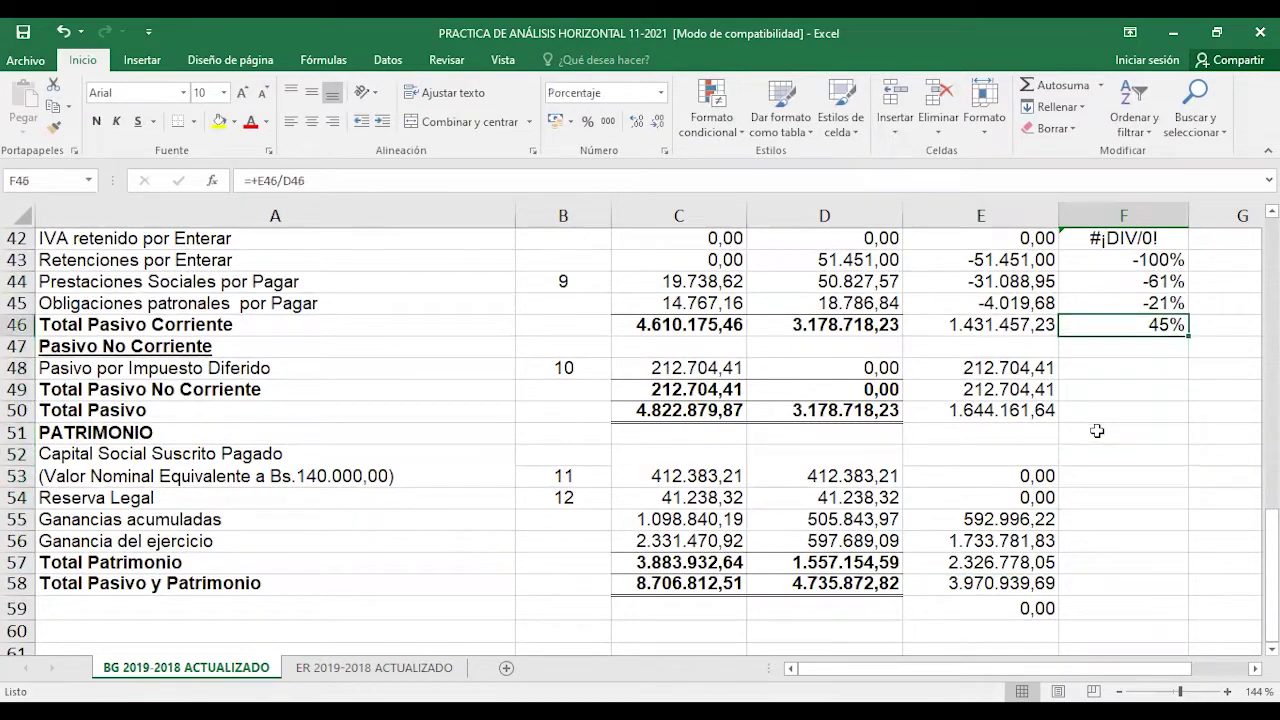
click(54, 108)
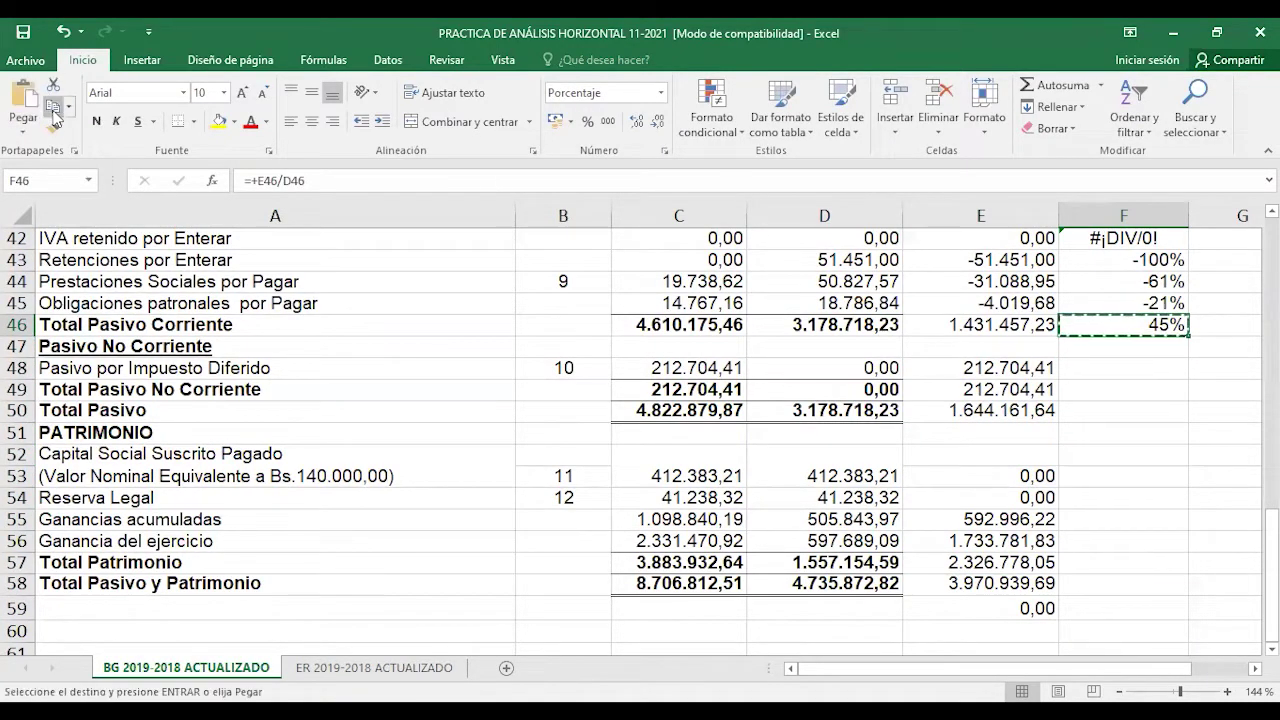
click(1116, 478)
drag(1117, 504, 1129, 585)
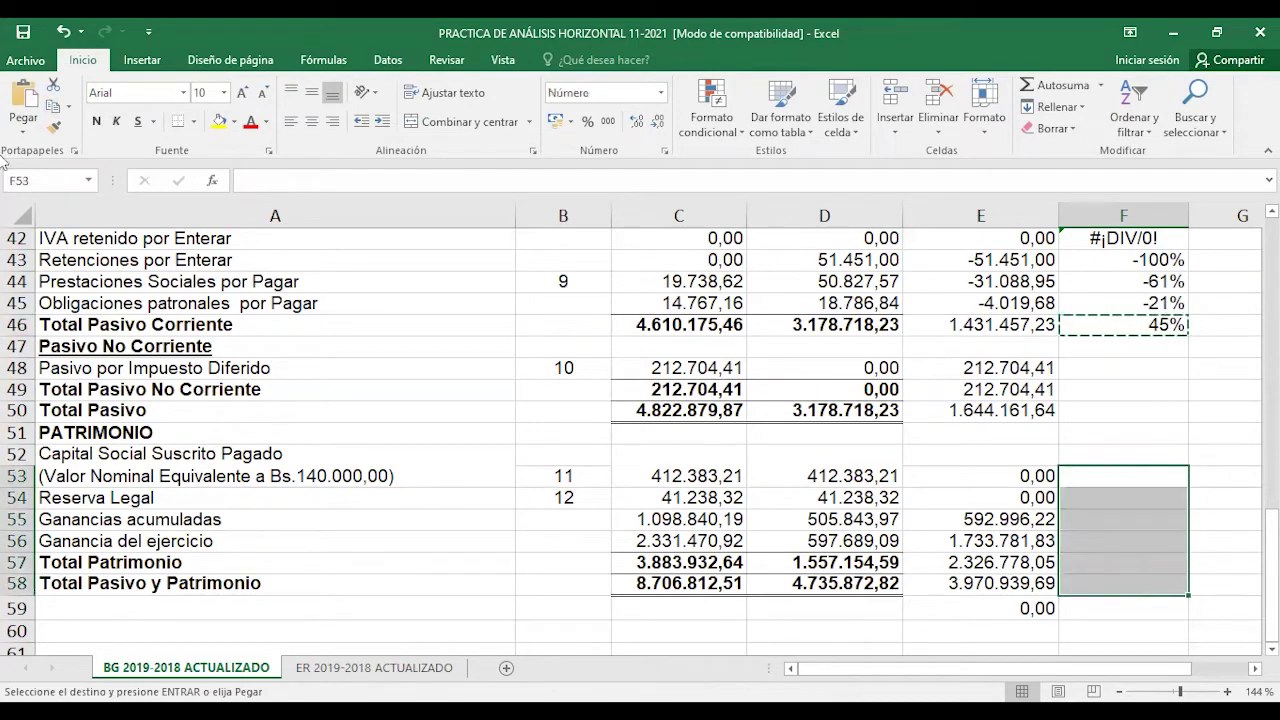
click(12, 100)
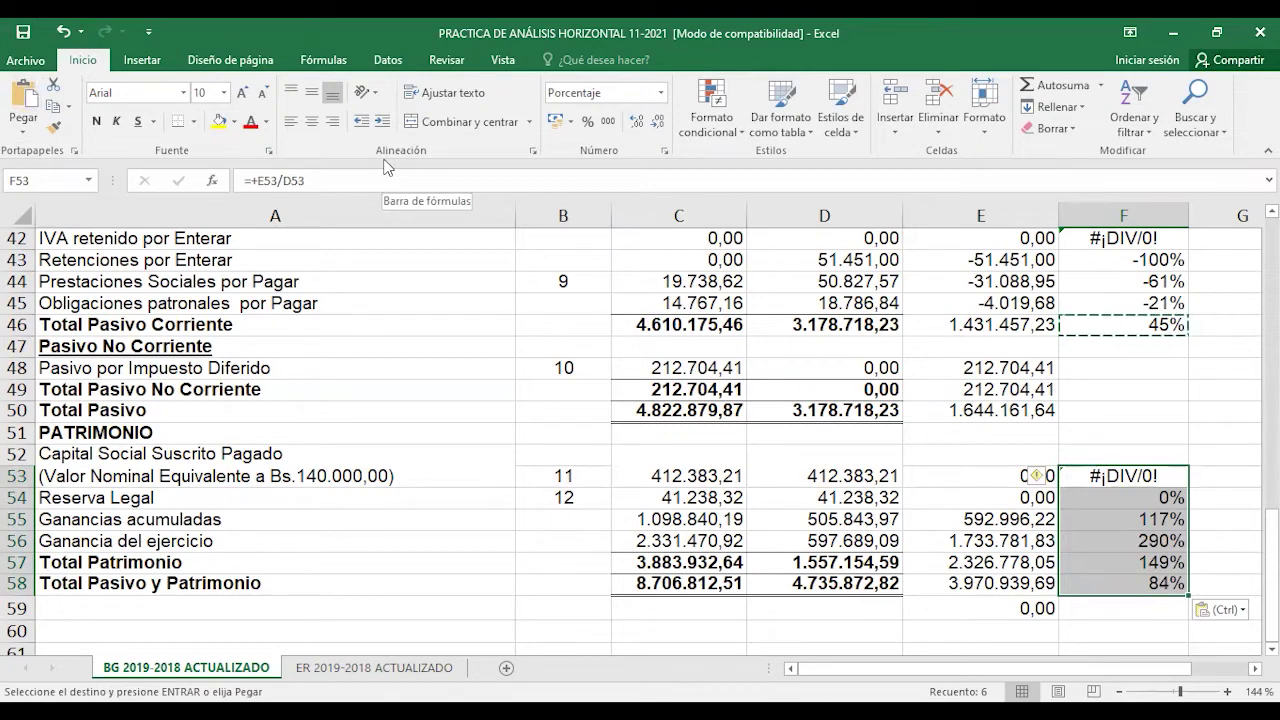
- Clear the relative variation formula in F53, beside the share capital nominal value row
key(shift+BackSpace)
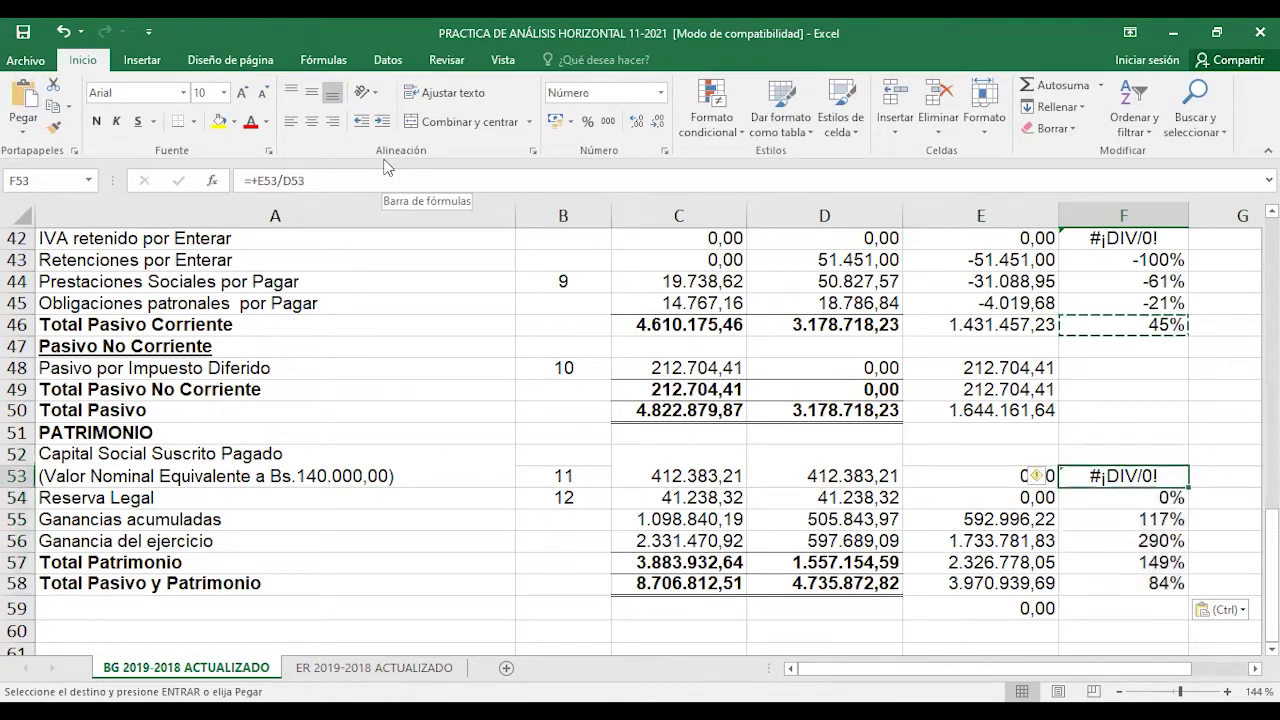
key(BackSpace)
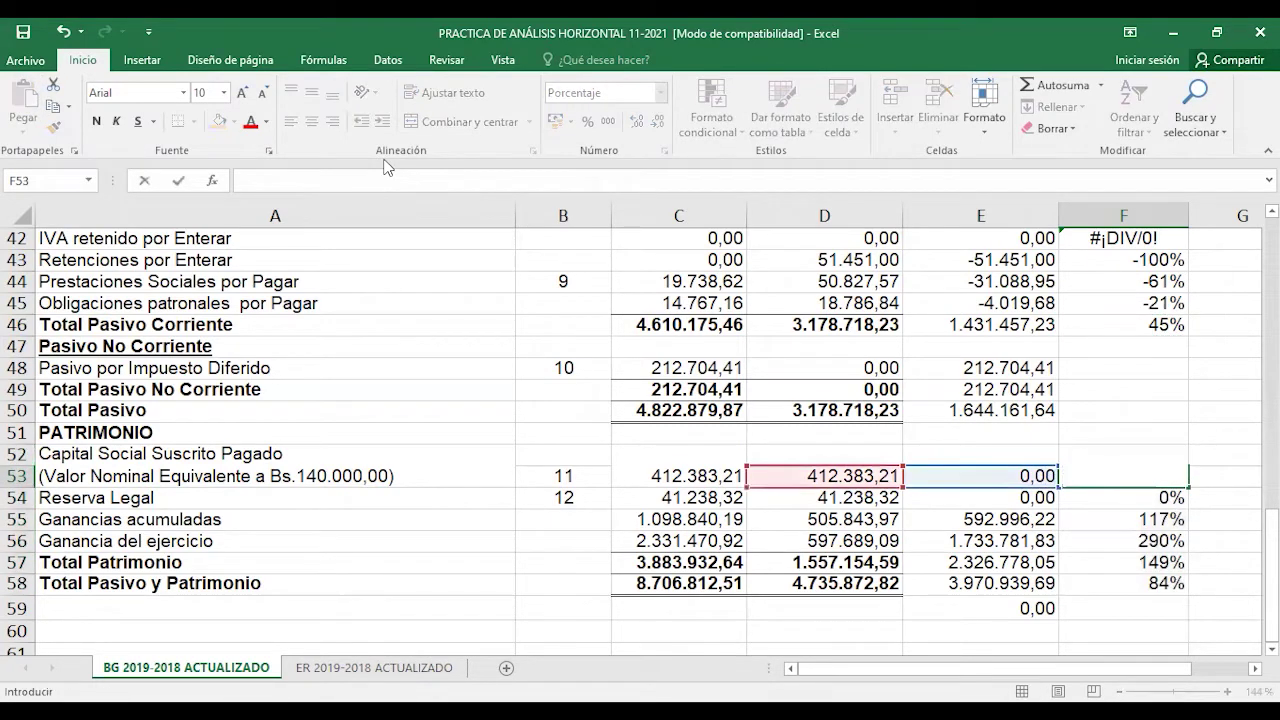
key(Return)
key(Return)
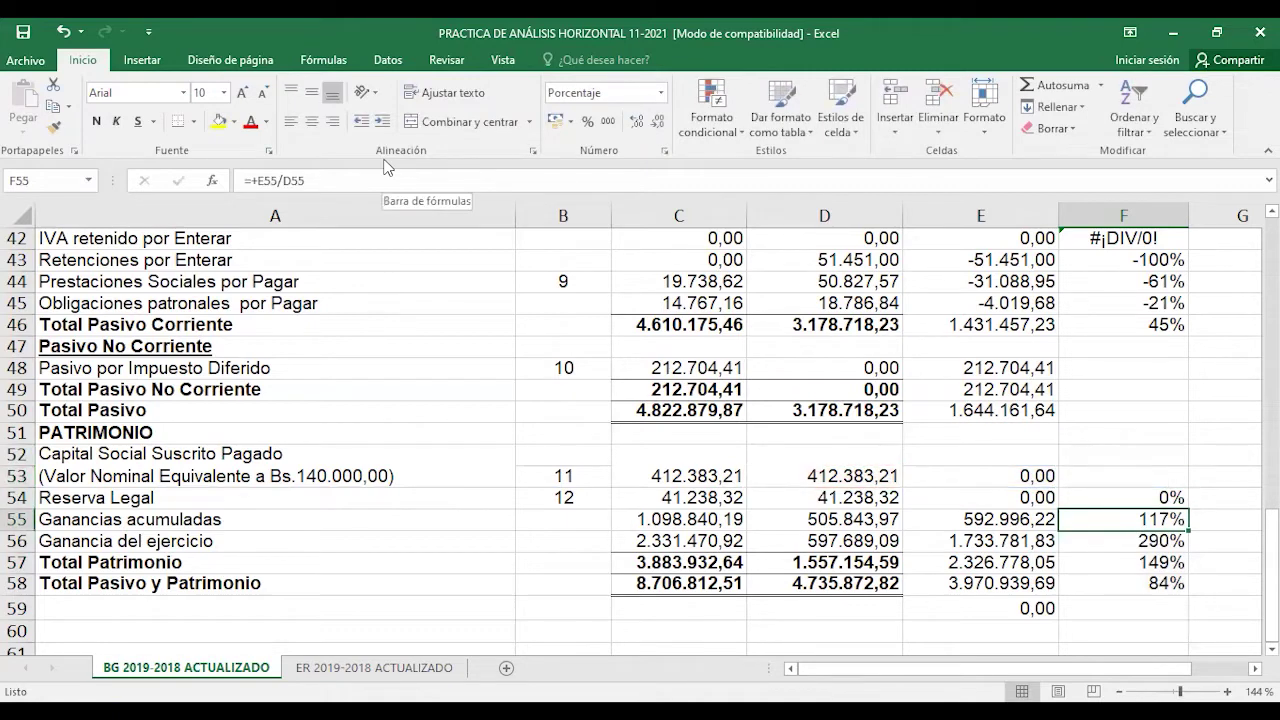
- Compare the relative variations of Ganancias acumuladas and Ganancia del ejercicio in F55 and F56
key(Down)
key(Up)
key(Down)
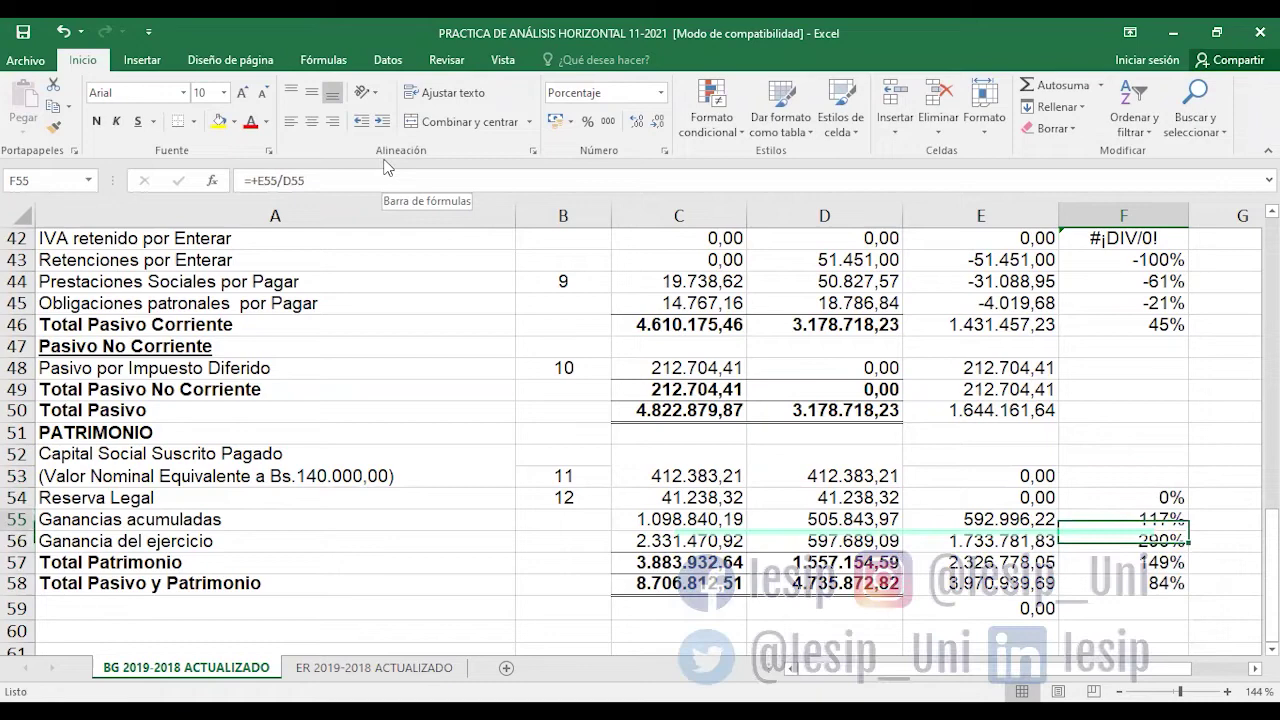
key(Up)
key(Down)
key(Up)
key(Down)
key(Up)
key(Down)
key(Up)
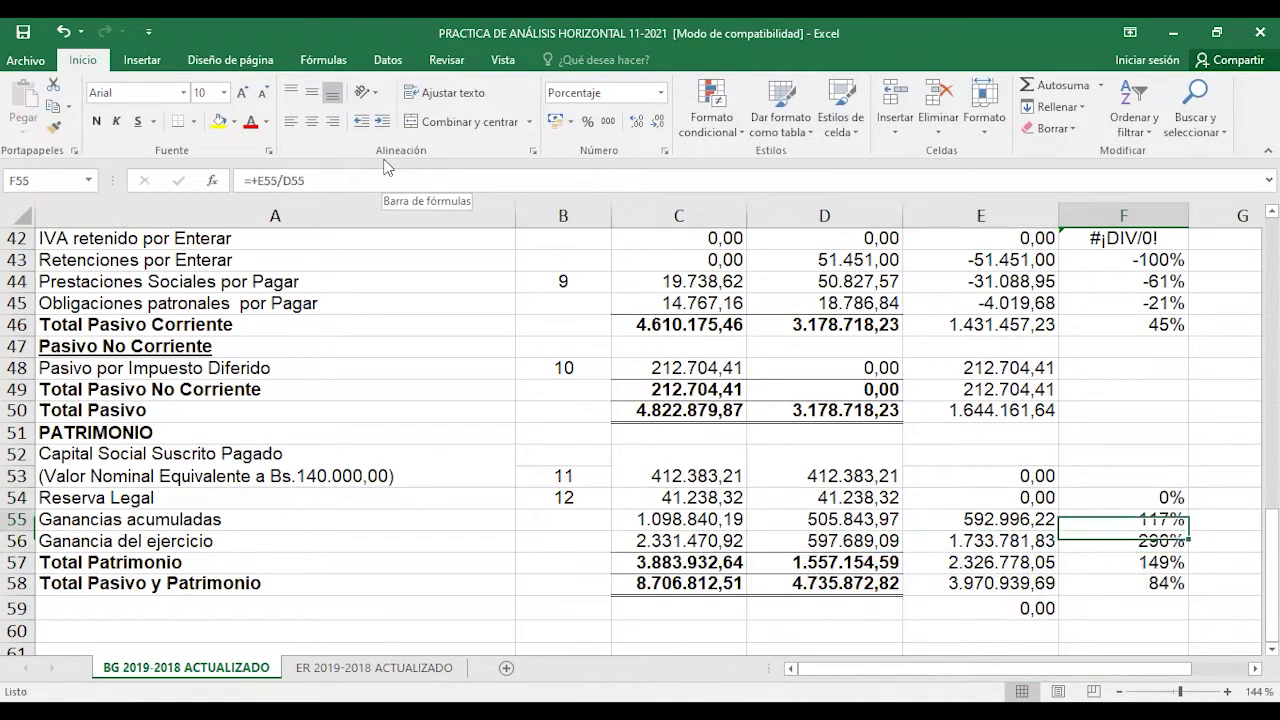
- Examine the 2019 and 2018 balances and the absolute variation of Ganancias acumuladas across row 55
key(Left)
key(Left)
key(Left)
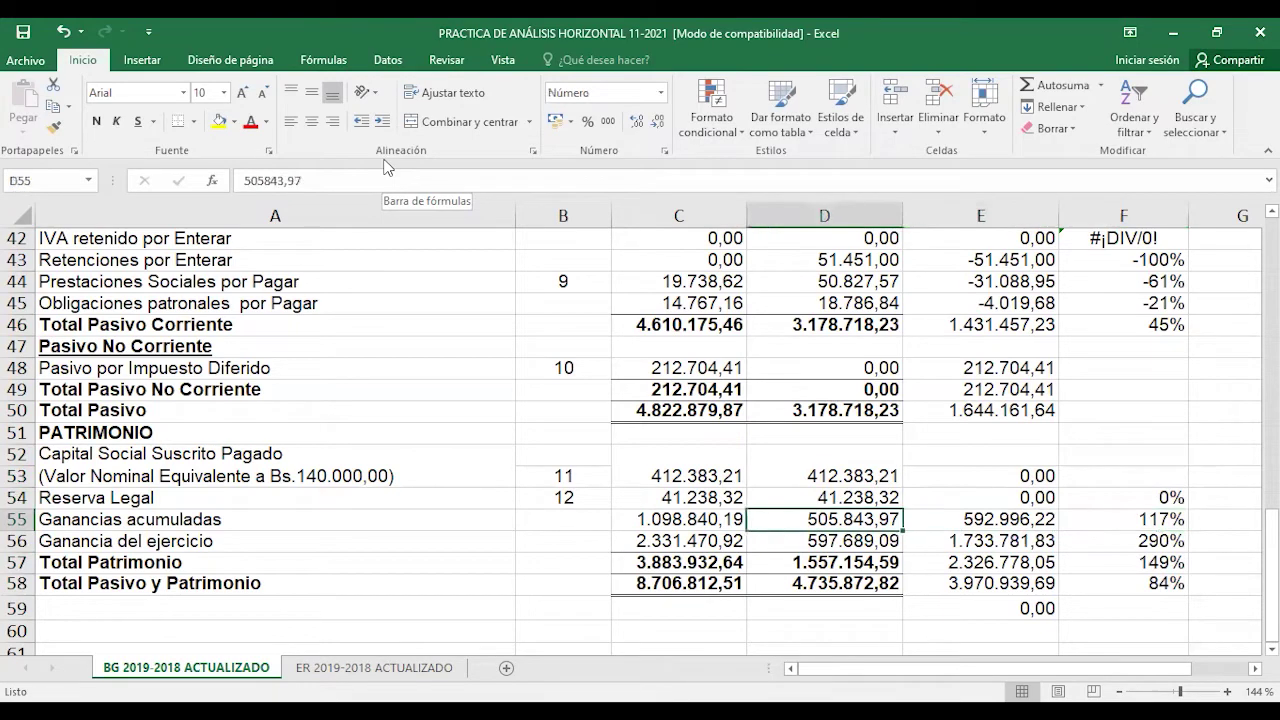
key(Right)
key(Right)
key(Left)
key(Left)
key(Left)
key(Right)
key(Right)
key(Right)
key(Right)
key(Right)
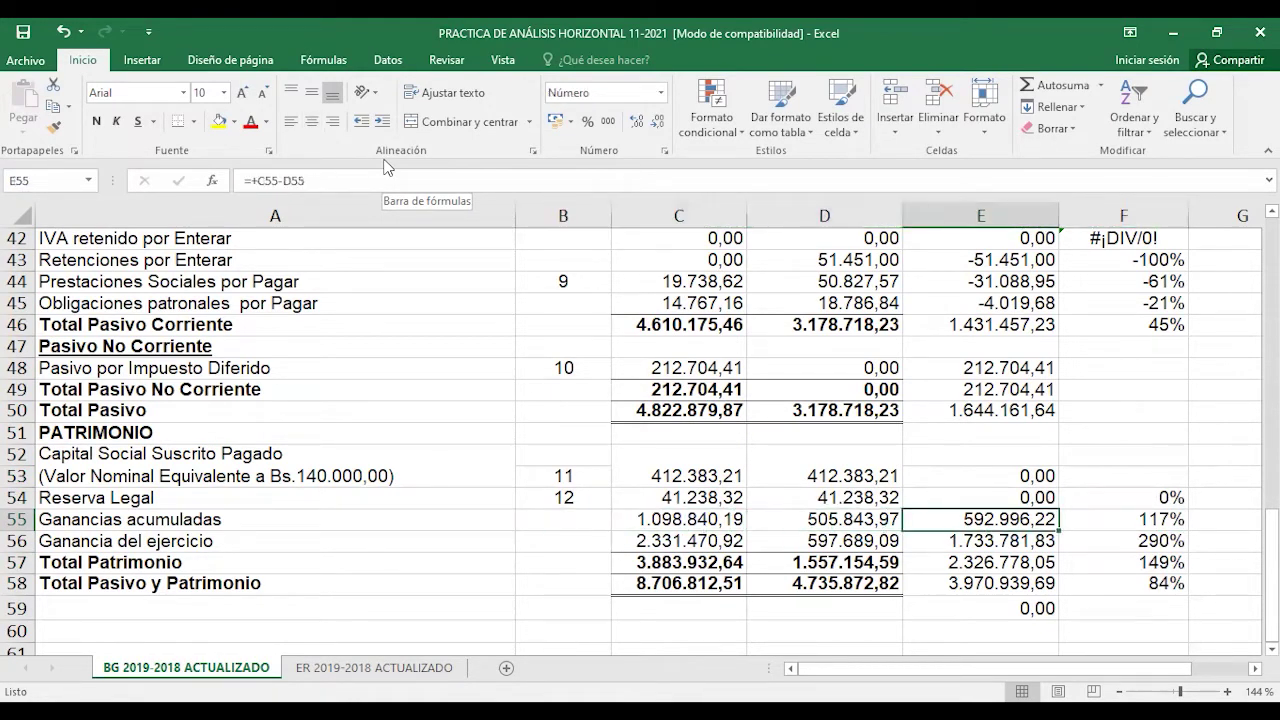
key(Left)
key(Left)
key(Left)
key(Left)
key(Left)
key(Left)
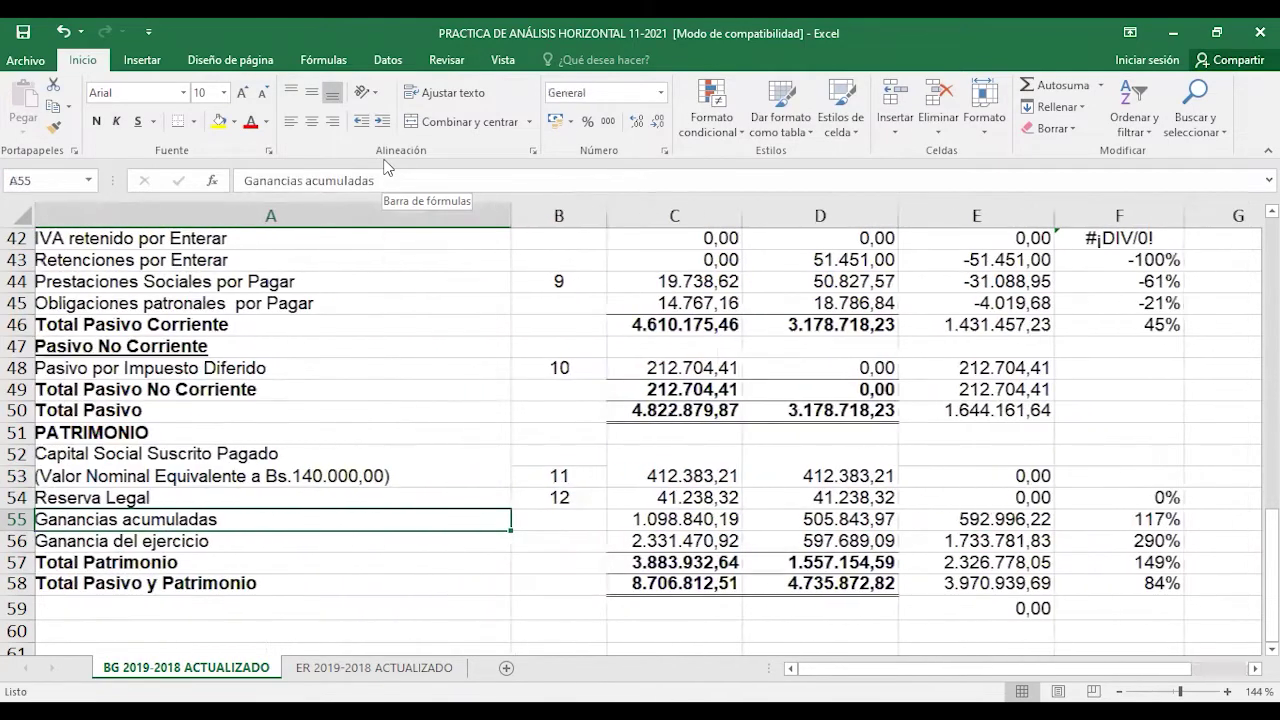
- Check the 2019 and 2018 balances of Ganancia del ejercicio in row 56 with its absolute and relative variations
key(Down)
key(Right)
key(Right)
key(Right)
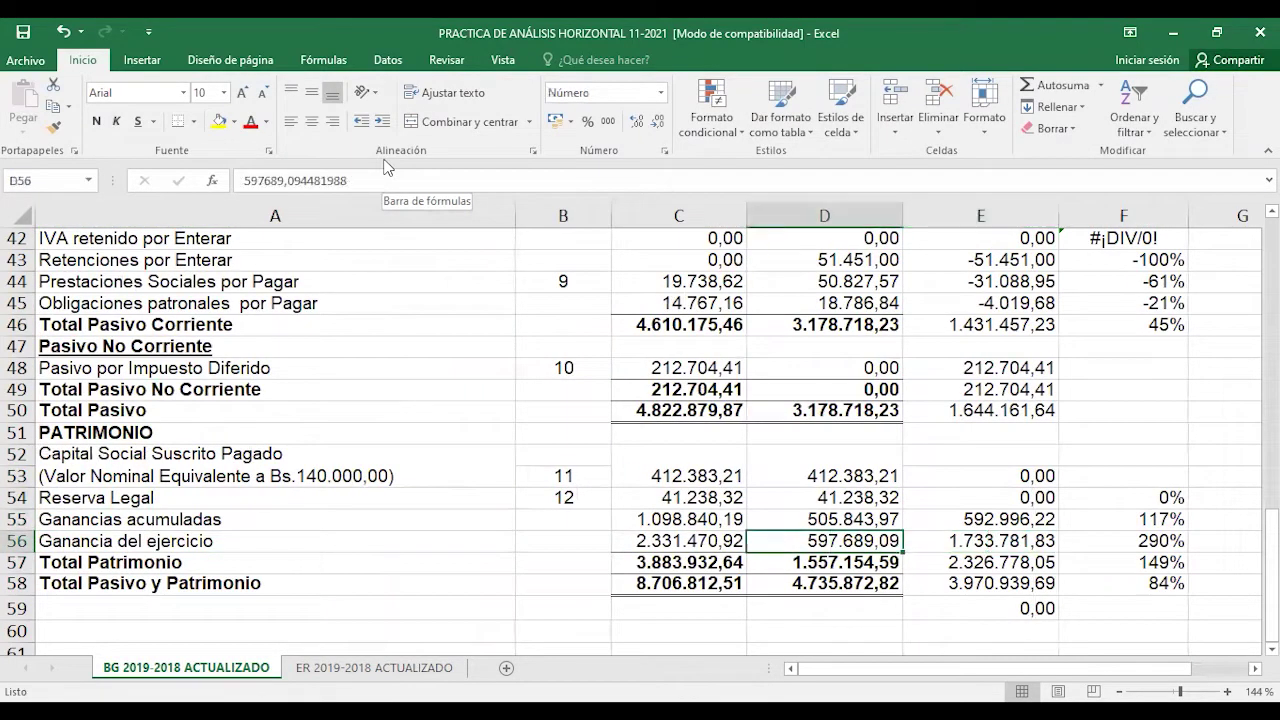
key(Left)
key(Right)
key(Left)
key(Right)
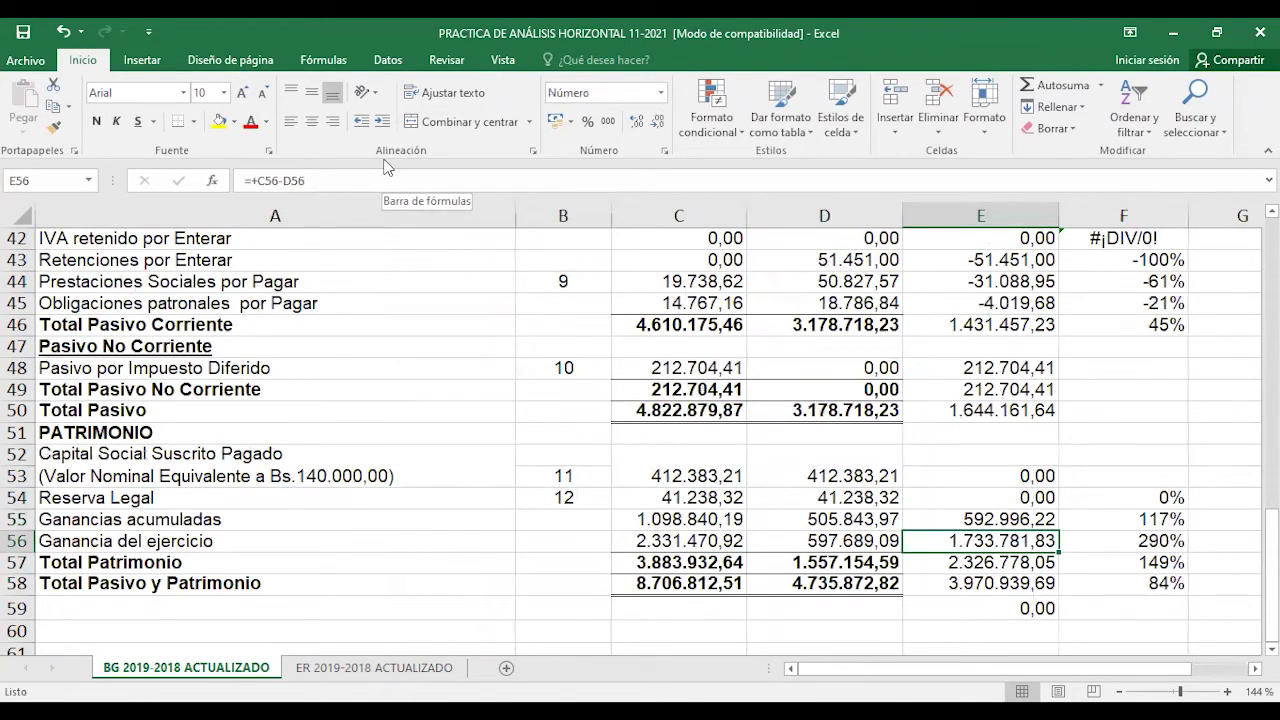
key(Right)
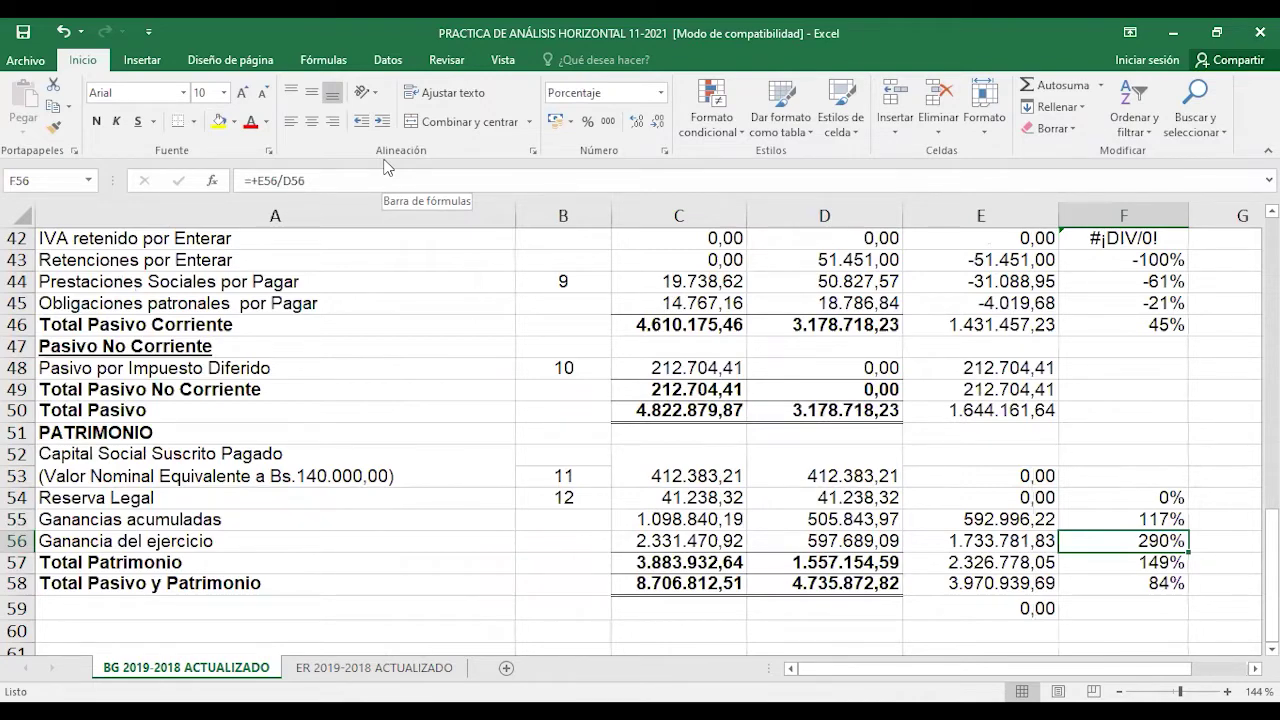
- Review the relative variations in column F from Ganancia del ejercicio back up to the start of Activo Corriente
key(Up)
key(Up)
key(Up)
key(Up)
key(Up)
key(Up)
key(Up)
key(Up)
key(Up)
key(Up)
key(Up)
key(Up)
key(Up)
key(Up)
key(Up)
key(Up)
key(Up)
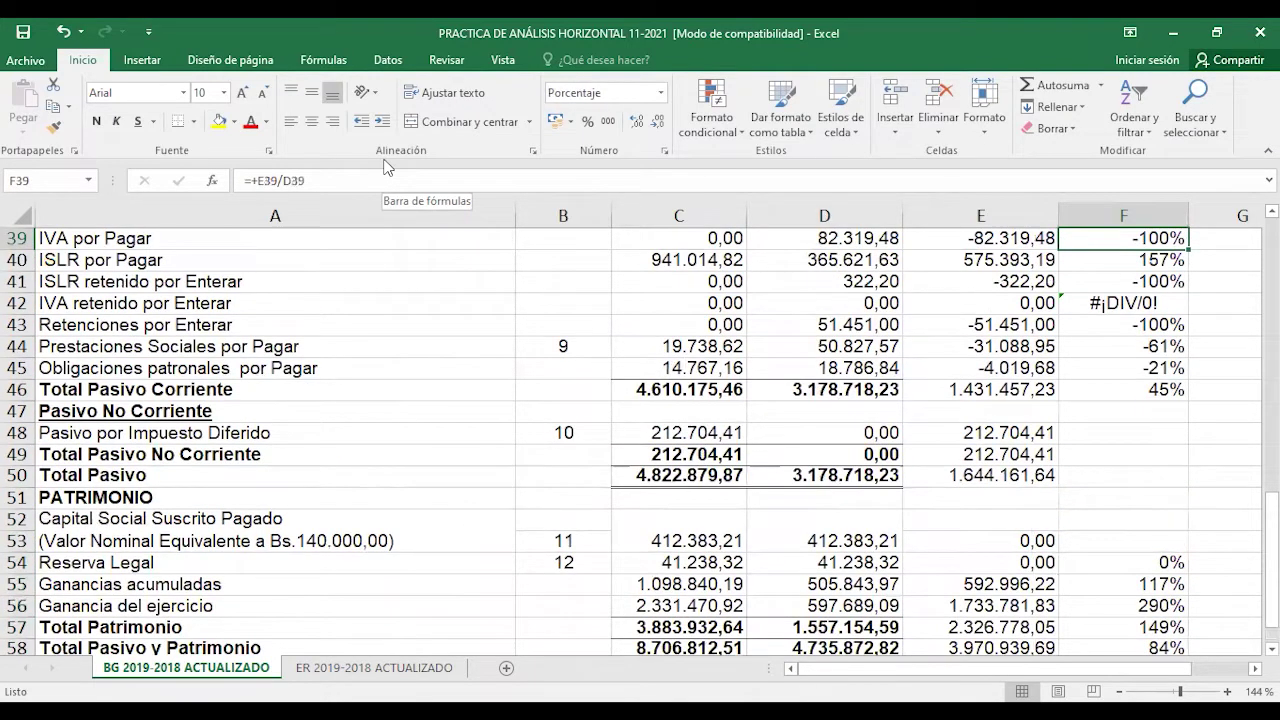
key(Up)
key(Up)
key(Up)
key(Up)
key(Up)
key(Up)
key(Up)
key(Up)
key(Up)
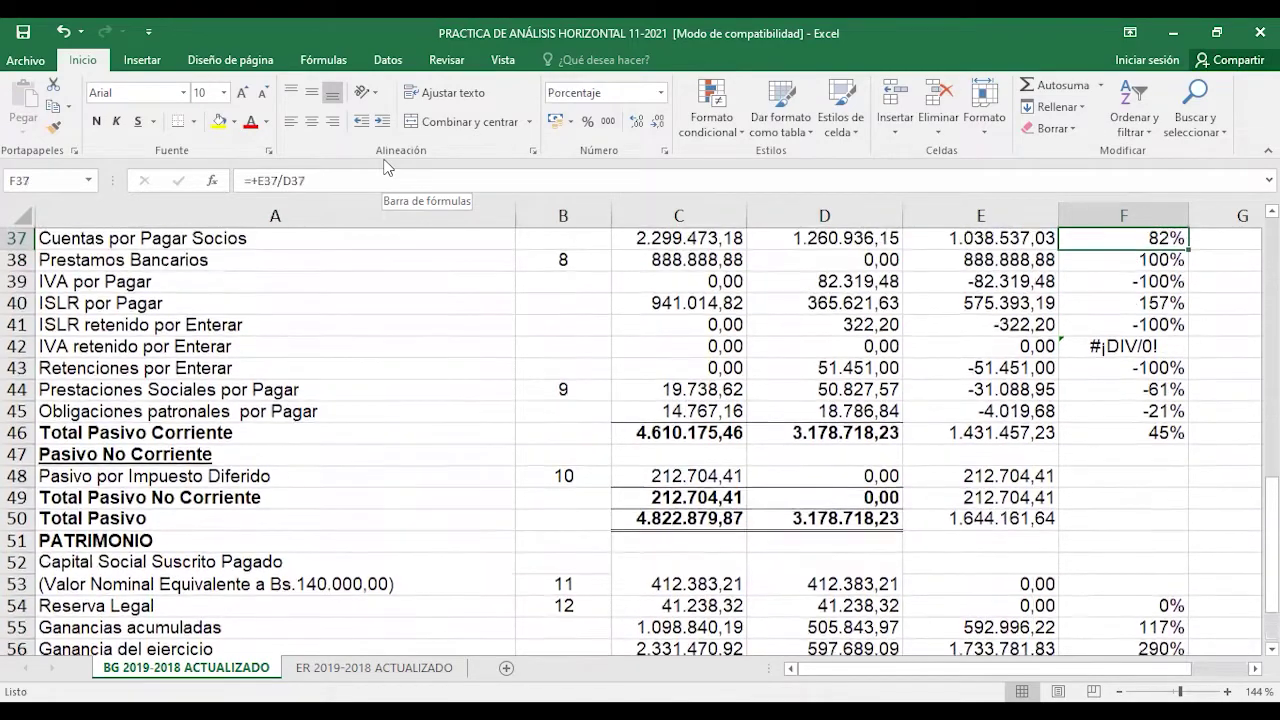
key(Up)
key(Up)
key(Up)
key(Up)
key(Up)
key(Up)
key(Up)
key(Up)
key(Up)
key(Up)
key(Up)
key(Up)
key(Up)
key(Up)
key(Up)
key(Up)
key(Up)
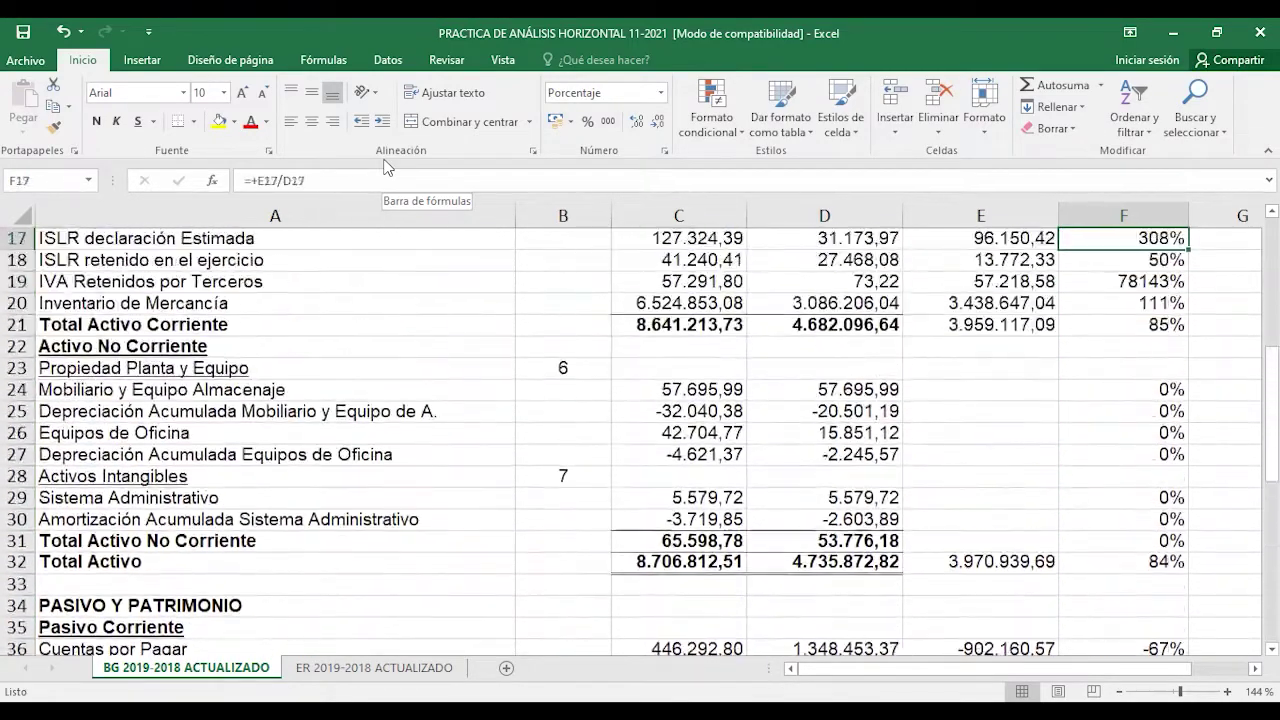
key(Up)
key(Up)
key(Up)
key(Up)
key(Up)
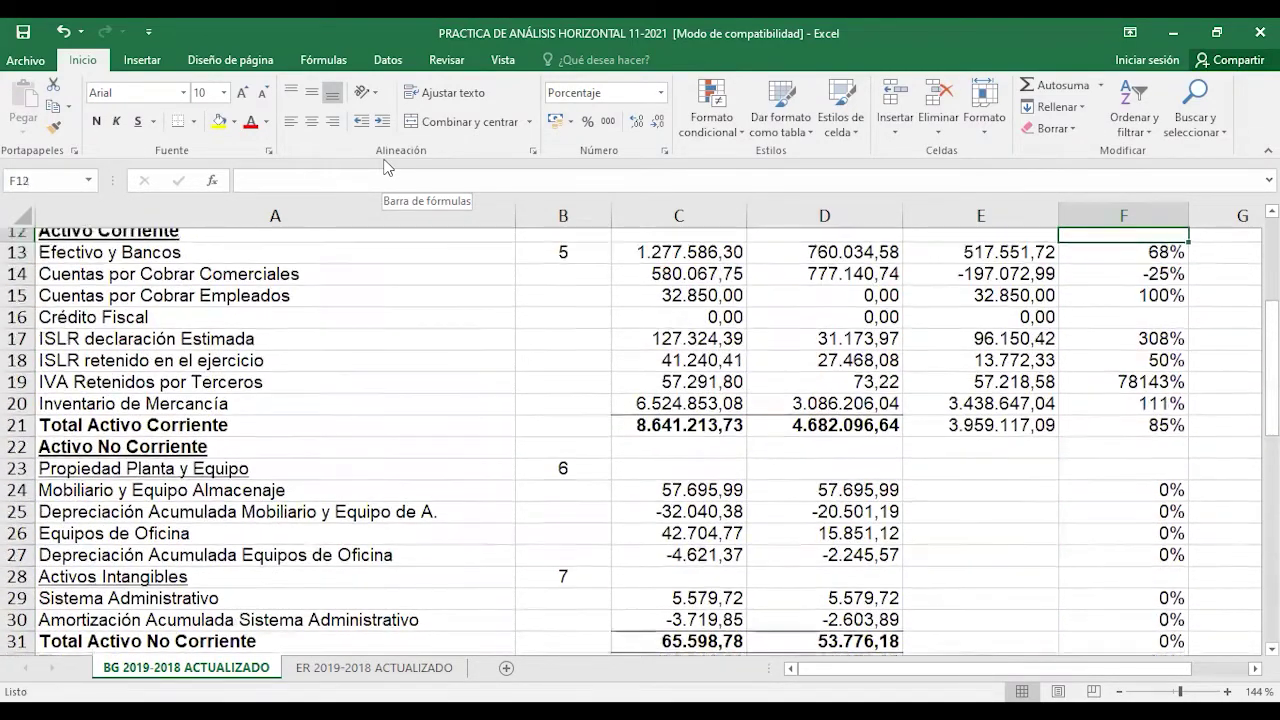
- Copy the absolute variation formula from E14 into E24:E27 and E29:E31 for the non-current asset rows
key(Down)
key(Down)
key(Down)
key(Down)
key(Down)
key(Down)
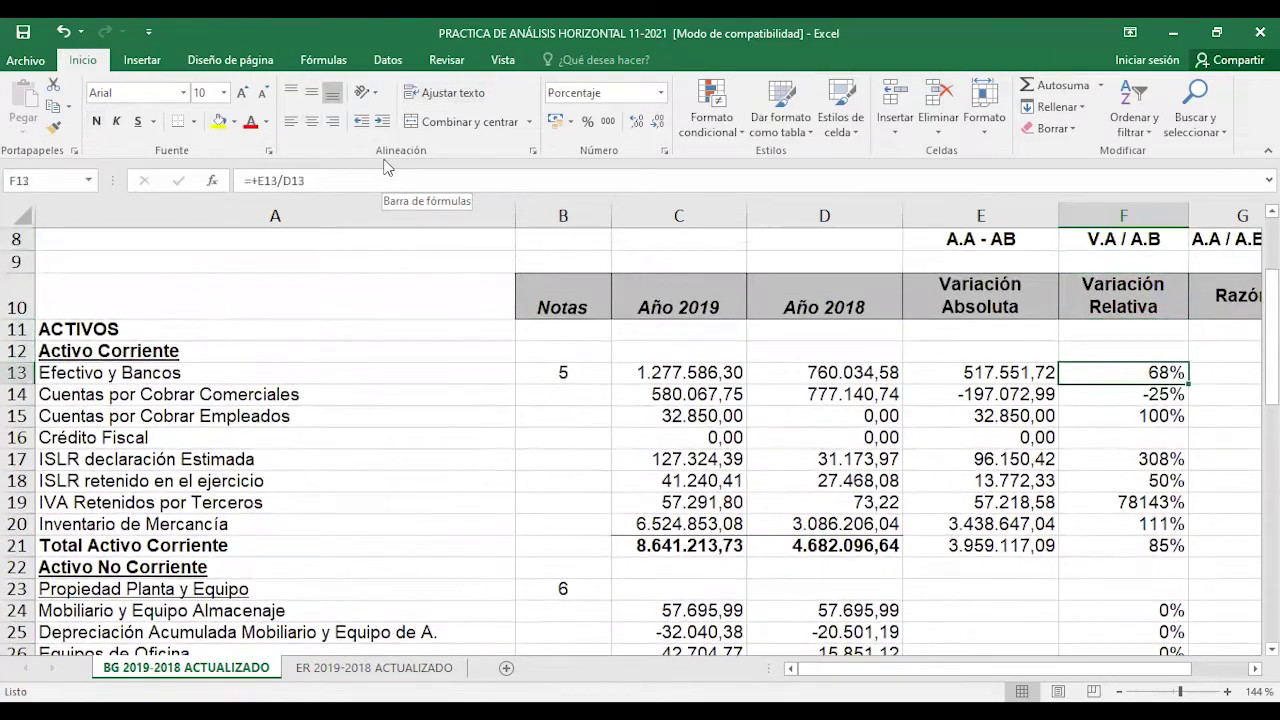
key(Left)
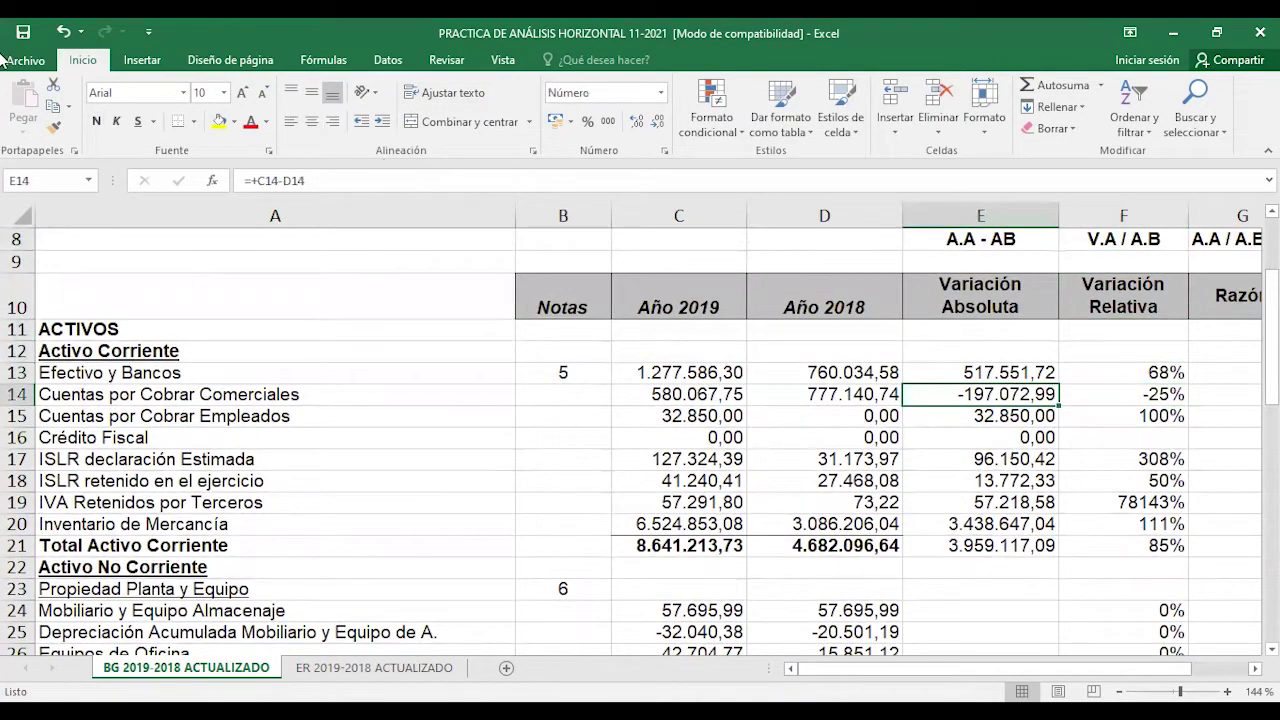
click(52, 106)
scroll(687, 514, down, 1)
scroll(687, 514, down, 1)
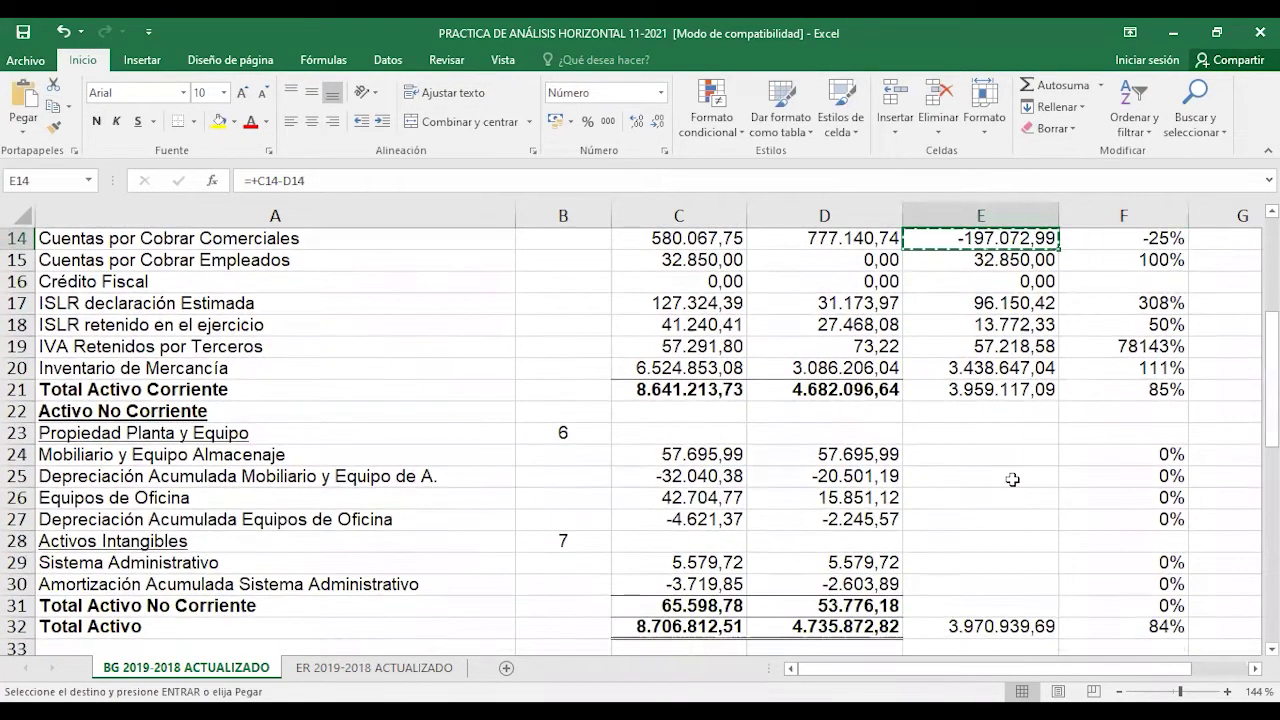
drag(985, 455, 1009, 519)
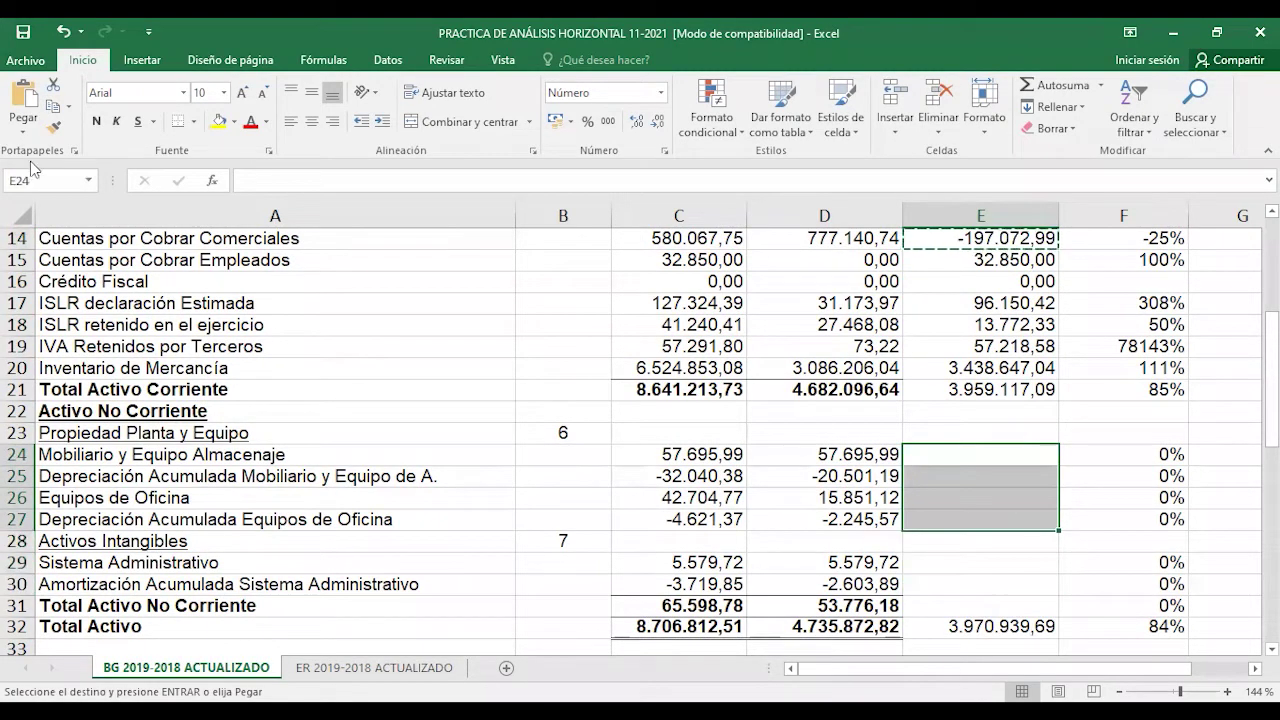
click(23, 100)
drag(972, 566, 977, 603)
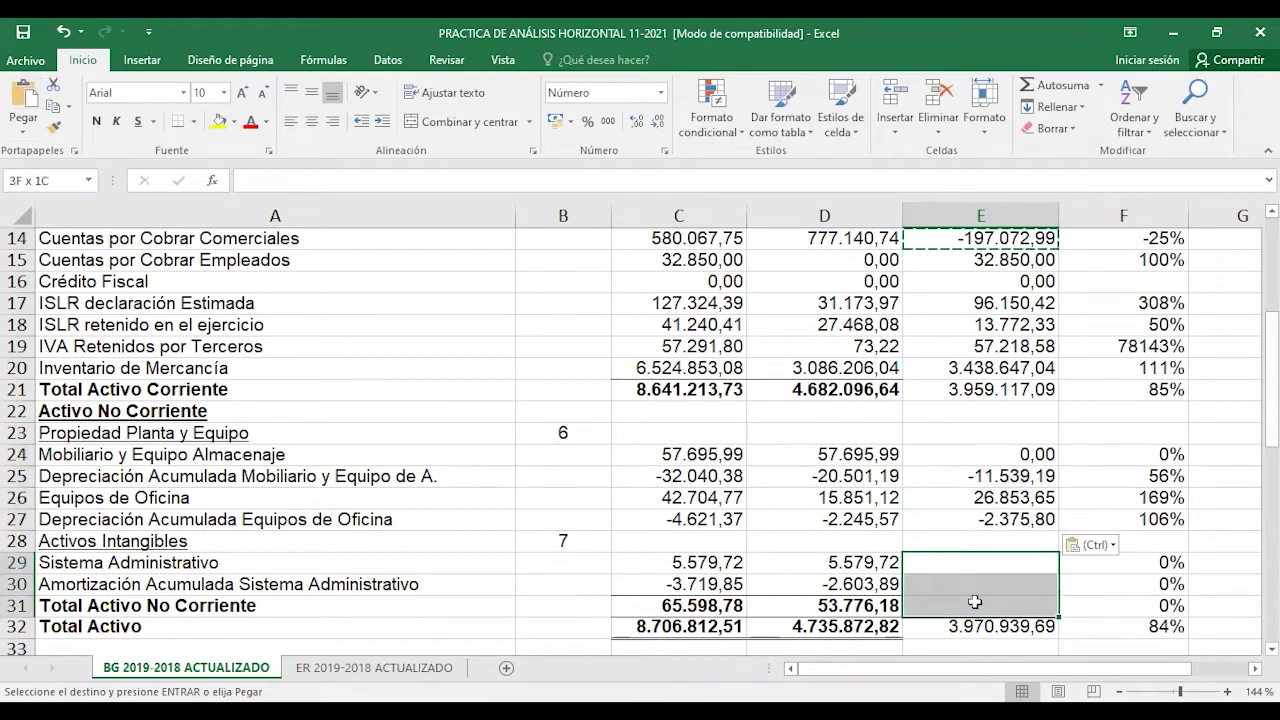
click(23, 100)
- Examine the formula labels above the Variación Absoluta, Variación Relativa and Razón columns in E8:G8
scroll(640, 440, up, 5)
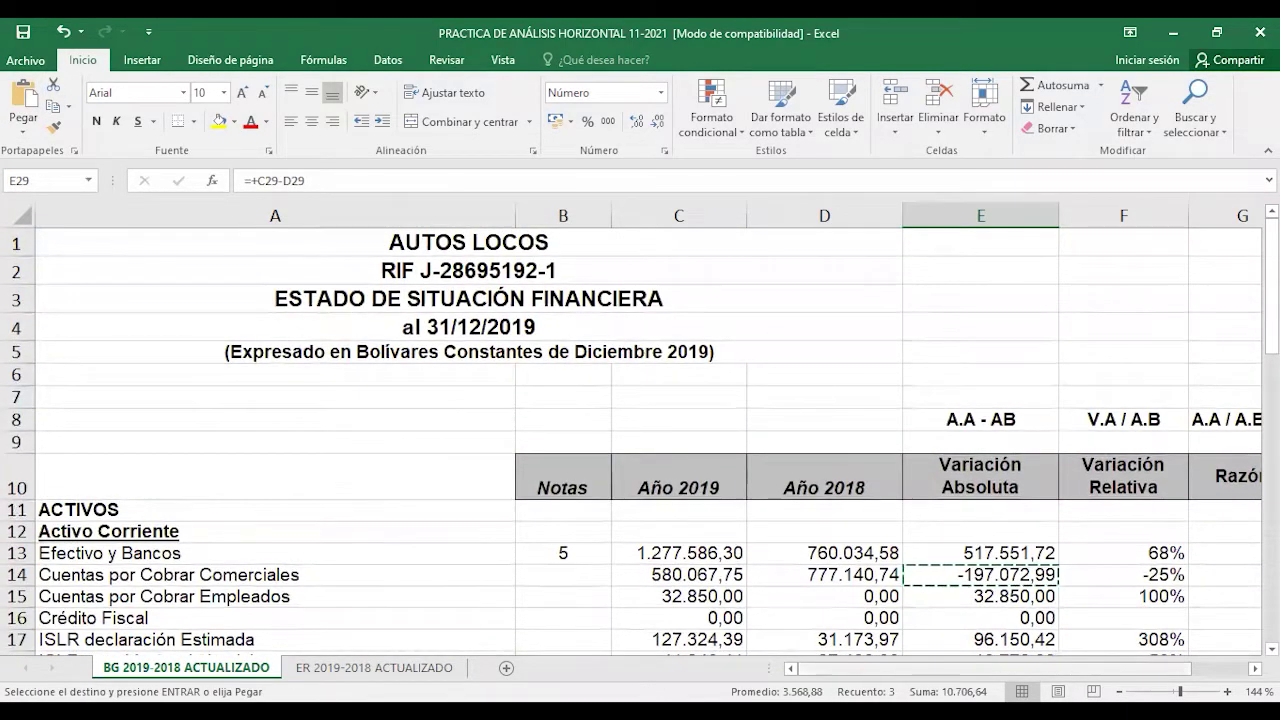
mouse_move(1012, 668)
mouse_down()
mouse_move(1030, 668)
mouse_move(1012, 668)
mouse_up()
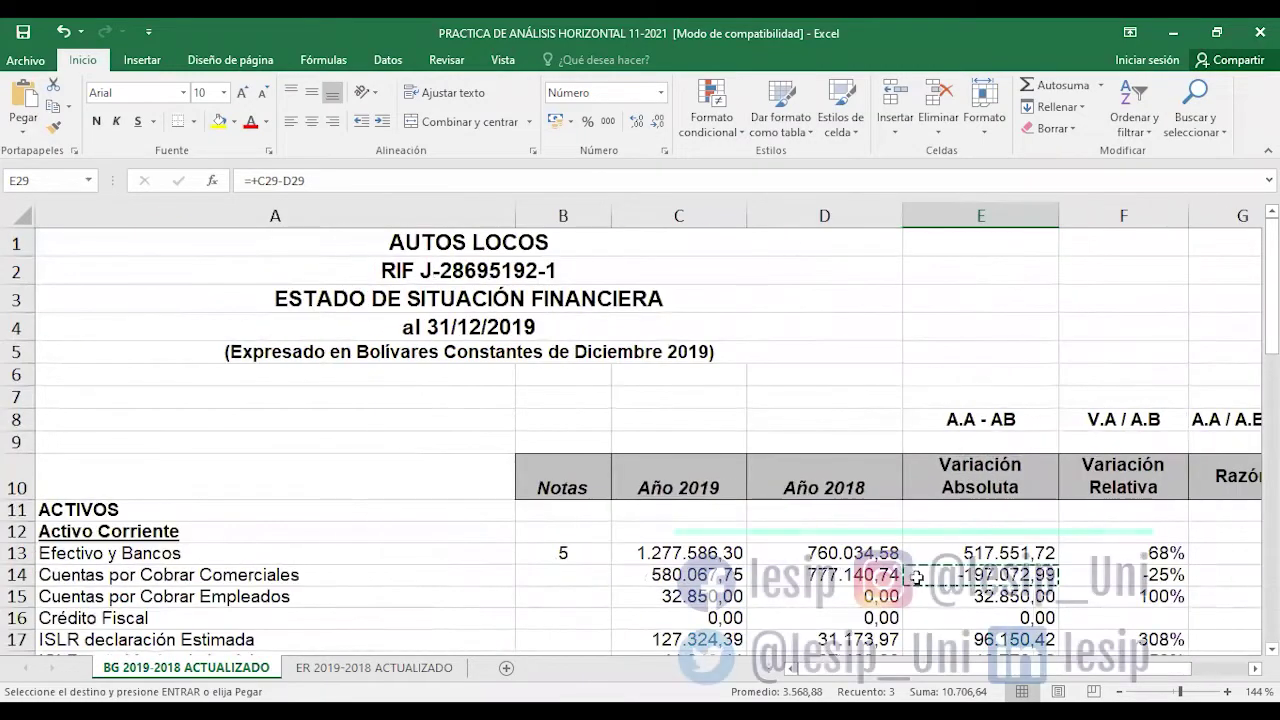
scroll(640, 440, down, 2)
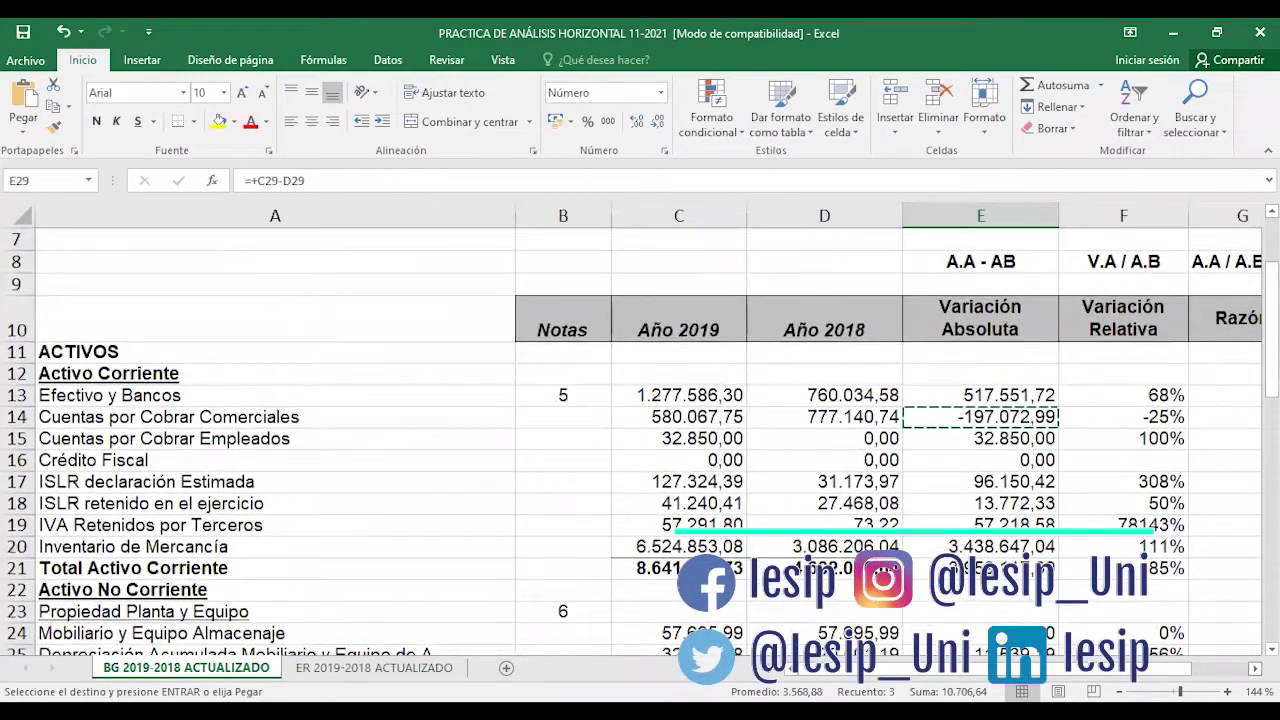
scroll(651, 434, right, 2)
click(642, 268)
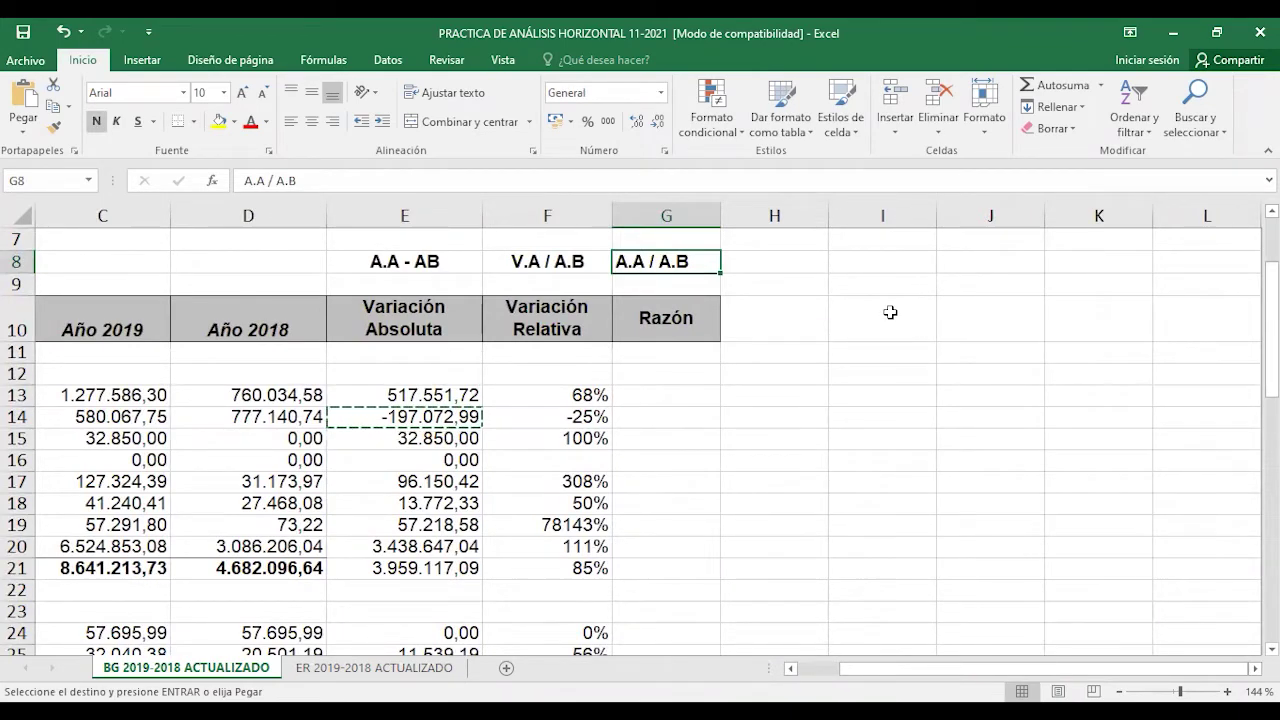
key(Left)
key(Left)
key(Right)
key(Right)
key(Left)
key(Left)
key(Down)
key(Down)
key(Down)
key(Down)
key(Down)
key(Down)
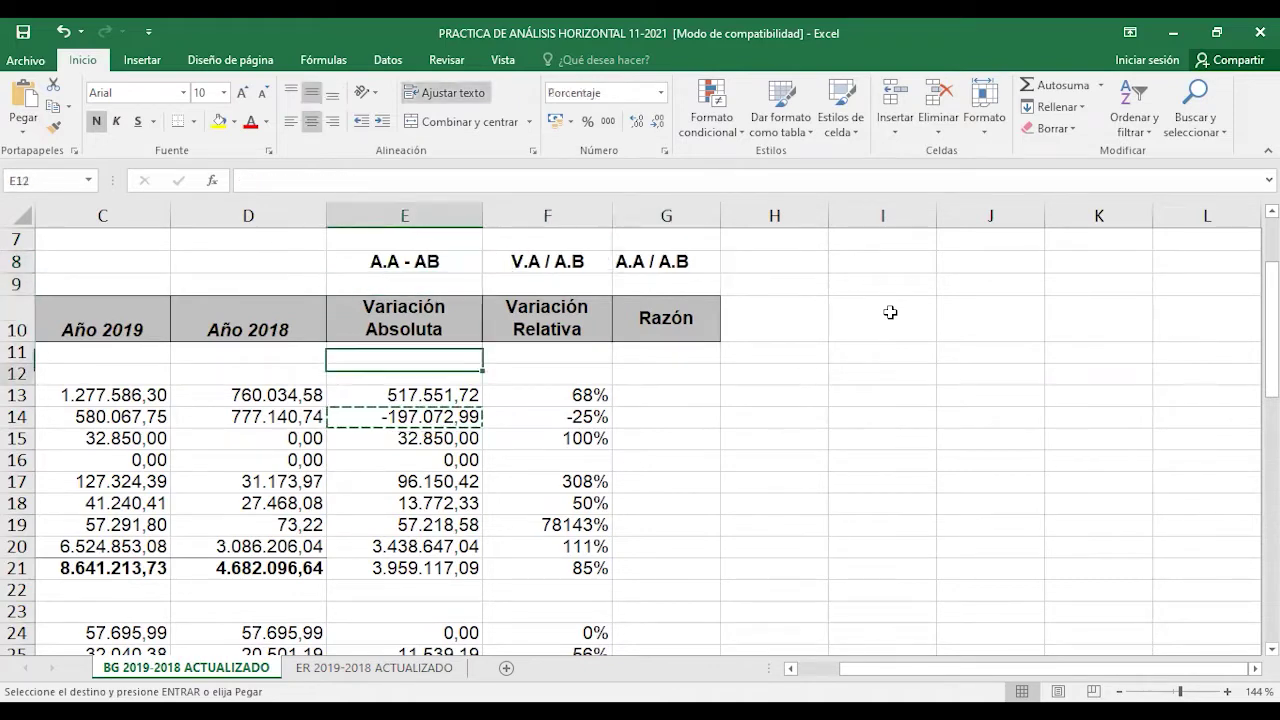
- Calculate the Razón of Efectivo y Bancos in G13 with the formula +C13/D13
key(Right)
key(Right)
key(Up)
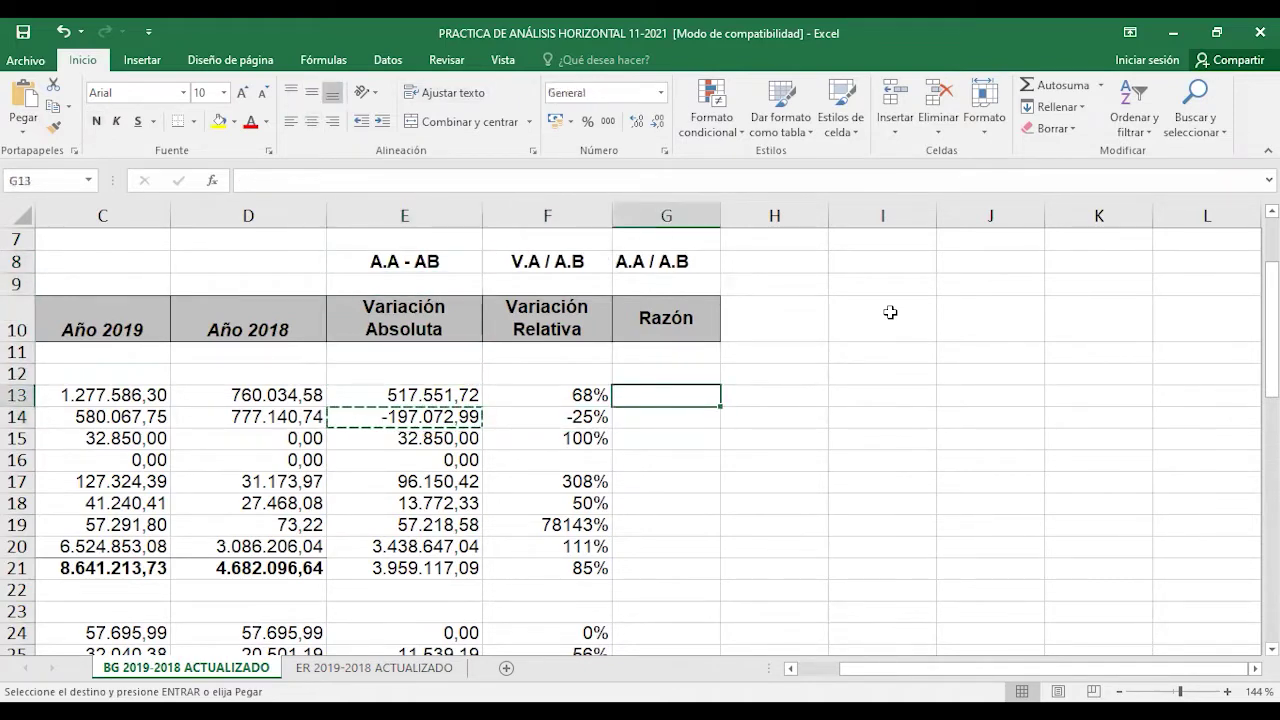
text(+)
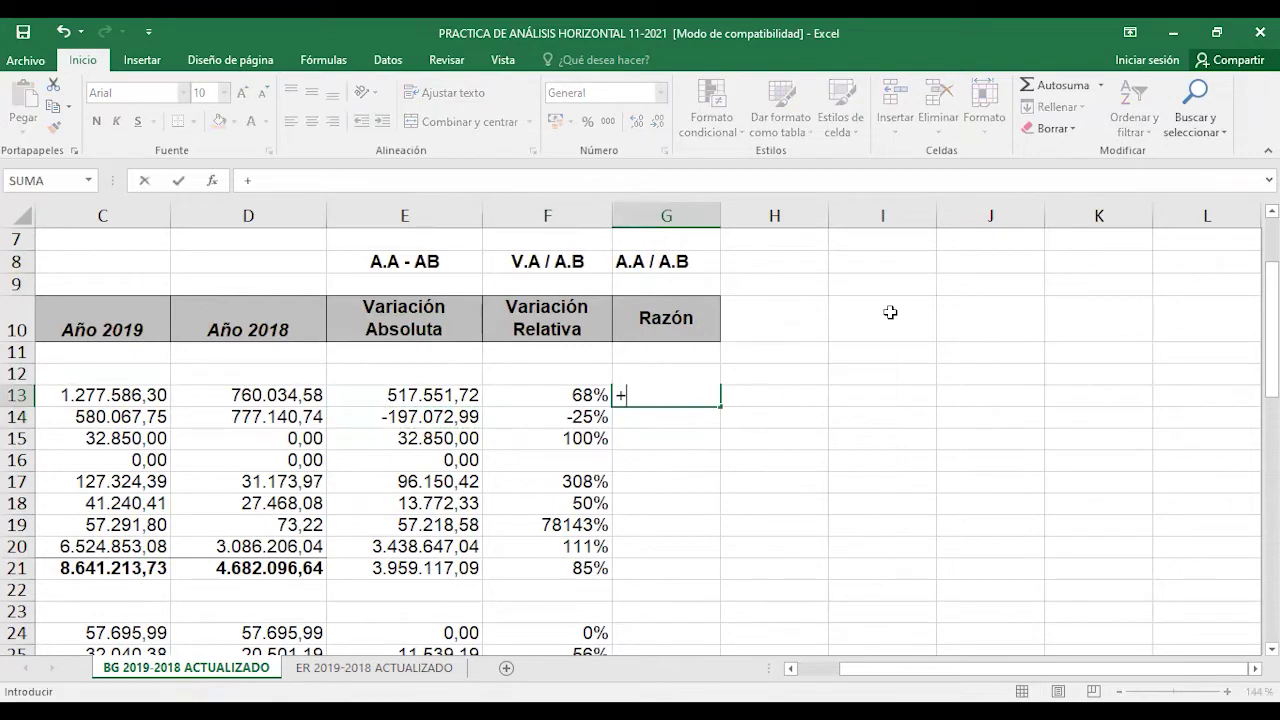
key(Left)
key(Left)
key(Left)
key(Left)
key(Left)
key(Right)
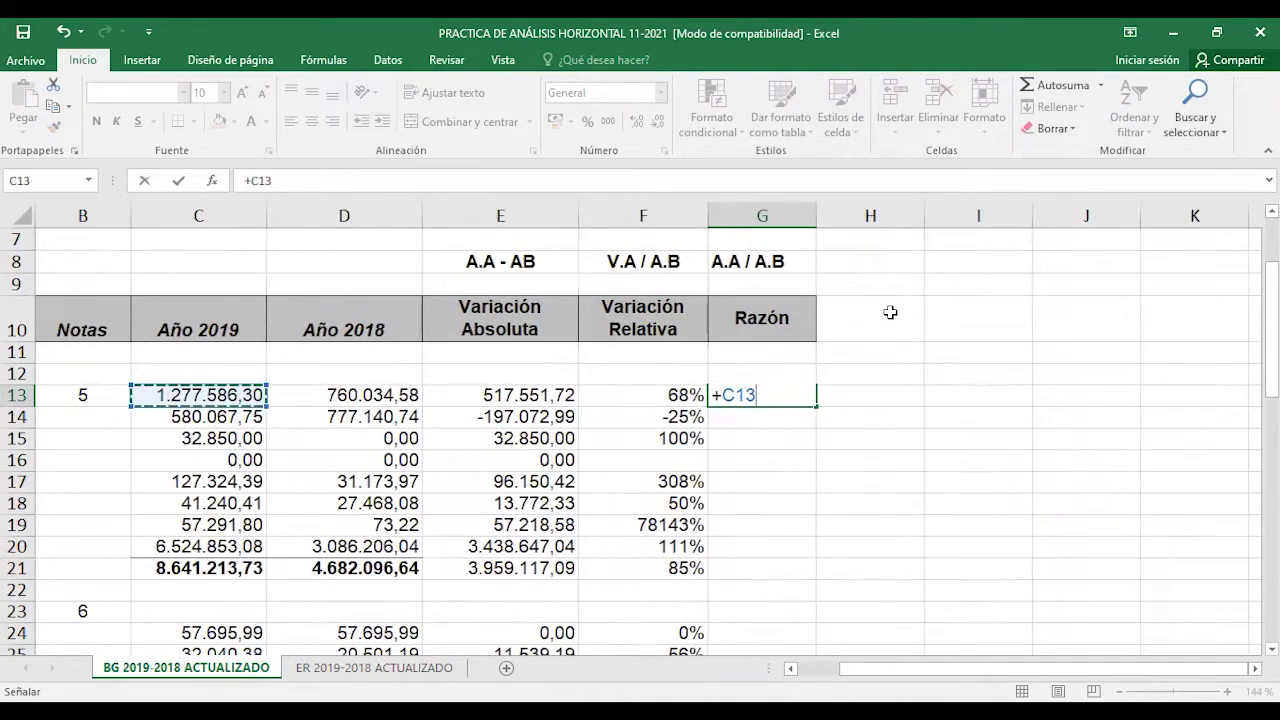
text(/)
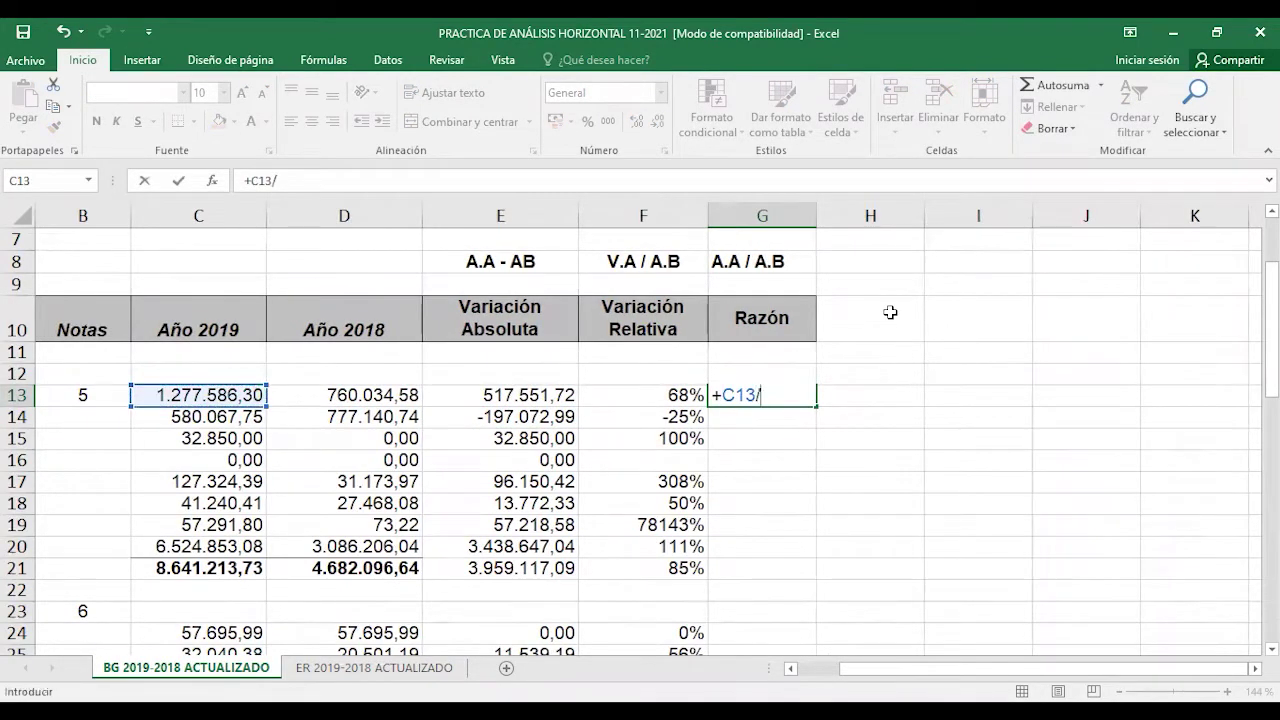
key(Left)
key(Left)
key(Left)
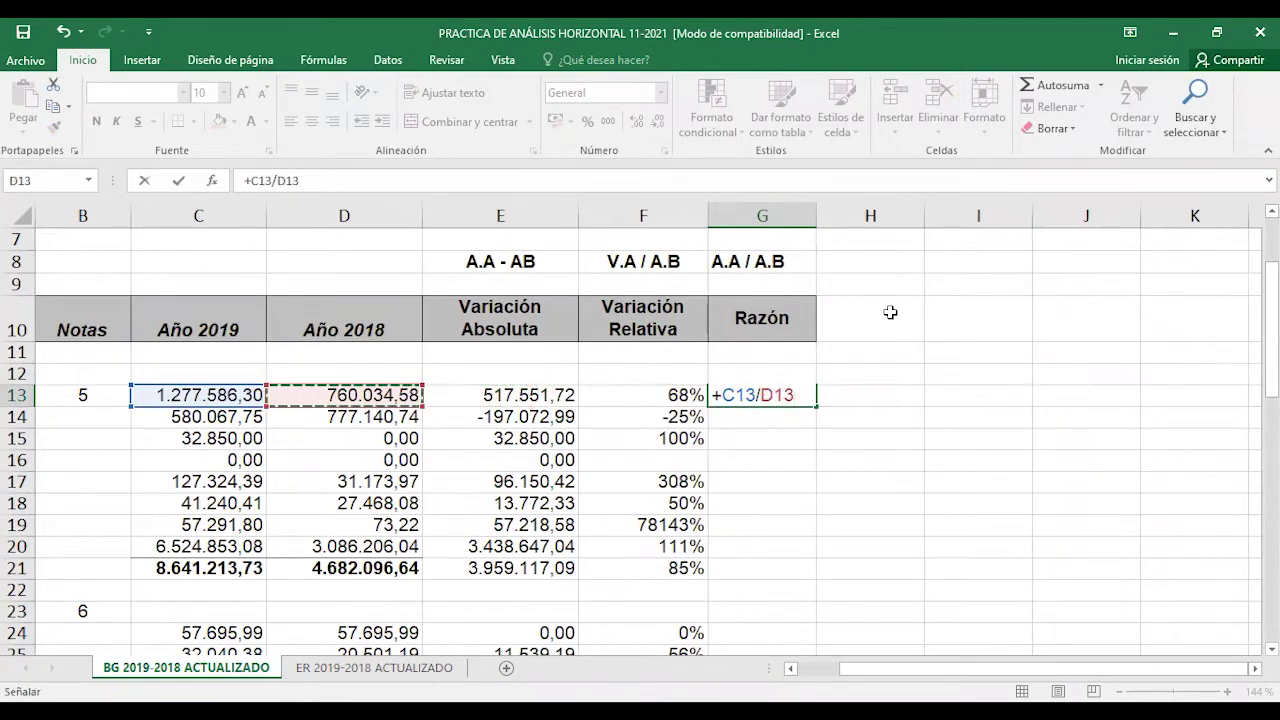
key(Return)
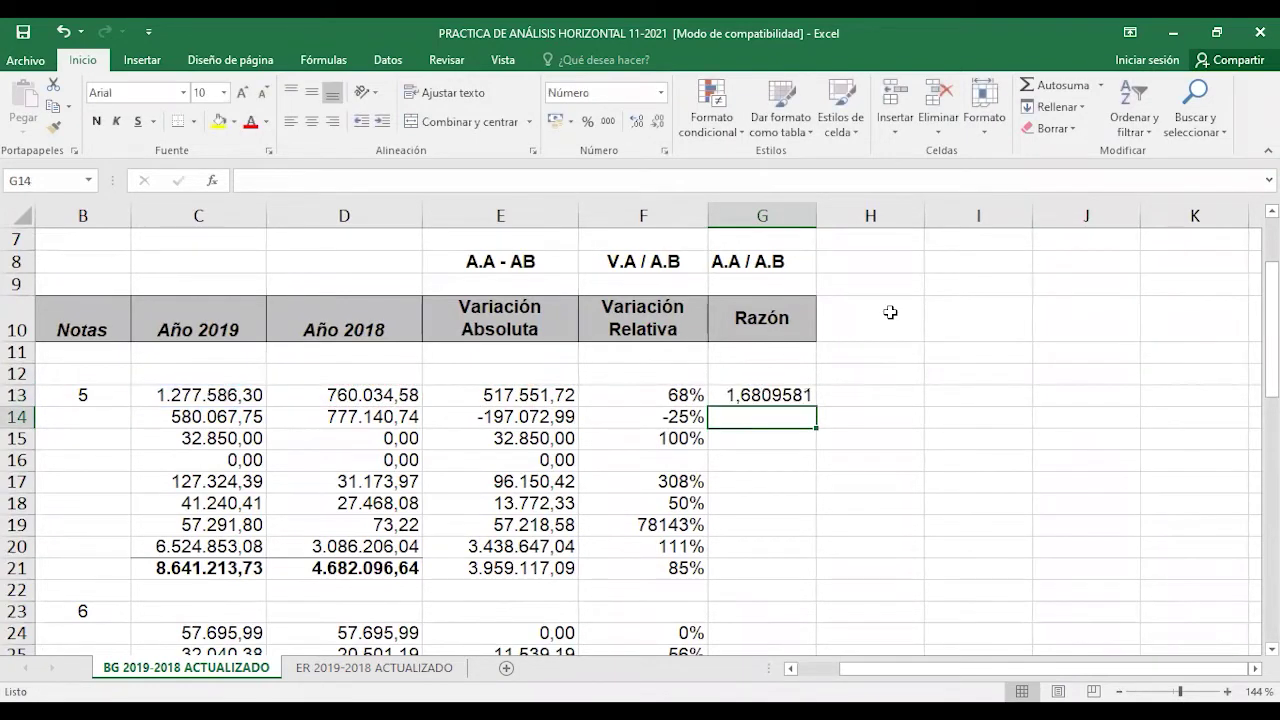
- Check the 2019 and 2018 balances, variations and ratio of Efectivo y Bancos across row 13
key(Up)
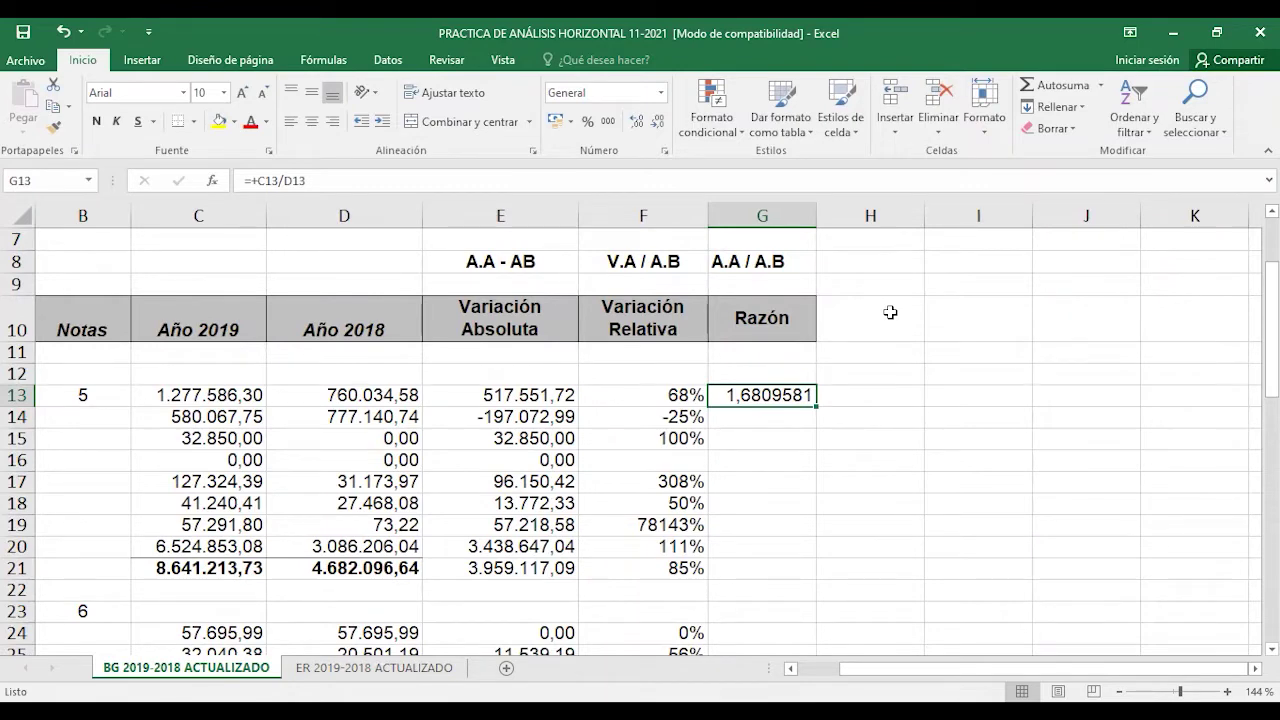
key(Left)
key(Left)
key(Left)
key(Left)
key(Left)
key(Left)
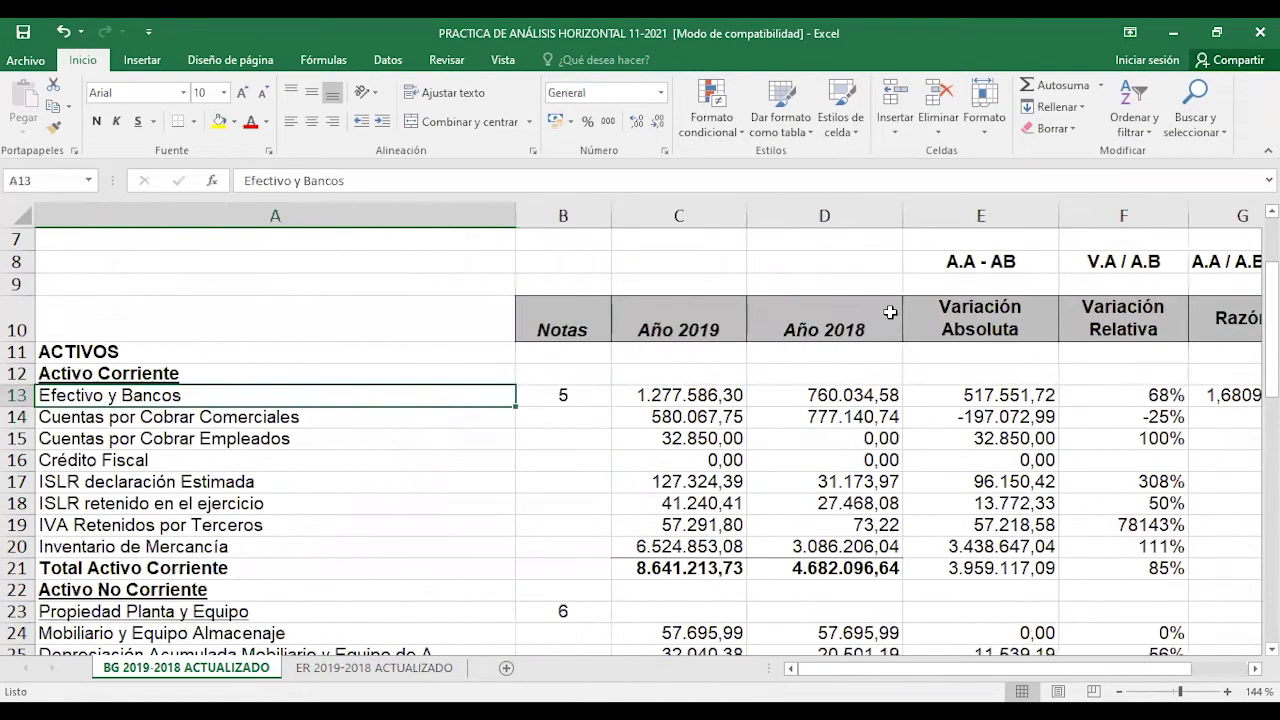
key(Right)
key(Right)
key(Right)
key(Right)
key(Right)
key(Right)
key(Left)
key(Left)
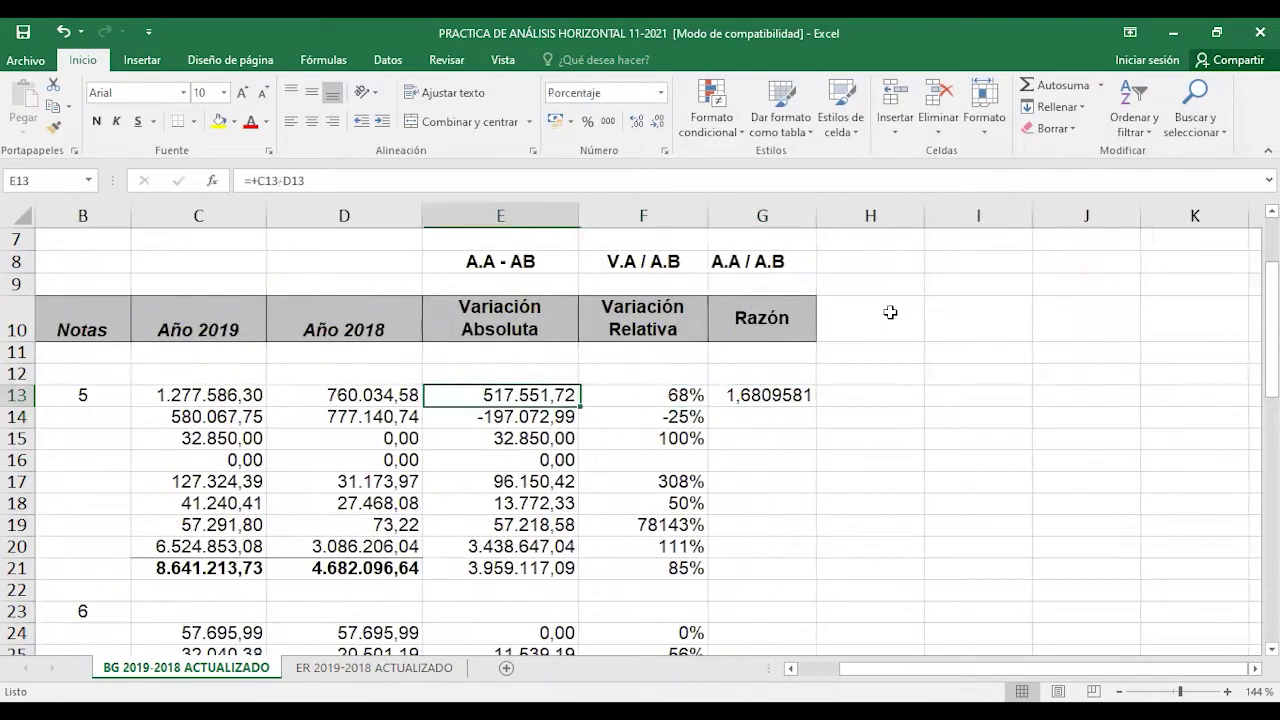
key(Right)
key(Right)
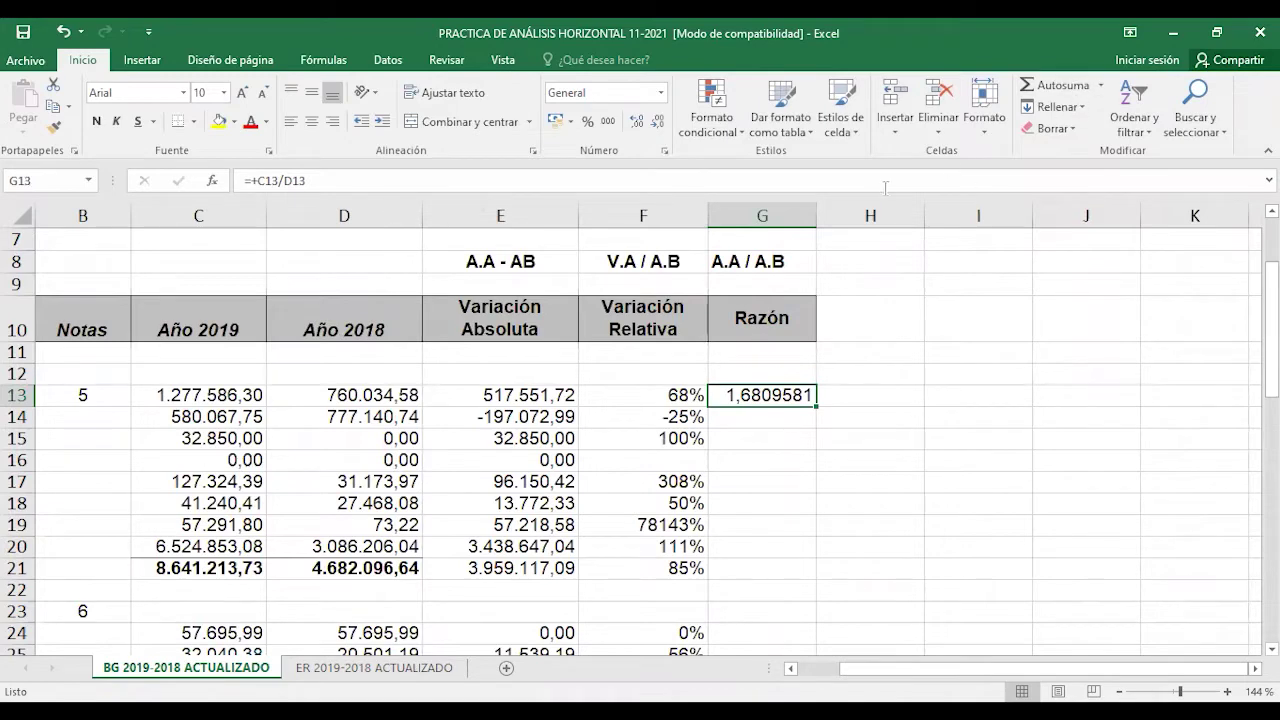
- Reduce the Efectivo y Bancos ratio in G13 to two decimal places
click(659, 123)
click(659, 123)
click(659, 123)
click(659, 123)
click(659, 123)
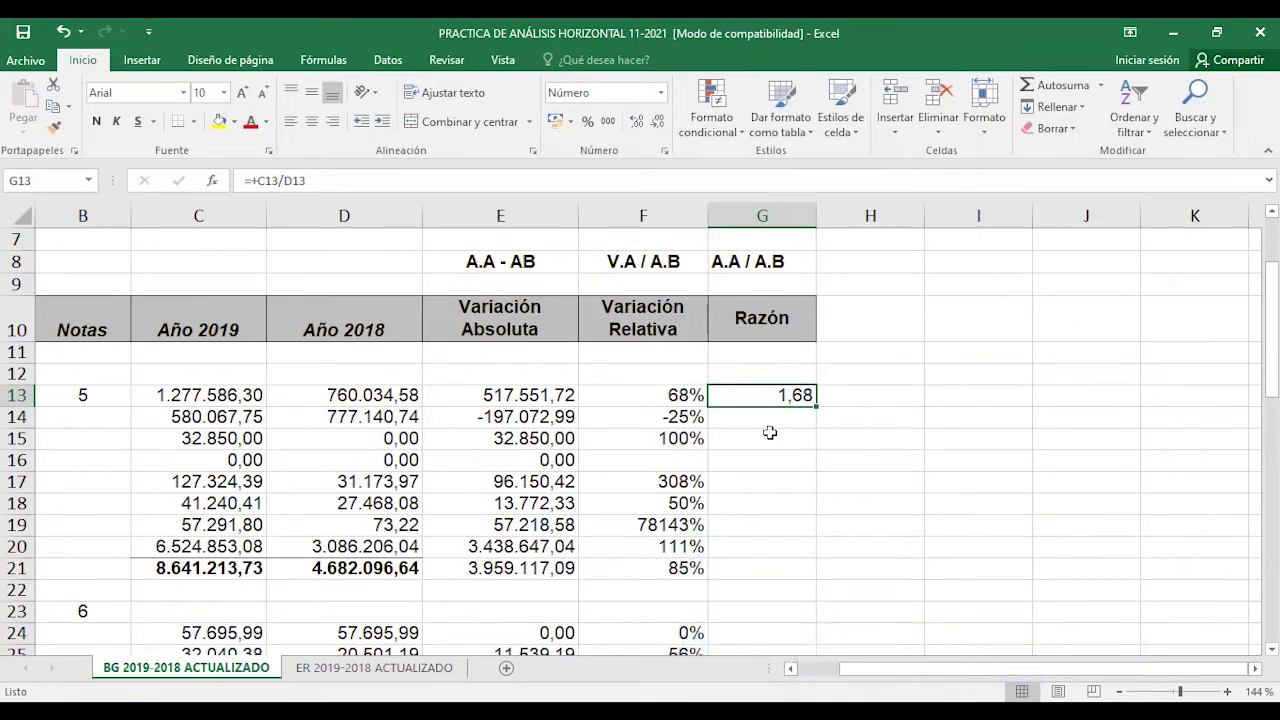
- Copy the ratio formula from G13 to G14 for Cuentas por Cobrar Comerciales
click(54, 106)
key(Down)
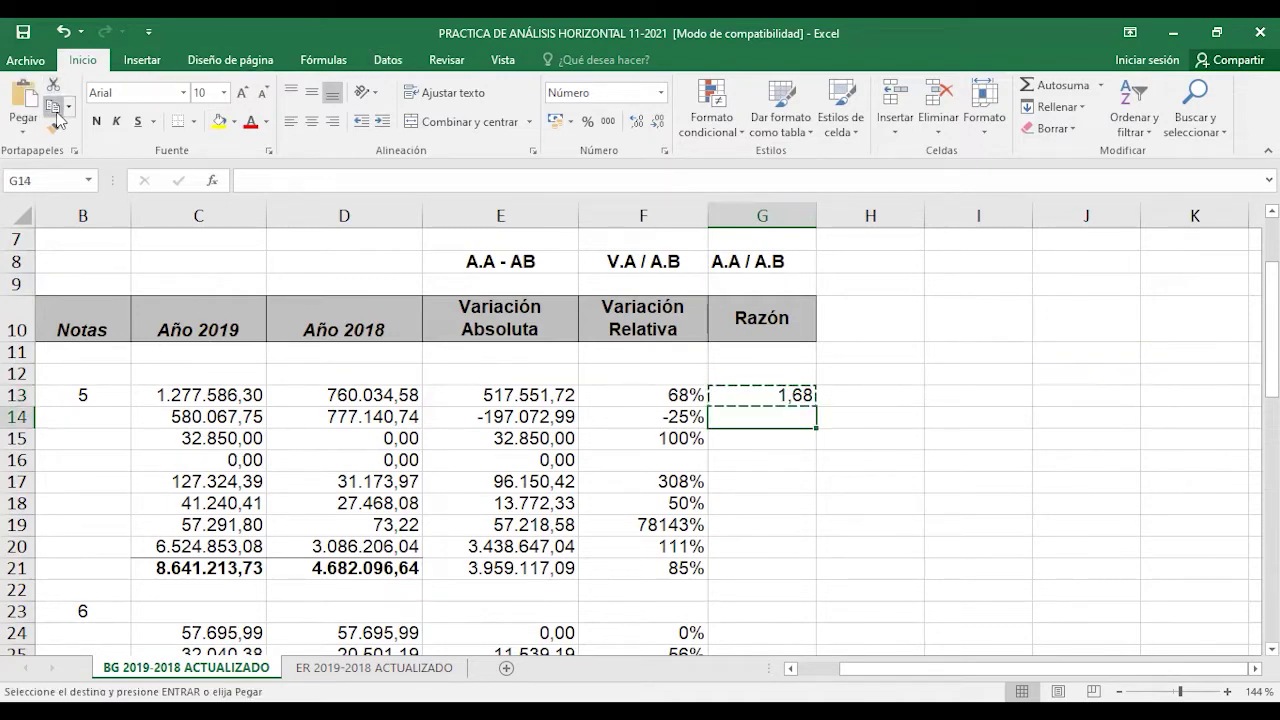
click(22, 104)
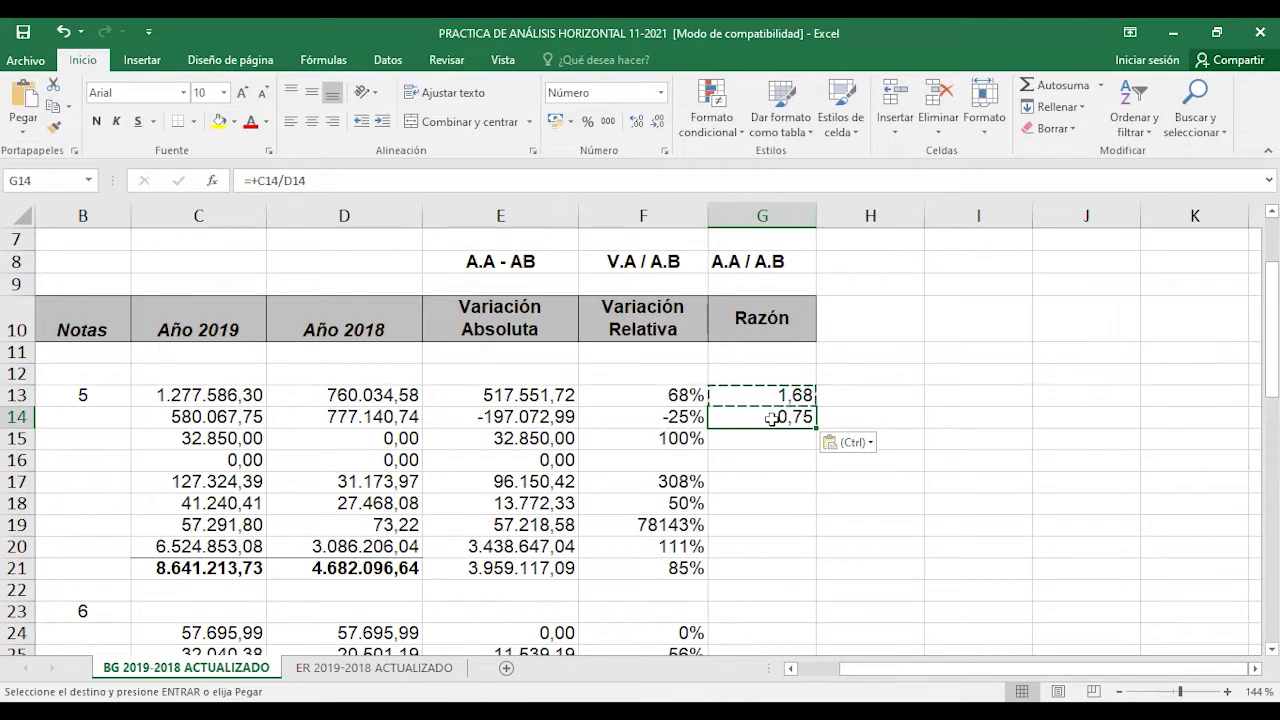
- Compare the ratio of Cuentas por Cobrar Comerciales in G14 with its 2019 and 2018 balances and variations across row 14
click(789, 485)
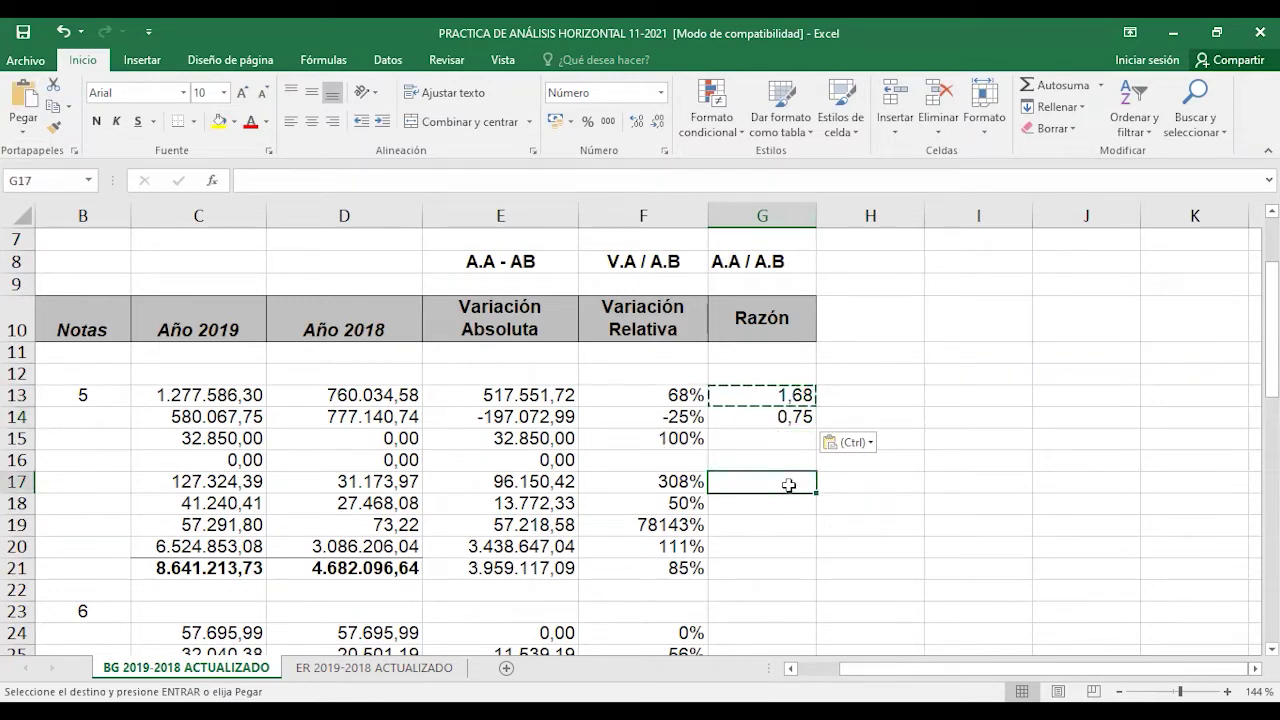
key(Up)
key(Up)
key(Up)
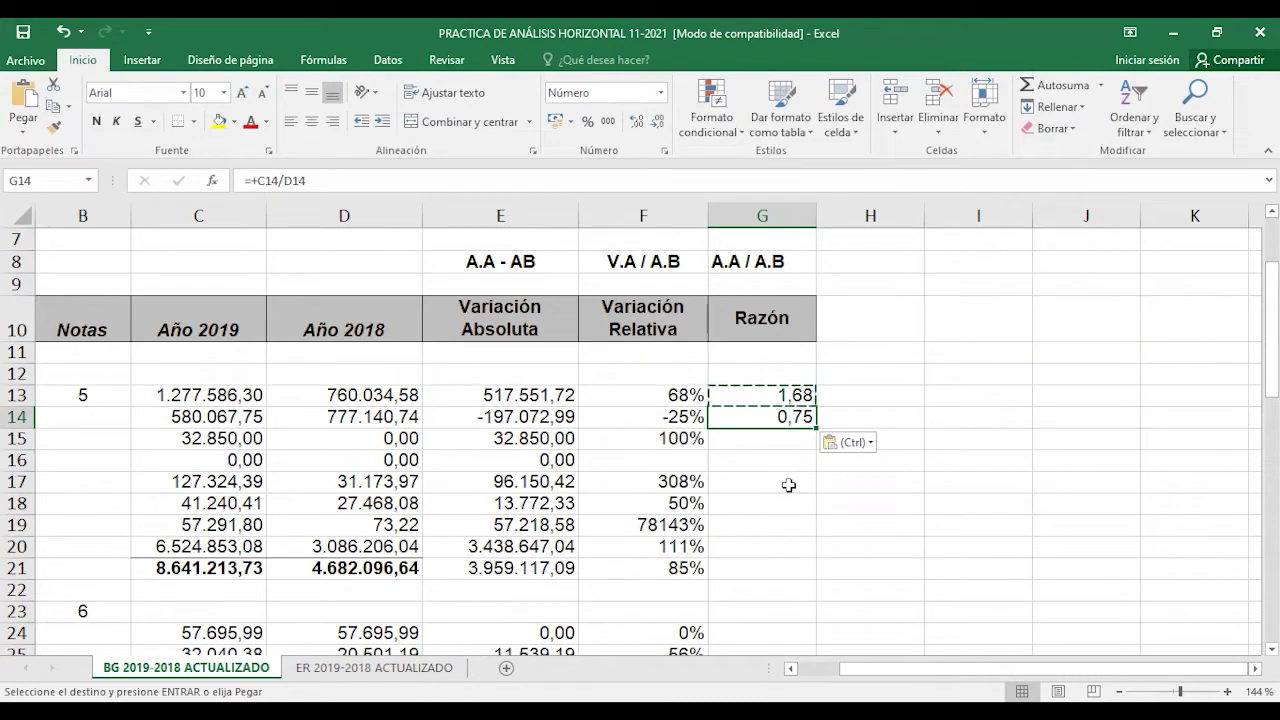
key(Up)
key(Down)
key(Left)
key(Left)
key(Left)
key(Left)
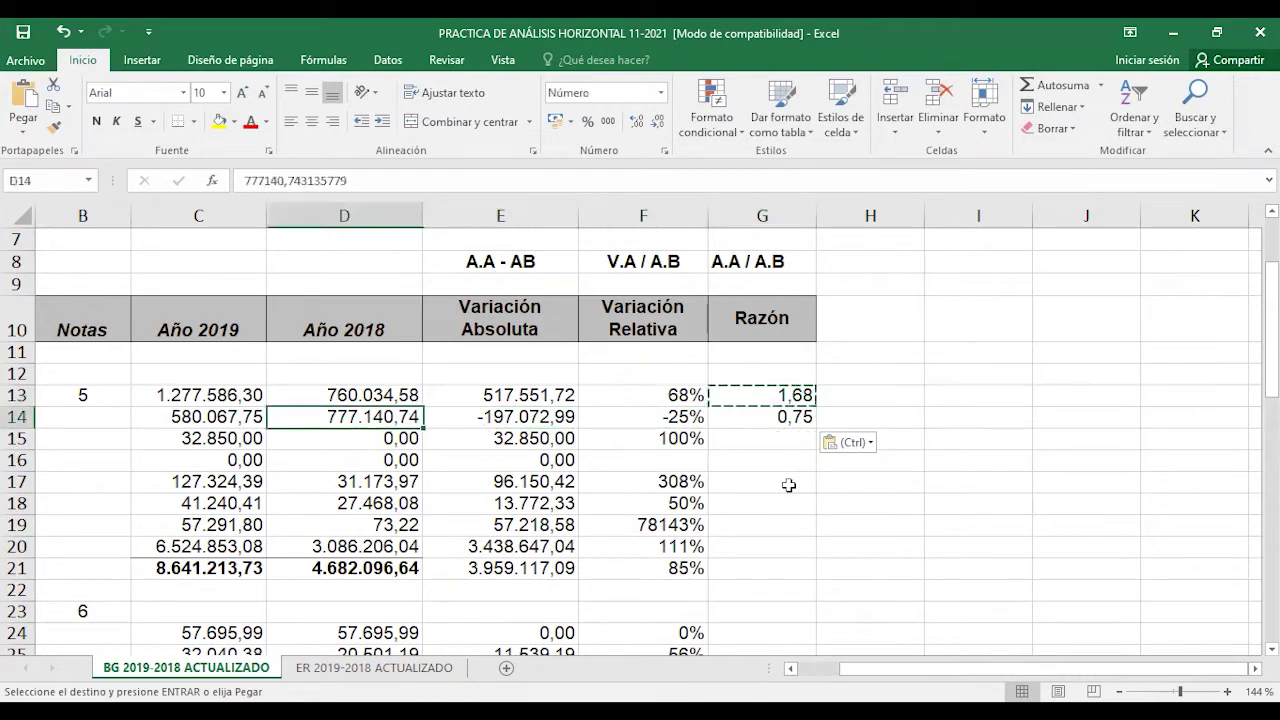
key(Left)
key(Left)
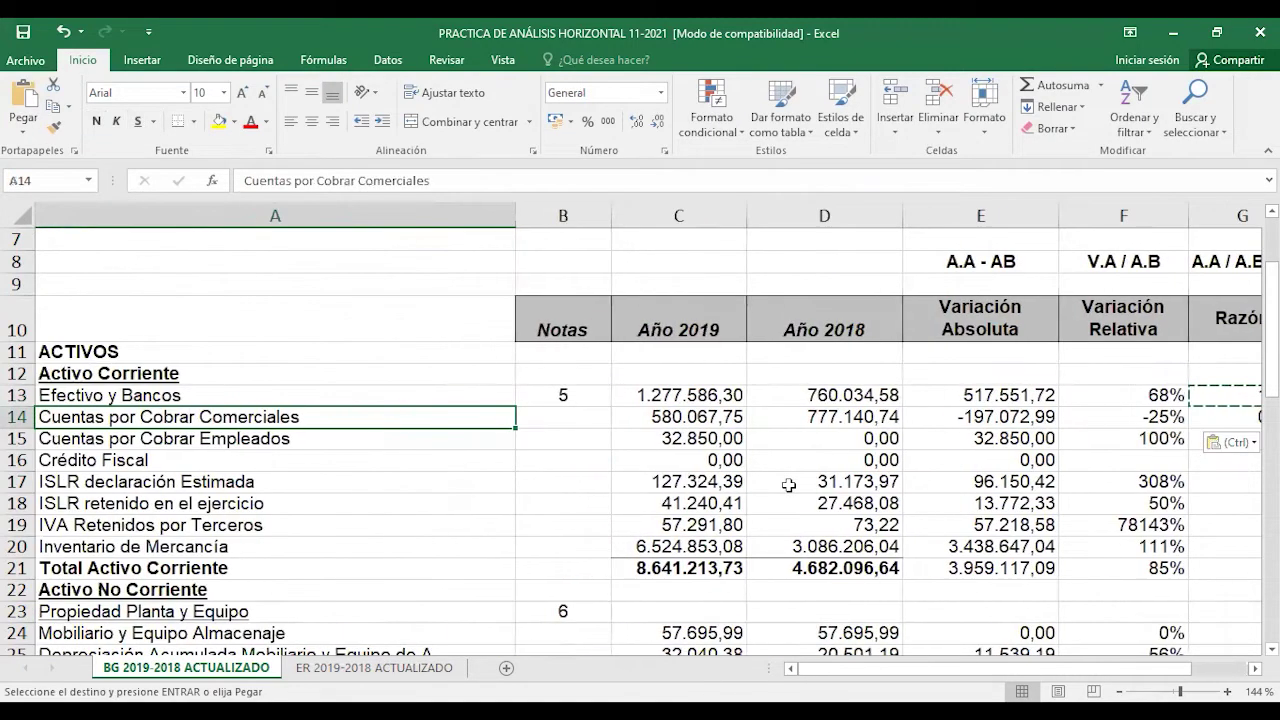
key(Right)
key(Right)
key(Right)
key(Right)
key(Right)
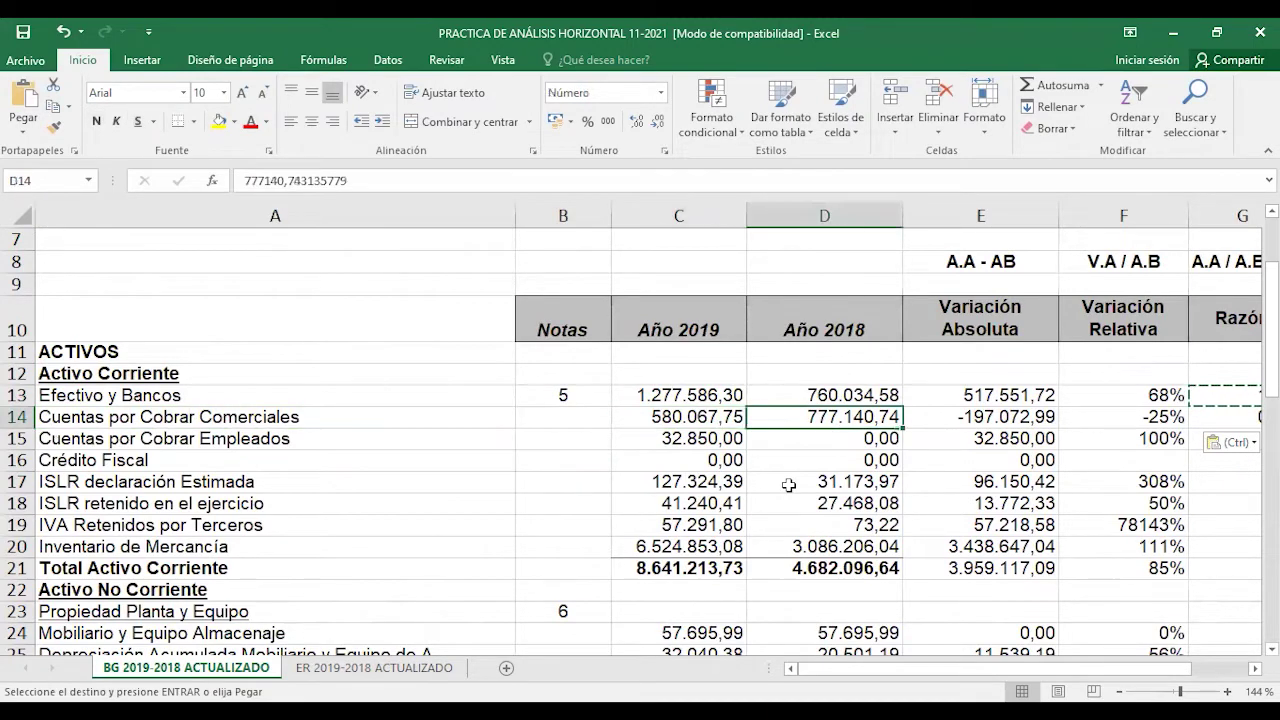
key(Right)
key(Left)
key(Left)
key(Left)
key(Left)
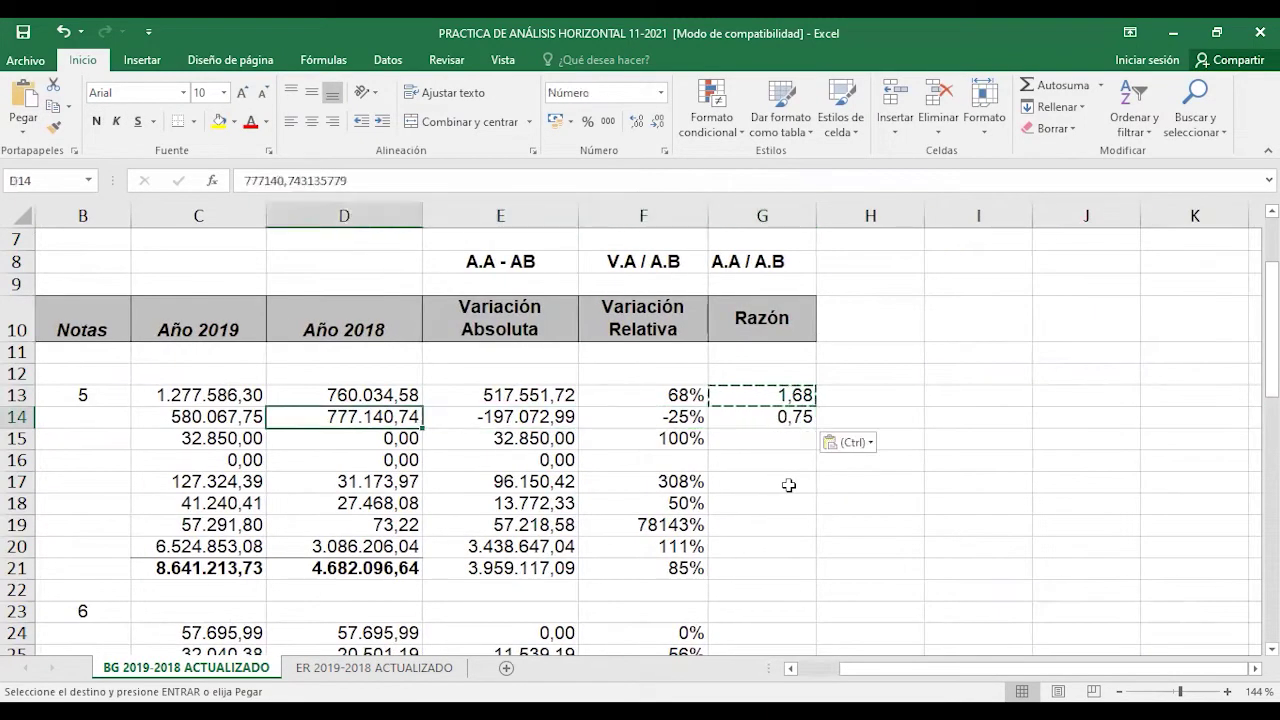
key(Right)
key(Right)
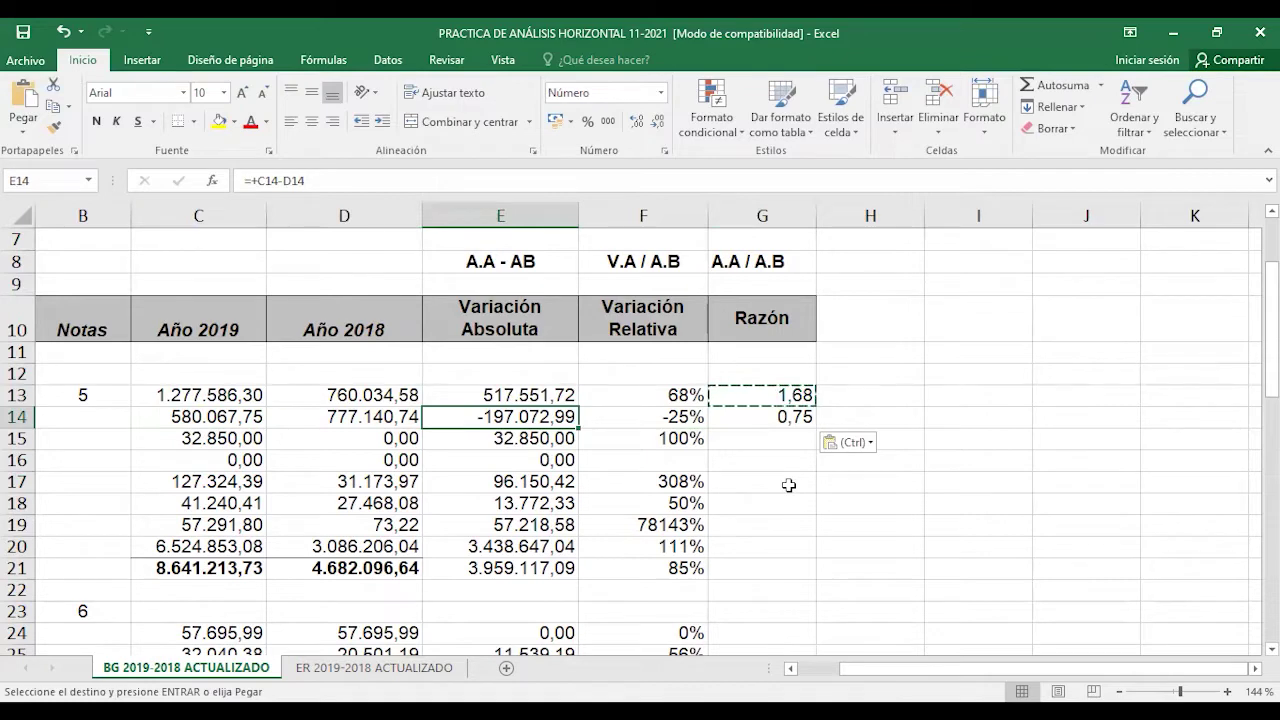
key(Right)
key(Right)
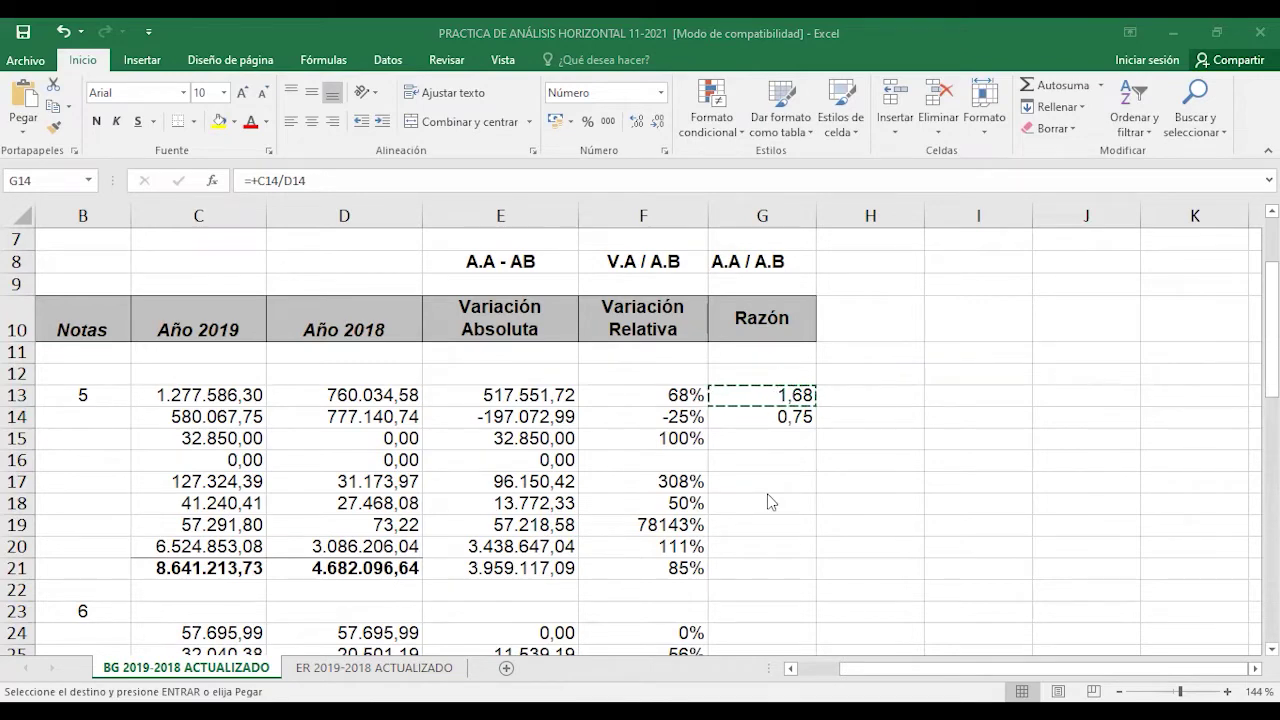
- Review the Cuentas por Cobrar Comerciales figures in row 14 from the ratio in G14 back to the Notas column
key(ctrl+v)
key(Down)
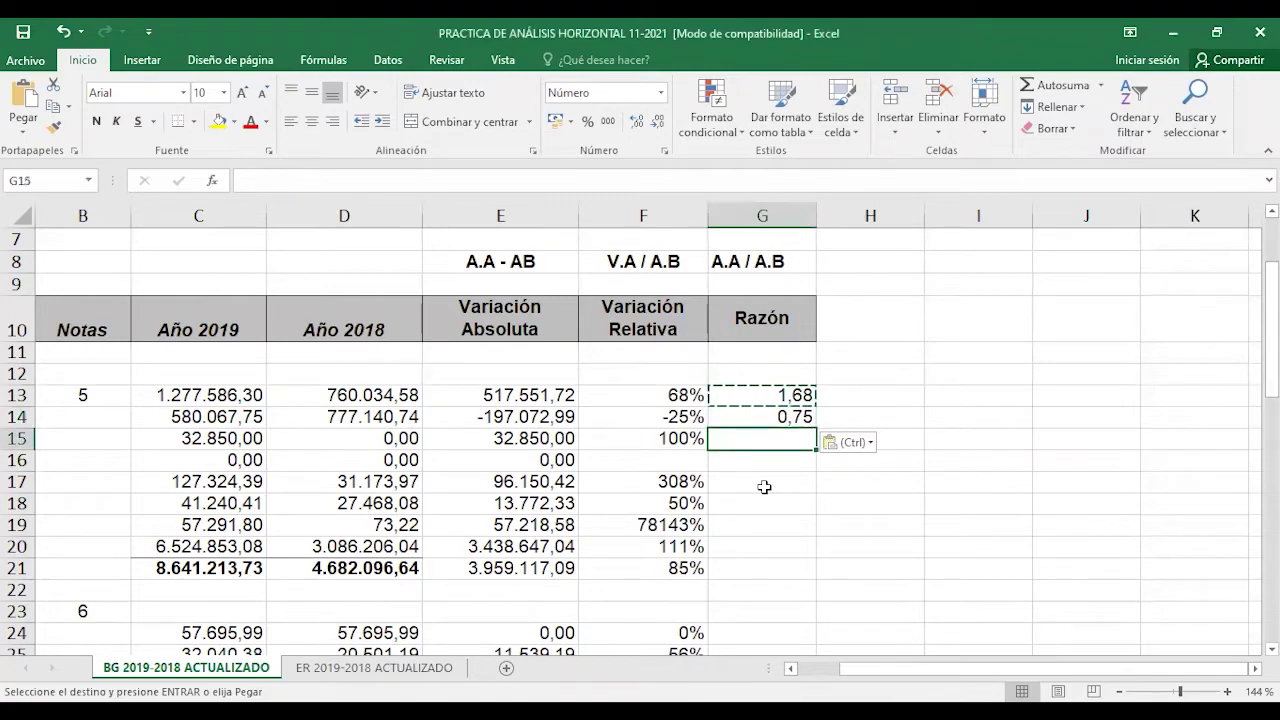
key(Up)
key(Left)
key(Left)
key(Left)
key(Left)
key(Left)
key(Left)
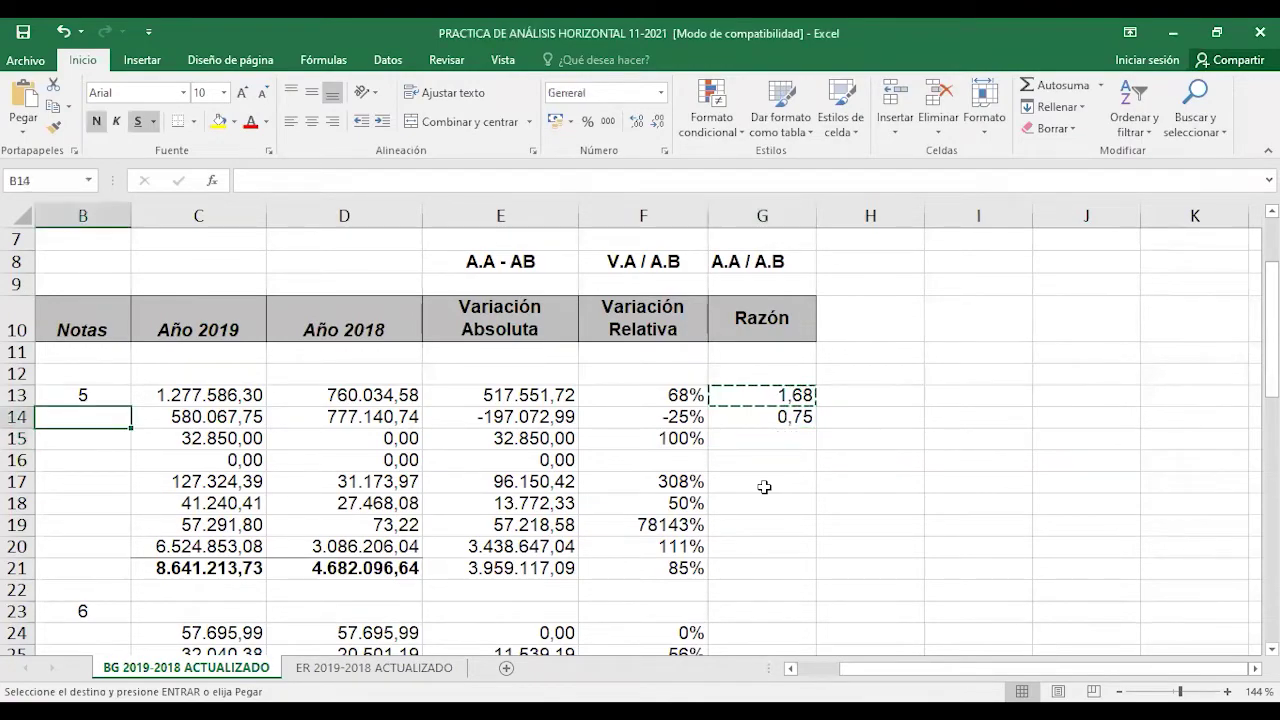
key(Right)
key(Right)
key(Right)
key(Right)
key(Right)
key(Right)
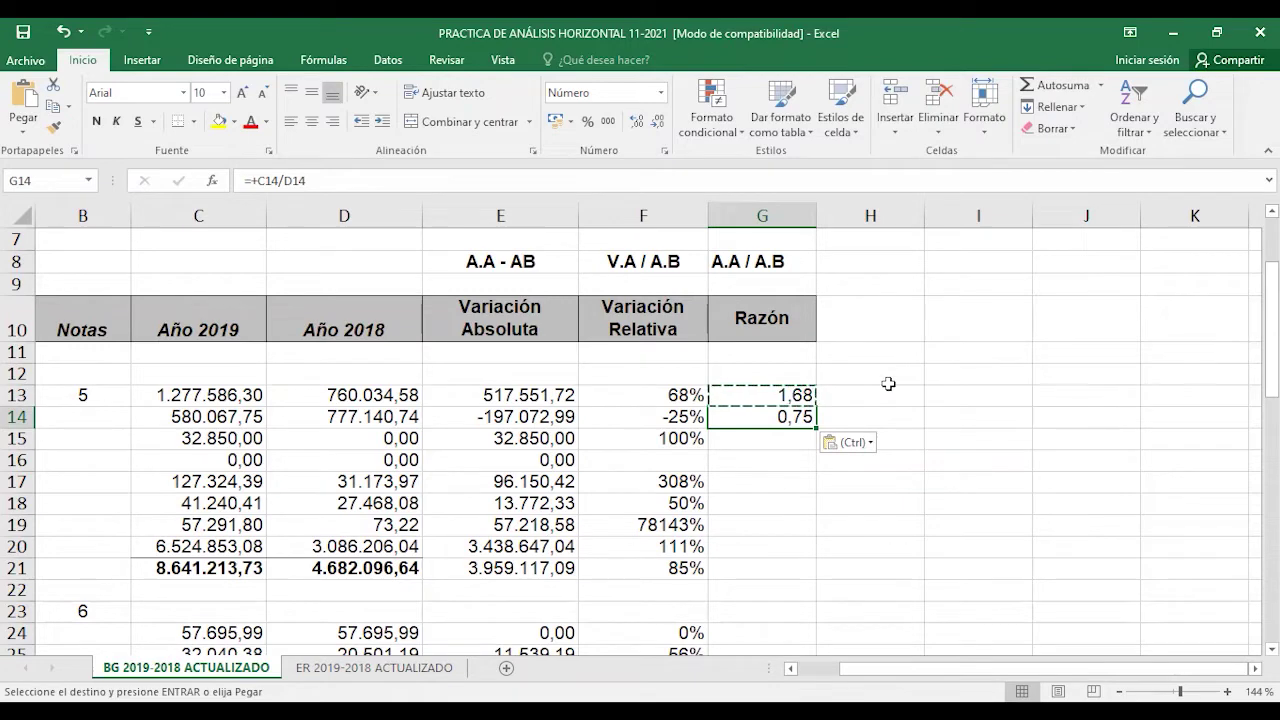
- Compare the absolute and relative variations of Cuentas por Cobrar Comerciales in E14 and F14 with its 2018 balance
key(Left)
key(Right)
key(Left)
key(Left)
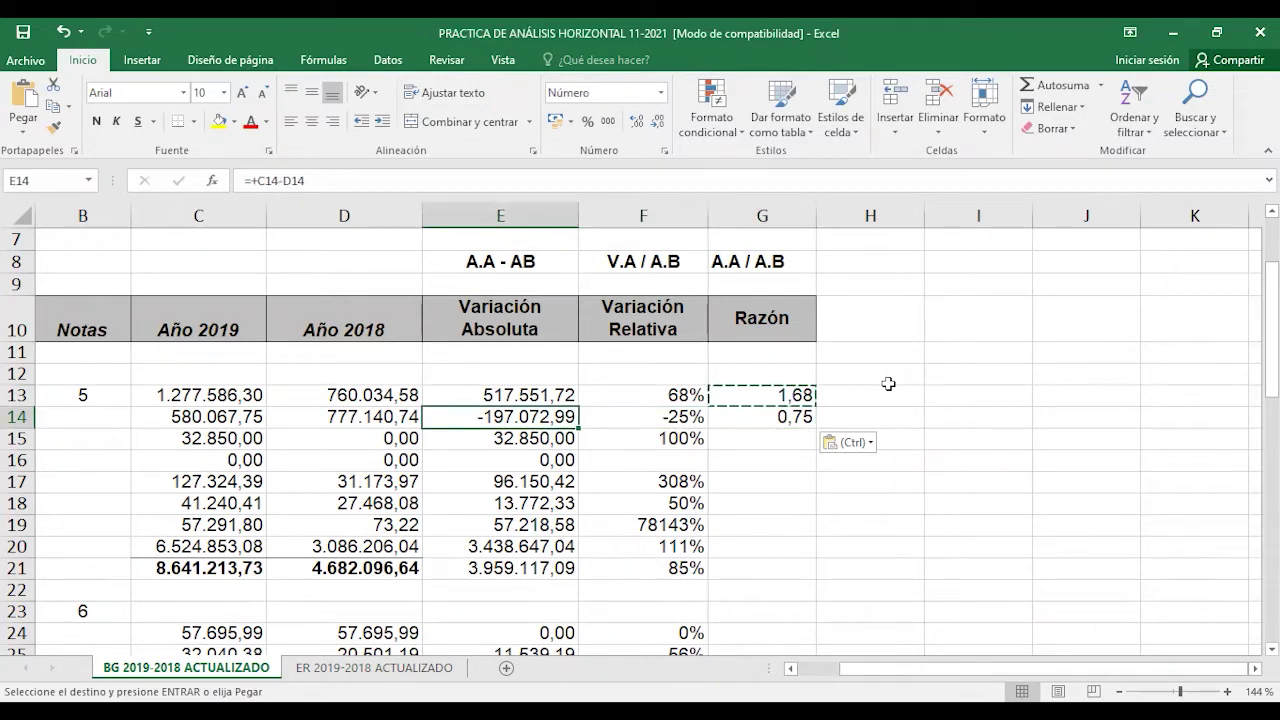
key(Right)
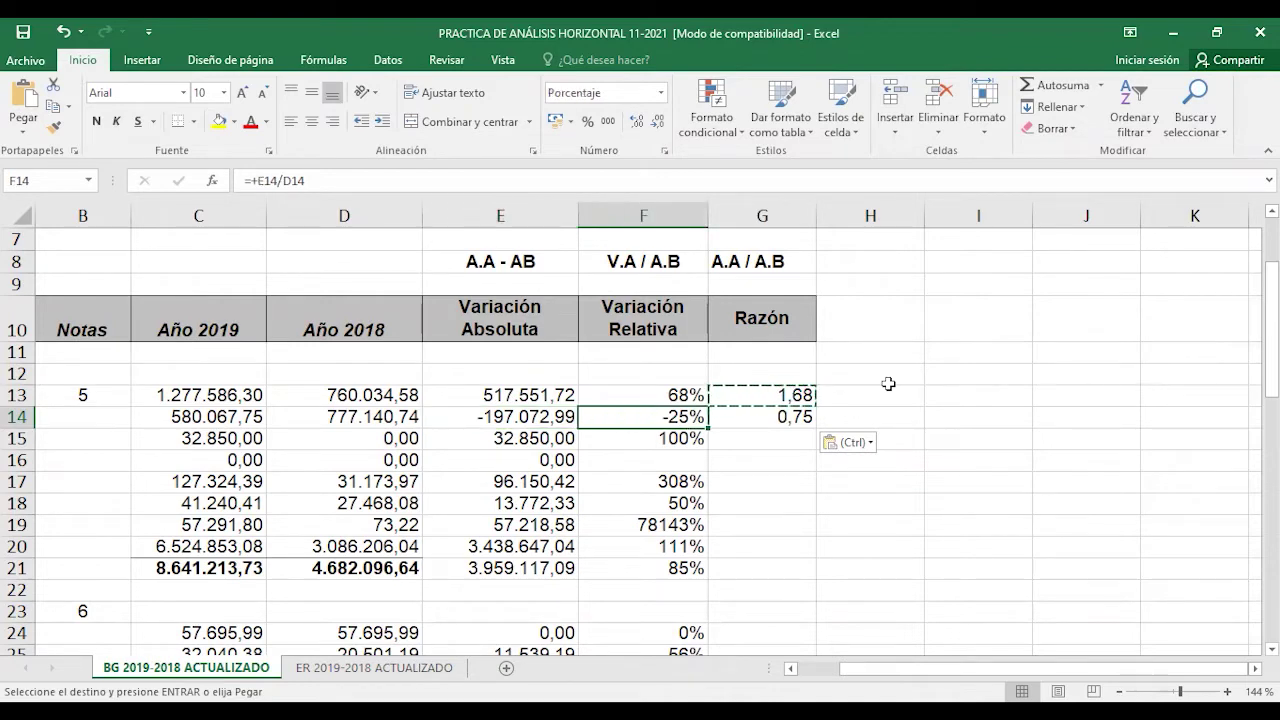
key(Left)
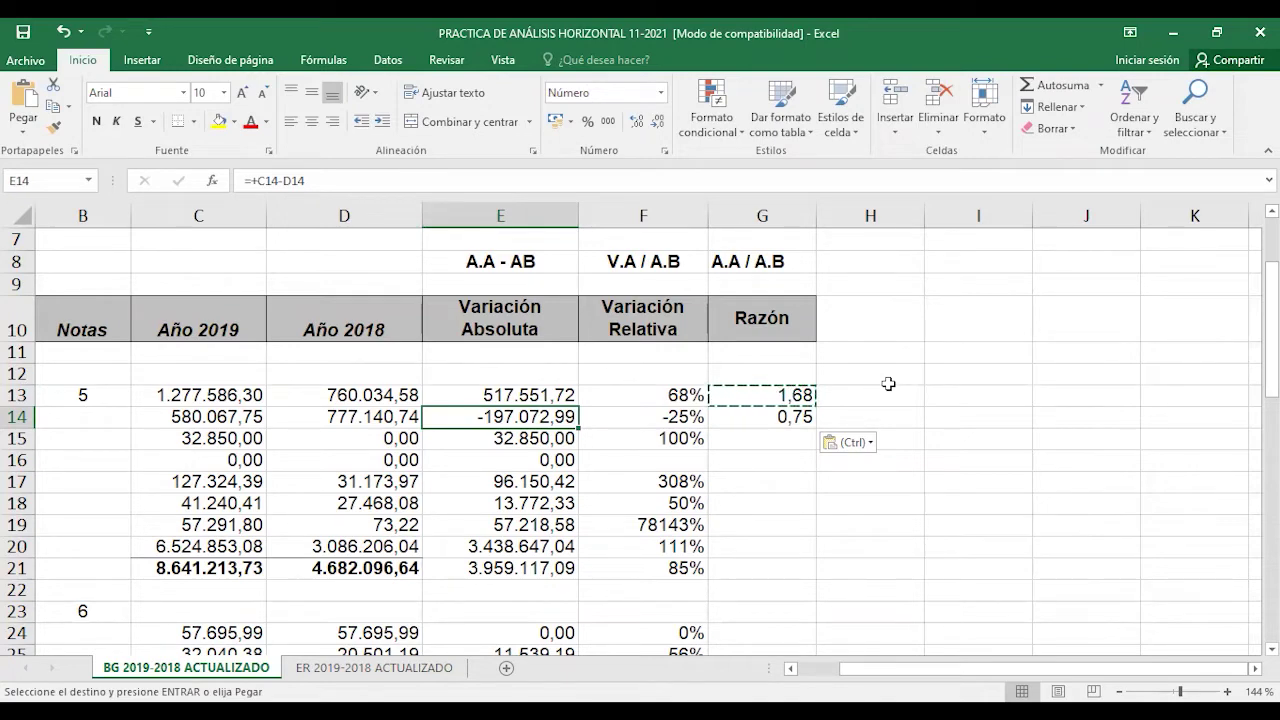
key(Left)
key(Left)
key(Left)
key(Left)
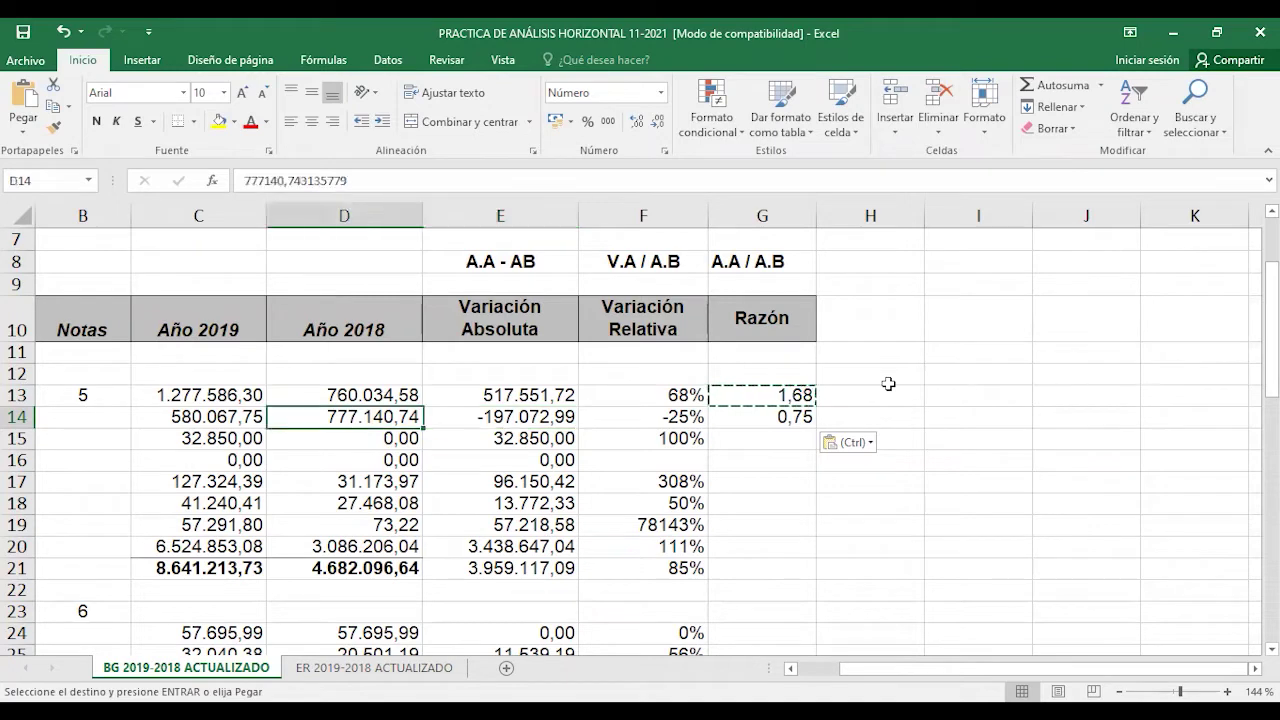
key(Right)
key(Right)
key(Right)
key(Right)
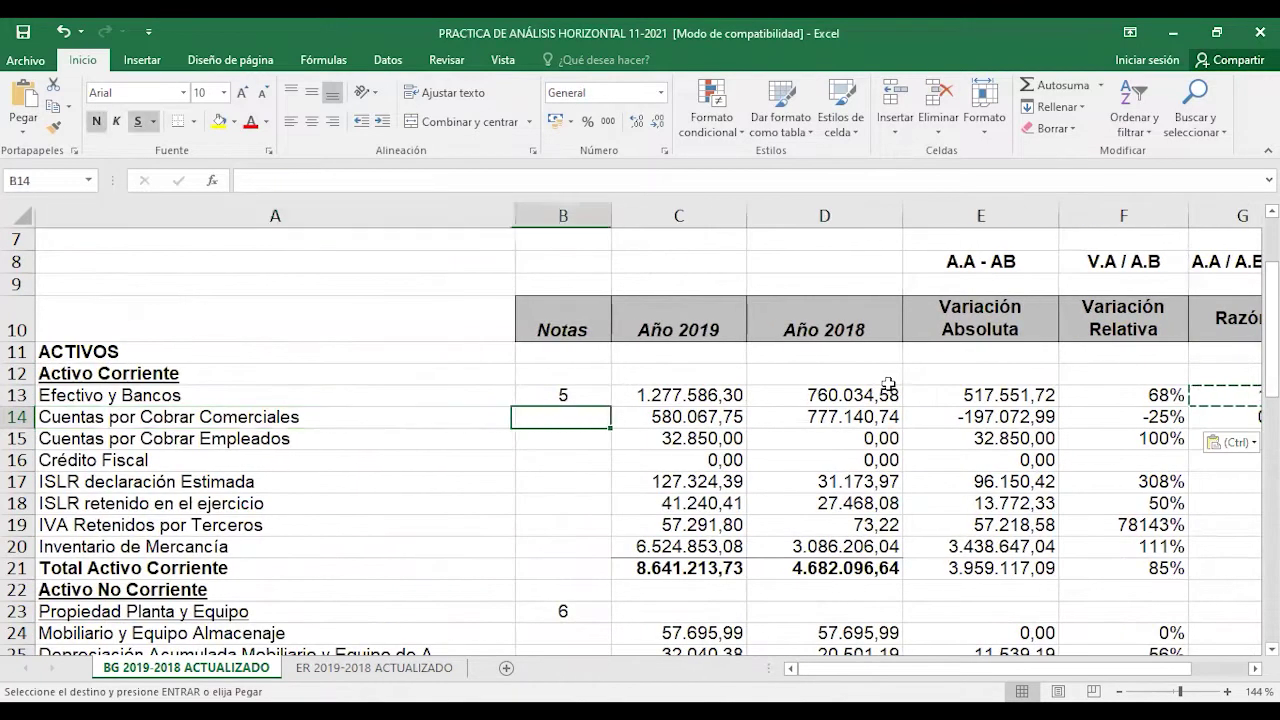
- Check the 2019 balance of Cuentas por Cobrar Comerciales in C14 against its variations and ratio
key(Left)
key(Left)
key(Right)
key(Left)
key(Right)
key(Left)
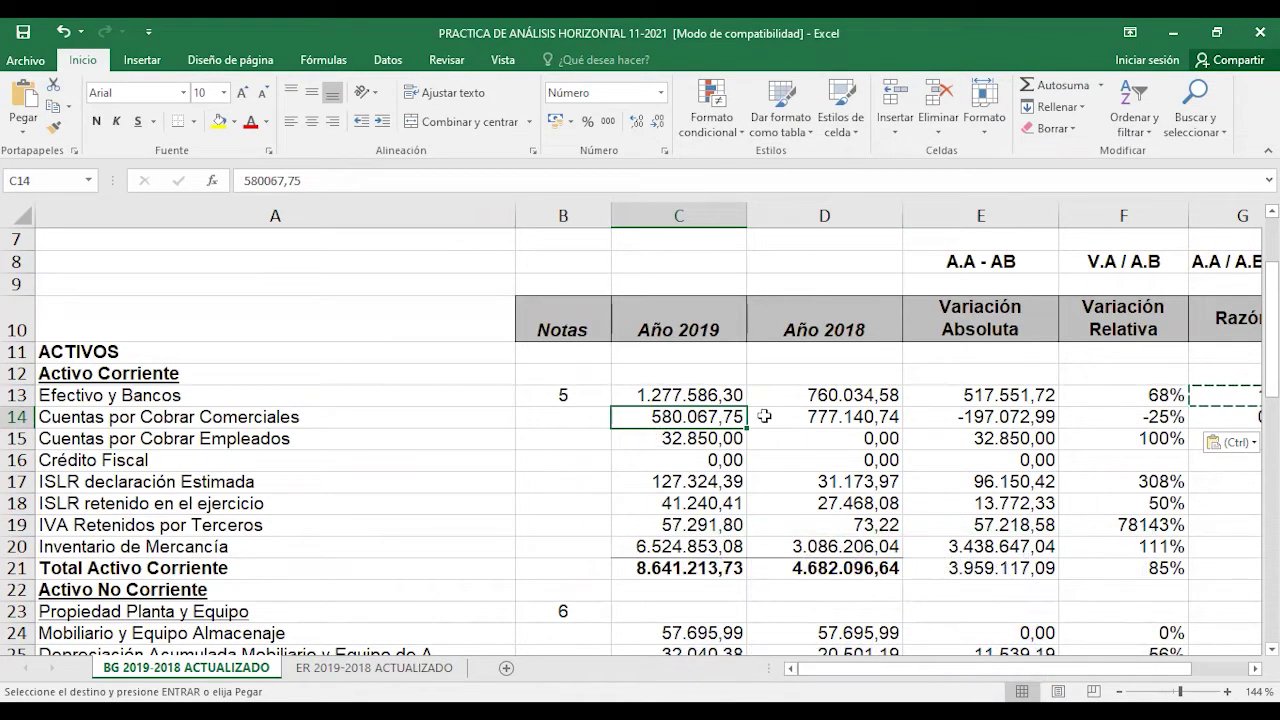
key(Right)
key(Right)
key(Right)
key(Right)
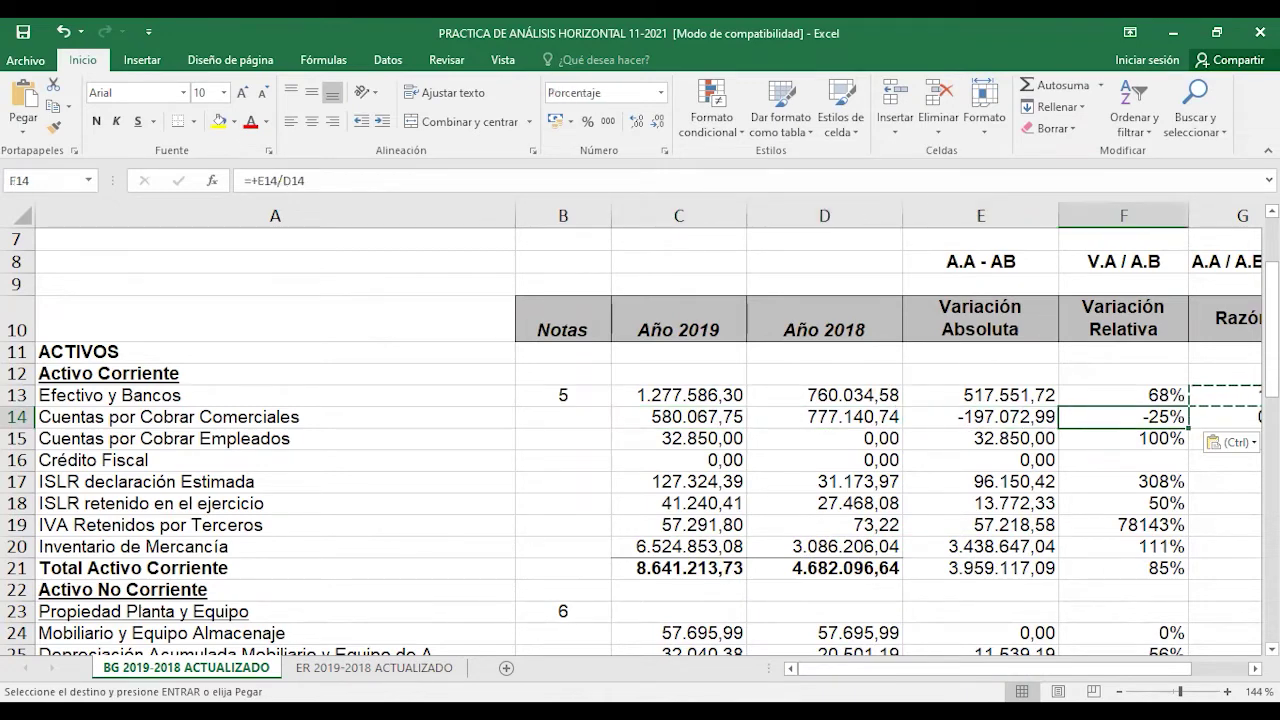
key(Left)
key(Left)
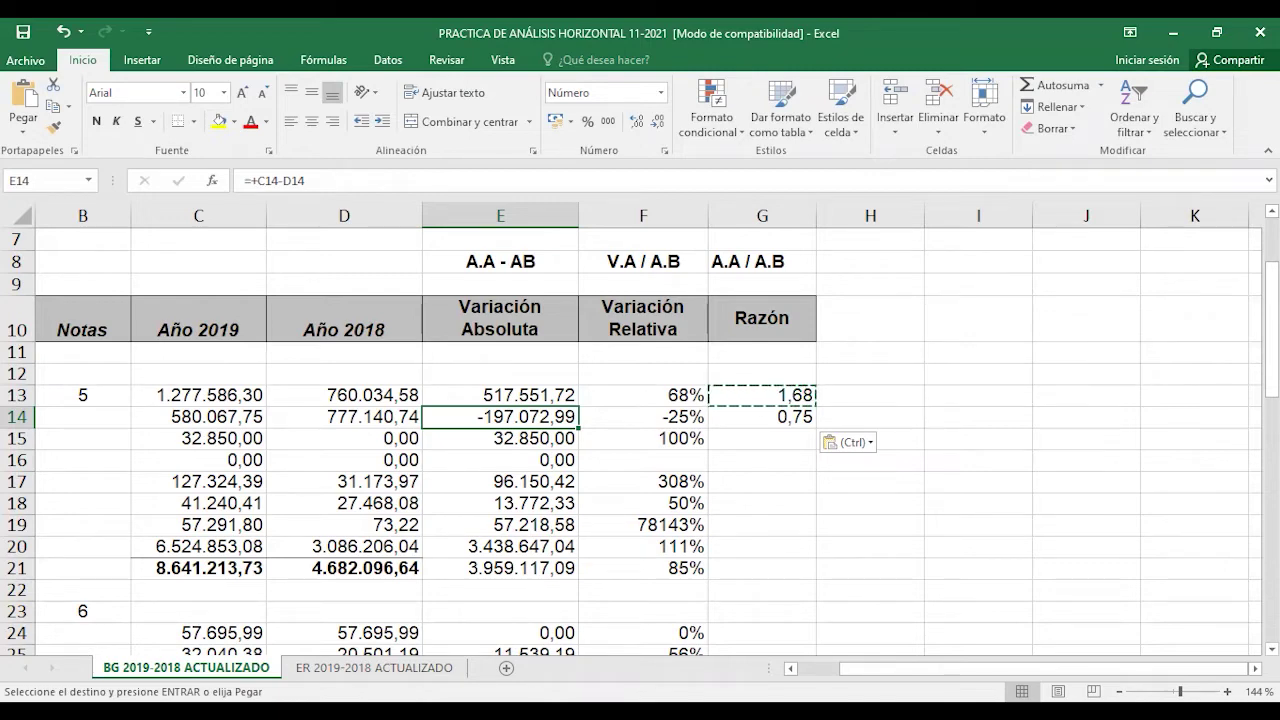
click(643, 416)
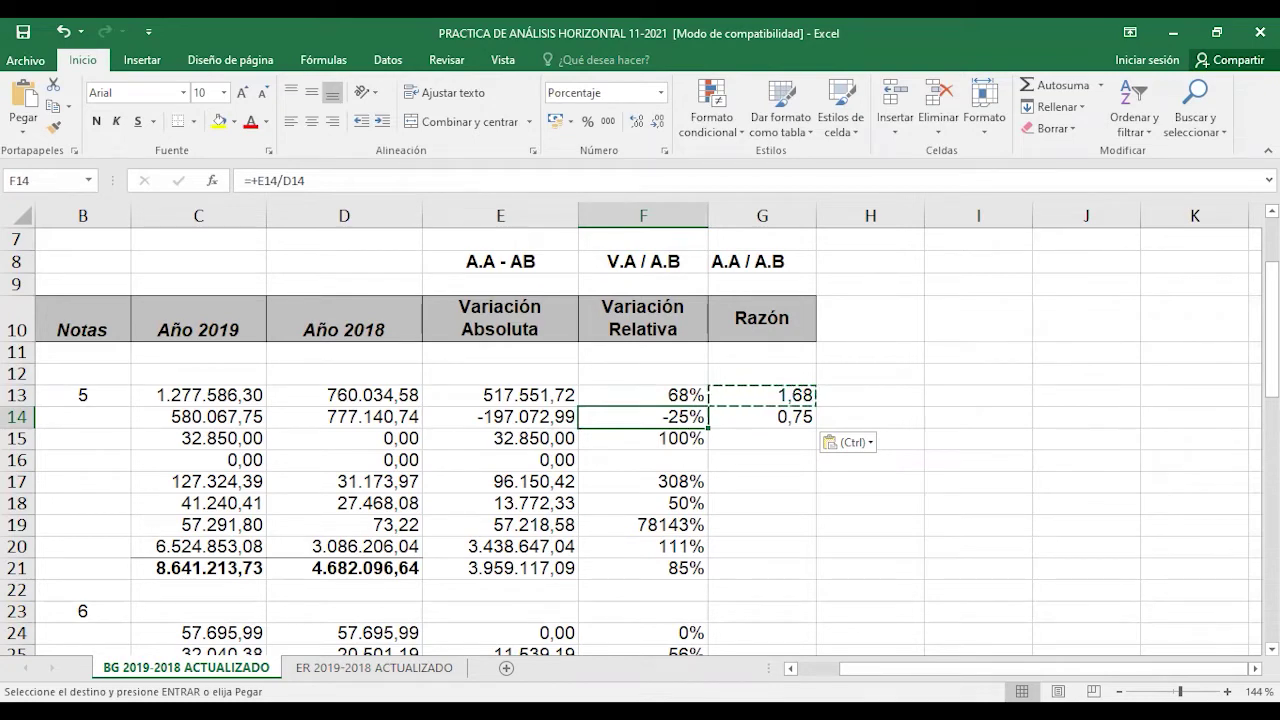
click(762, 416)
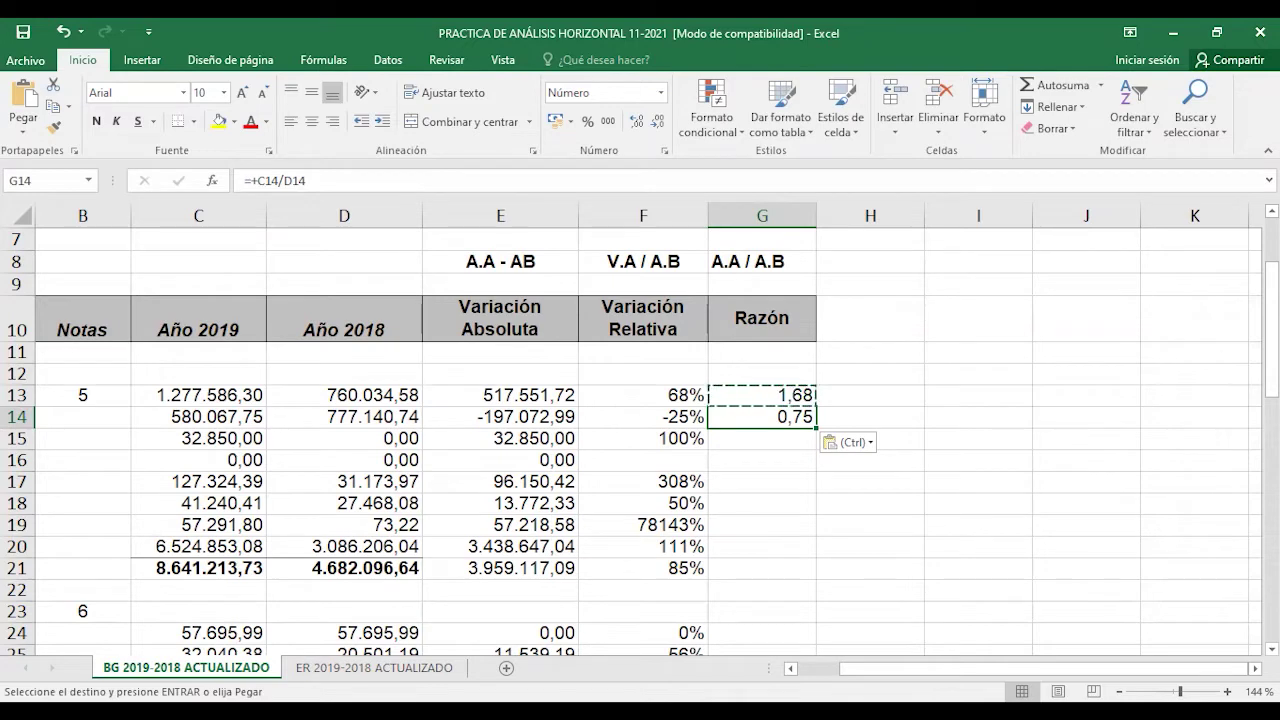
- Copy the ratio formula from G14 to G15:G21 for the remaining current asset accounts and their total
key(Down)
key(Up)
click(55, 110)
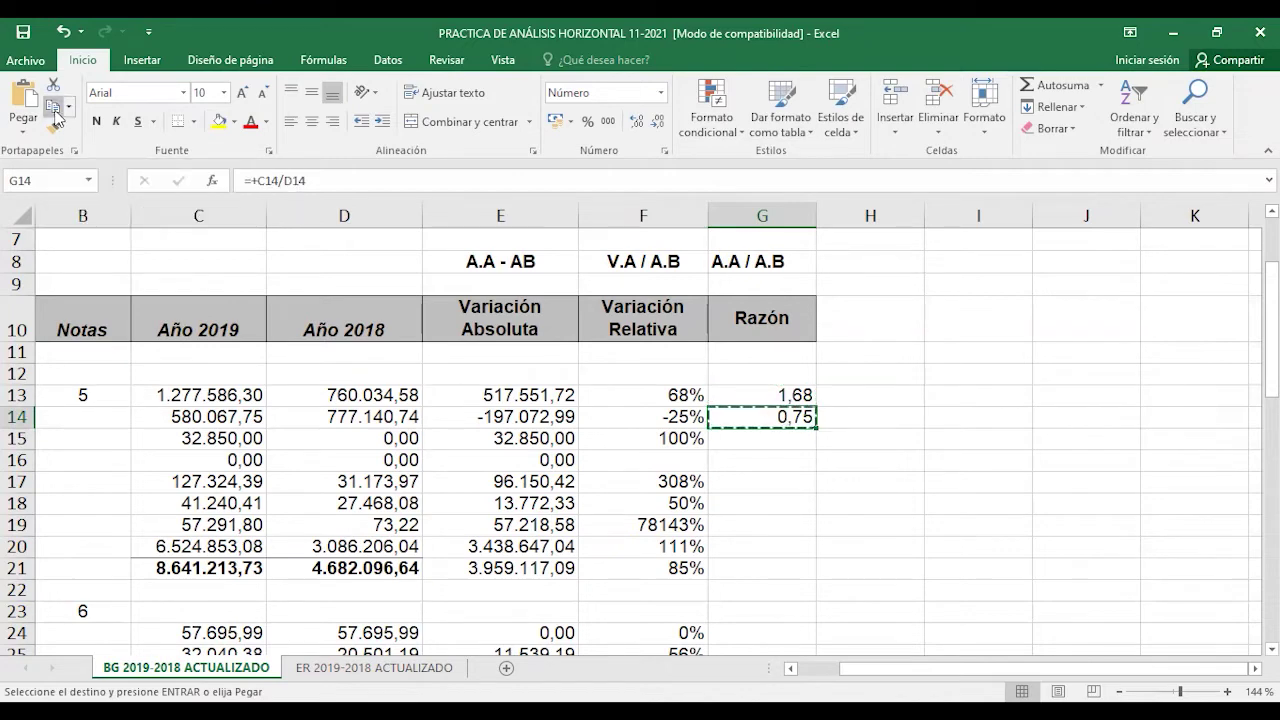
key(Down)
key(shift+Down)
key(shift+Down)
key(shift+Down)
key(shift+Down)
key(shift+Down)
key(shift+Down)
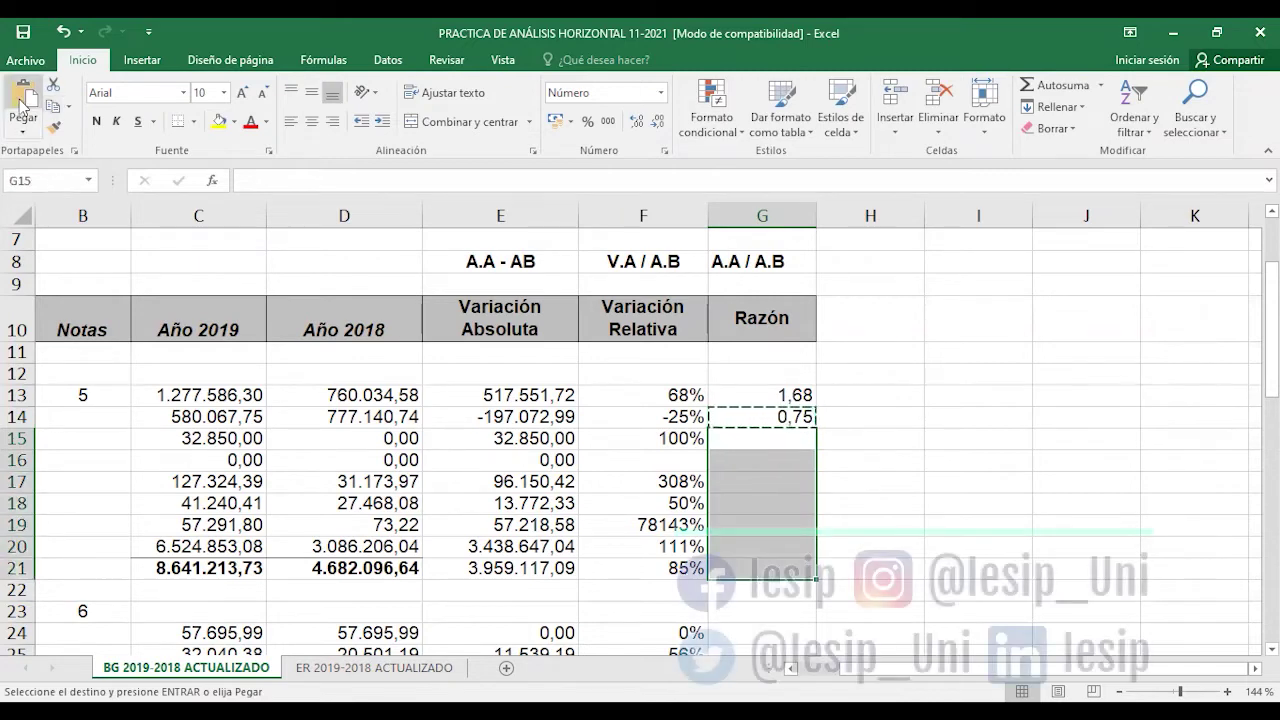
click(22, 105)
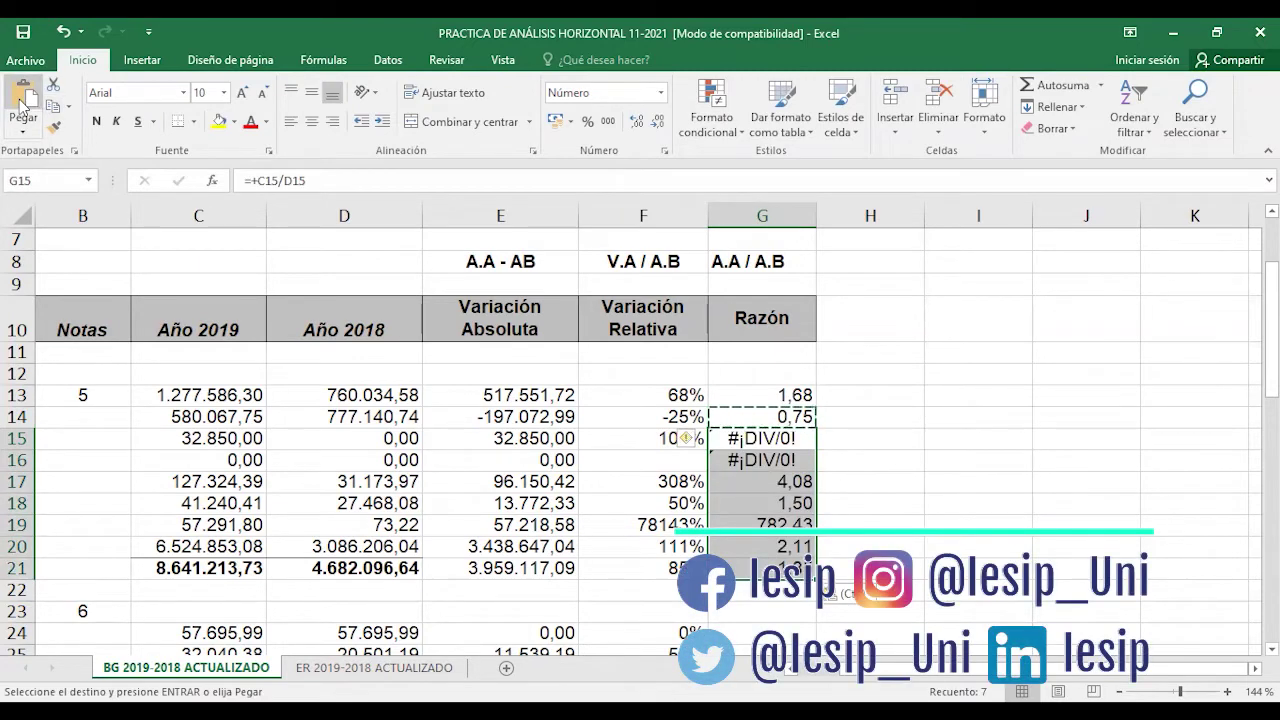
- Clear the ratio formulas that divide by zero in G15 and G16
key(Down)
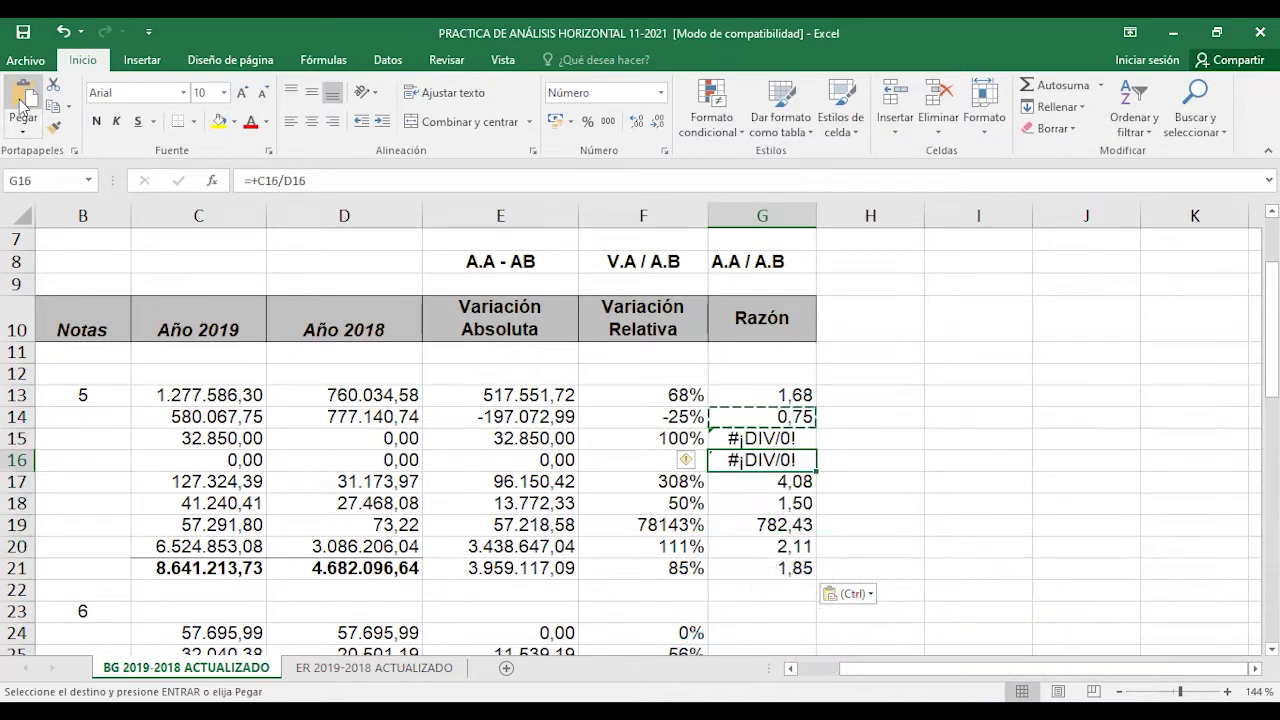
key(Up)
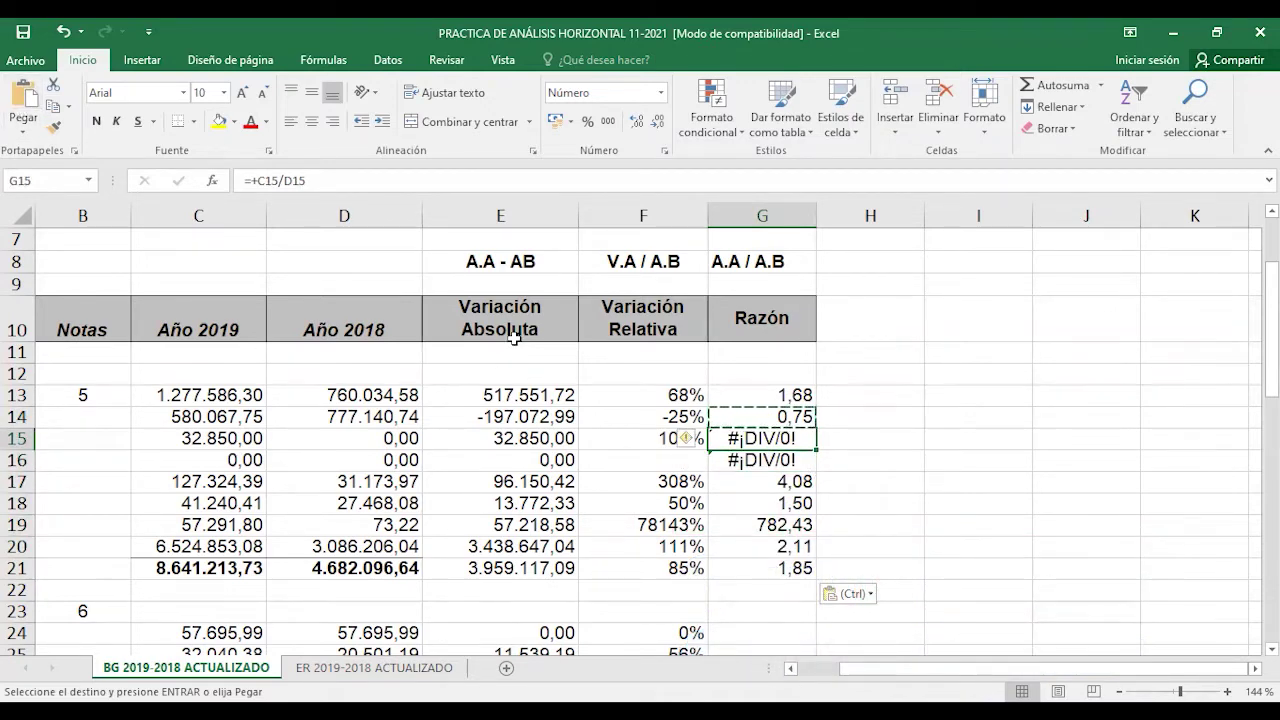
key(F2)
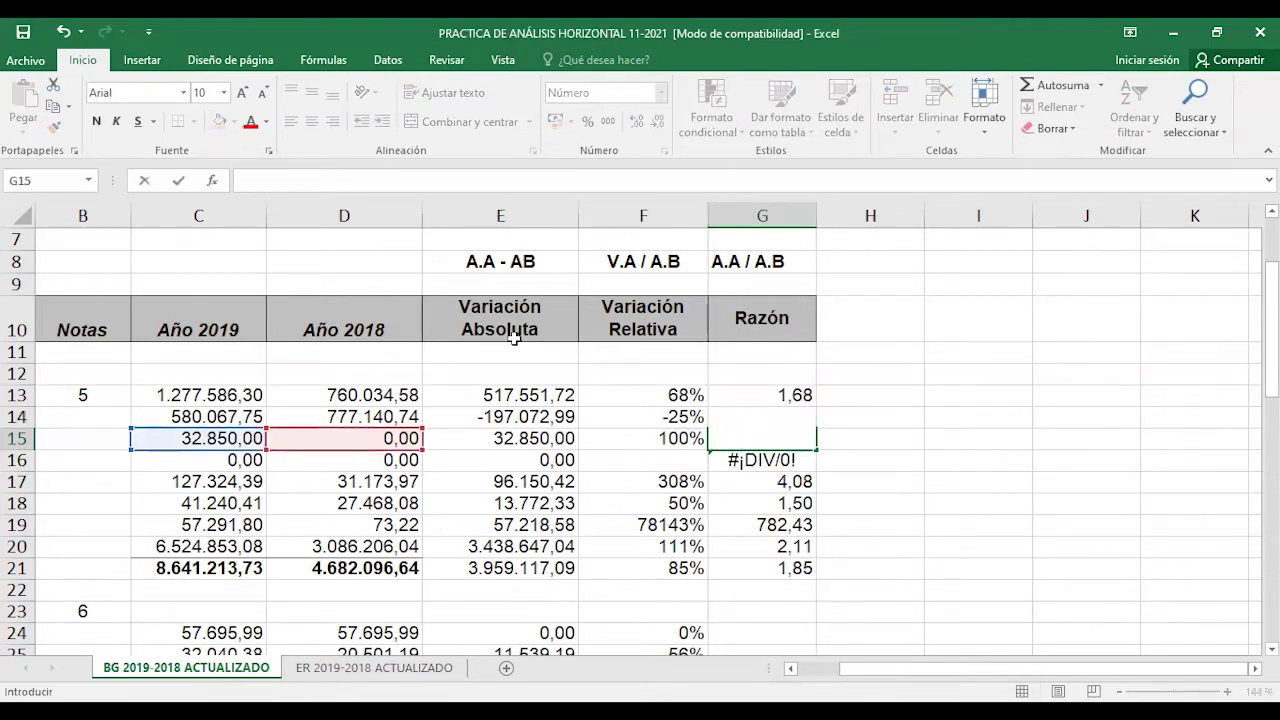
key(Return)
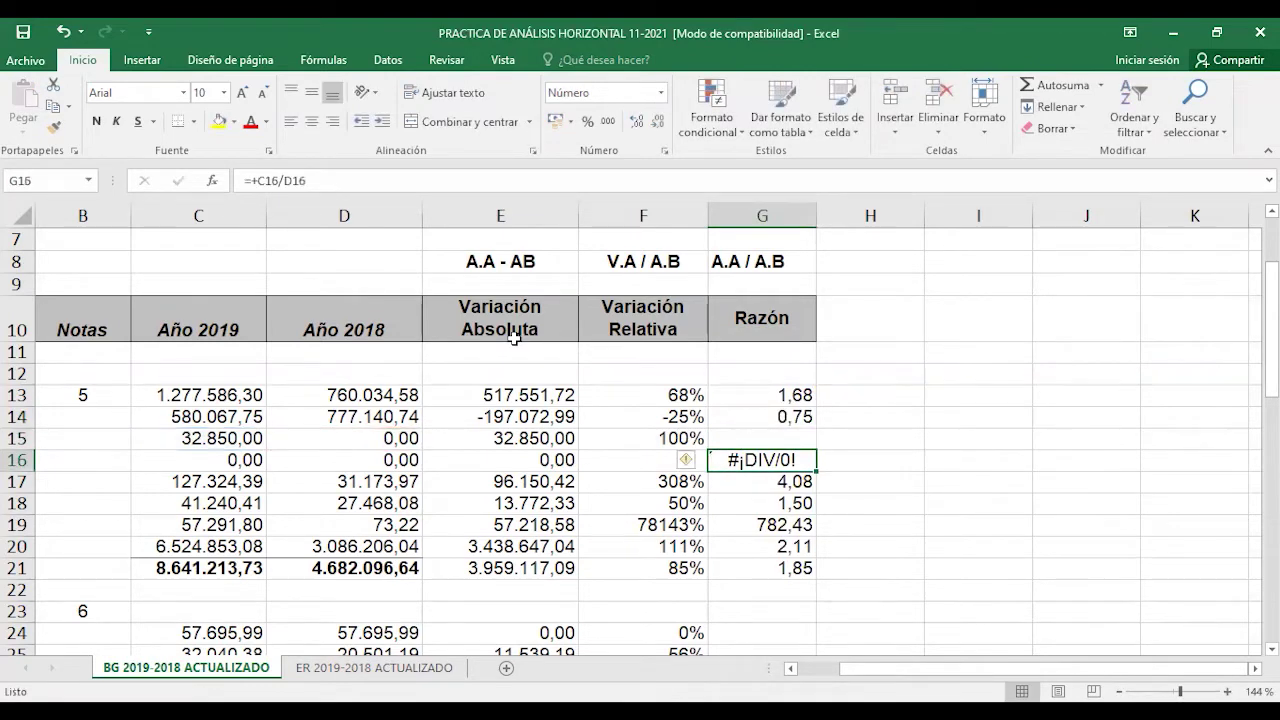
key(F2)
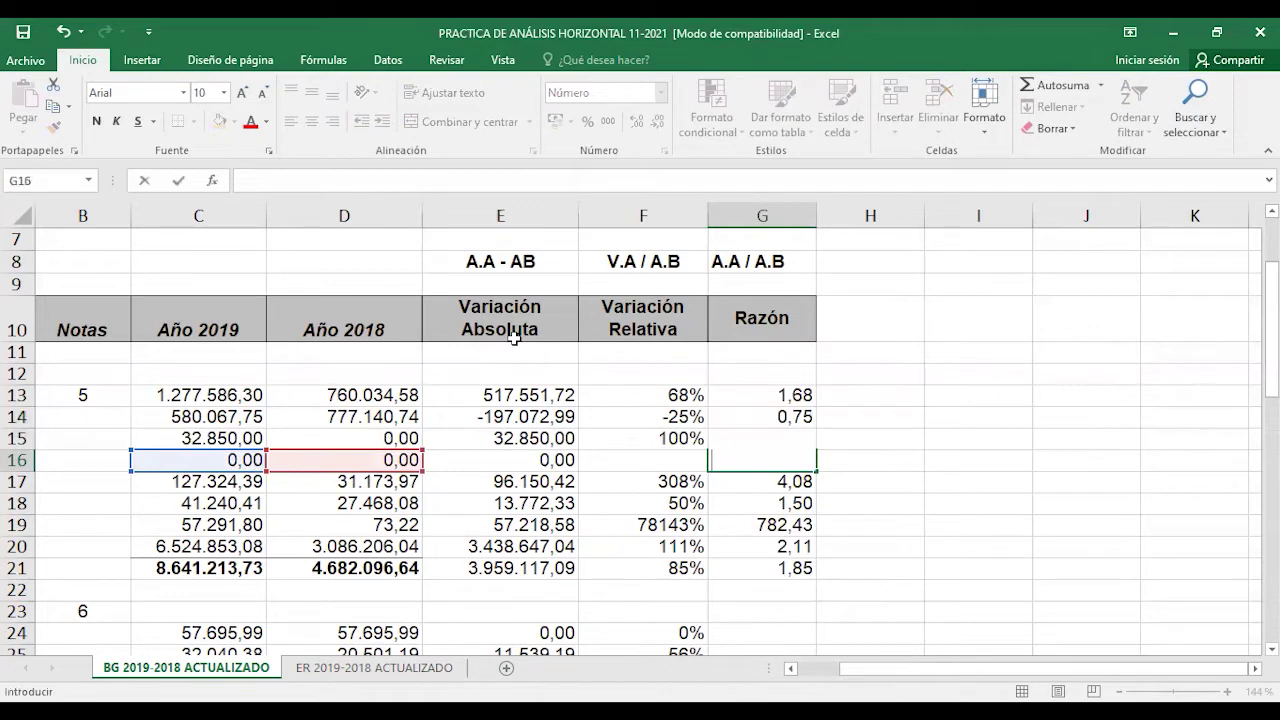
key(shift+Return)
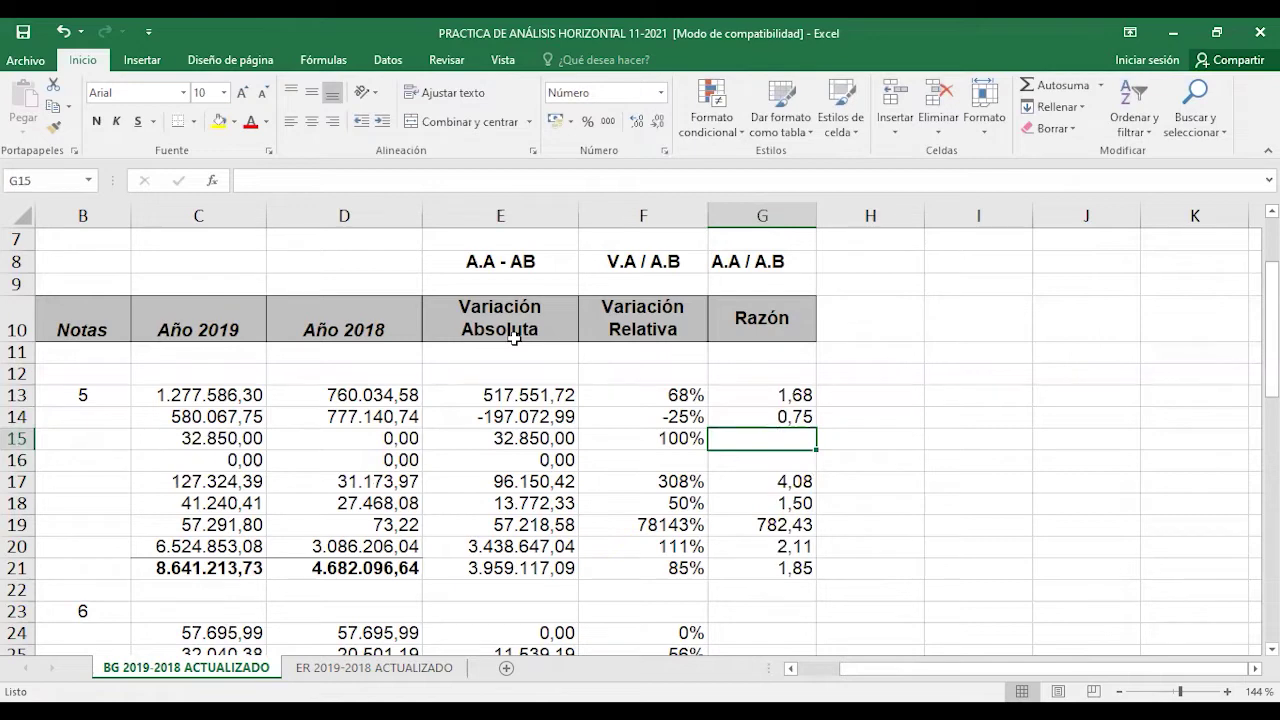
- Enter a ratio of 1 for Cuentas por Cobrar Empleados in G15 and check it against the row's balances and variations
text(1)
key(Return)
key(Up)
key(Left)
key(Left)
key(Left)
key(Left)
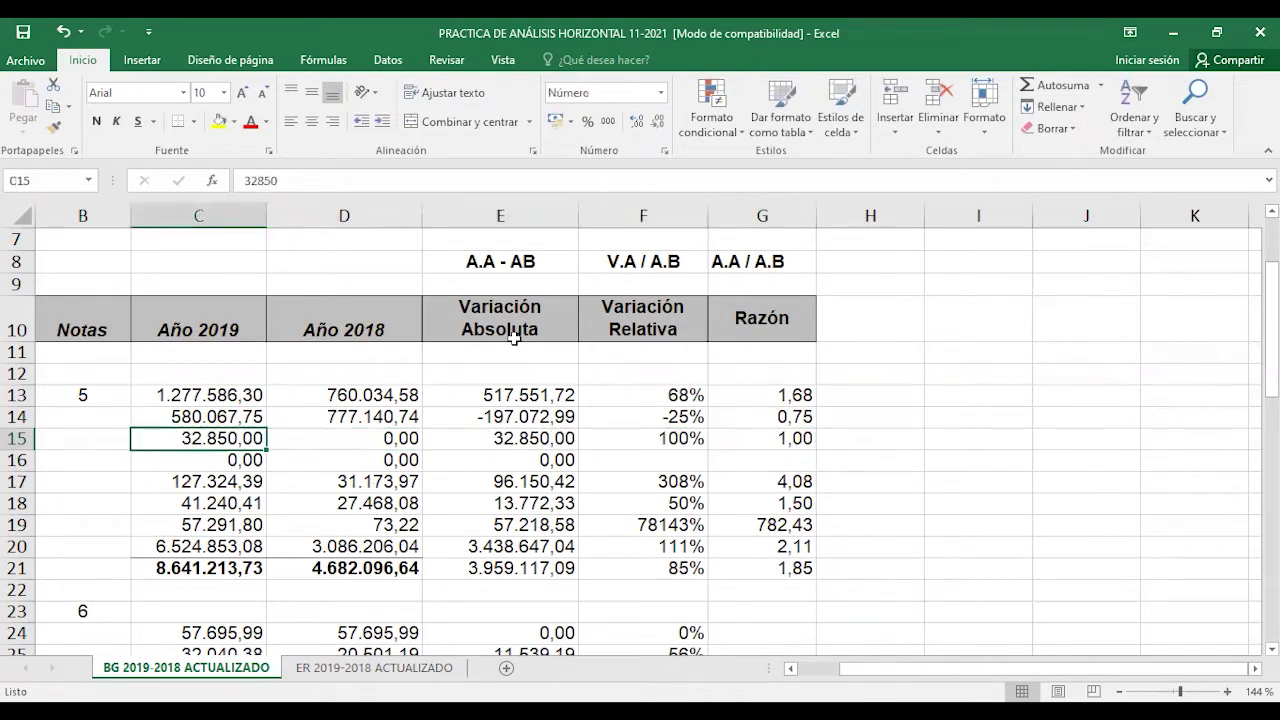
key(Right)
key(Right)
key(Right)
key(Right)
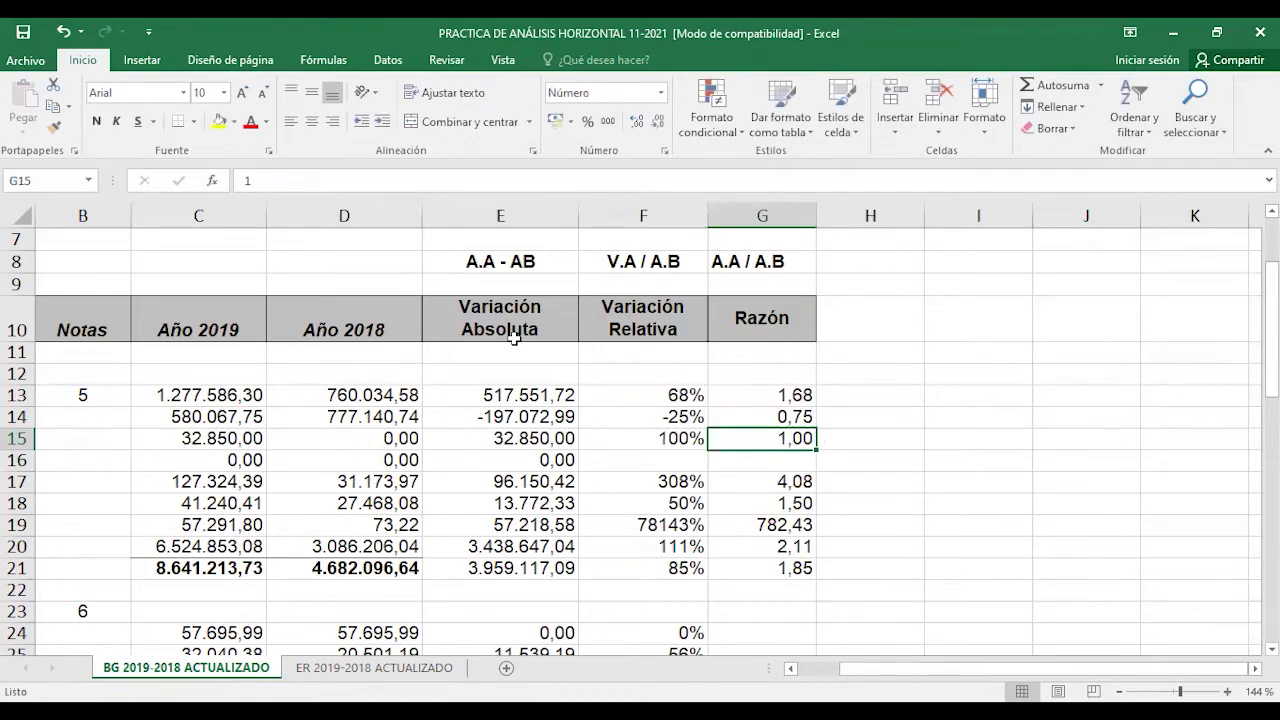
- Examine the relative variations in column F down through the accounts that still lack a ratio
key(Left)
key(Down)
key(Down)
key(Down)
key(Down)
key(Down)
key(Down)
key(Down)
key(Down)
key(Down)
key(Down)
key(Down)
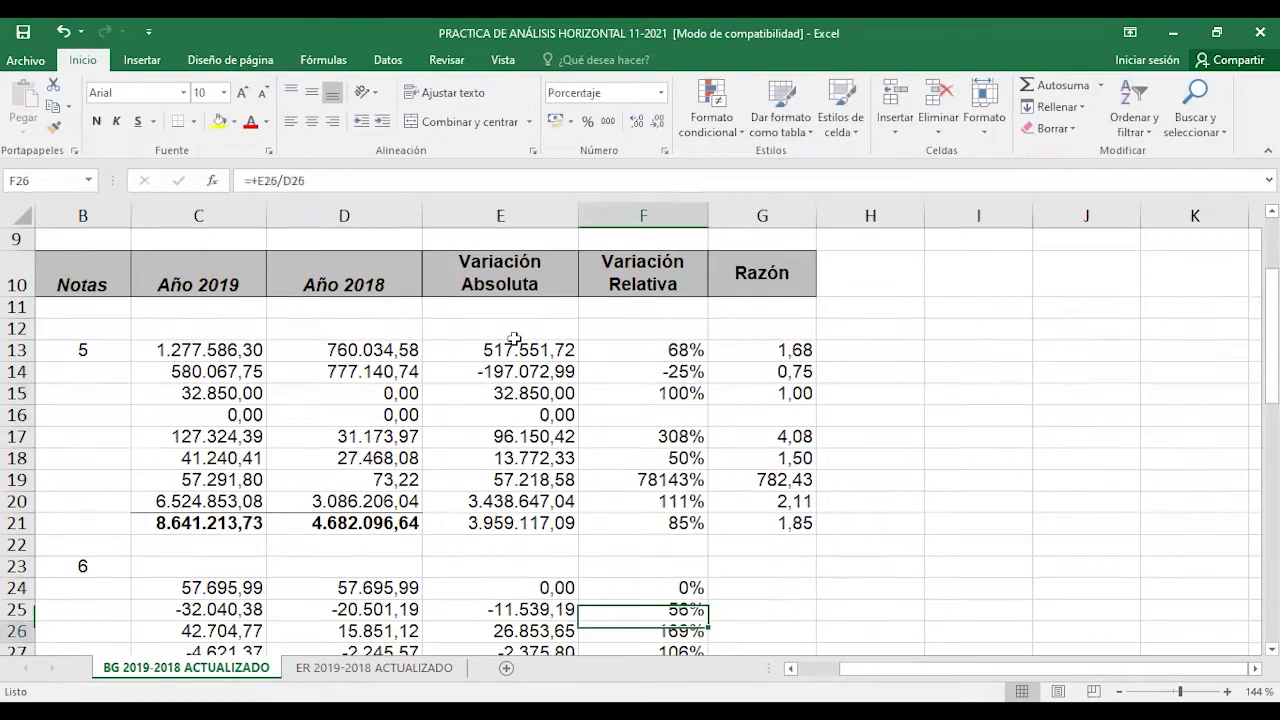
key(Down)
key(Down)
key(Down)
key(Down)
key(Down)
key(Down)
key(Down)
key(Down)
key(Down)
key(Down)
key(Down)
key(Down)
key(Down)
key(Down)
key(Down)
key(Down)
key(Down)
key(Down)
key(Down)
key(Down)
key(Up)
key(Up)
key(Up)
key(Up)
key(Up)
key(Up)
key(Up)
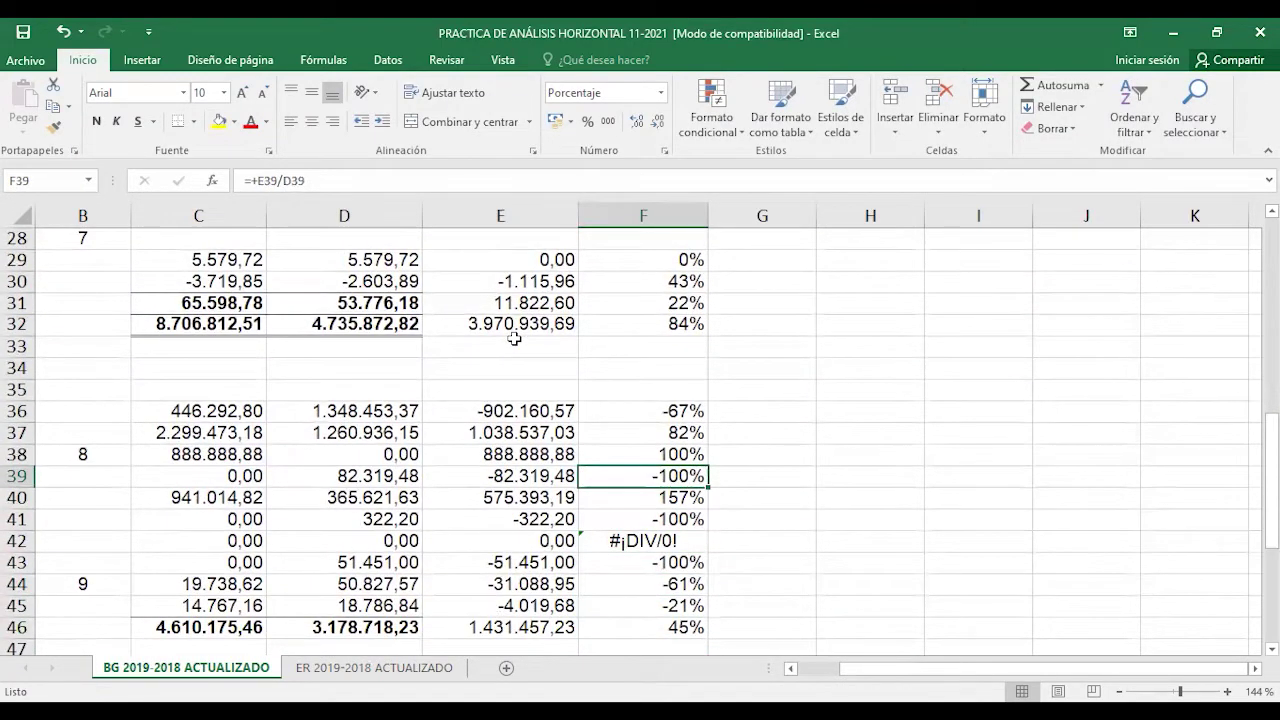
- Copy the ratio formula from G19 to G39 for the liability account in row 39
key(Right)
key(Up)
key(Up)
key(Up)
key(Up)
key(Up)
key(Up)
key(Up)
key(Up)
key(Up)
key(Up)
key(Up)
key(Up)
key(Up)
key(Up)
key(Up)
key(Up)
key(Up)
key(Up)
key(Up)
key(Up)
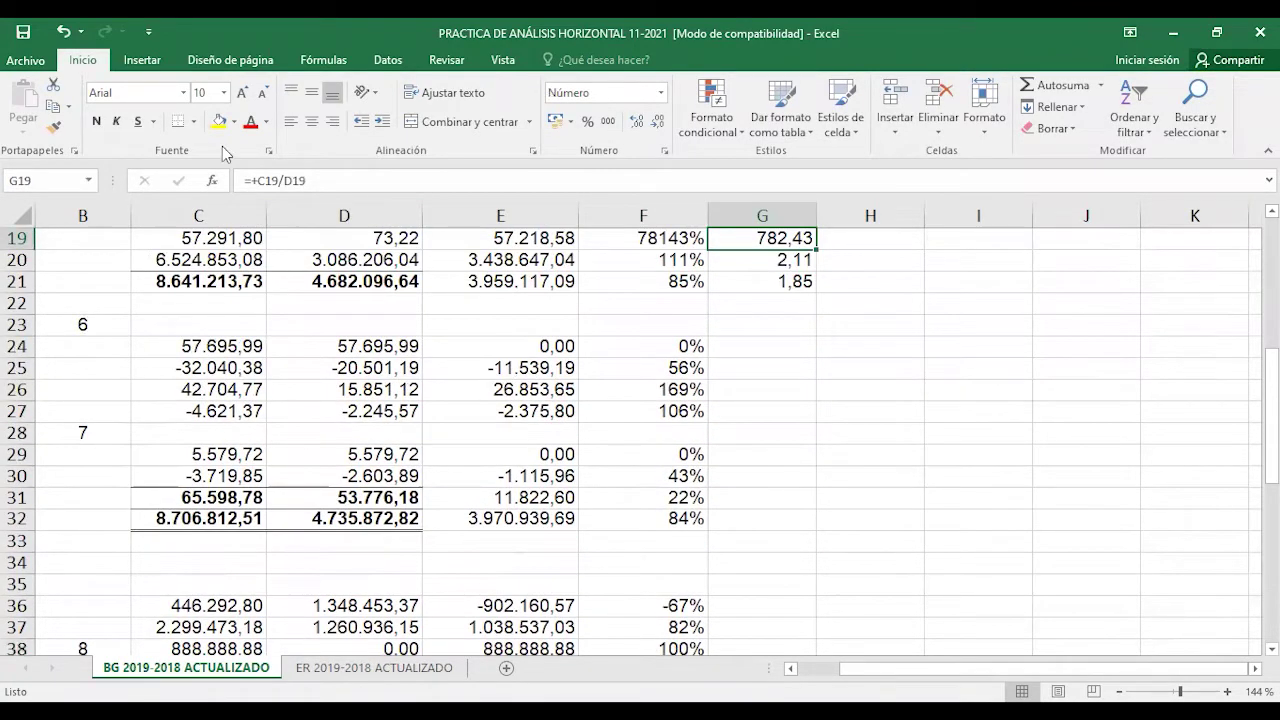
click(53, 107)
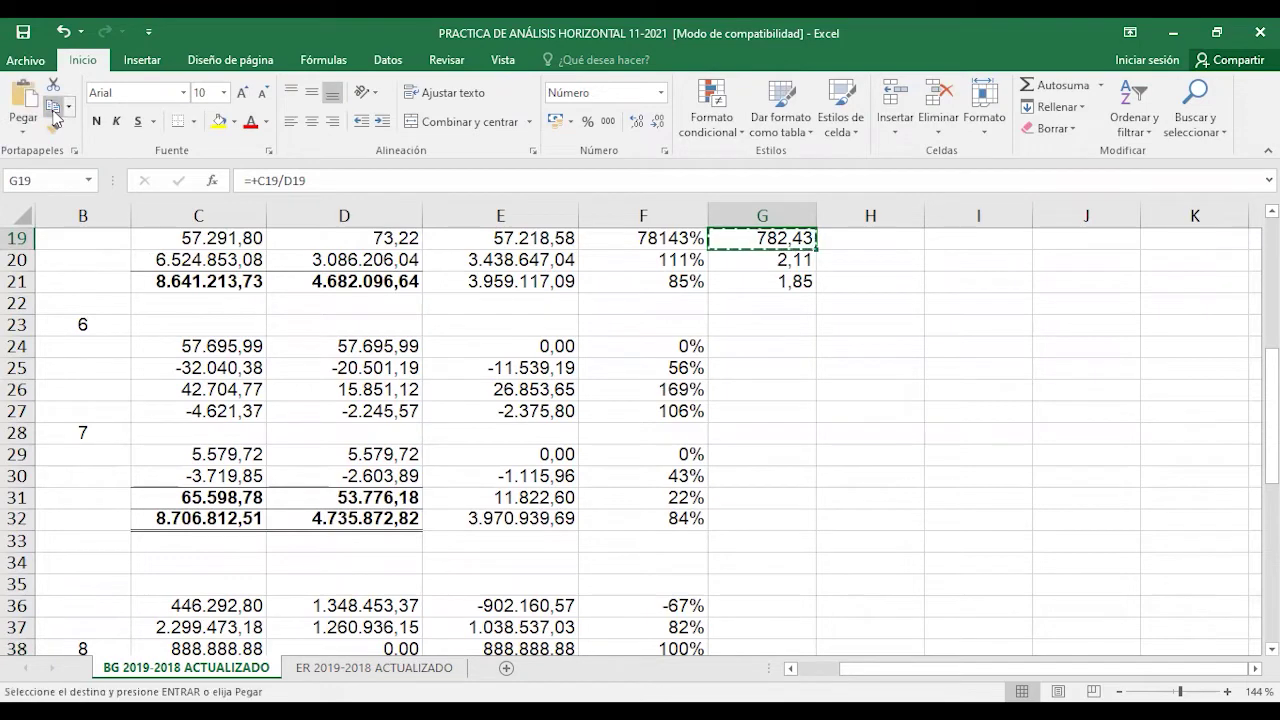
key(Down)
key(Down)
key(Down)
key(Down)
key(Down)
key(Down)
key(Down)
key(Down)
key(Down)
key(Down)
key(Down)
key(Down)
key(Down)
key(Down)
key(Down)
key(Down)
key(Down)
key(Down)
key(Down)
key(Down)
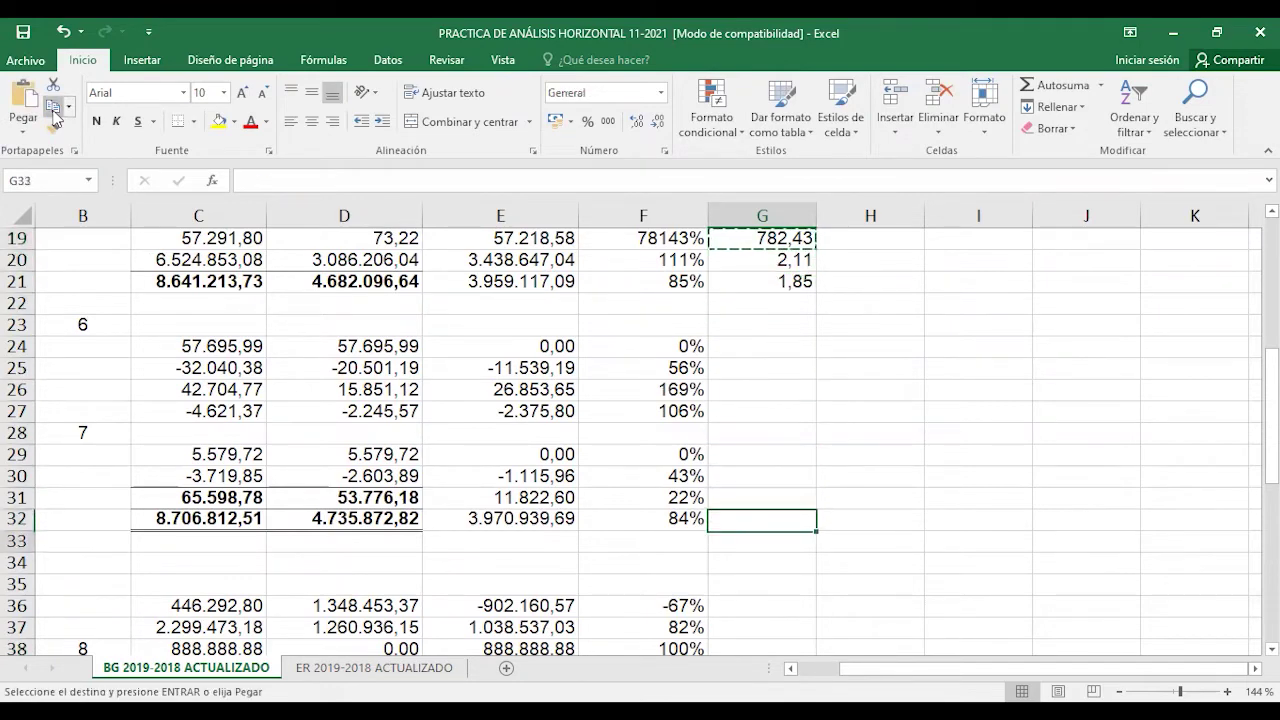
key(Up)
key(Up)
key(Up)
key(Up)
key(Up)
key(Up)
key(Up)
key(Up)
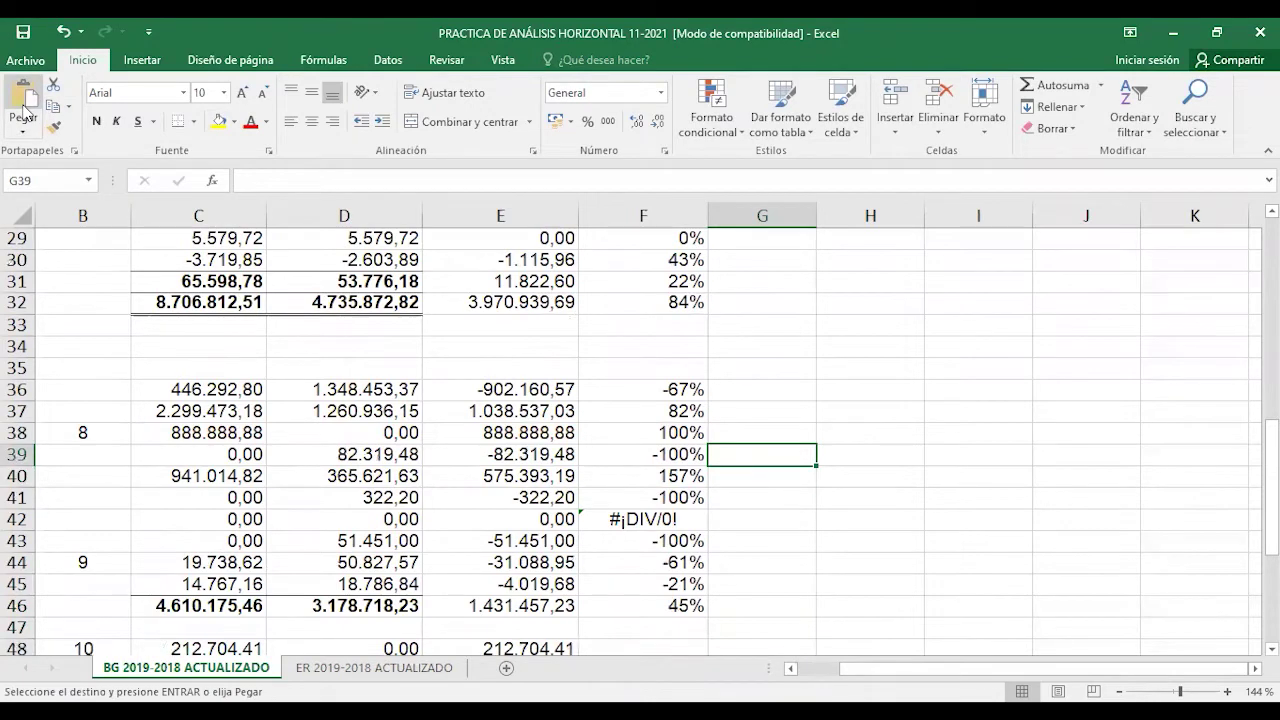
click(24, 113)
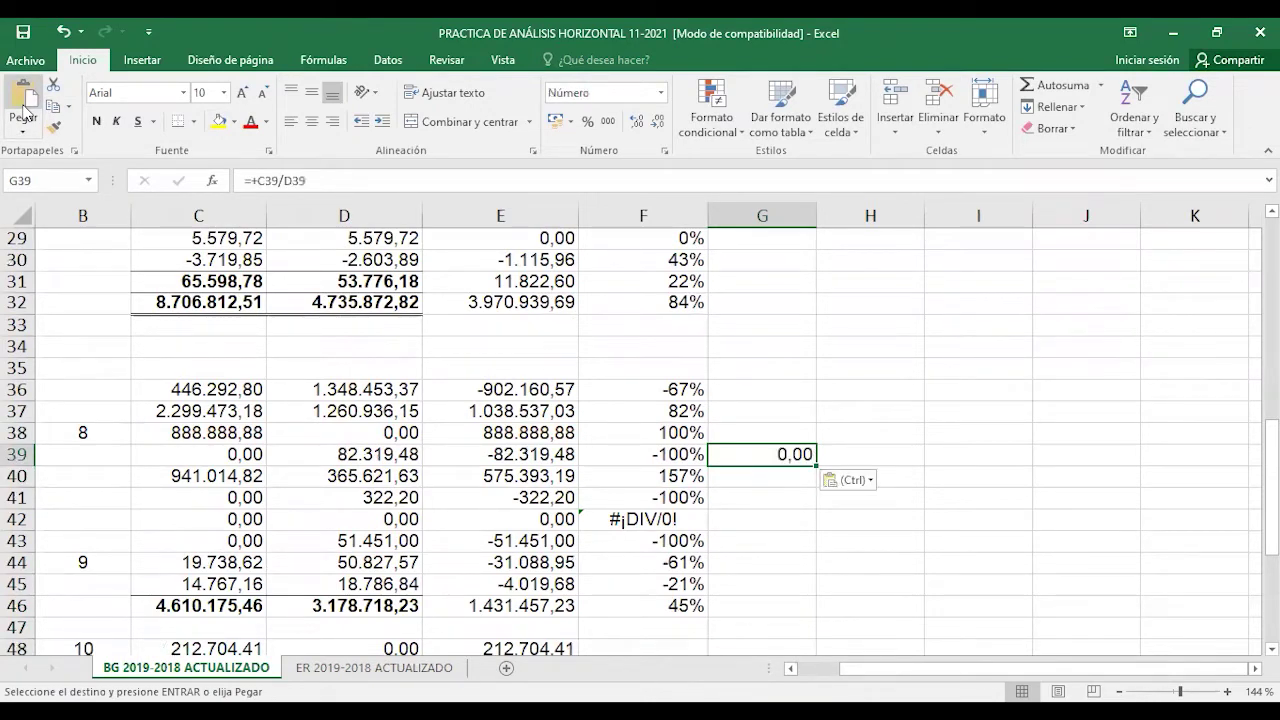
key(Right)
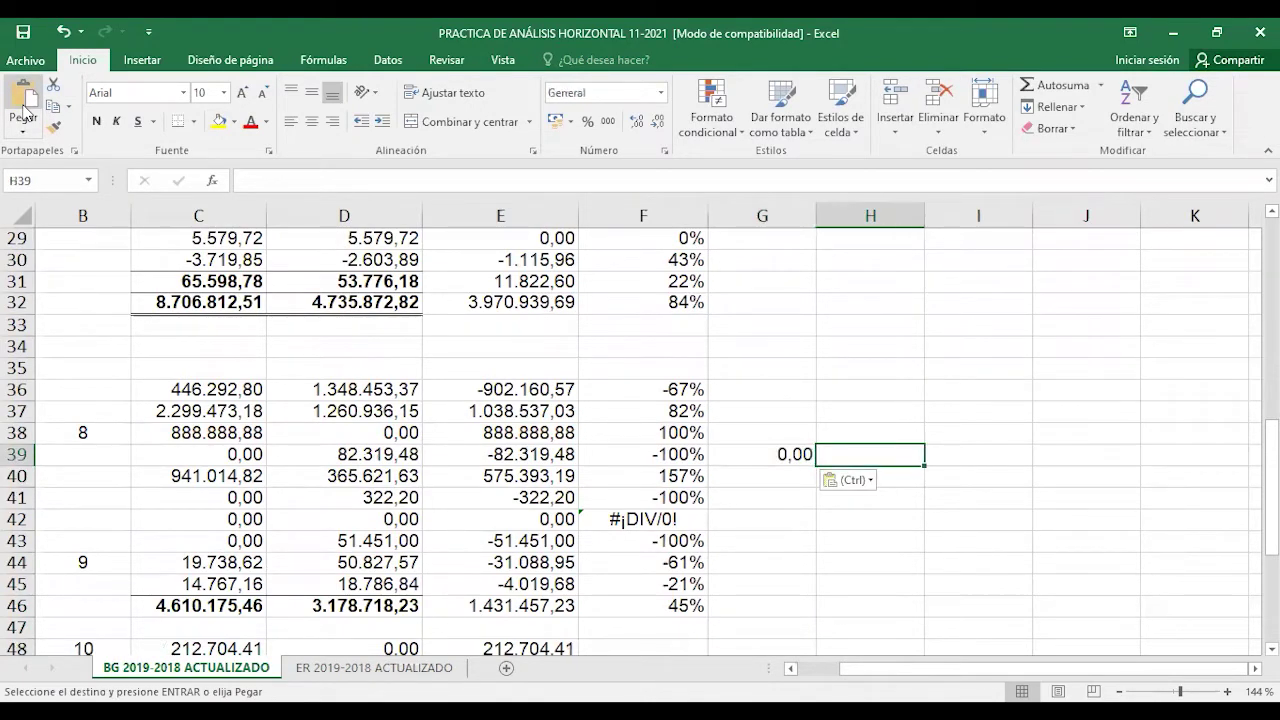
key(Right)
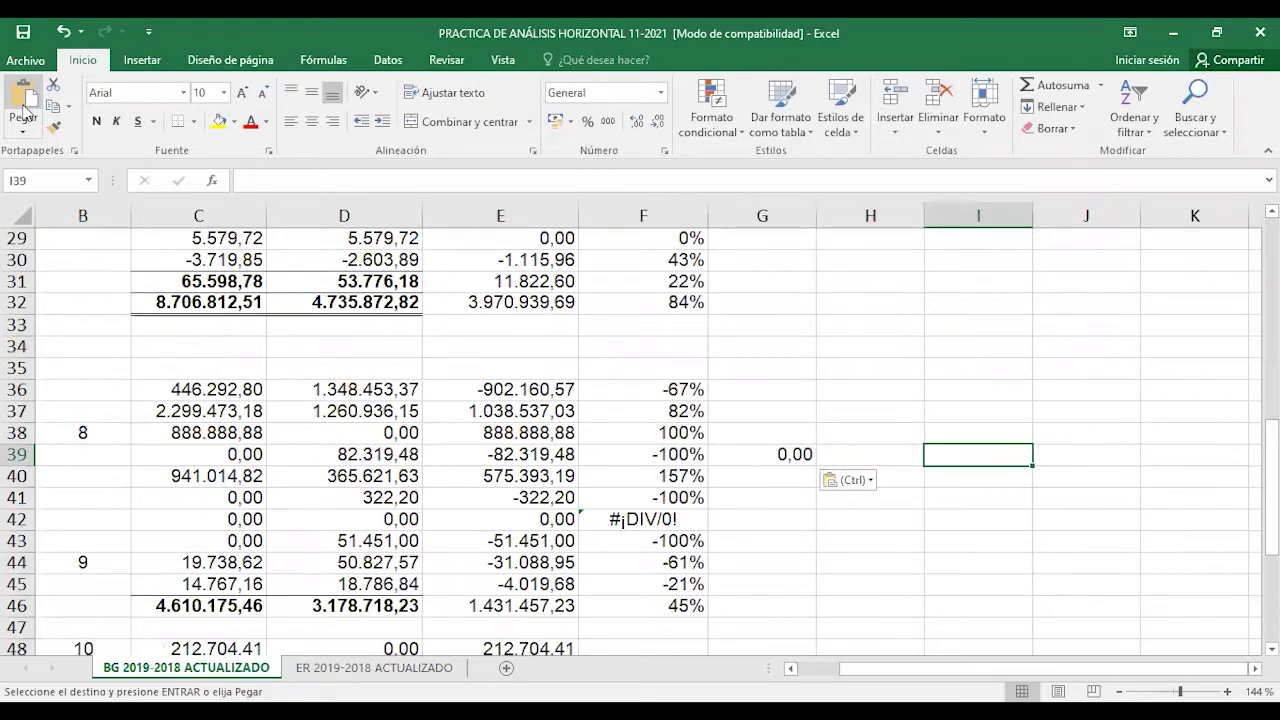
- Try the copied ratio formula and a ratio of 0 in G38
key(Left)
key(Left)
key(Up)
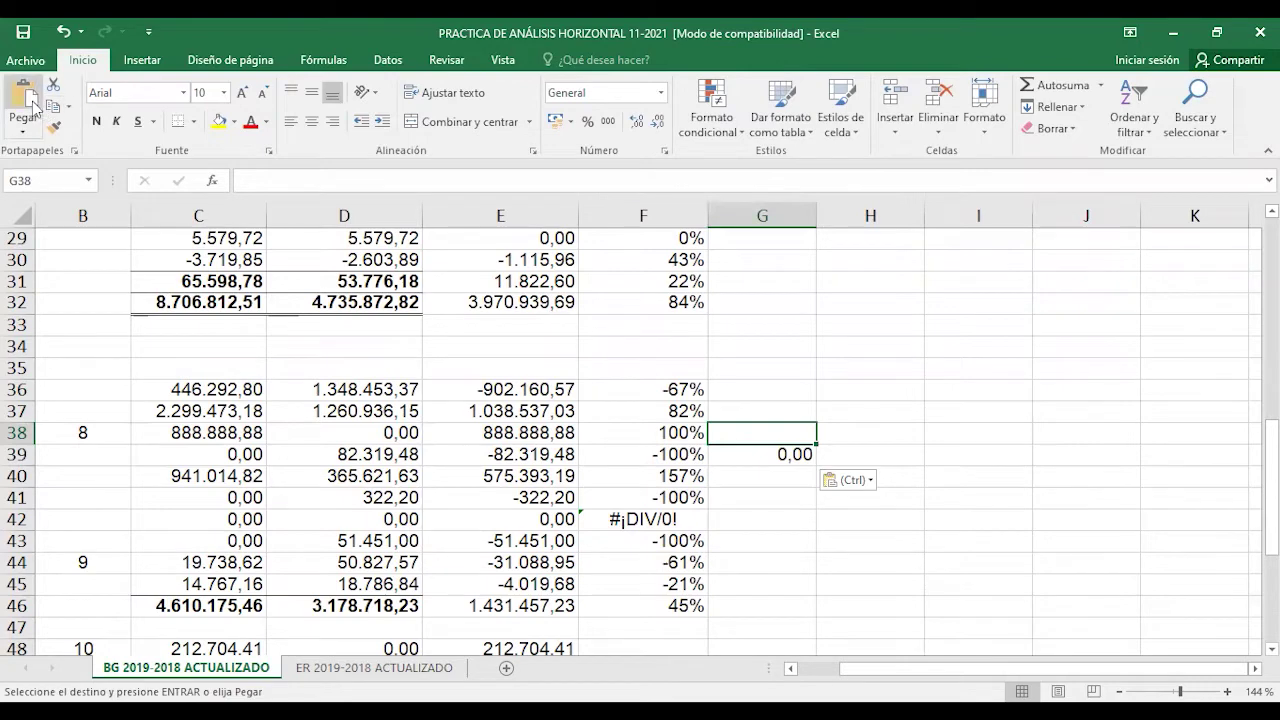
click(29, 104)
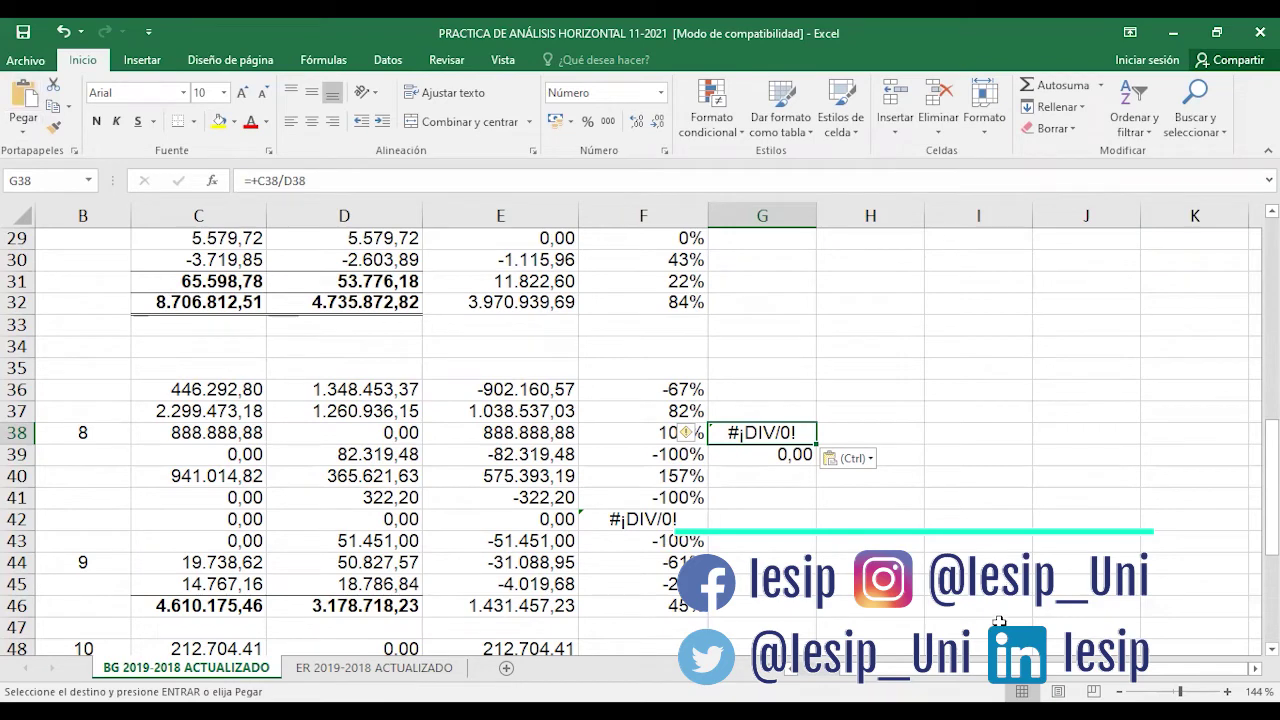
text(0)
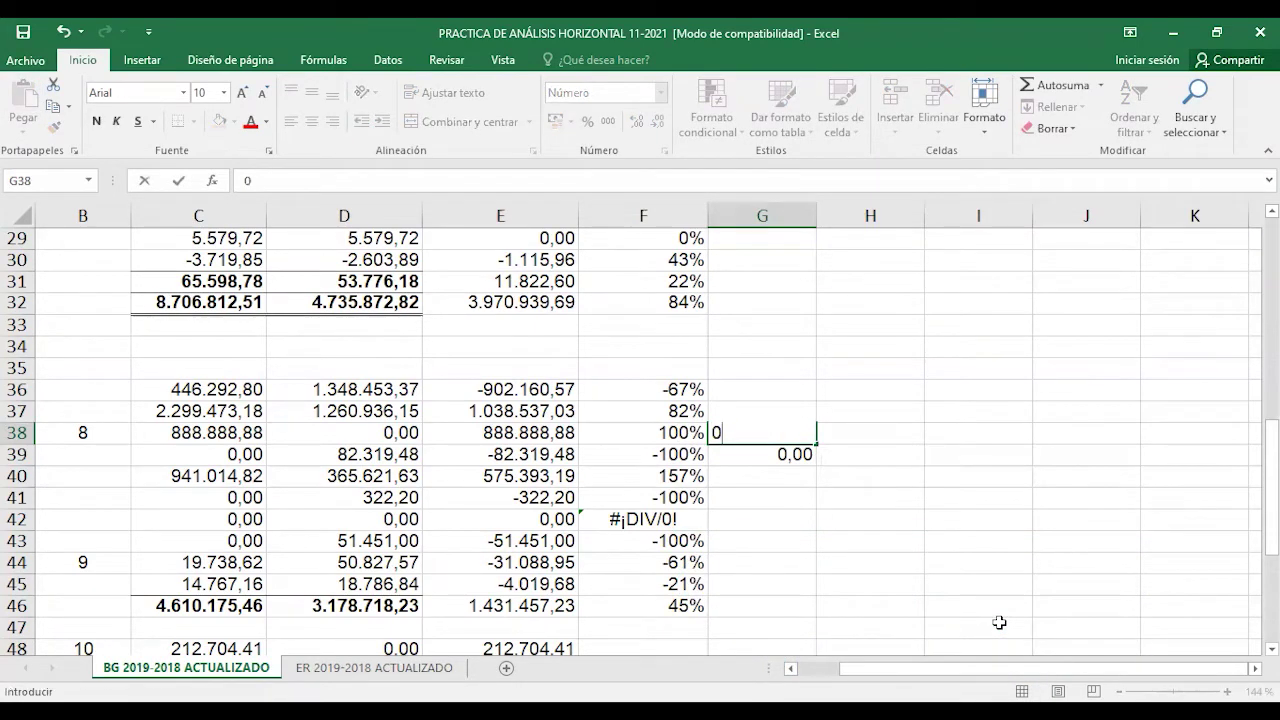
key(Return)
key(Up)
key(Up)
key(Down)
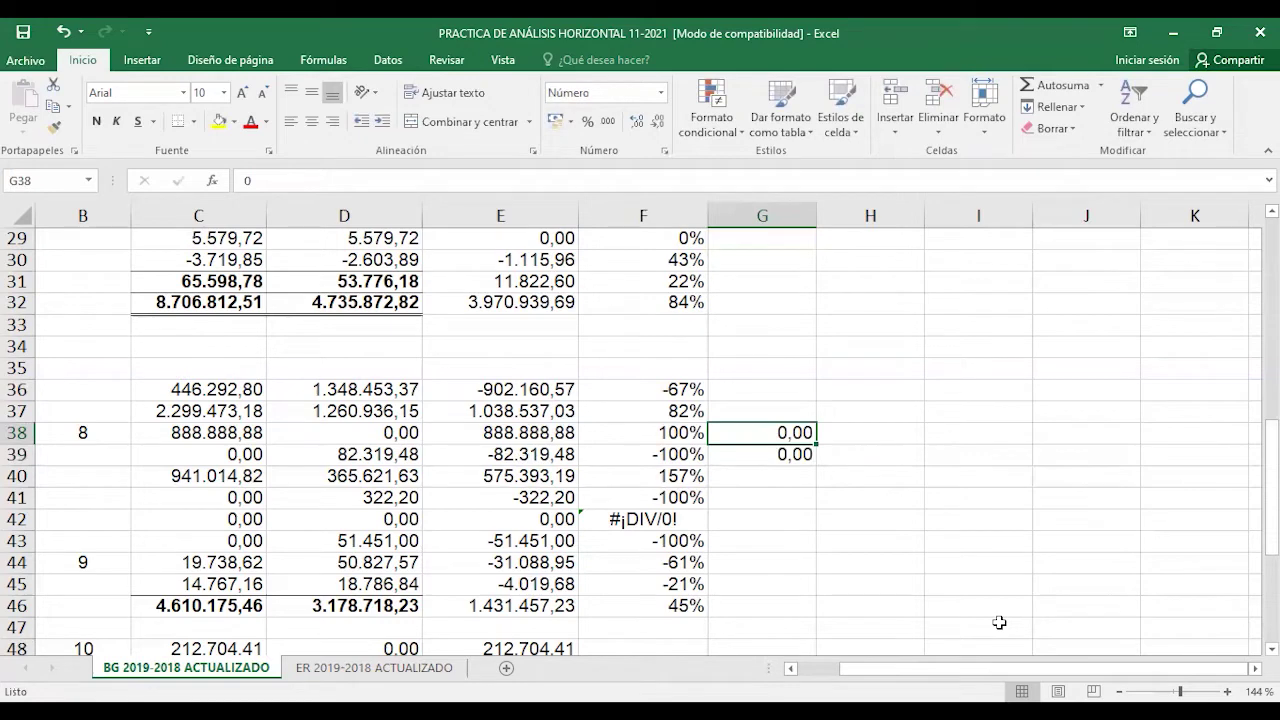
key(Down)
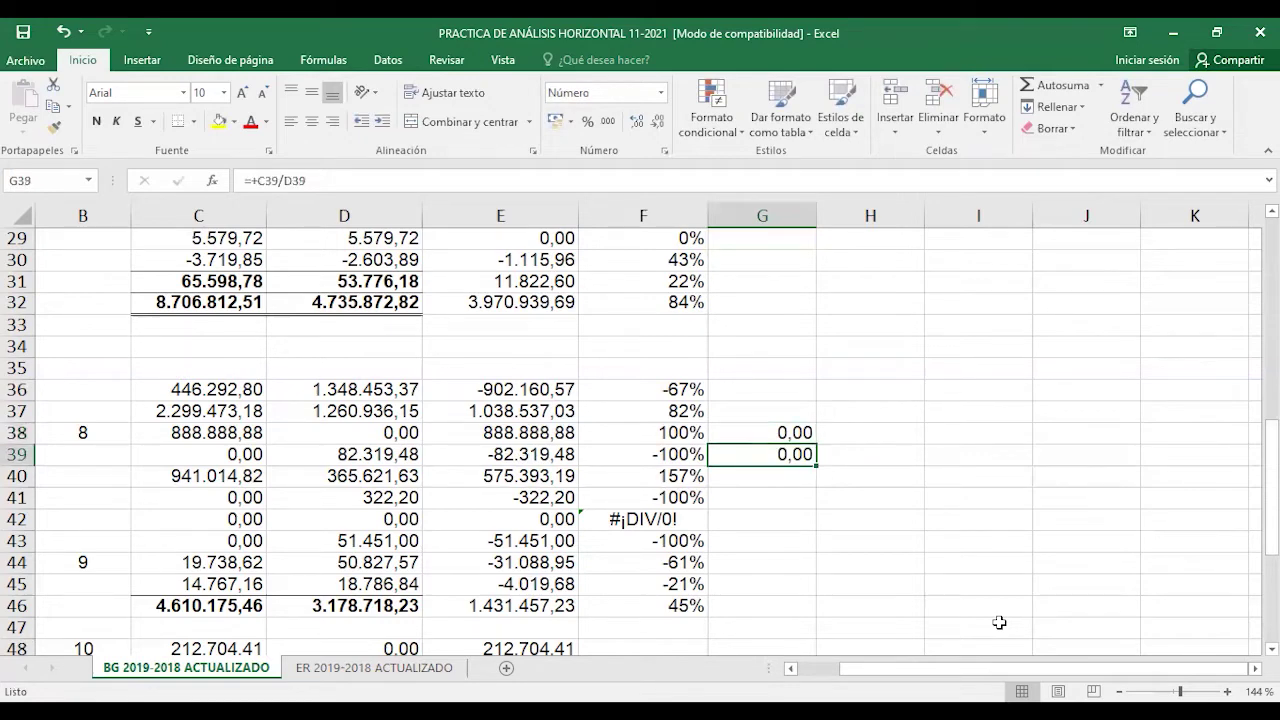
- Enter a ratio of 1 in G38 and check it against the account's 2018 balance in D38
key(Up)
key(Return)
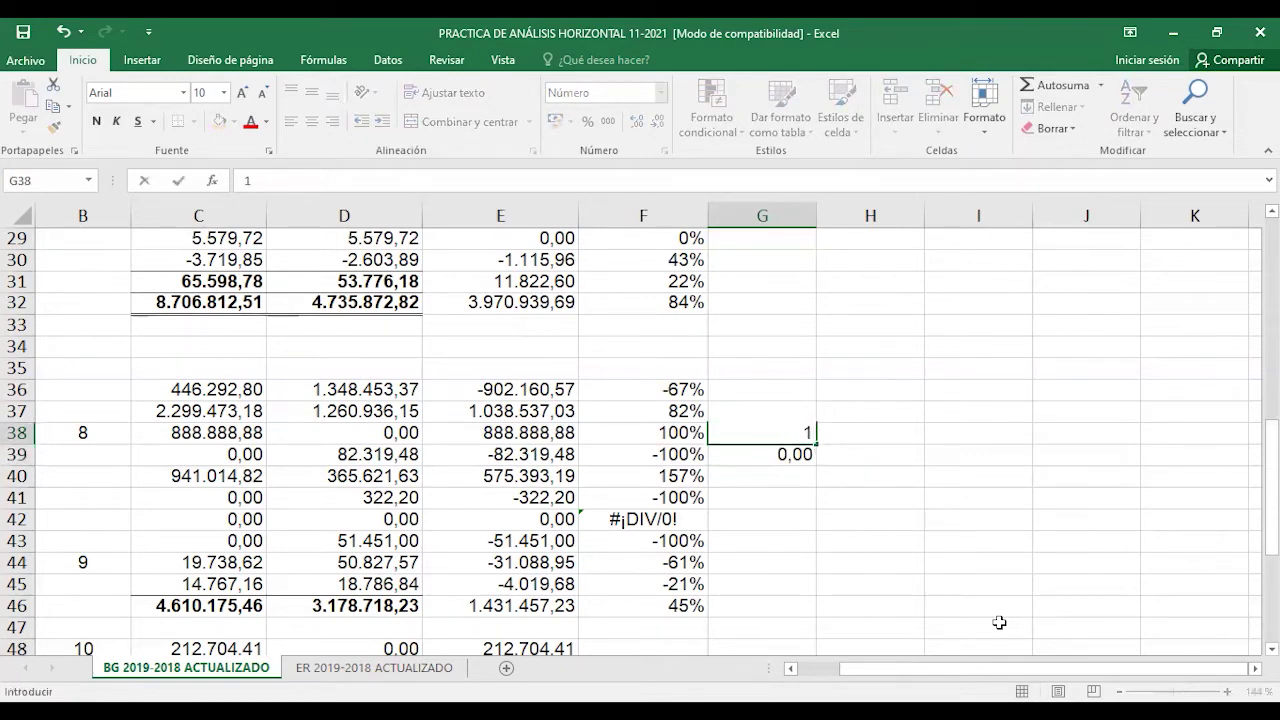
key(Up)
key(Left)
key(Left)
key(Left)
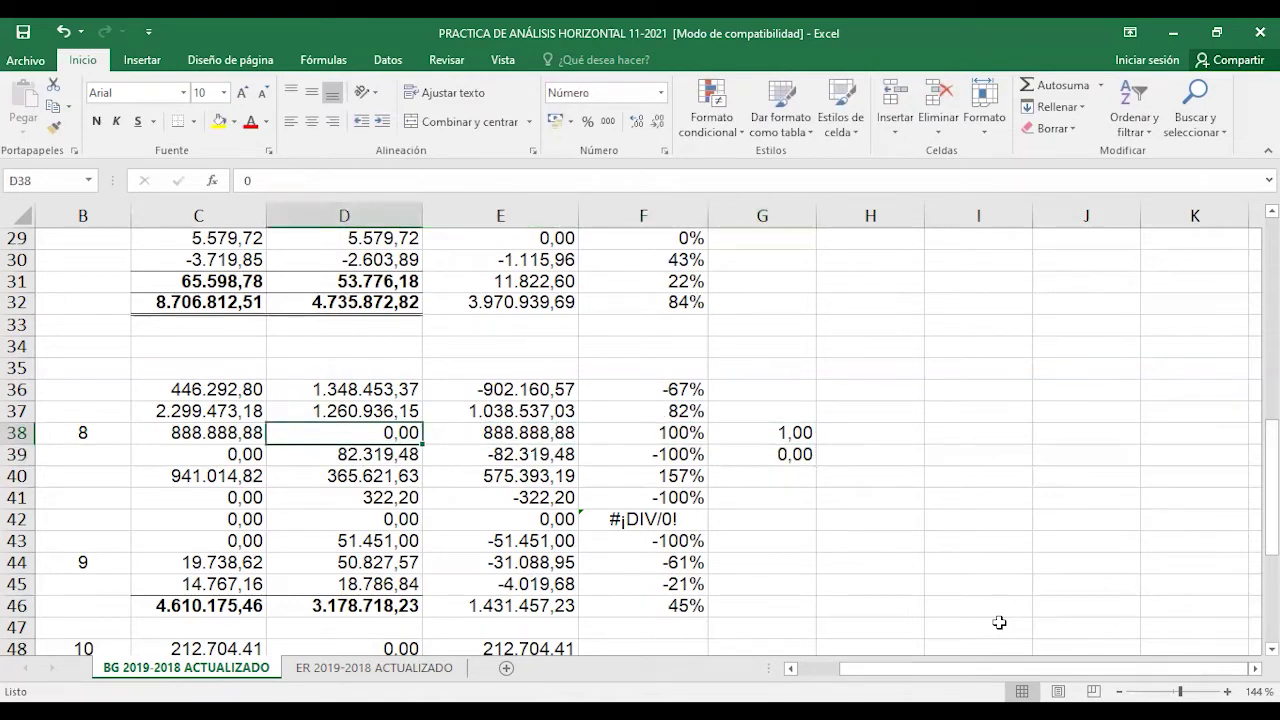
- Examine the 2019 and 2018 balances, variations and ratio of the account in row 39
key(Down)
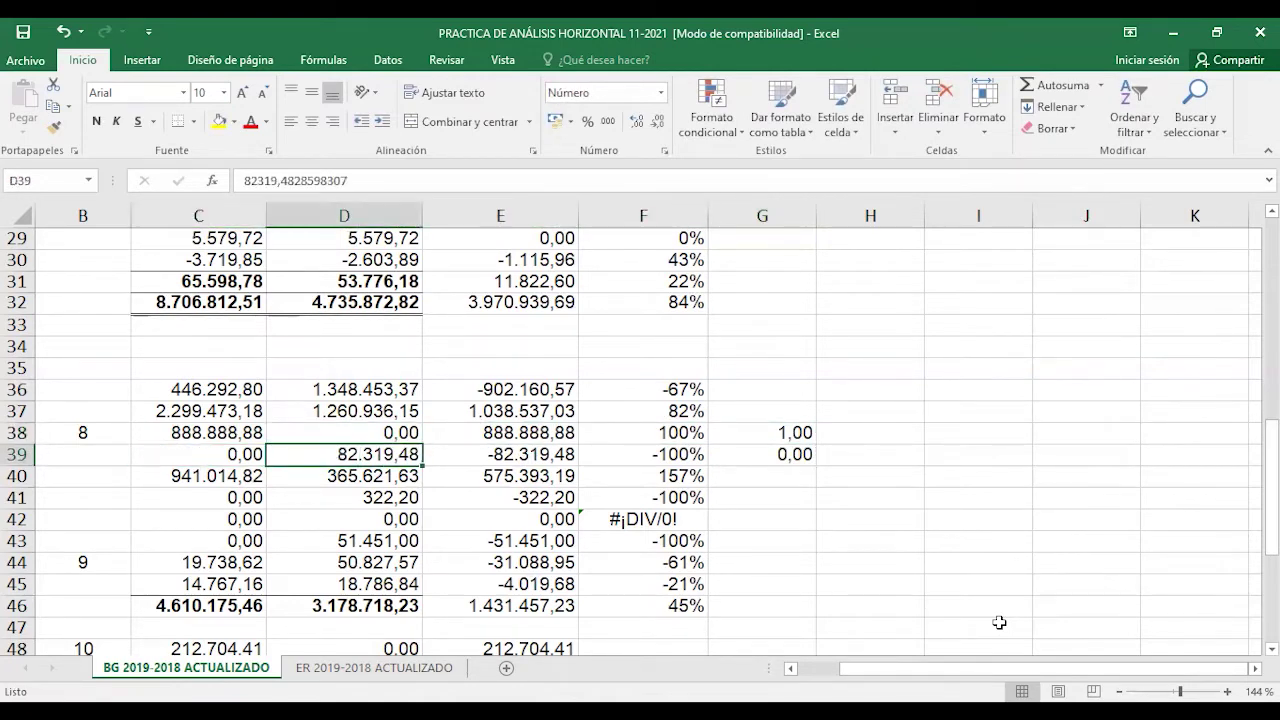
key(Right)
key(Left)
key(Left)
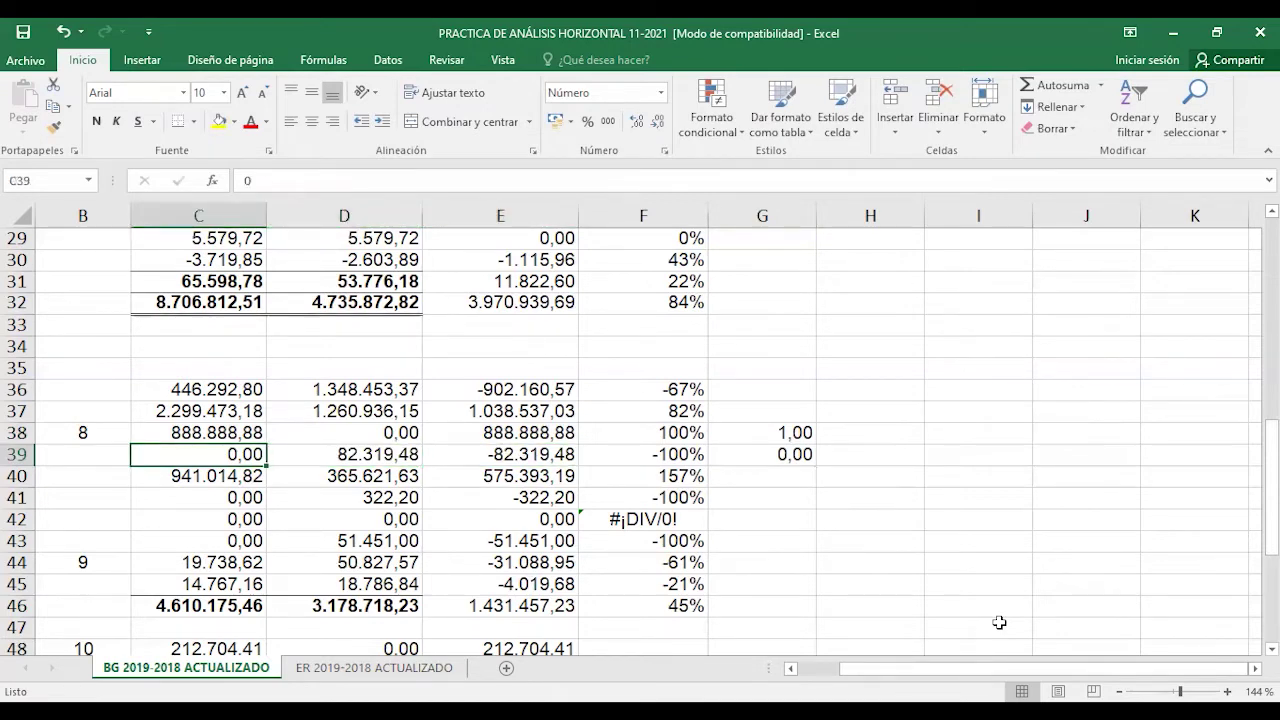
key(Right)
key(Right)
key(Right)
key(Right)
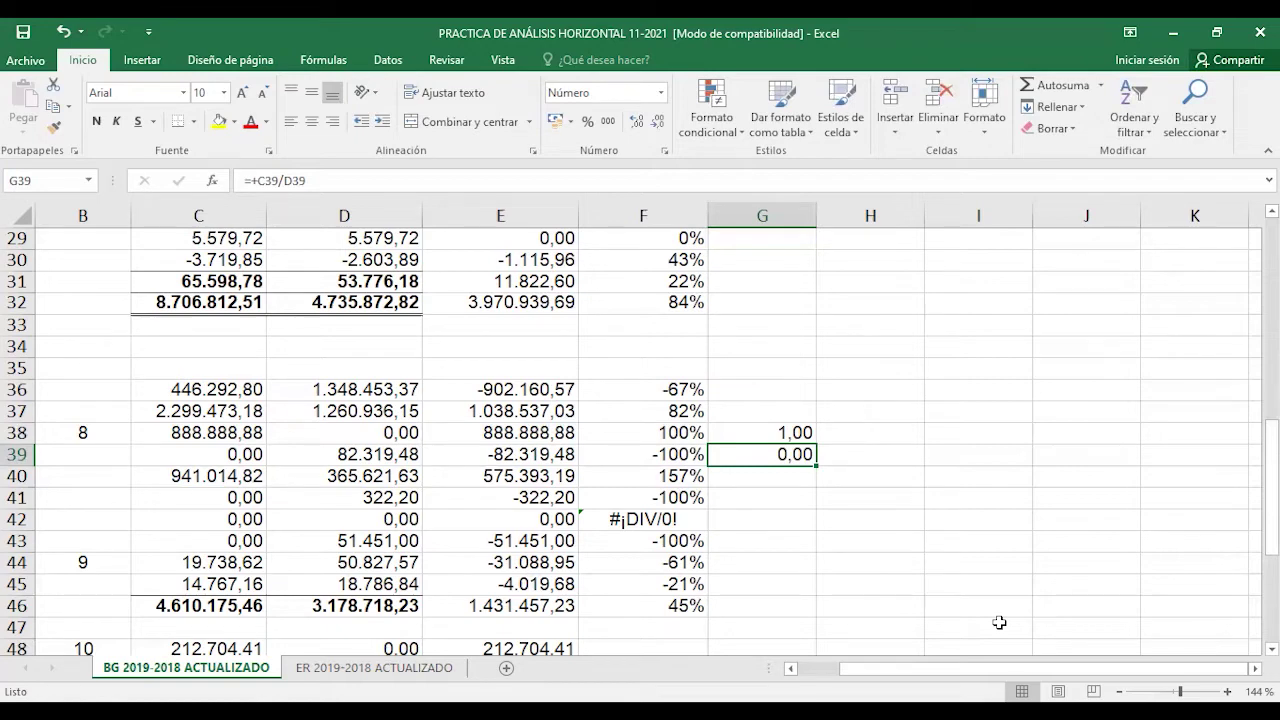
key(Down)
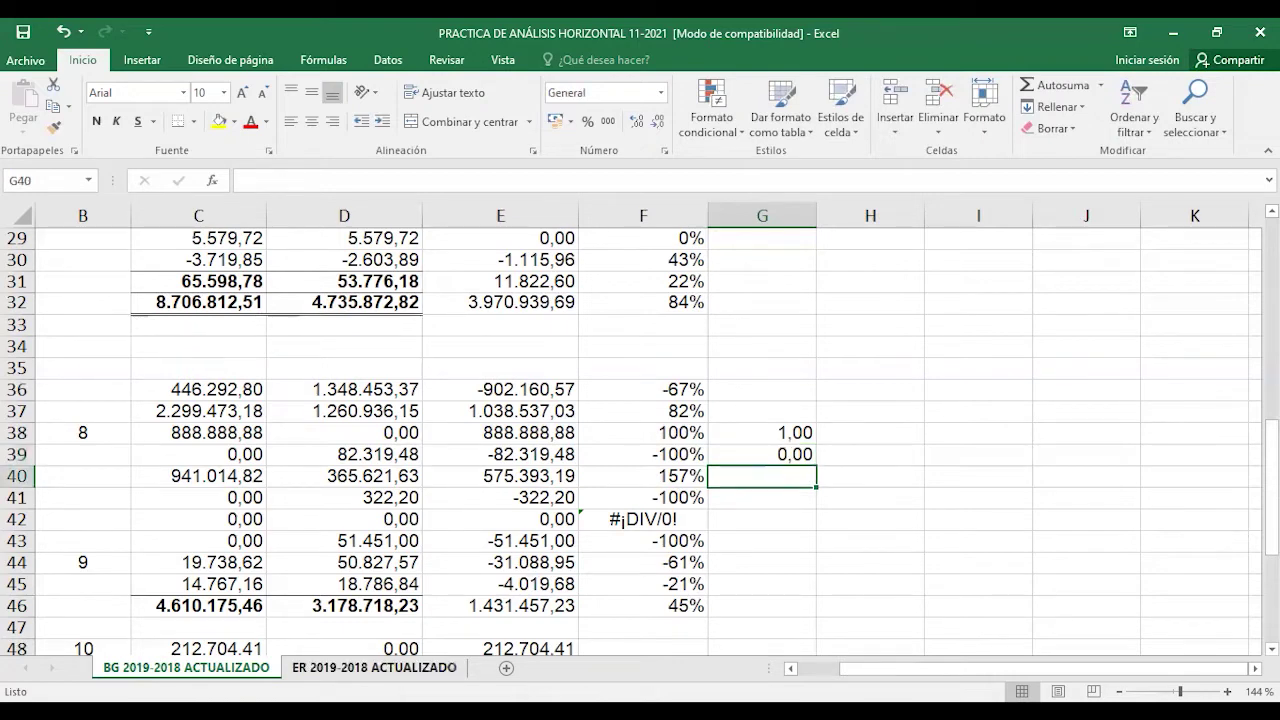
- Open the ER 2019-2018 ACTUALIZADO sheet and review its year, variation and ratio columns
key(ctrl+Page_Down)
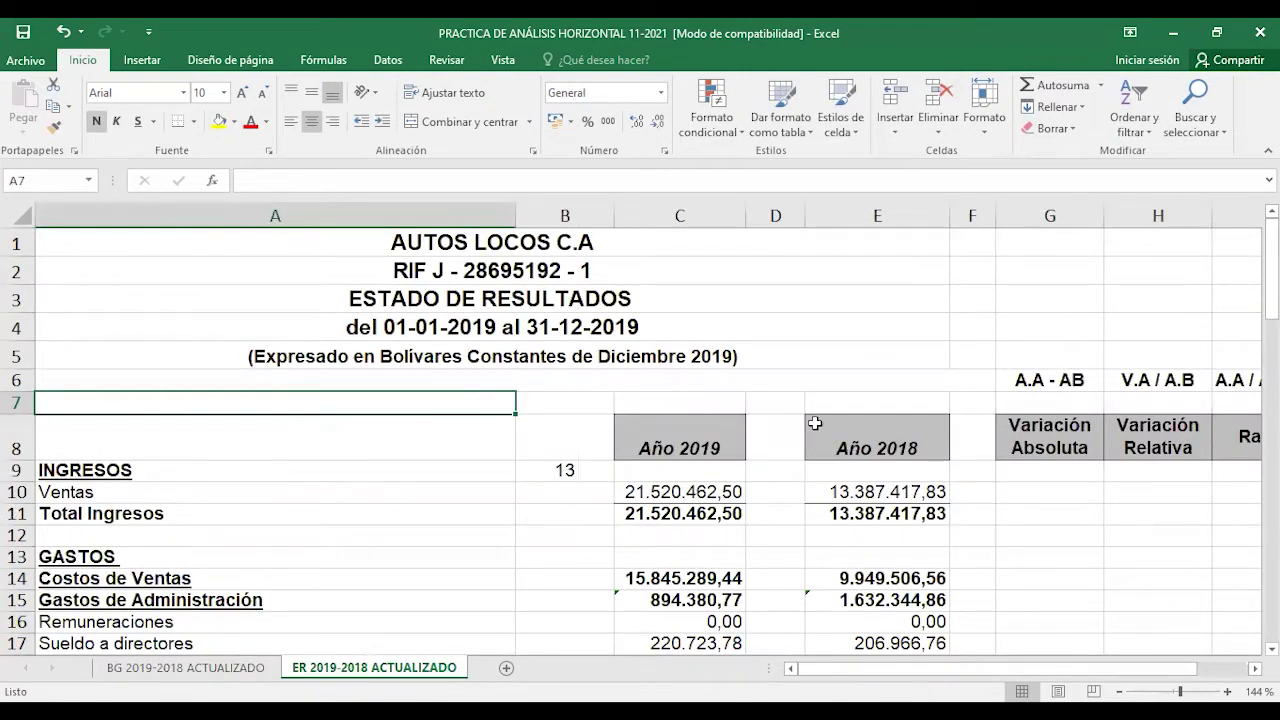
key(Right)
key(Right)
key(Right)
key(Right)
key(Right)
key(Right)
key(Right)
key(Right)
key(Right)
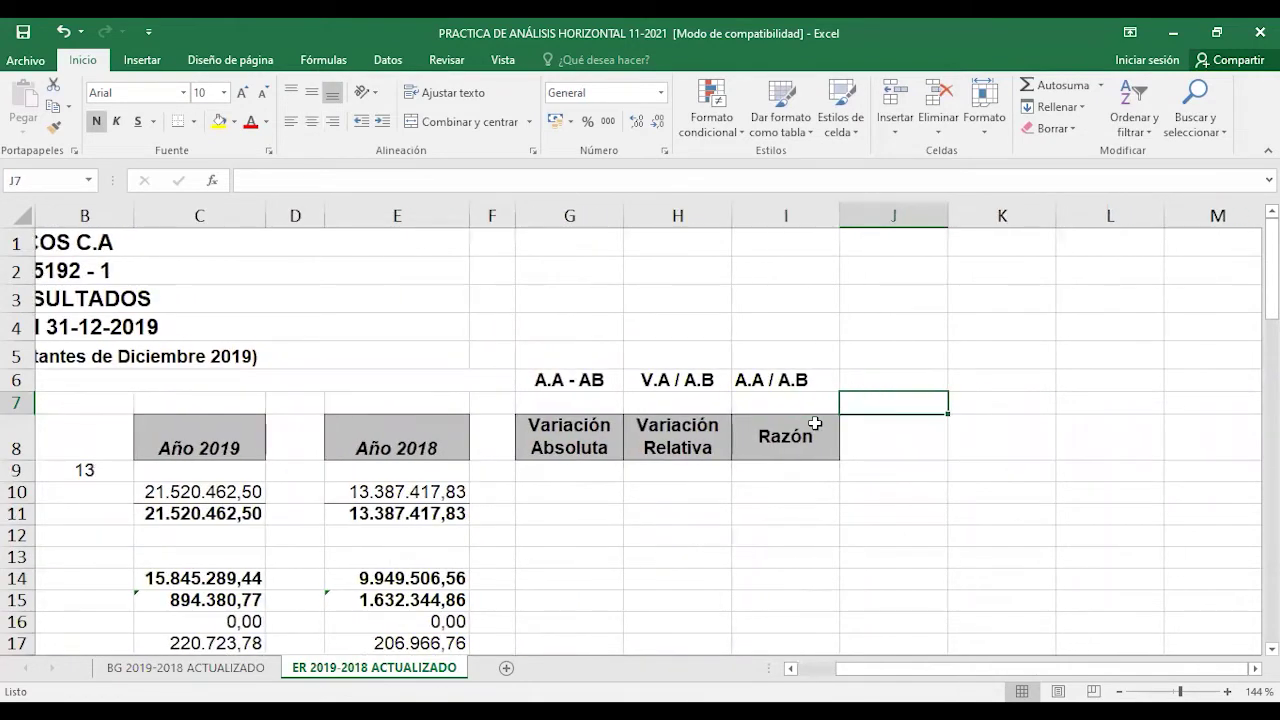
key(Left)
key(Left)
key(Left)
key(Left)
key(Left)
key(Left)
key(Left)
key(Left)
key(Left)
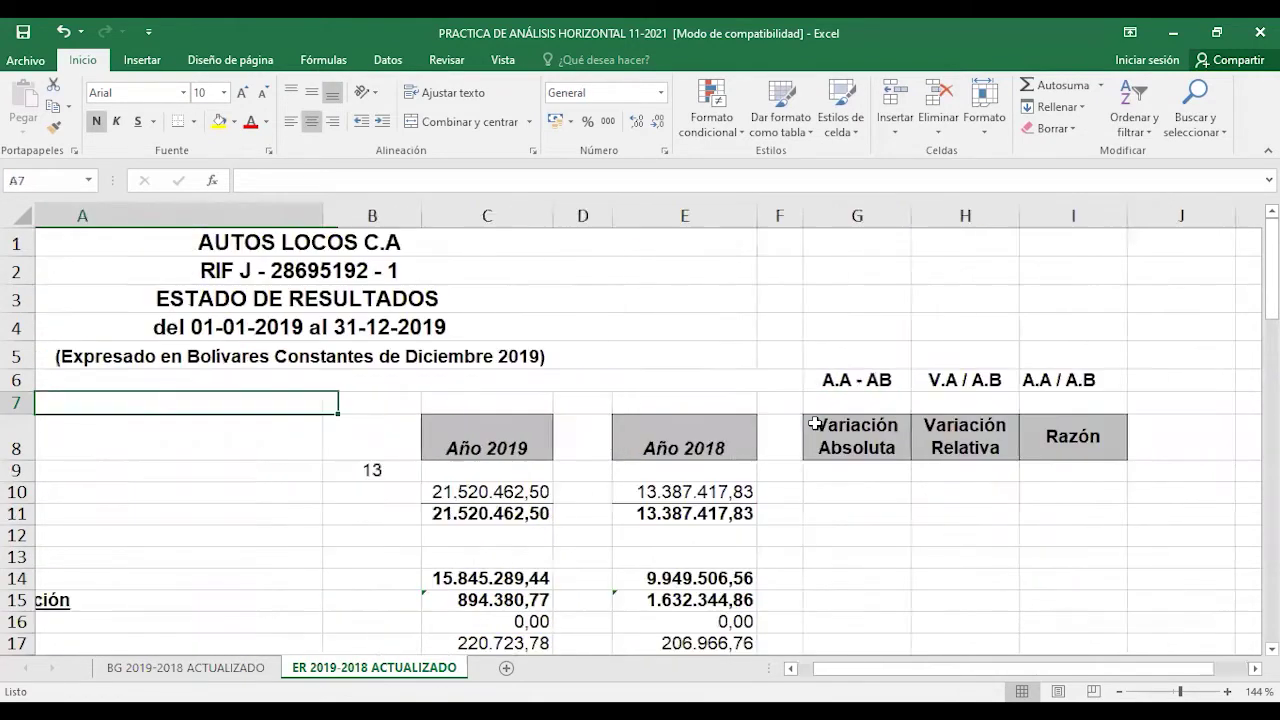
- Calculate the absolute variation of Ventas in G10 by subtracting the 2018 amount in E10 from the 2019 amount in C10
key(Down)
key(Down)
key(Down)
key(Right)
key(Right)
key(Right)
key(Right)
key(Right)
key(Right)
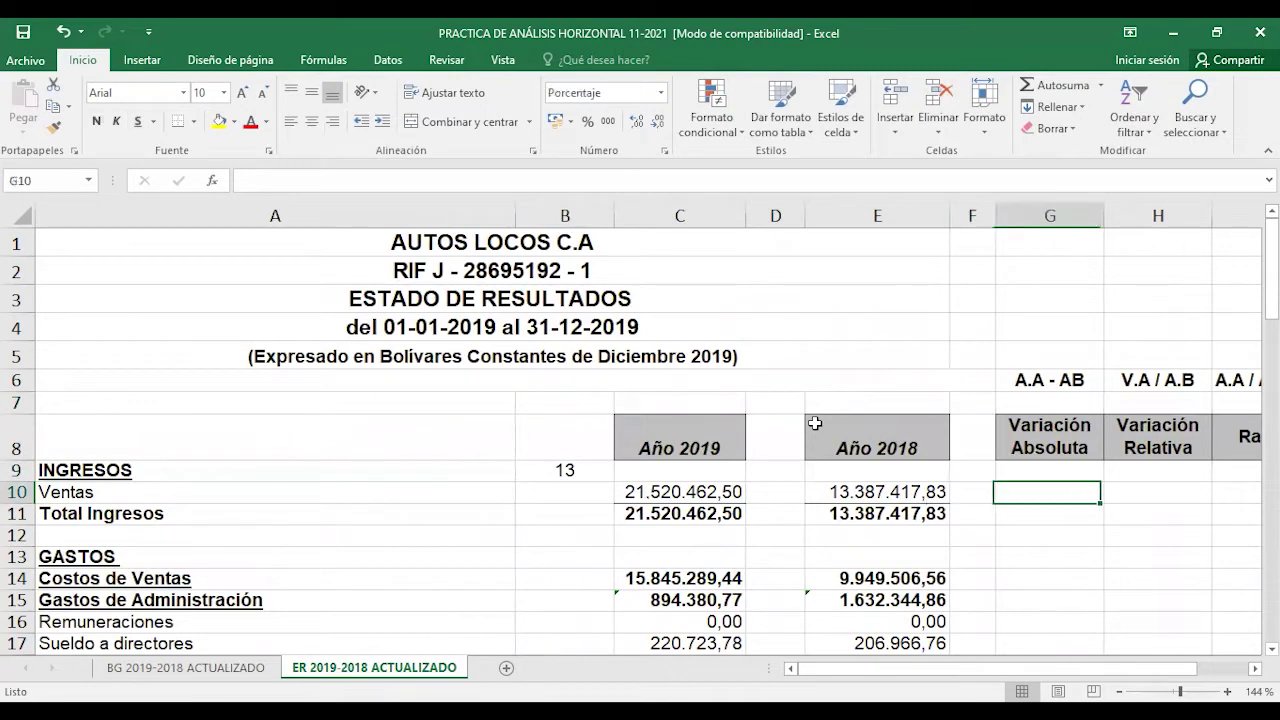
text(+)
key(Left)
key(Left)
key(Left)
key(Left)
text(-)
key(Left)
key(Left)
key(Return)
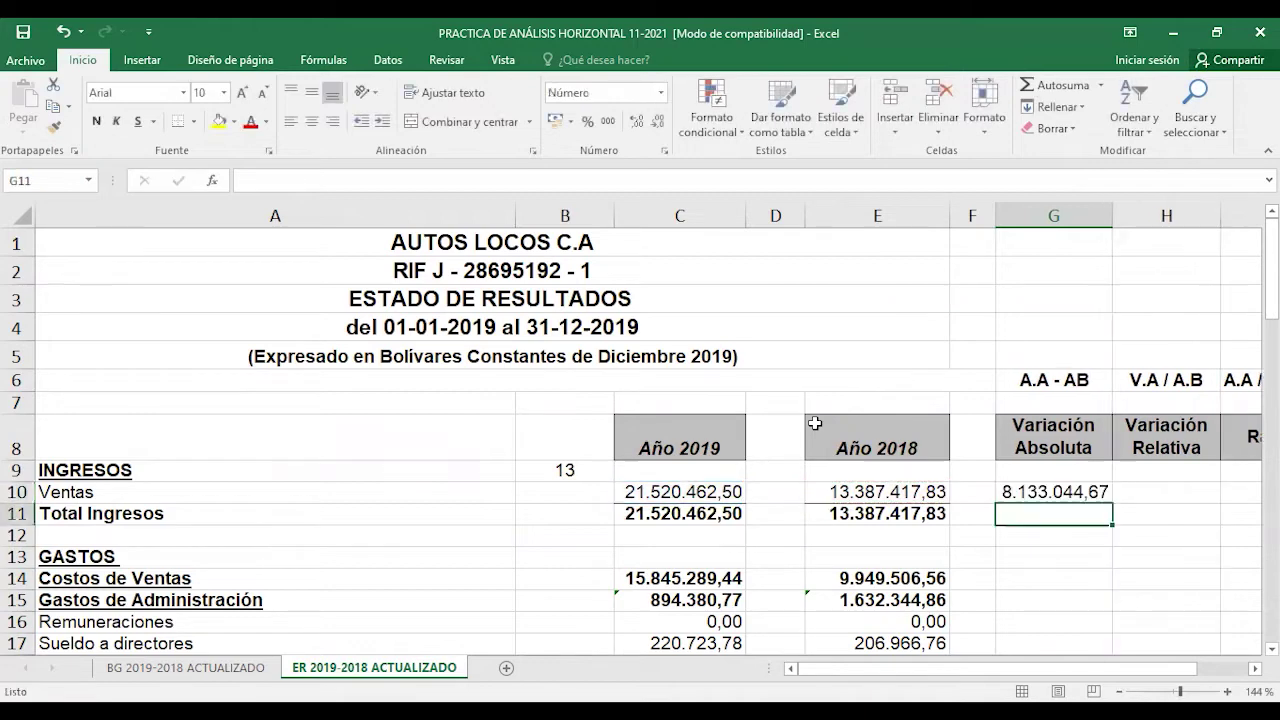
- Calculate the relative variation of Ventas in H10 with the formula +G10/E10 and format it as a percentage
key(Right)
key(Up)
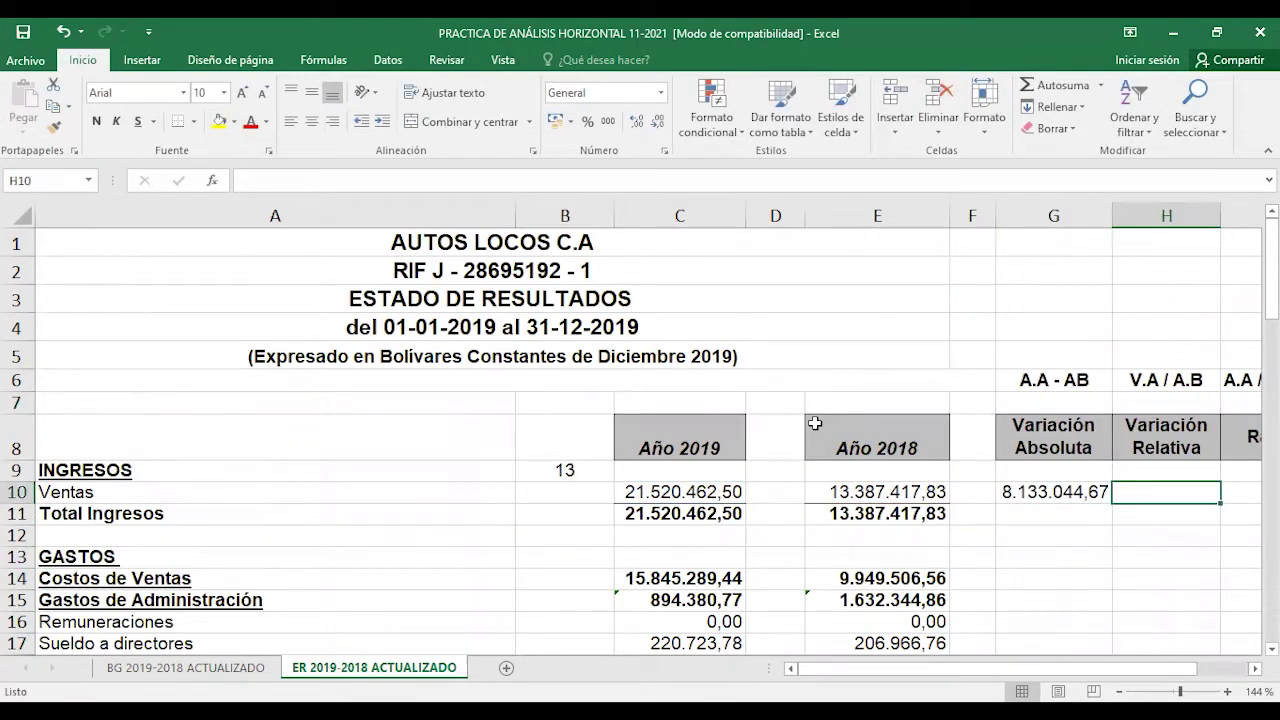
text(+)
key(Left)
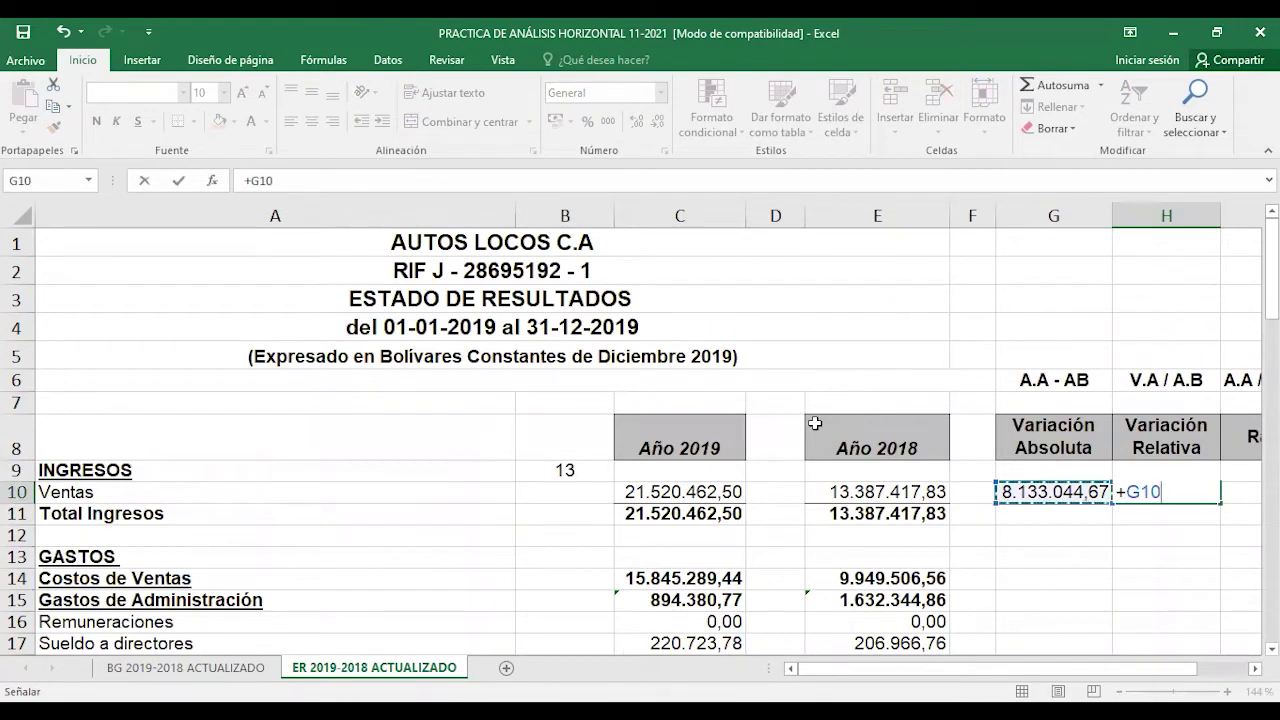
text(/)
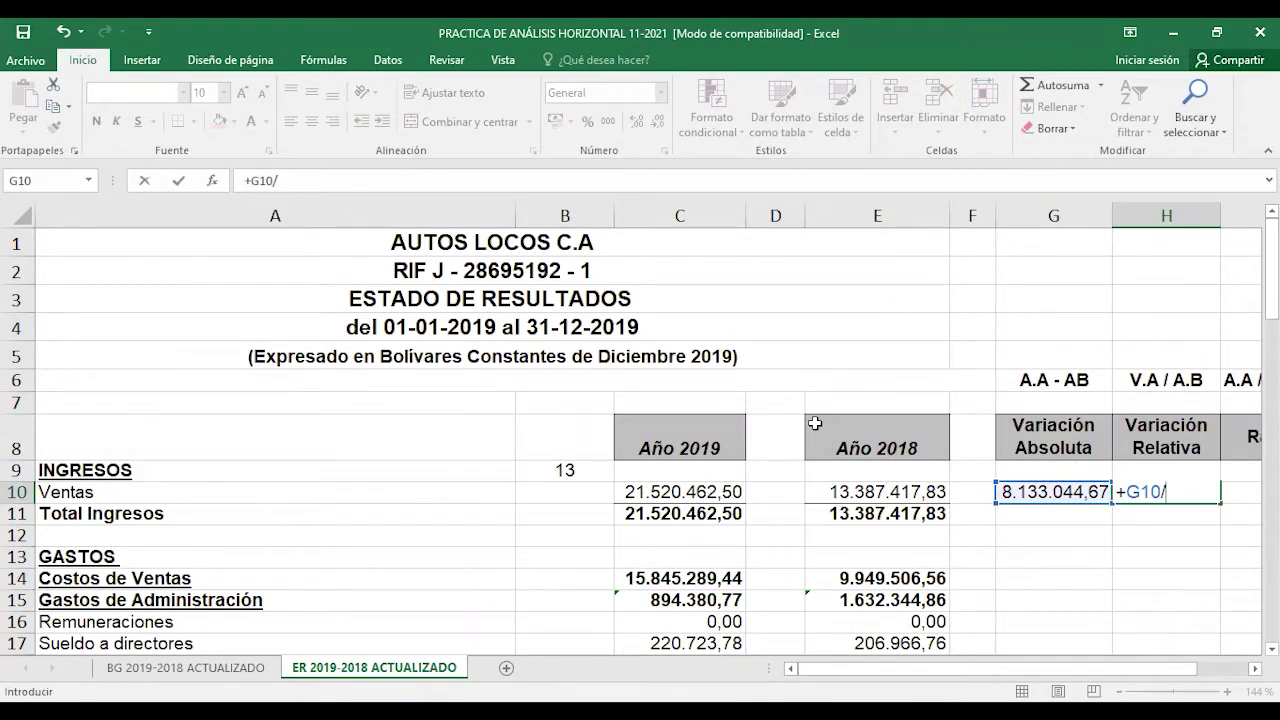
key(Left)
key(Left)
key(Left)
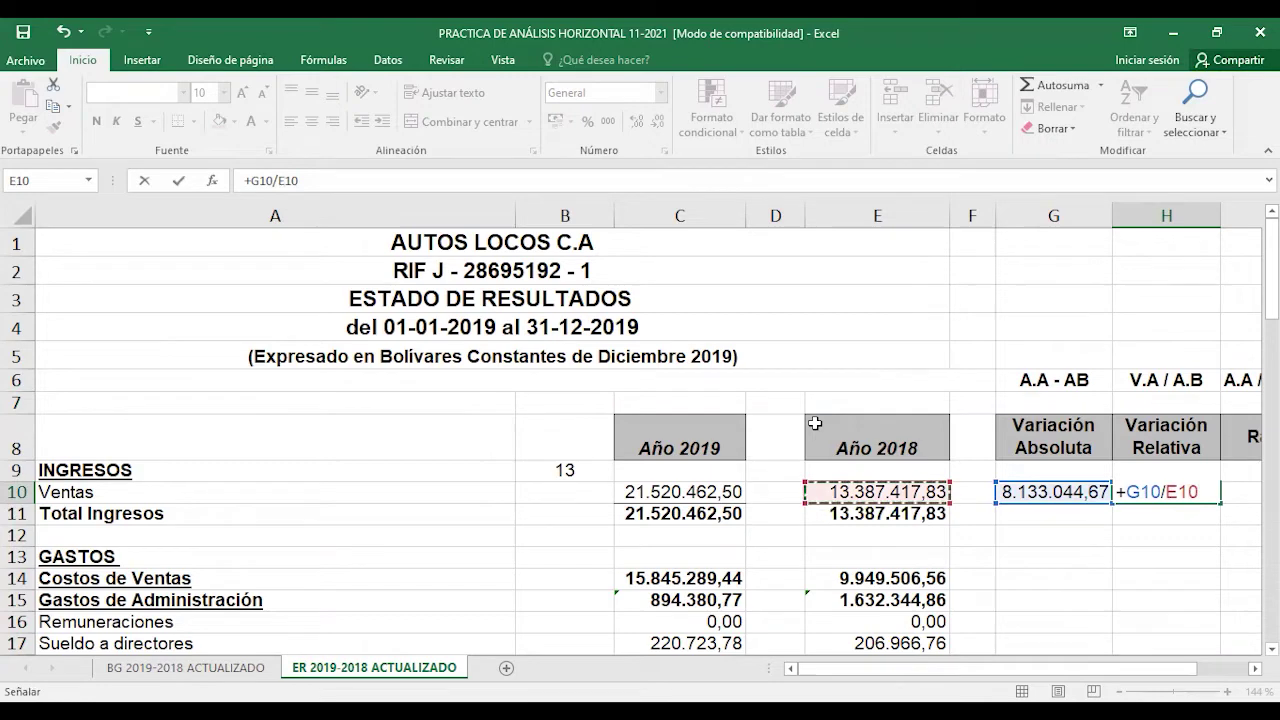
key(Return)
key(Up)
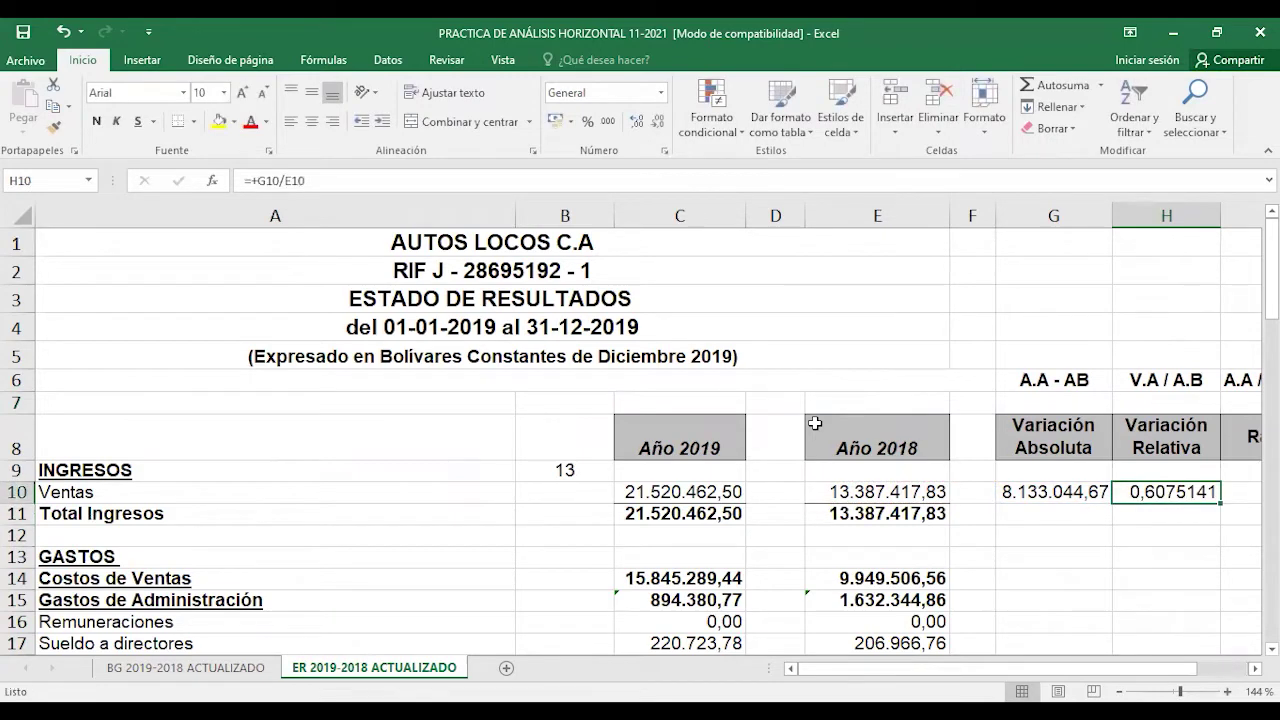
click(587, 122)
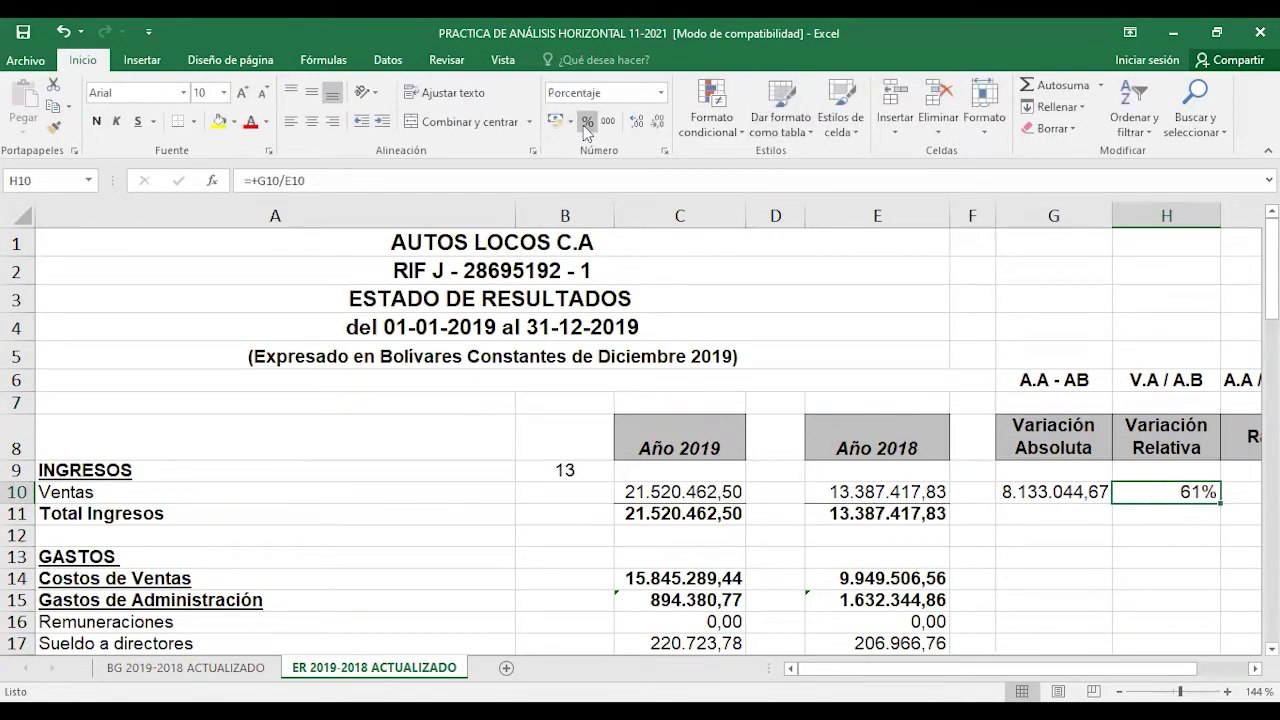
- Calculate the ratio of Ventas in I10 with the formula +C10/E10
scroll(583, 125, right, 3)
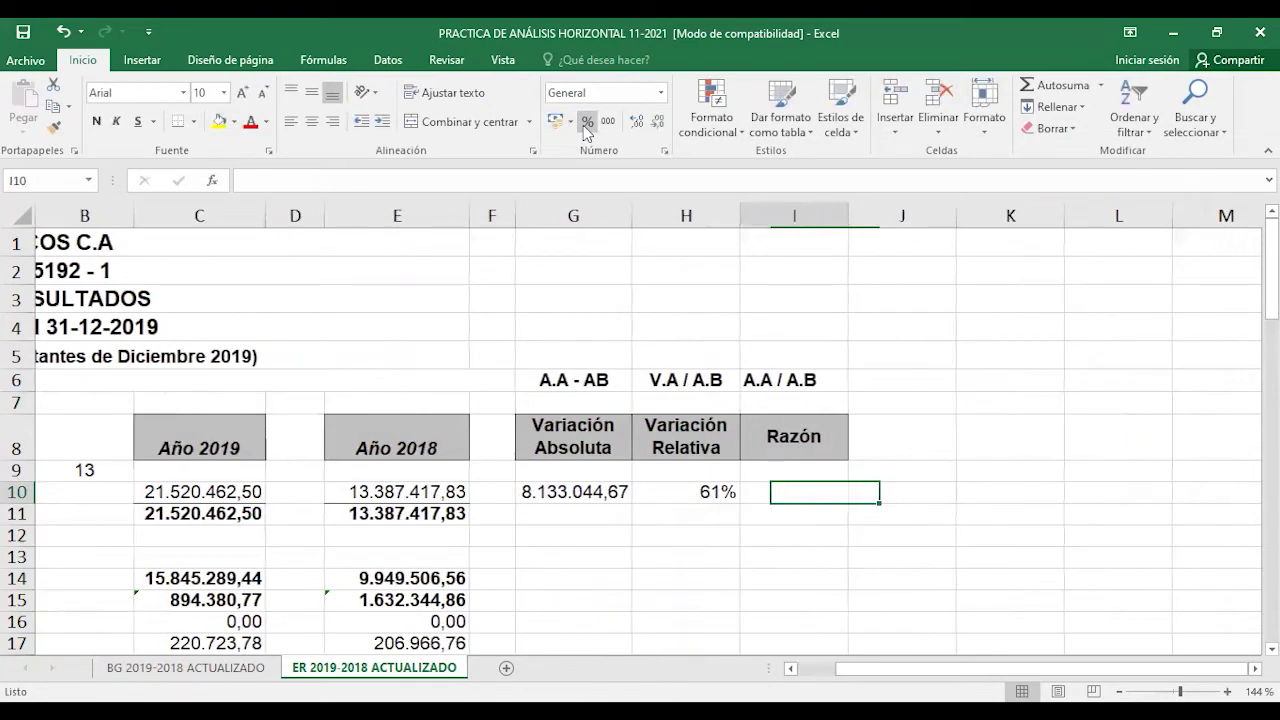
key(Right)
text(+)
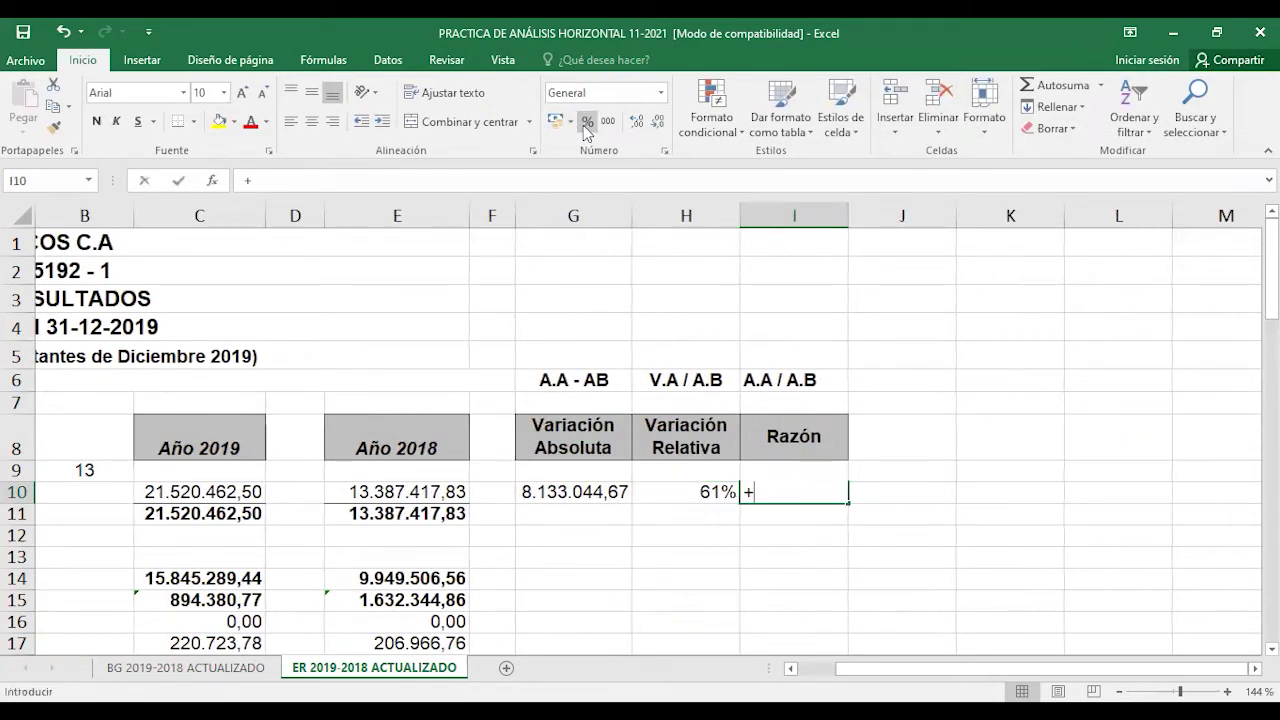
key(Left)
key(Left)
key(Left)
key(Left)
key(Left)
key(Left)
key(Right)
key(Left)
text(/)
key(Left)
key(Left)
key(Left)
key(Left)
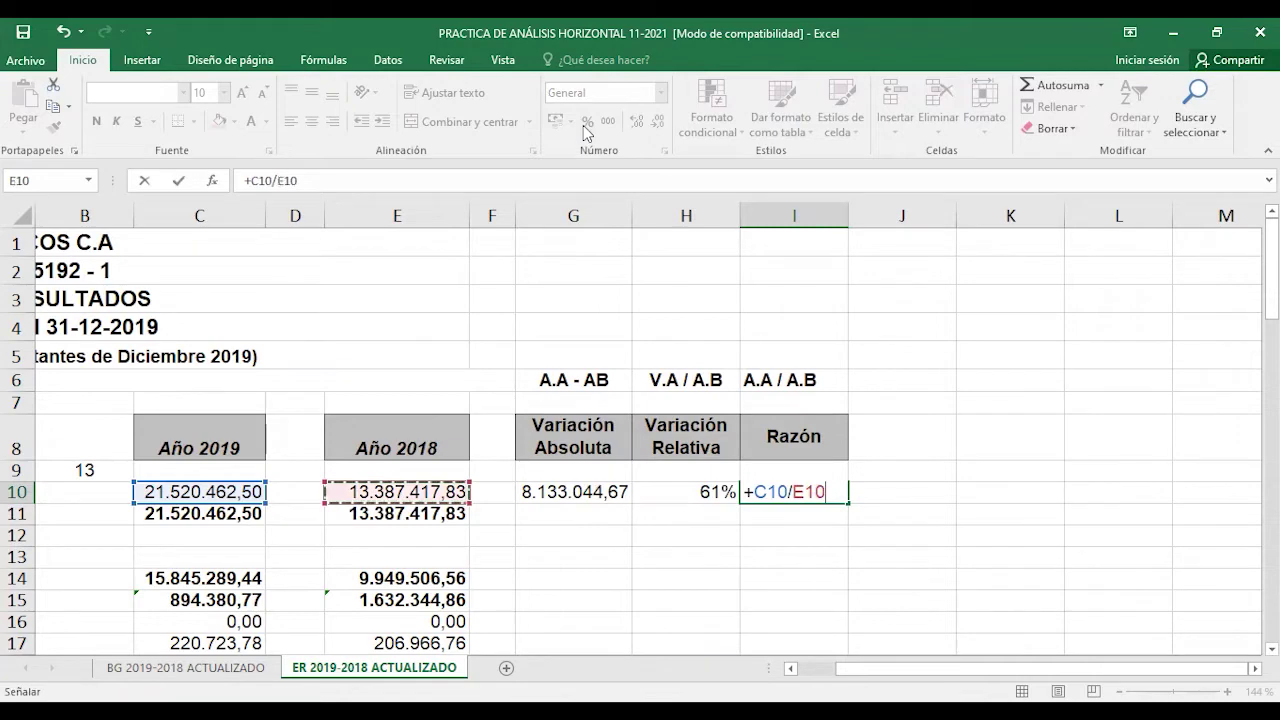
key(Return)
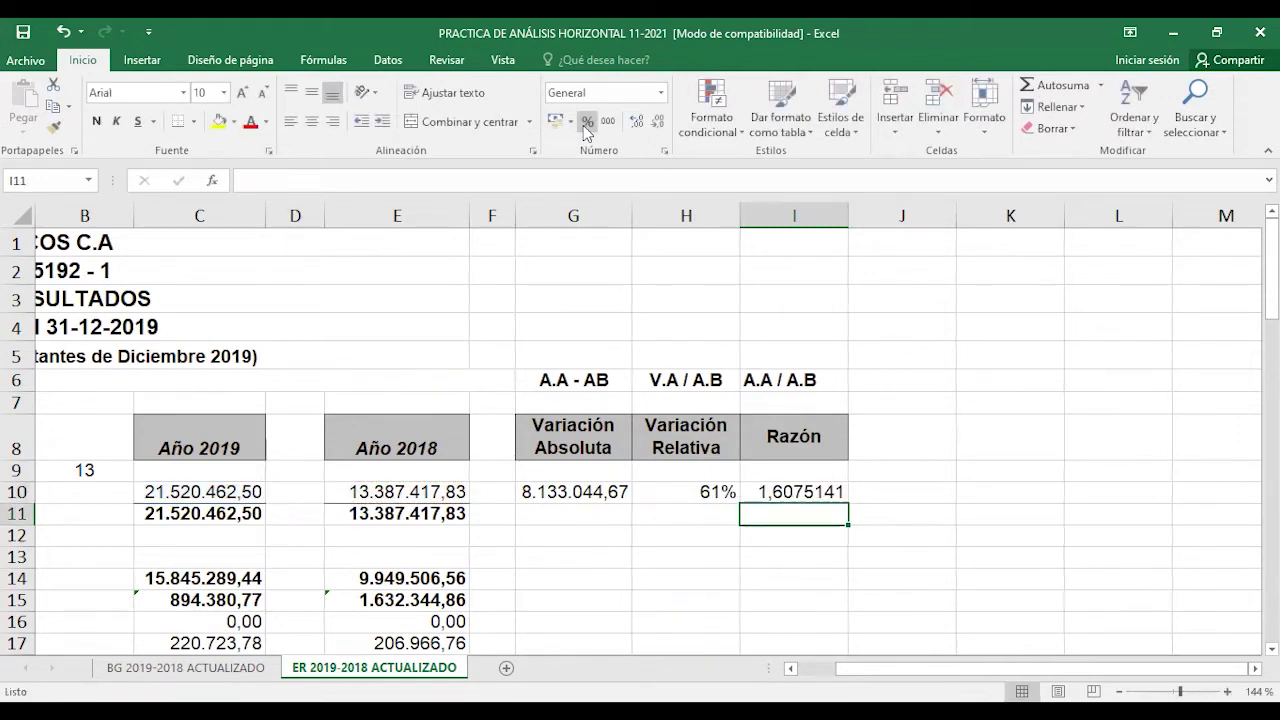
key(Up)
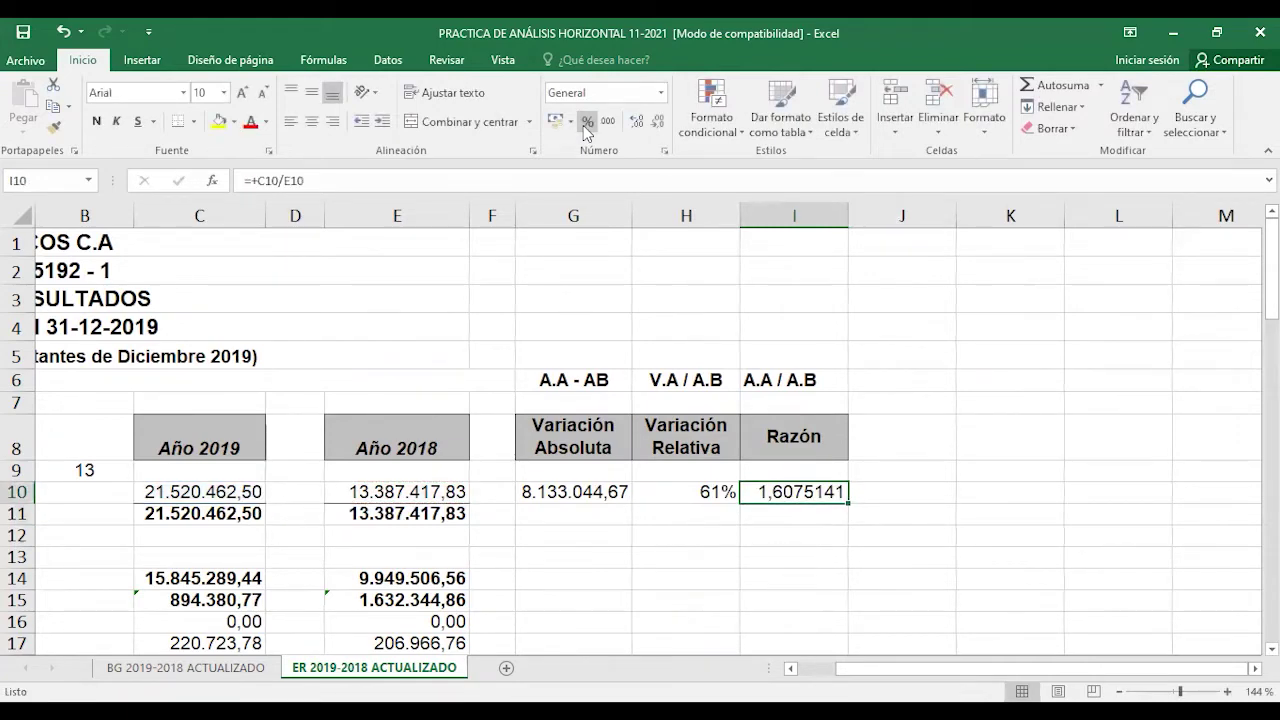
- Reduce the ratio of Ventas in I10 to three decimal places
click(658, 126)
click(658, 126)
click(658, 126)
click(658, 124)
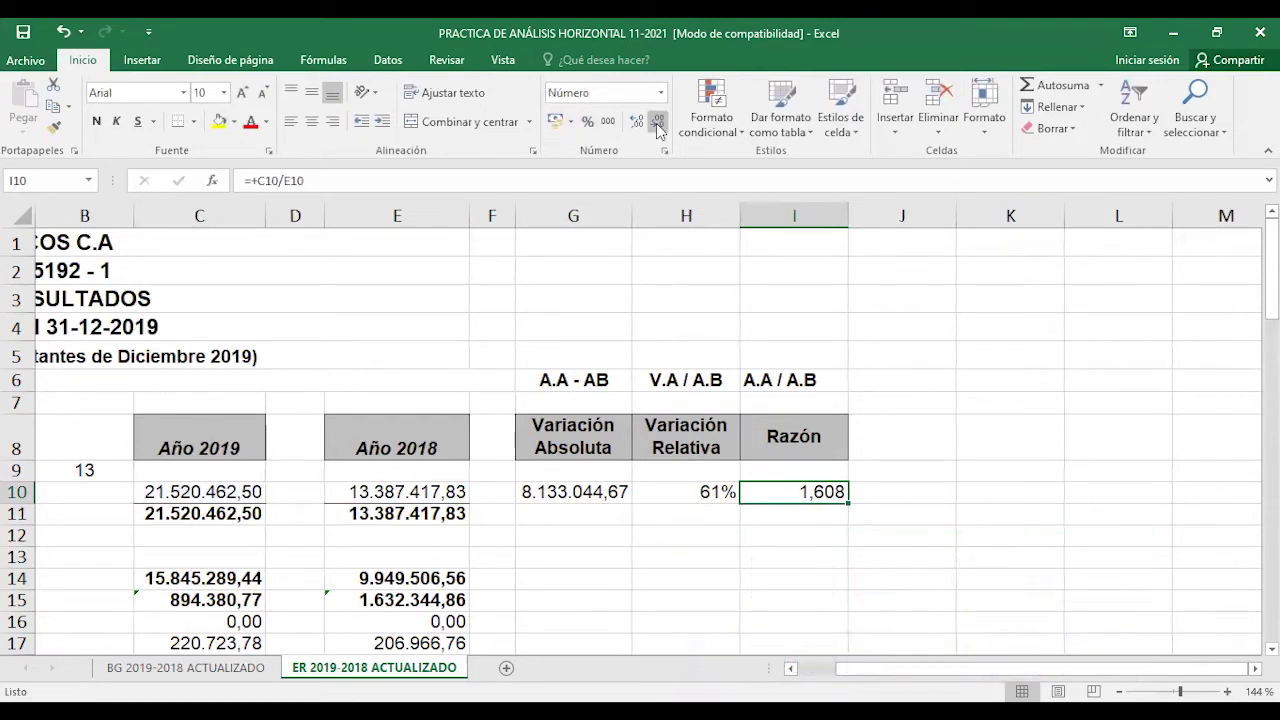
- Reduce the ratio of Ventas in I10 to two decimal places and check the formulas in G10:I10
click(658, 126)
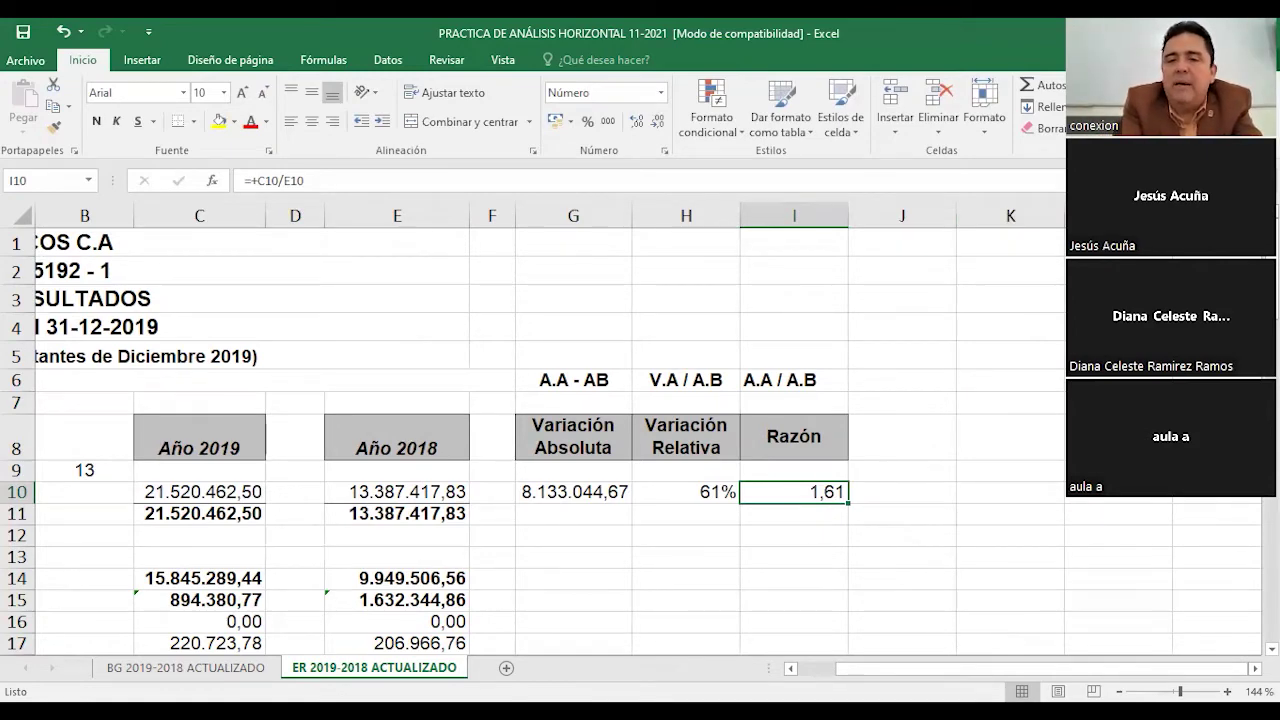
click(686, 492)
click(573, 492)
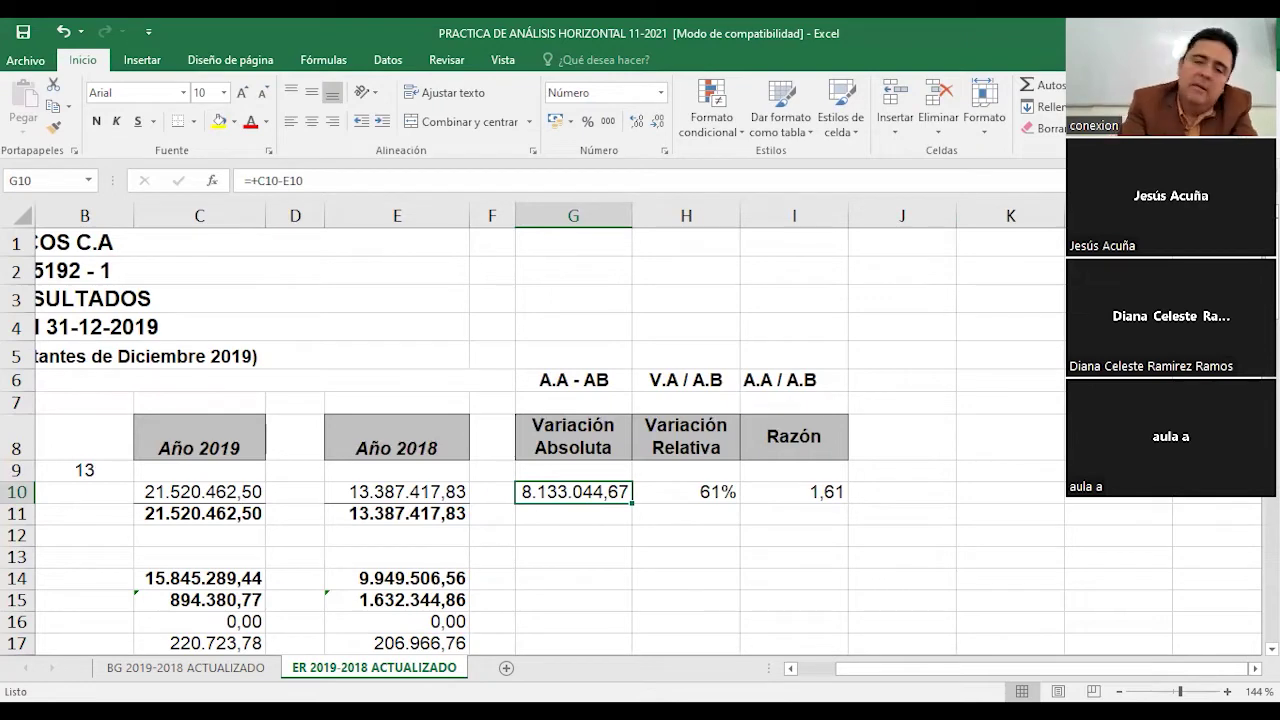
click(686, 492)
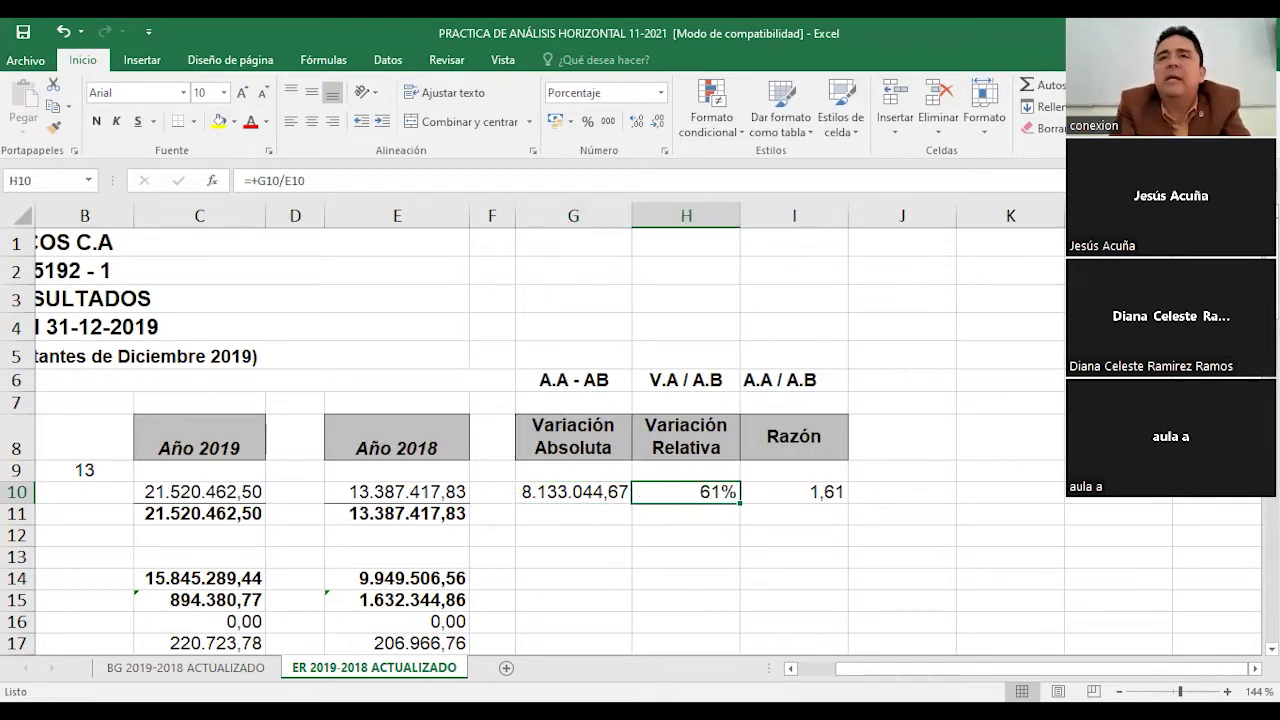
click(794, 492)
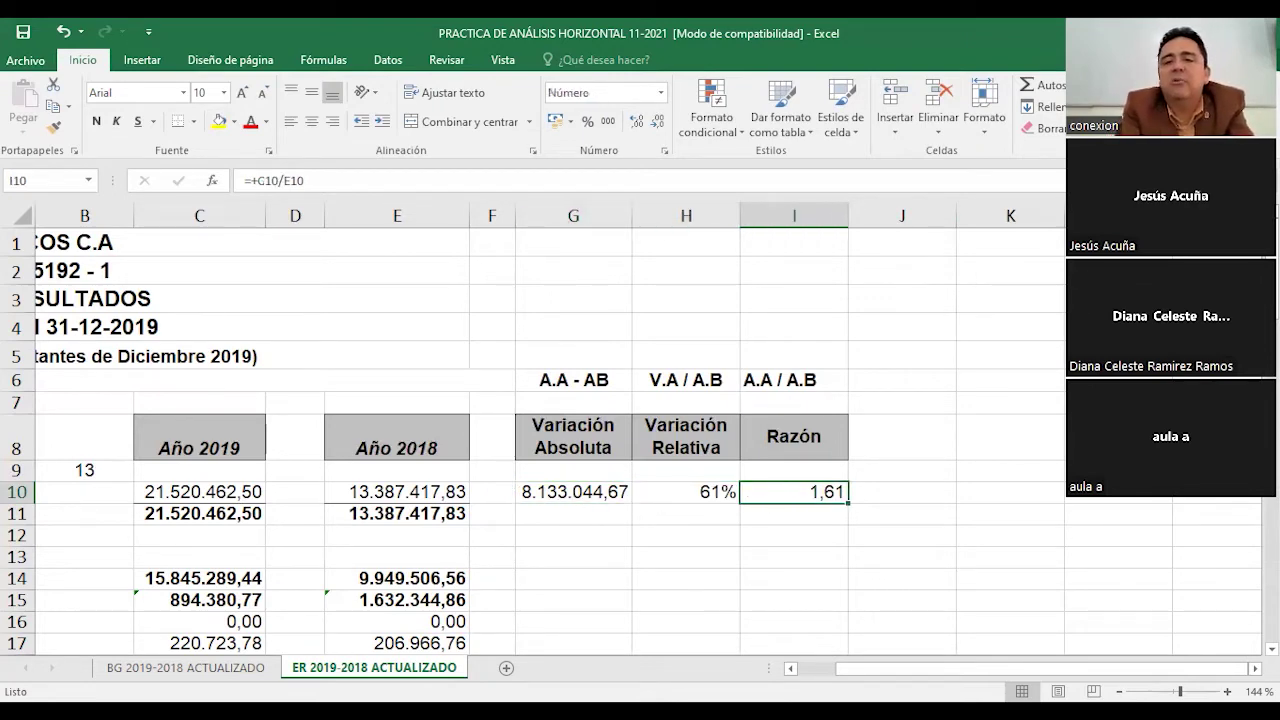
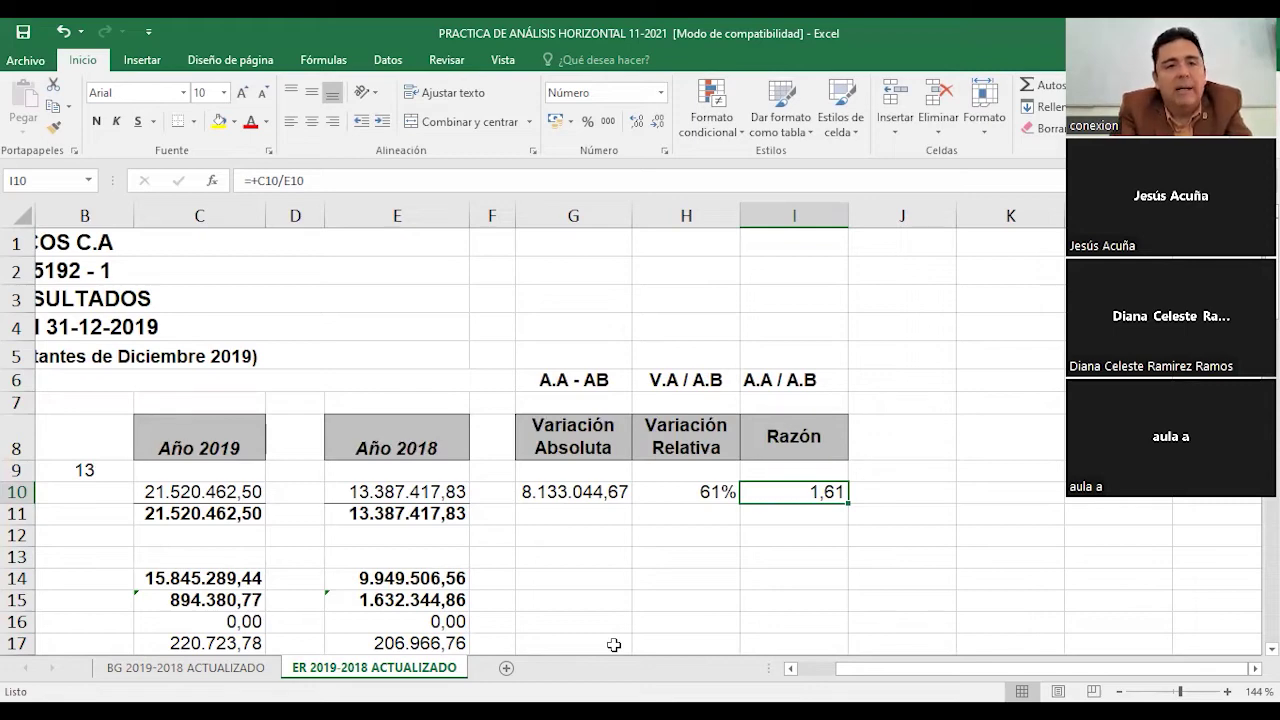
text(2)
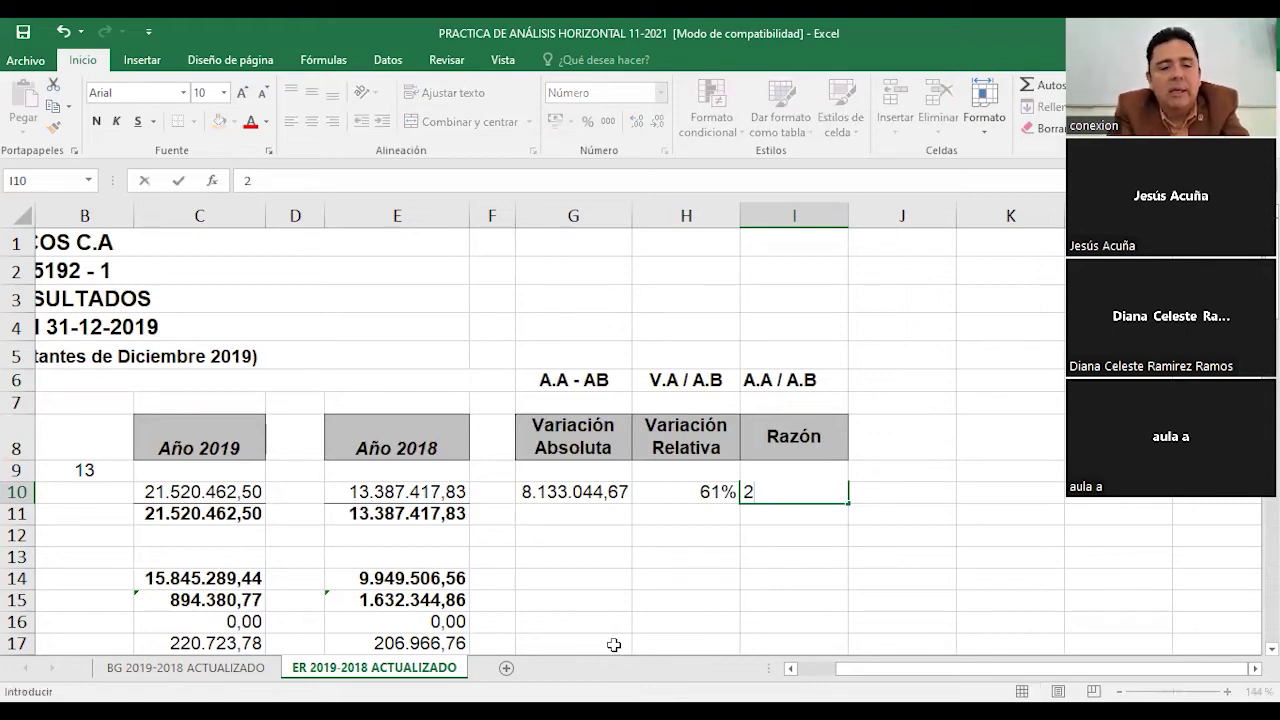
key(Escape)
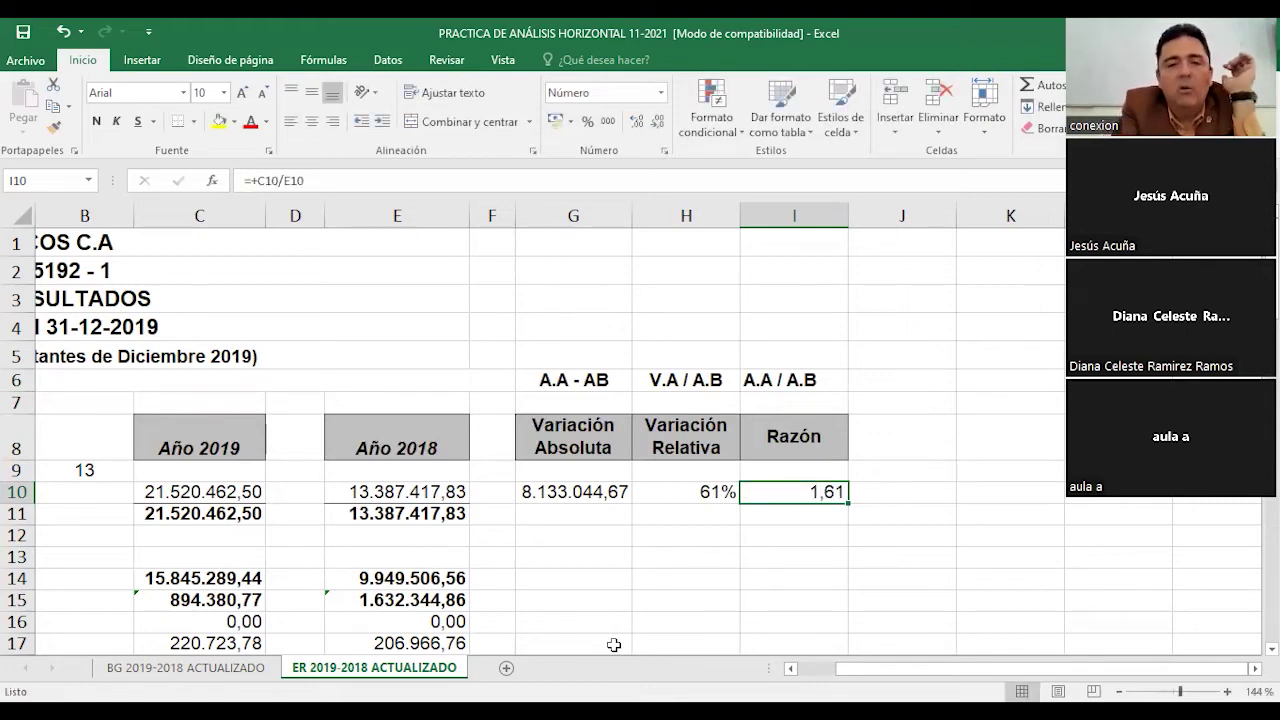
key(Down)
key(Up)
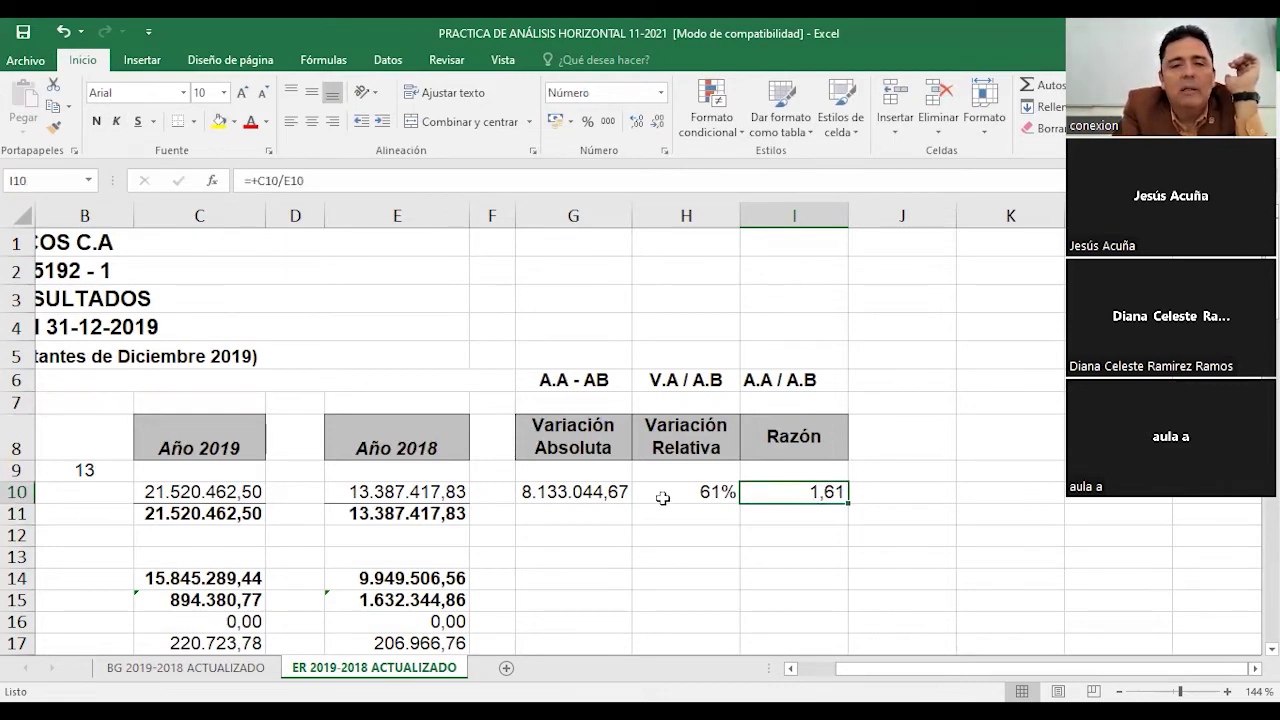
- Copy the absolute variation, relative variation and ratio formulas of Ventas in G10:I10
click(563, 490)
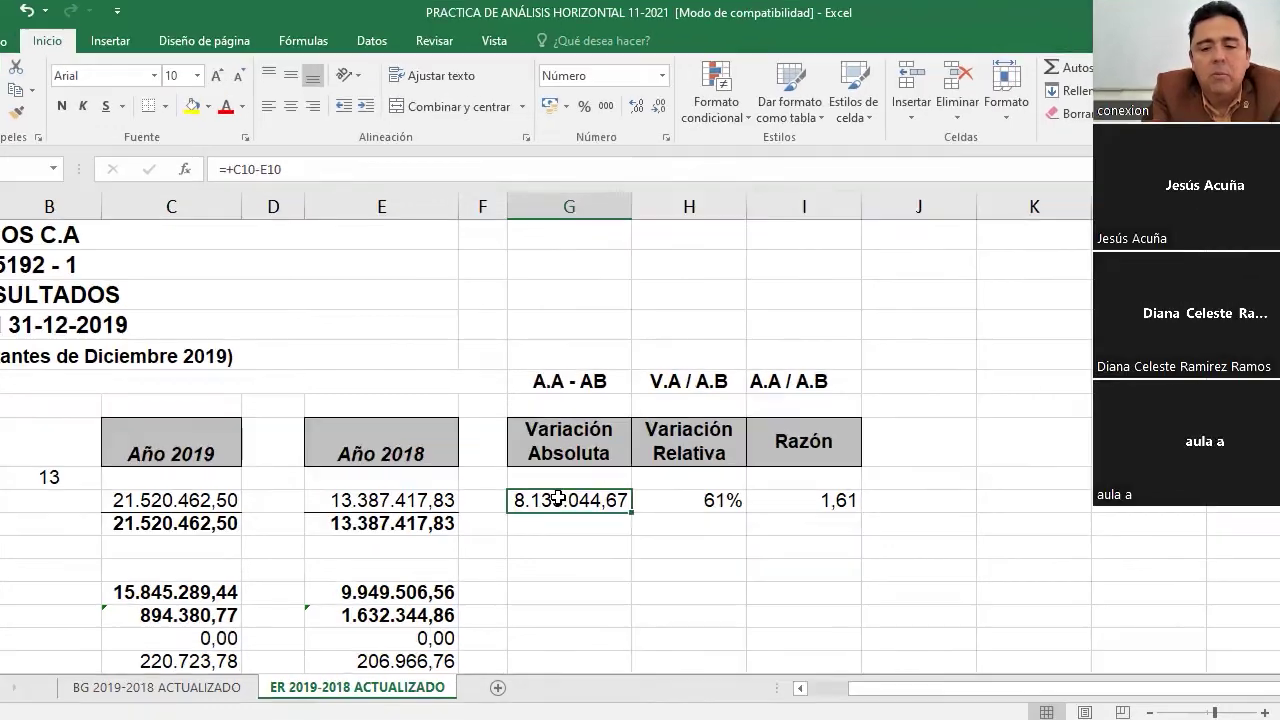
key(Right)
key(Right)
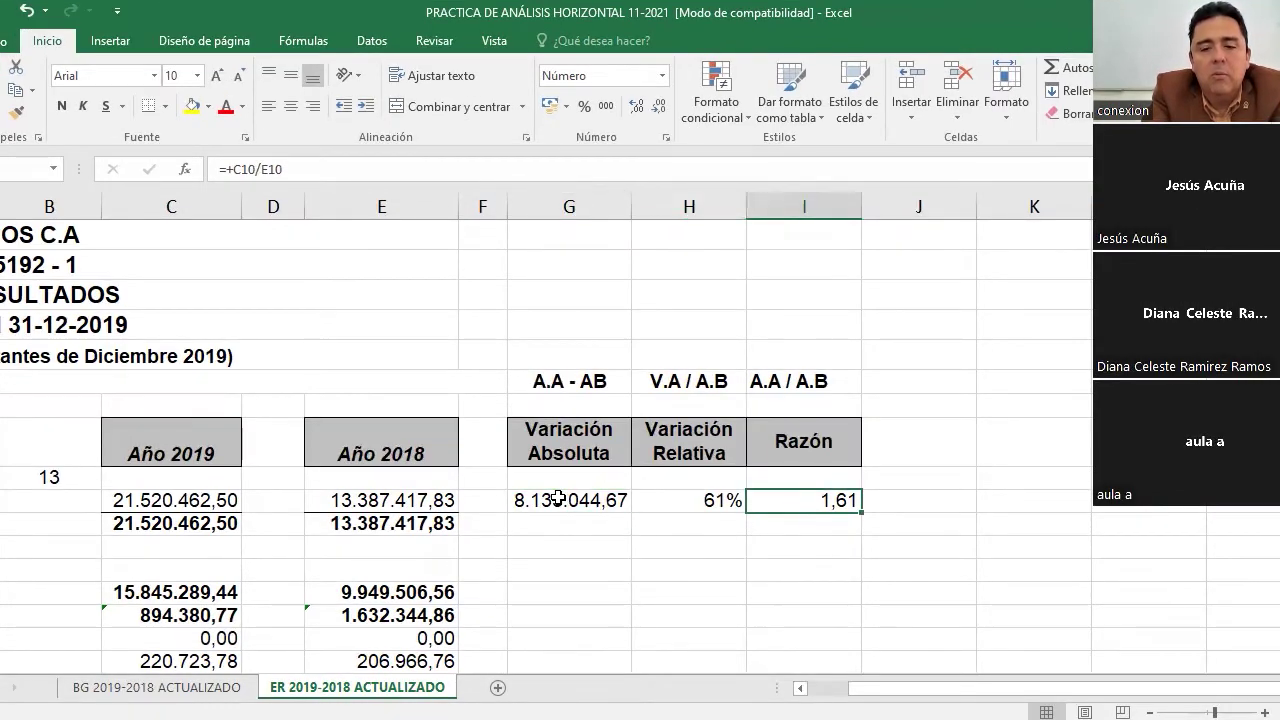
key(Left)
key(shift+Right)
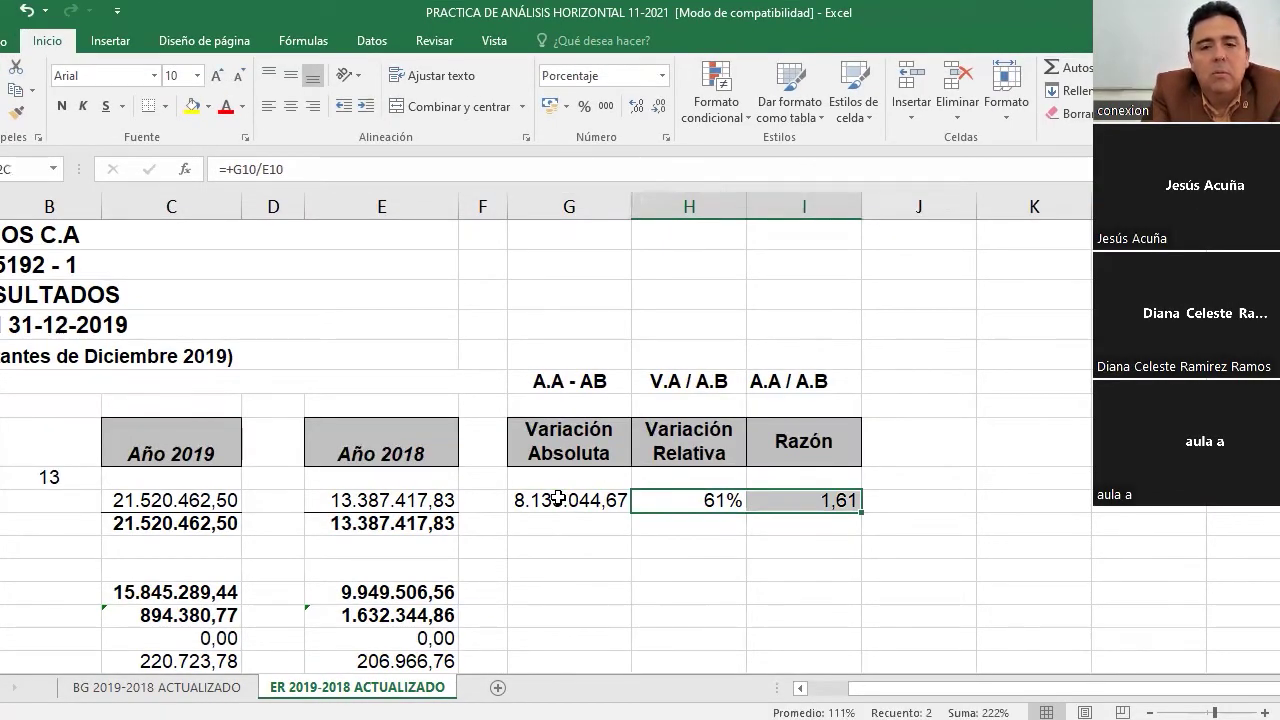
ctrl+click(557, 498)
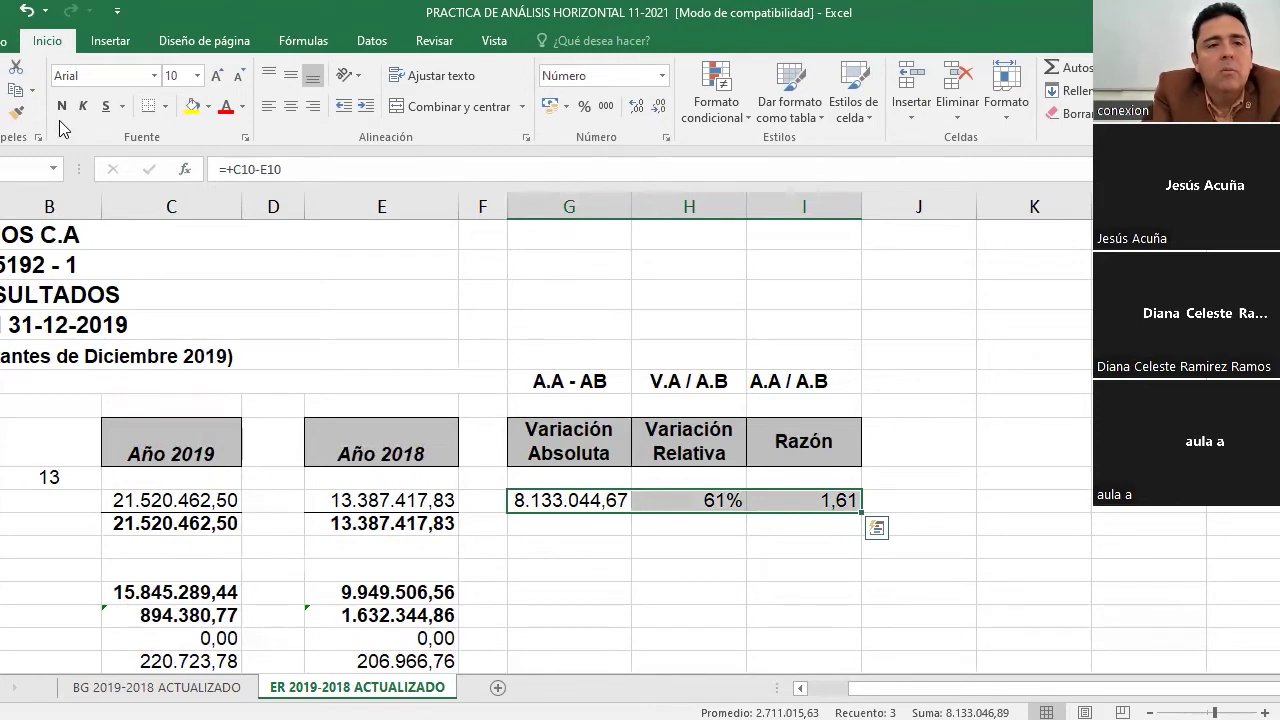
click(15, 94)
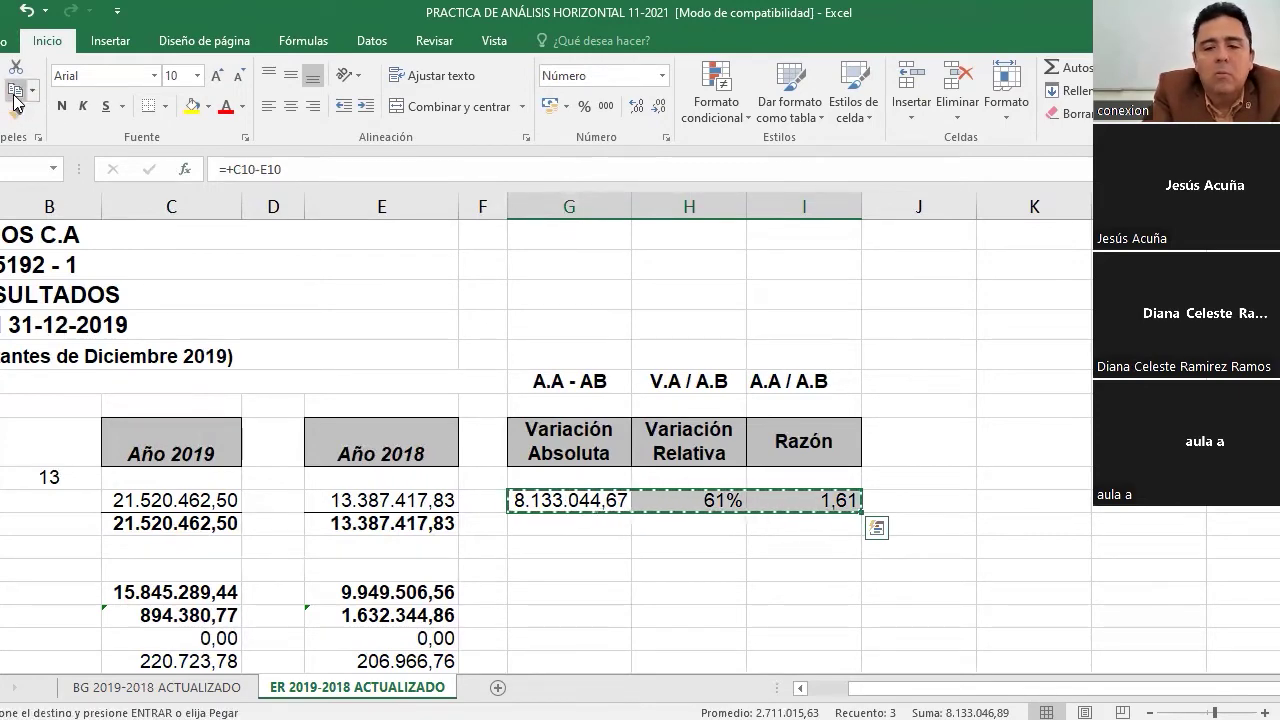
- Paste the copied formulas into the expense rows from Costos de Ventas downward, covering G14:I59
key(Down)
key(Down)
key(Down)
key(Down)
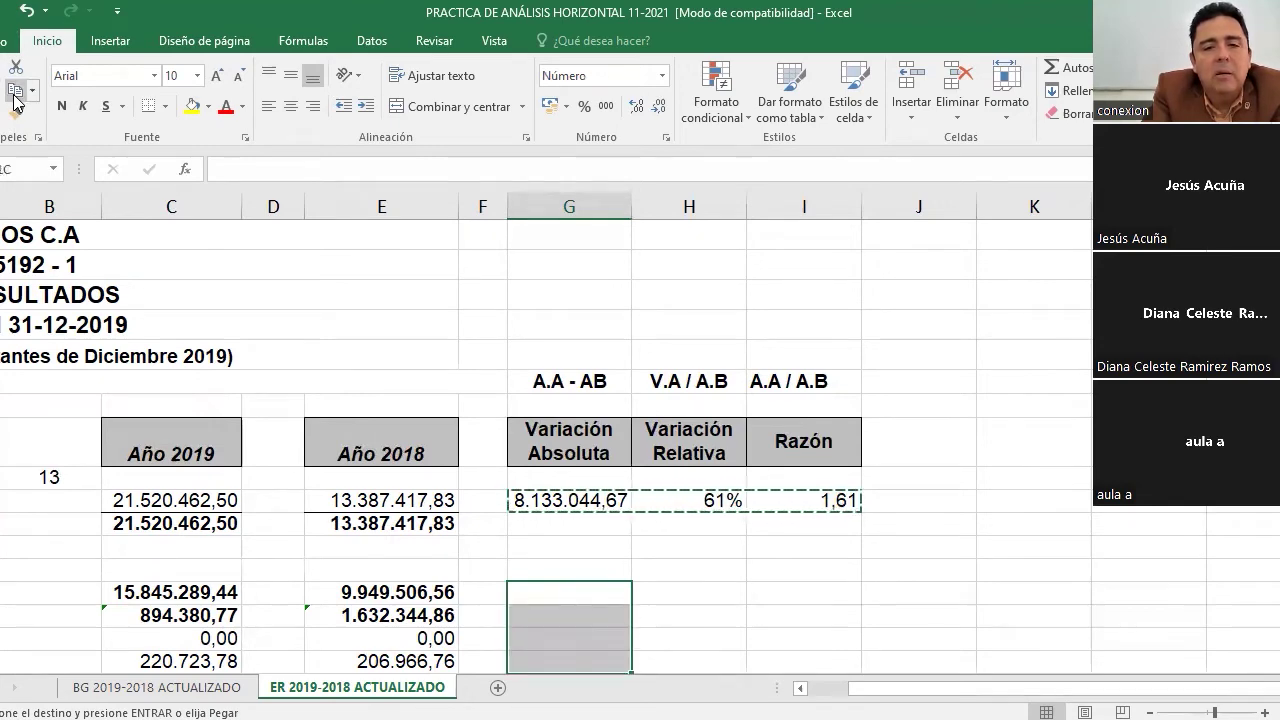
scroll(569, 450, down, 3)
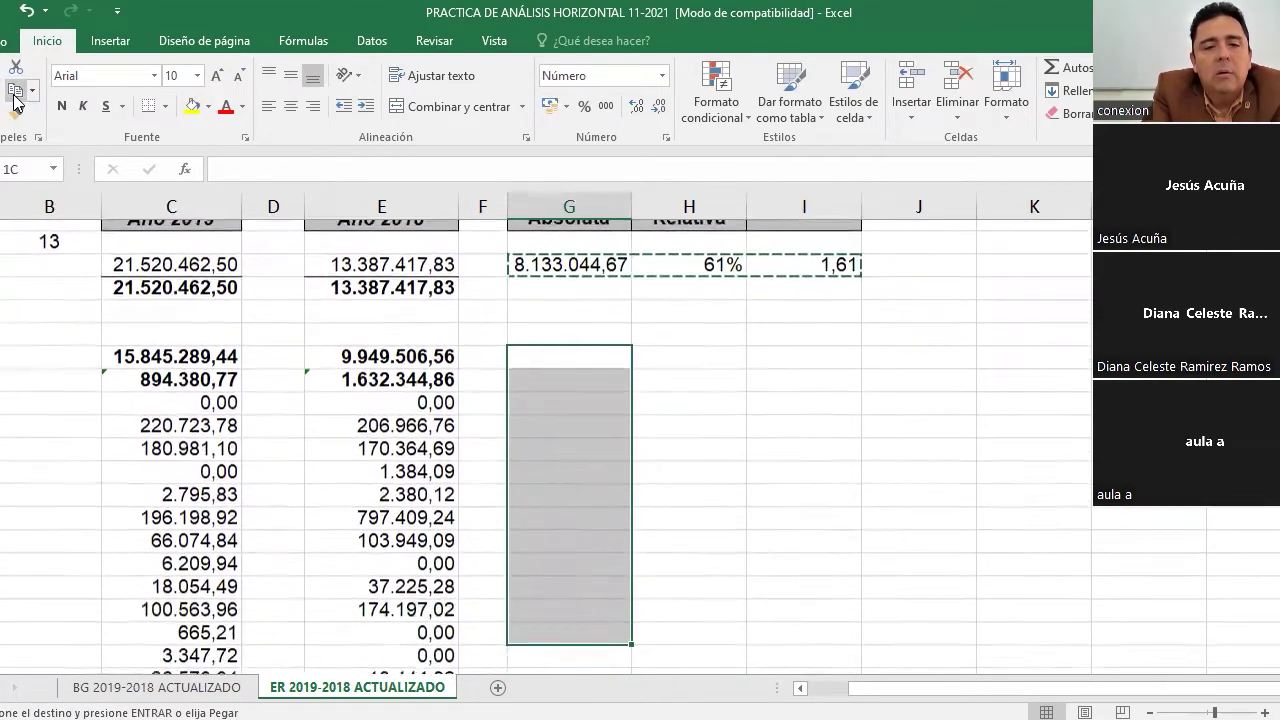
scroll(569, 450, down, 2)
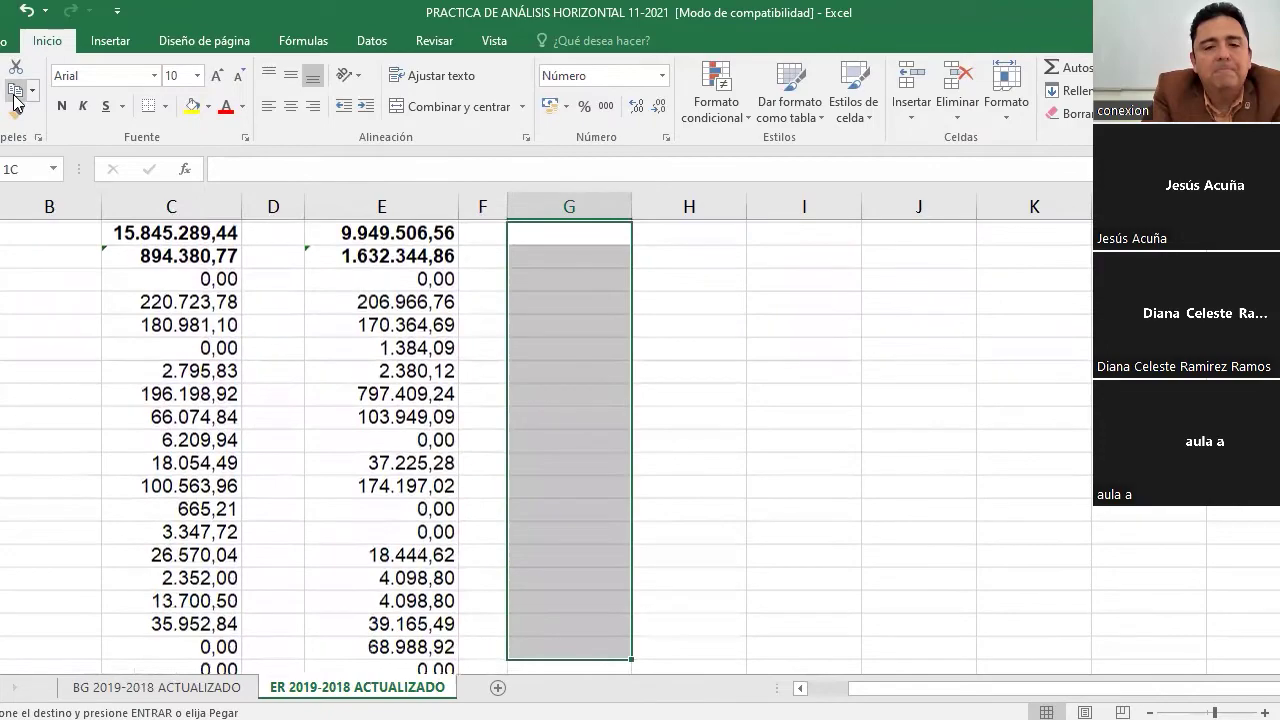
scroll(569, 450, down, 5)
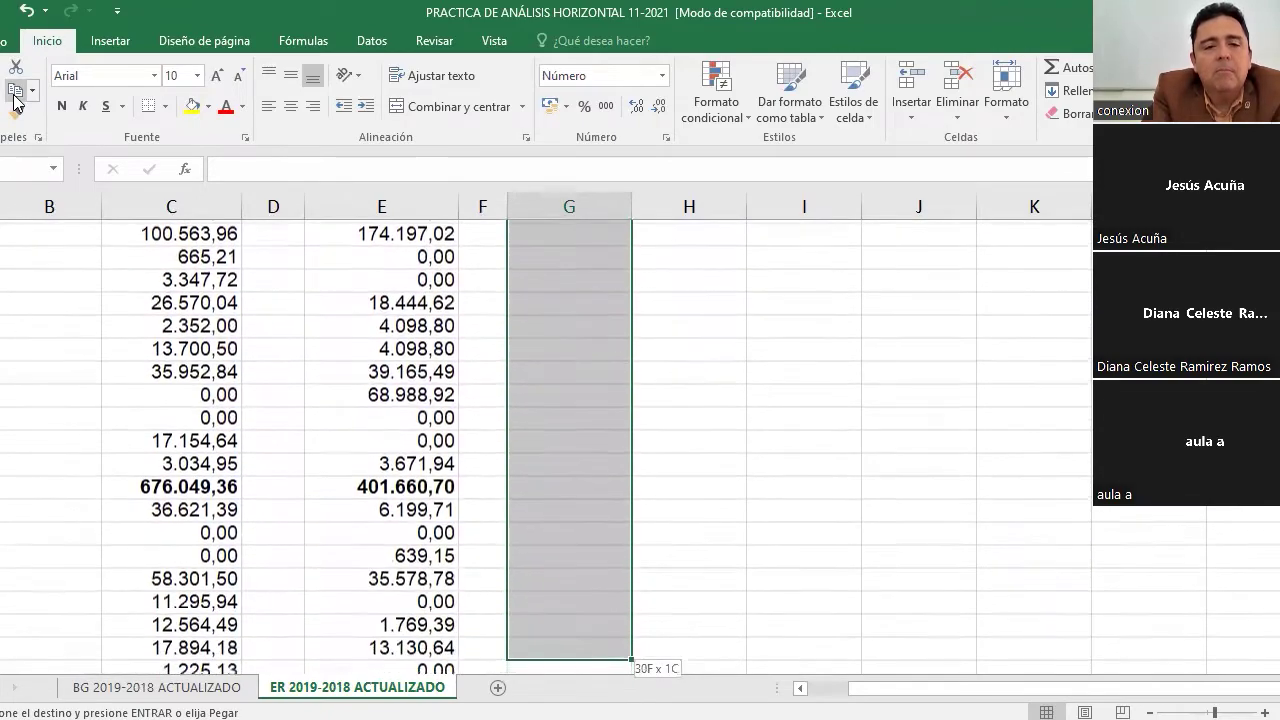
key(shift+Down)
key(shift+Down)
key(shift+Down)
key(shift+Down)
key(shift+Down)
key(shift+Down)
key(shift+Down)
key(shift+Down)
key(shift+Down)
key(shift+Down)
key(shift+Down)
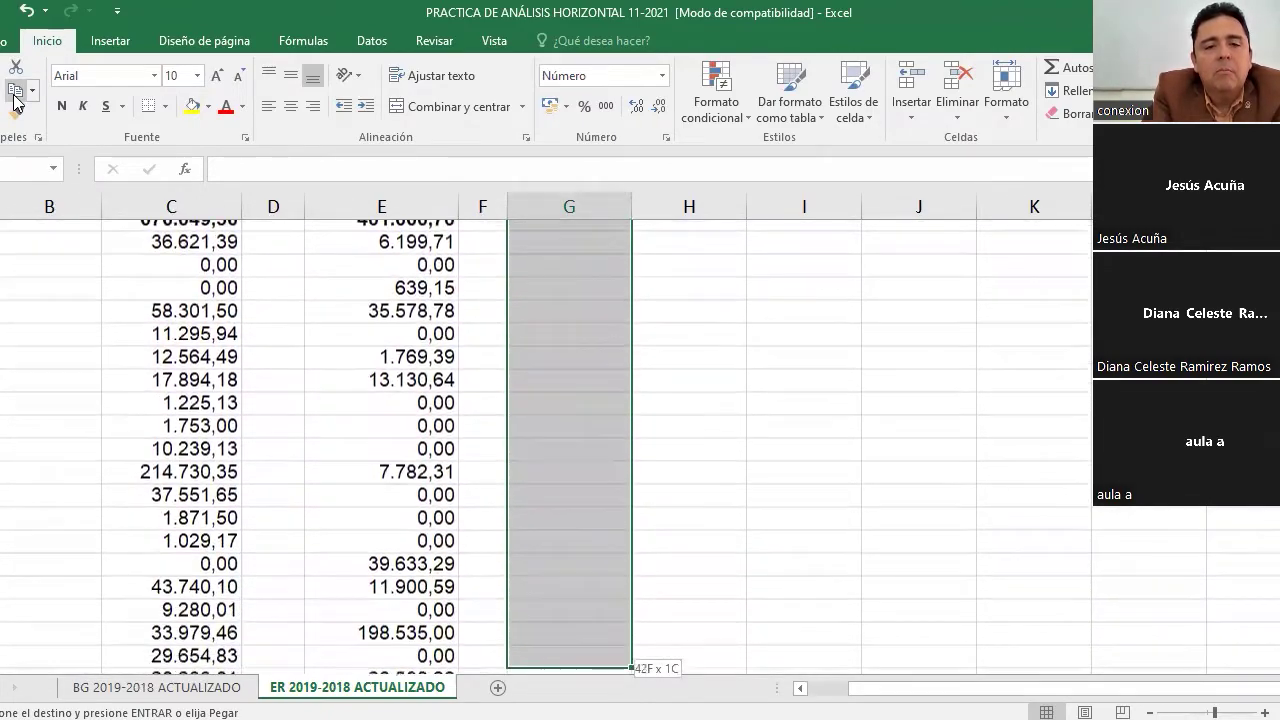
key(shift+Down)
key(shift+Down)
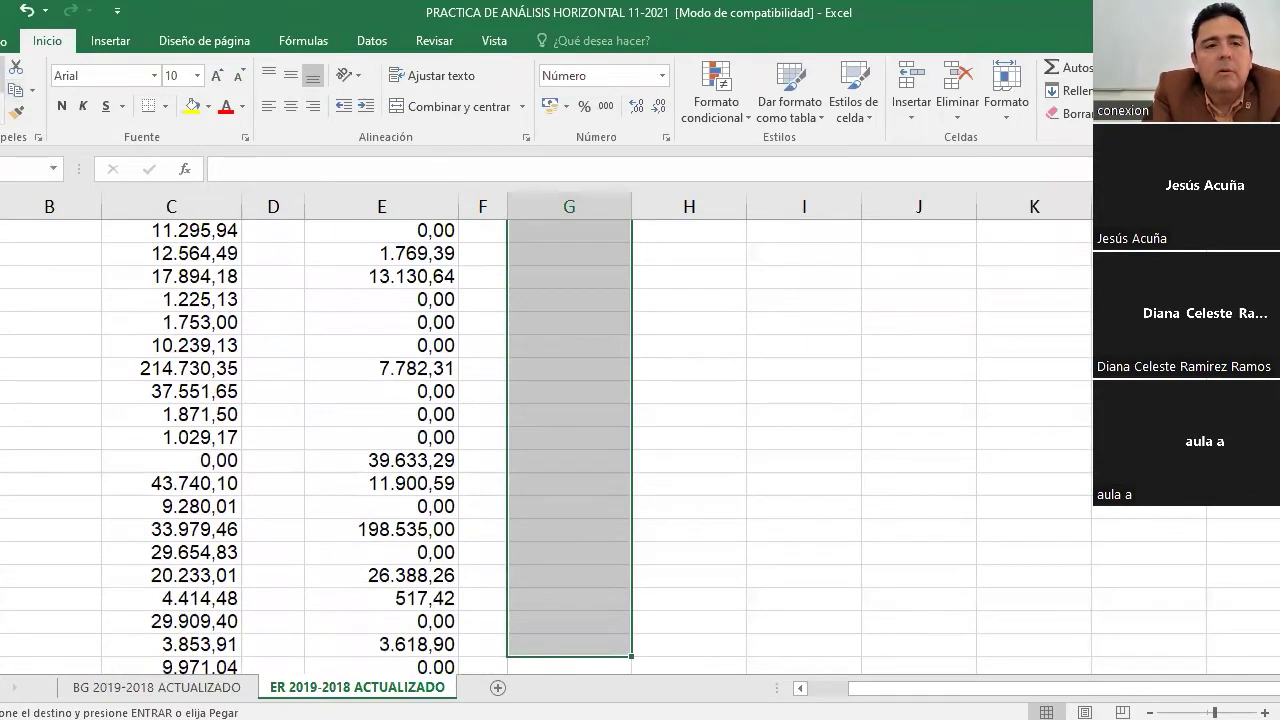
key(ctrl+v)
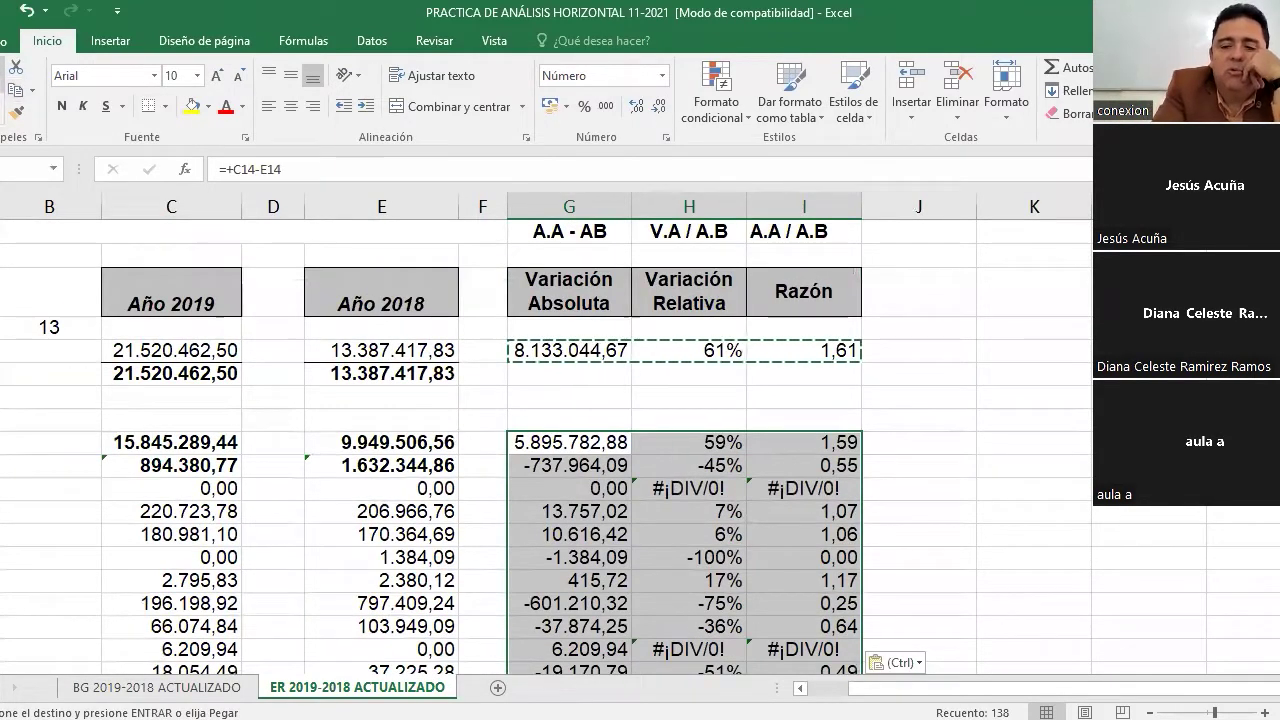
- Clear the division-by-zero errors of Remuneraciones in H16 and I16
click(568, 465)
click(569, 488)
click(689, 488)
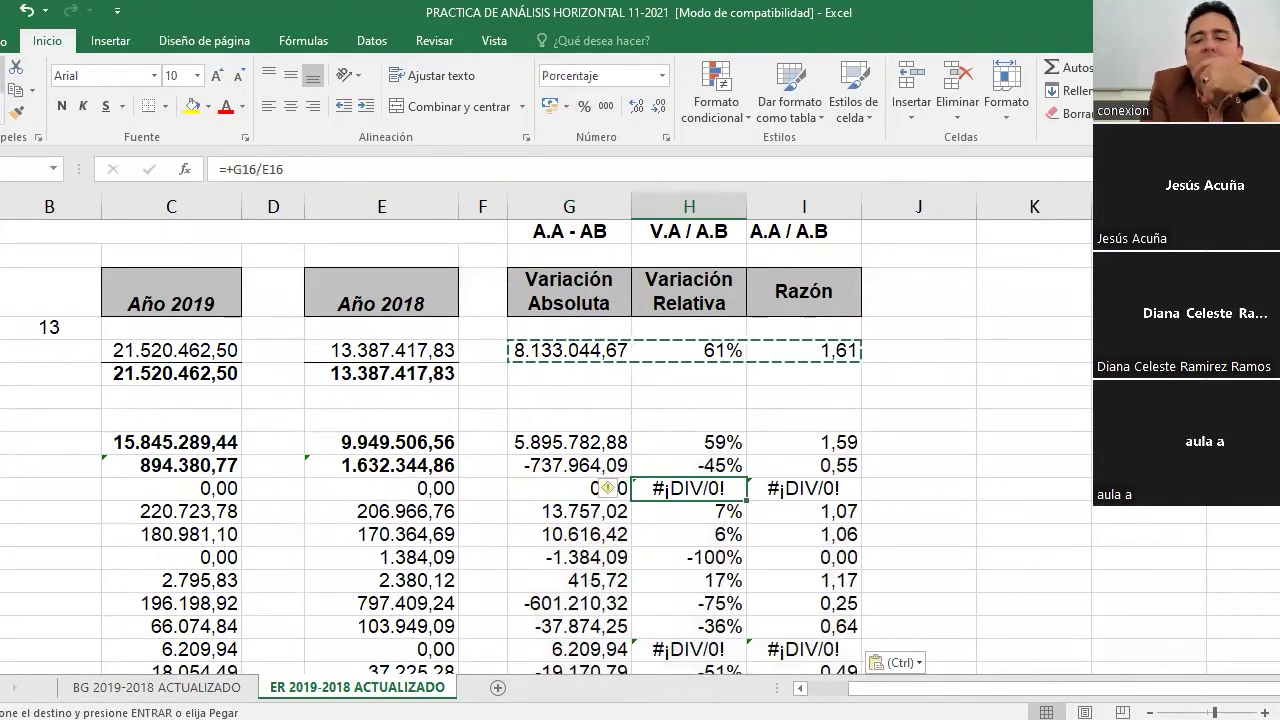
key(Delete)
key(Right)
key(Delete)
- Clear the division-by-zero errors of Intereses sobre prestaciones in H23 and I23
key(Down)
key(Down)
key(Down)
key(Down)
key(Down)
key(Down)
key(Down)
key(Delete)
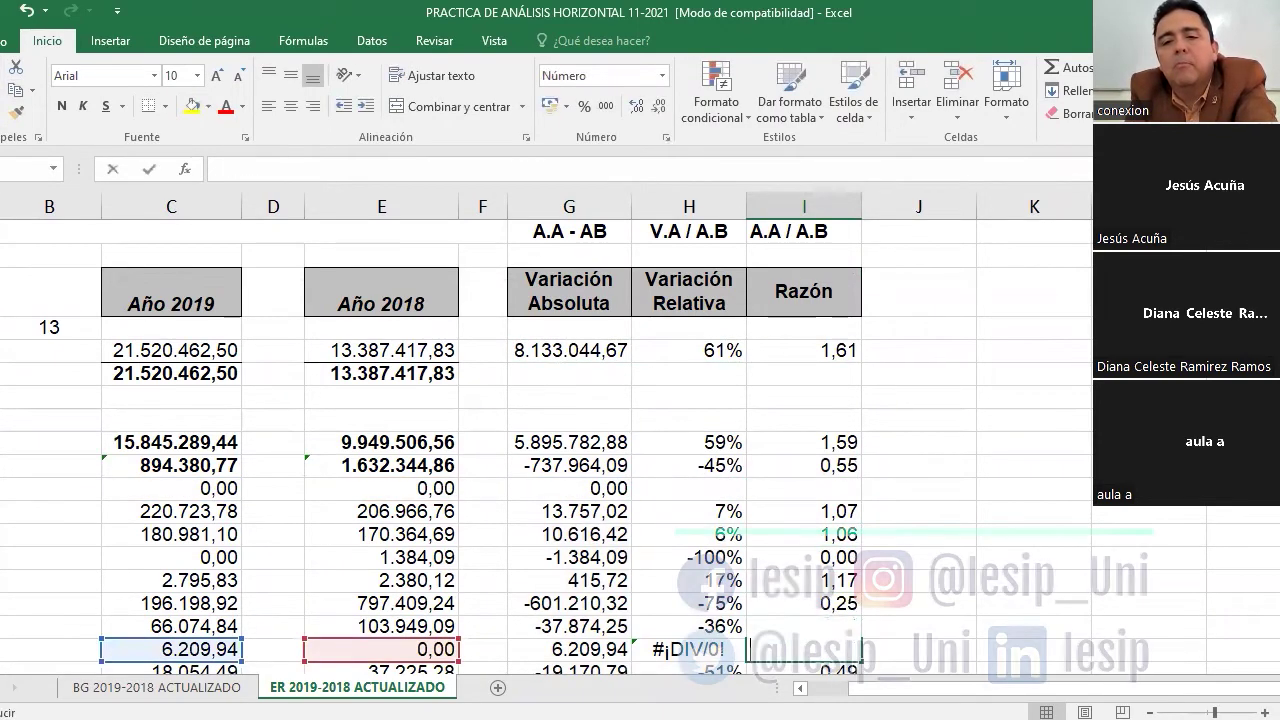
key(Left)
key(BackSpace)
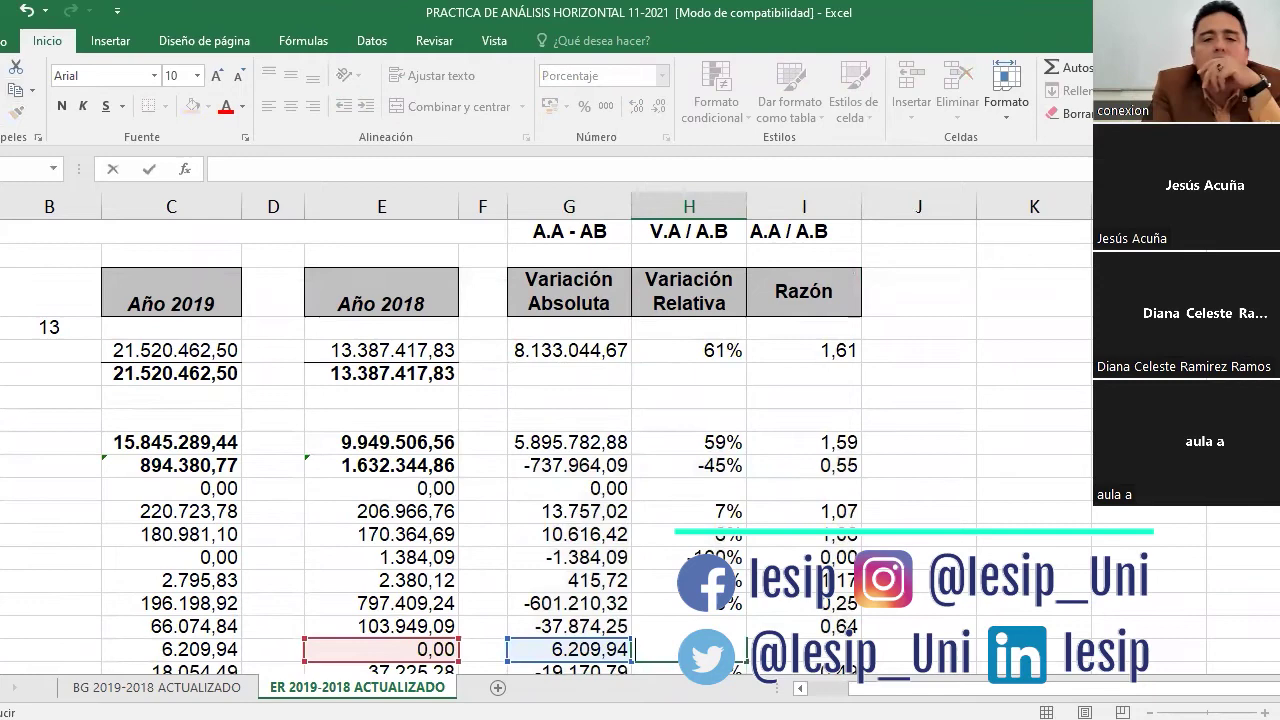
key(Return)
- Review the account name, yearly amounts, variations and ratio of Costos de Ventas across row 14
key(Up)
key(Up)
key(Up)
key(Up)
key(Up)
key(Up)
key(Up)
key(Up)
key(Up)
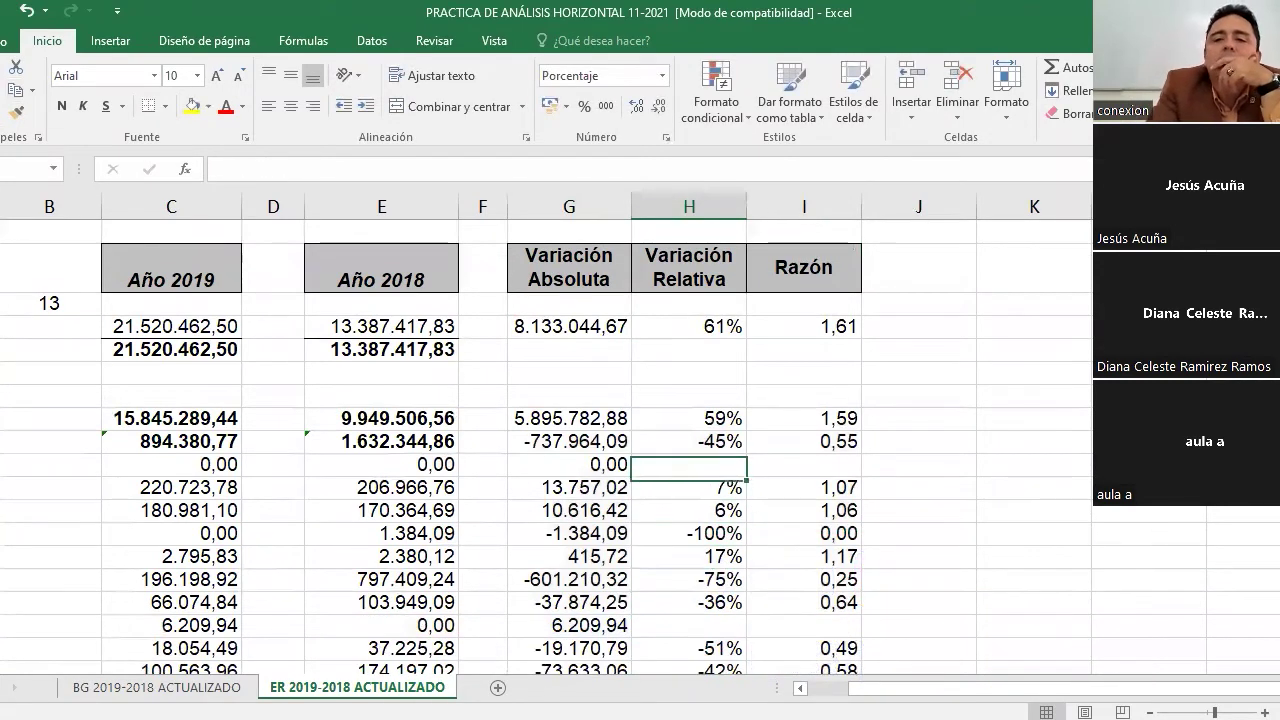
key(Right)
key(Right)
key(Down)
key(Down)
key(Left)
key(Up)
key(Up)
key(Up)
key(Left)
key(Left)
key(Left)
key(Left)
key(Left)
key(Left)
key(Left)
key(Left)
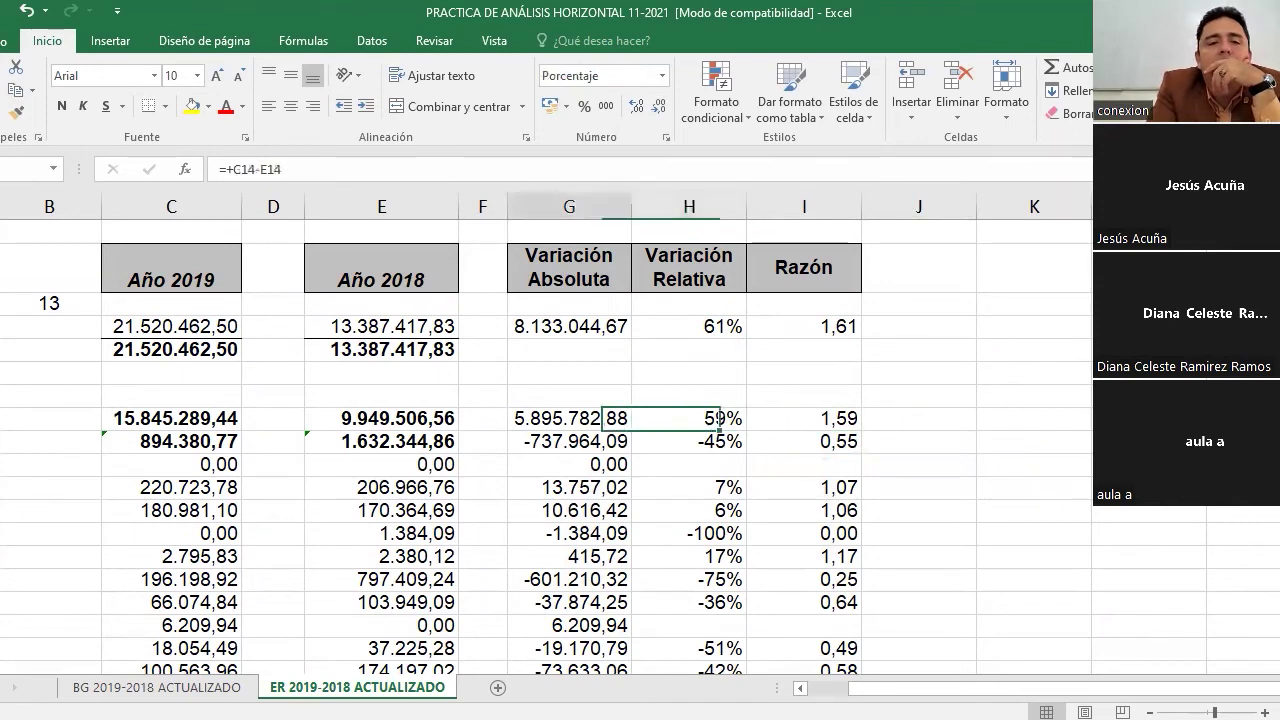
key(Right)
key(Right)
key(Right)
key(Right)
key(Right)
key(Right)
key(Right)
key(Right)
key(Right)
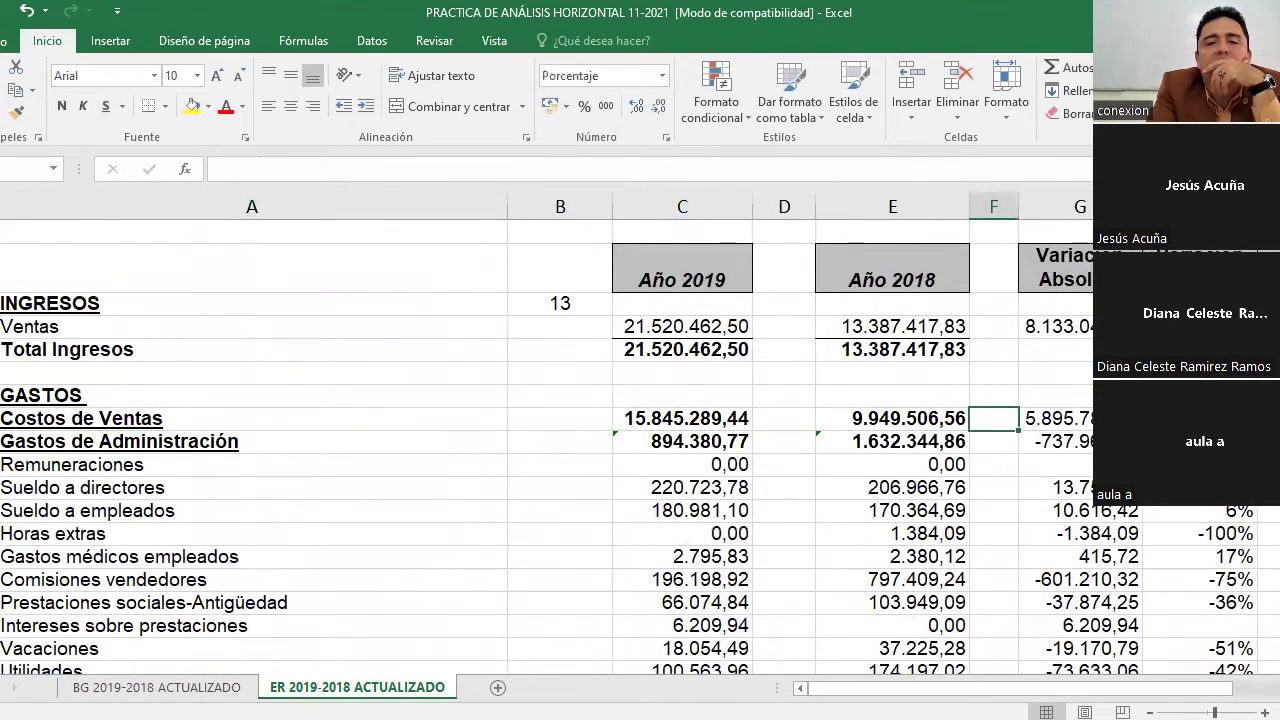
key(Left)
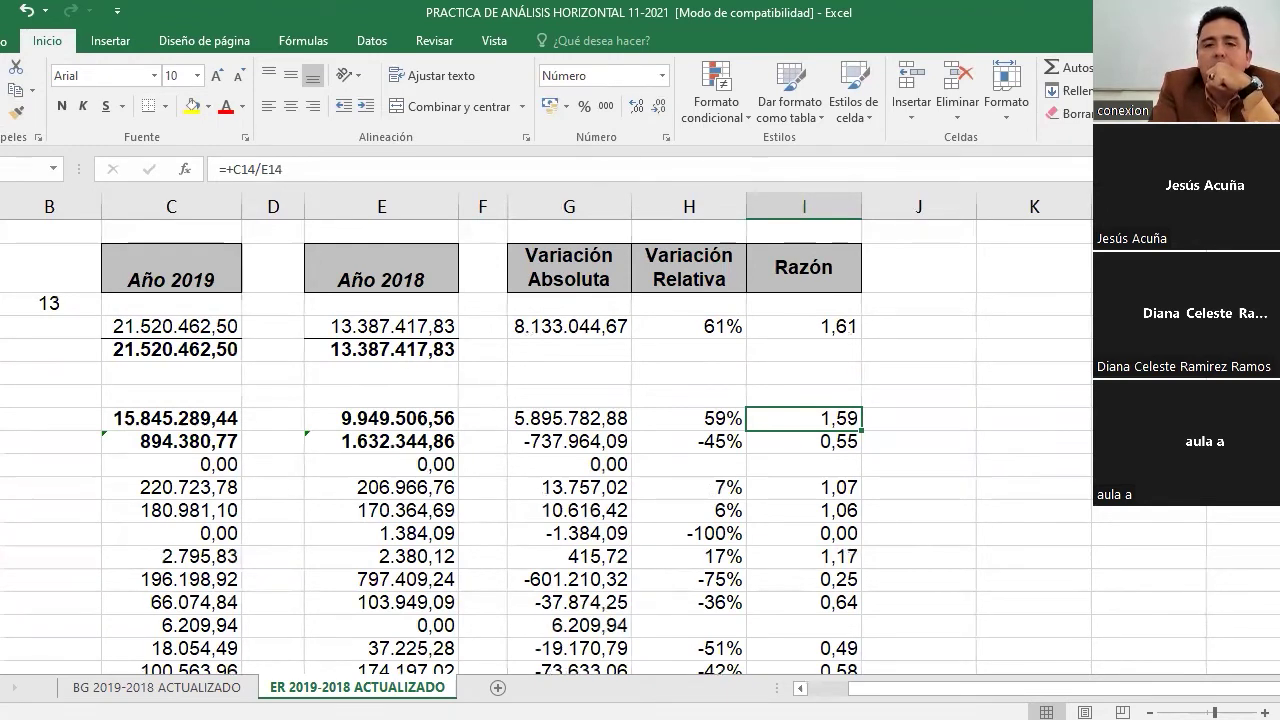
- Examine the ratios of Gastos de Administración, Comisiones vendedores, Prestaciones sociales-Antigüedad, Vacaciones and Utilidades in column I
scroll(546, 445, down, 2)
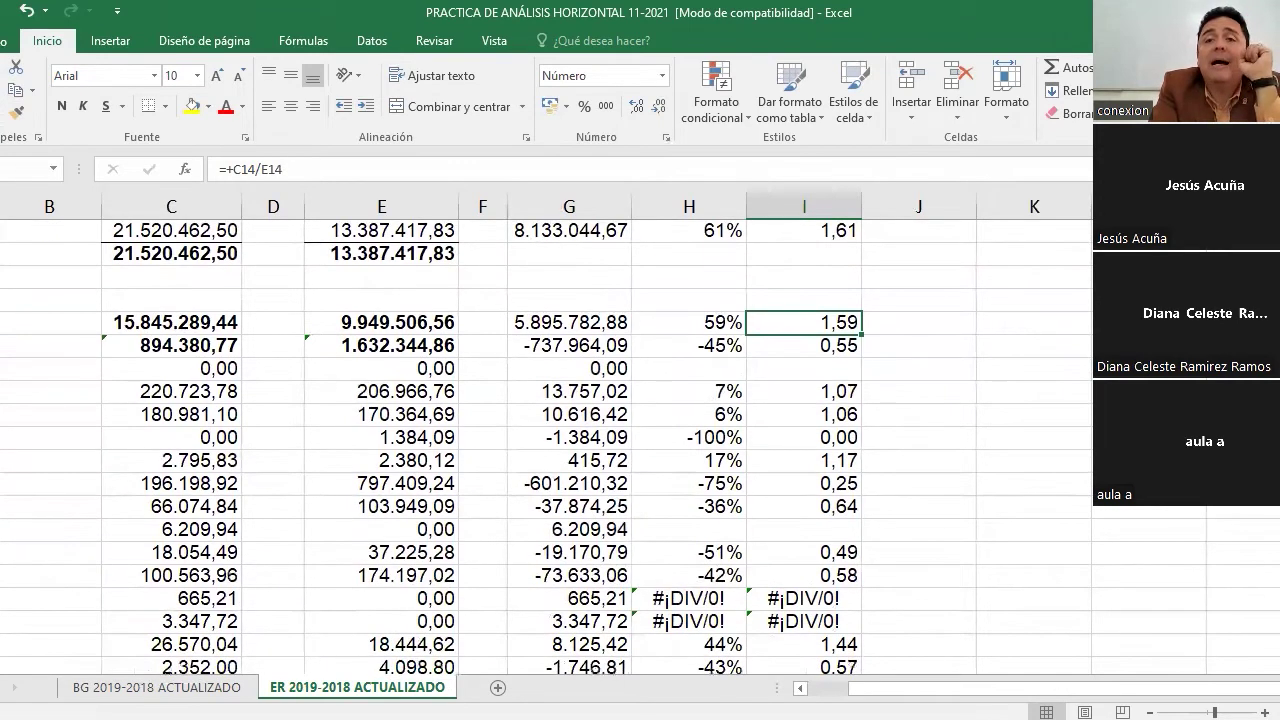
click(807, 342)
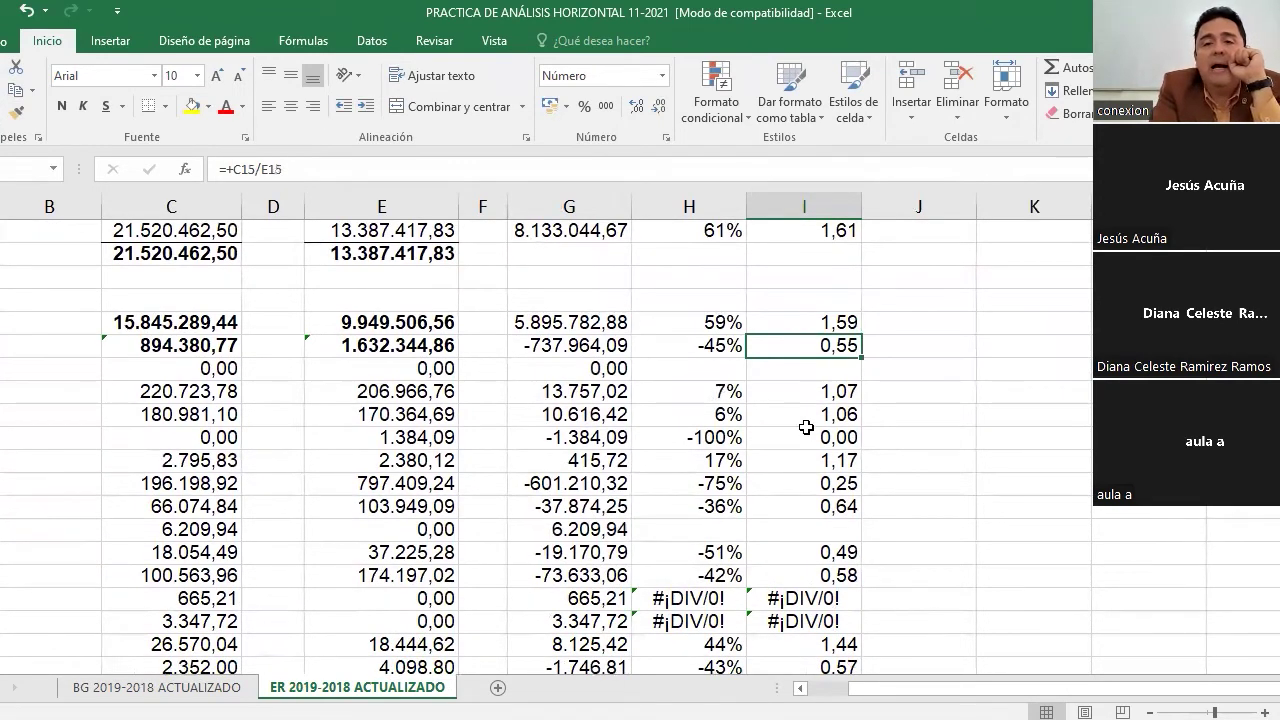
click(805, 488)
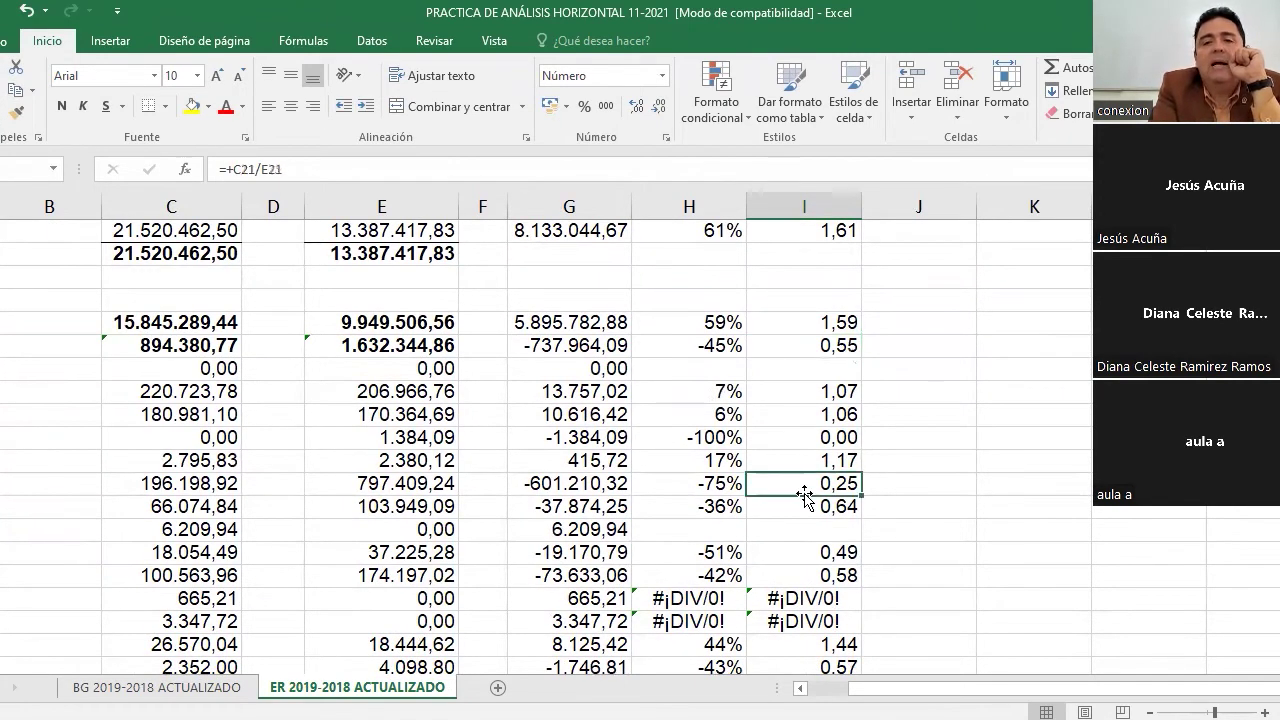
click(805, 505)
click(800, 547)
click(796, 571)
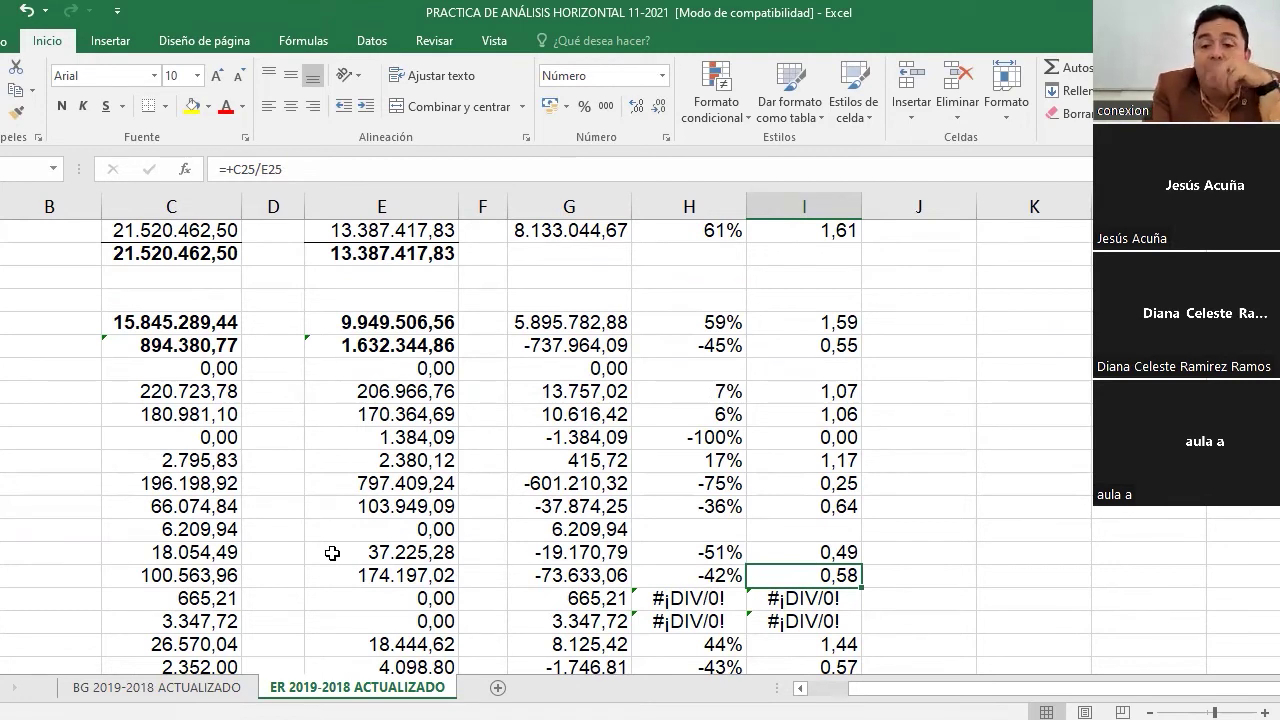
- Examine the 2018 and 2019 amounts, variations and ratio of Vacaciones across row 24
key(Up)
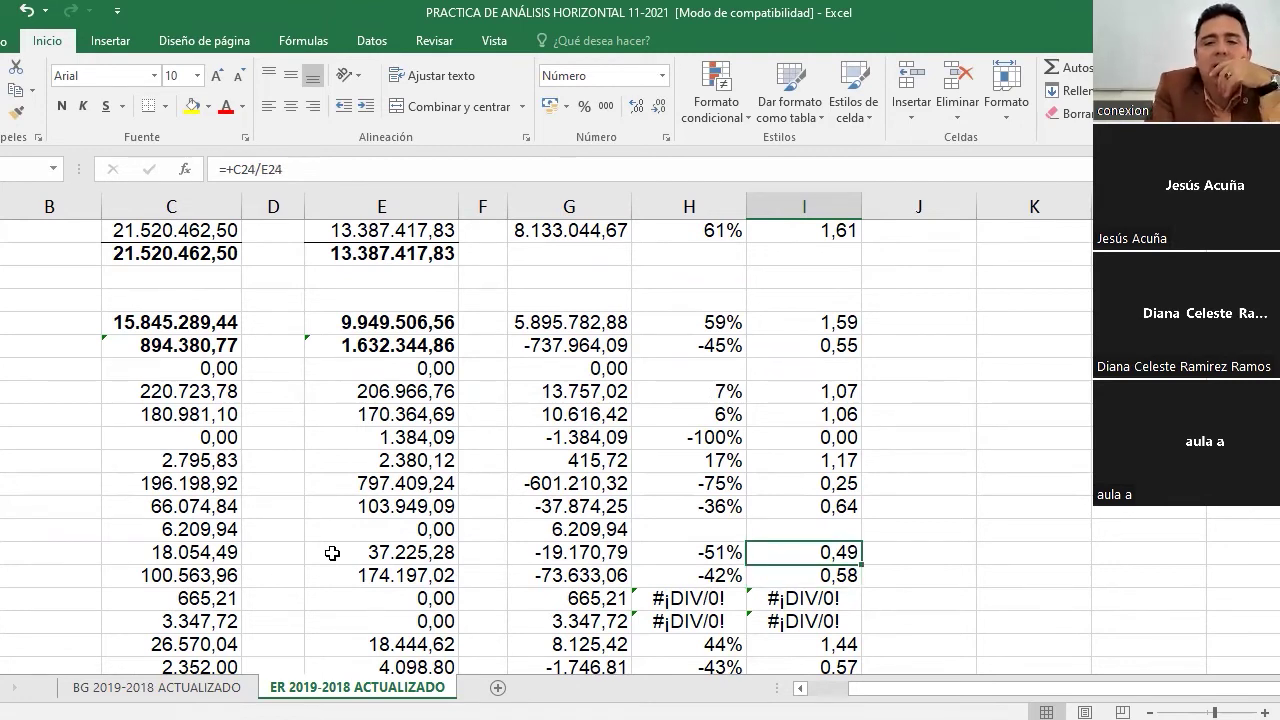
key(Left)
key(Left)
key(Left)
key(Left)
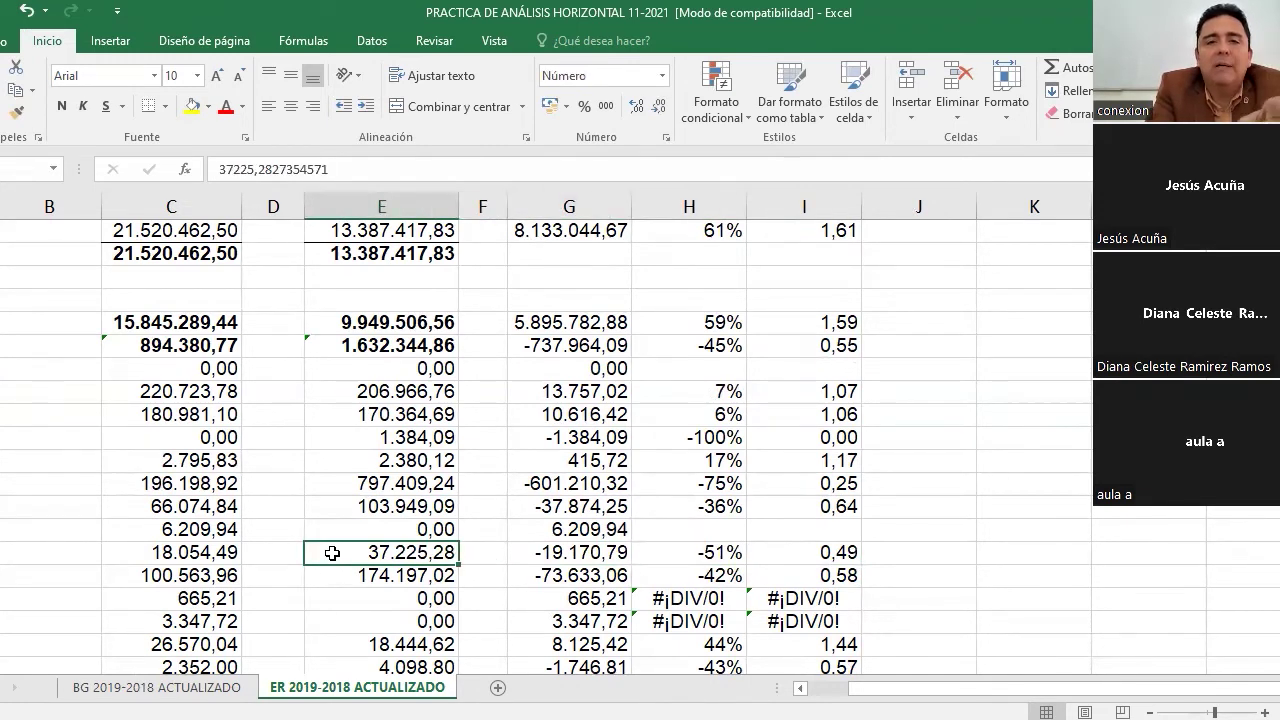
key(Left)
key(Left)
key(Right)
key(Right)
key(Right)
key(Right)
key(Right)
key(Right)
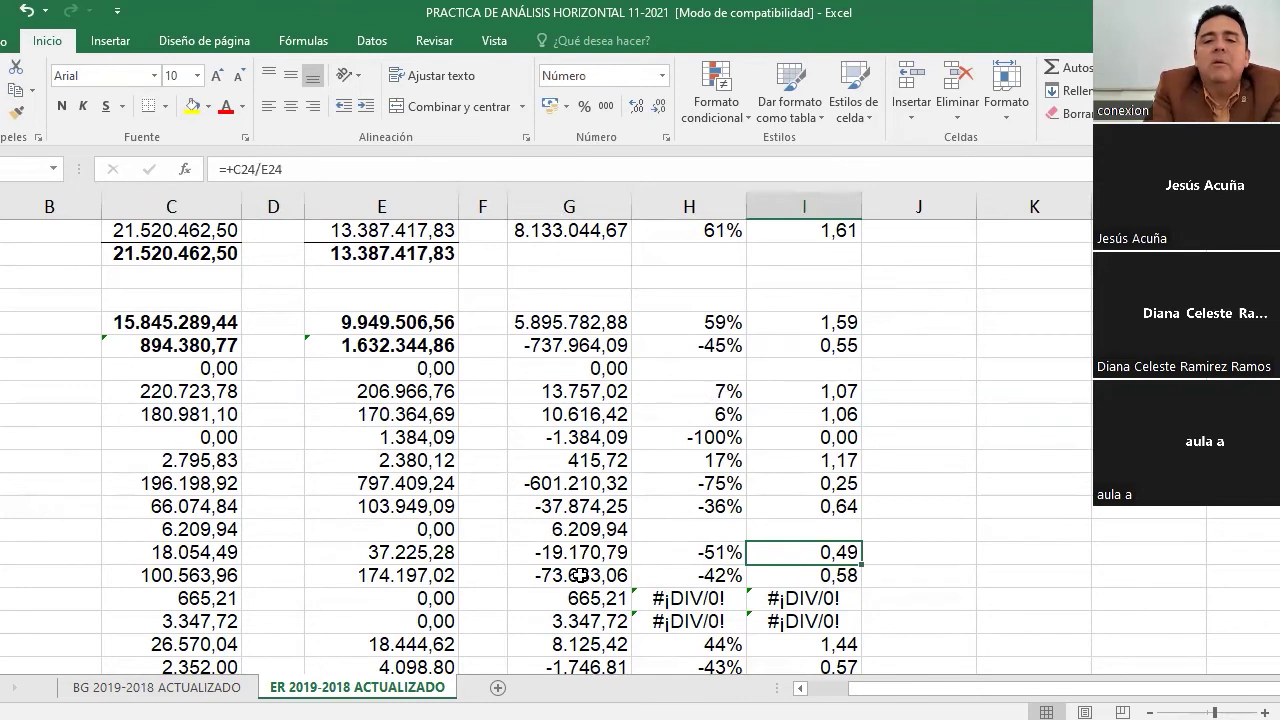
click(162, 556)
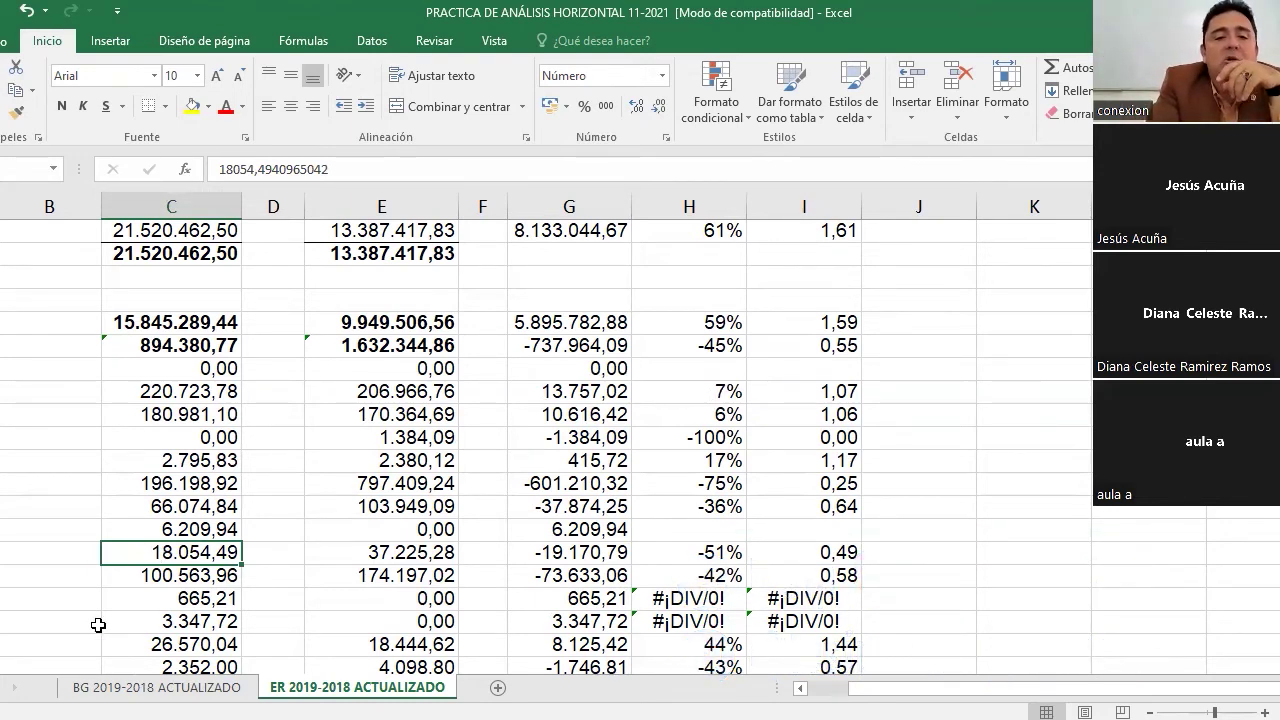
scroll(98, 625, left, 5)
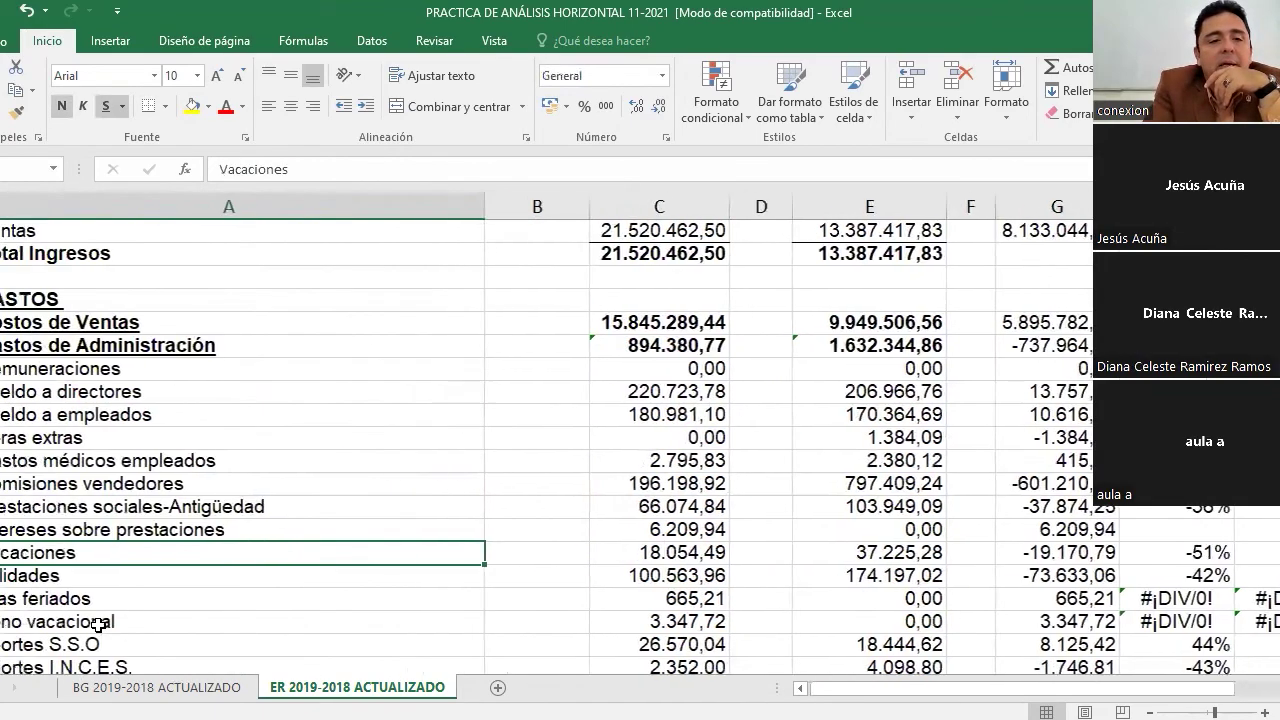
key(Right)
key(Right)
key(Right)
key(Right)
key(Right)
key(Right)
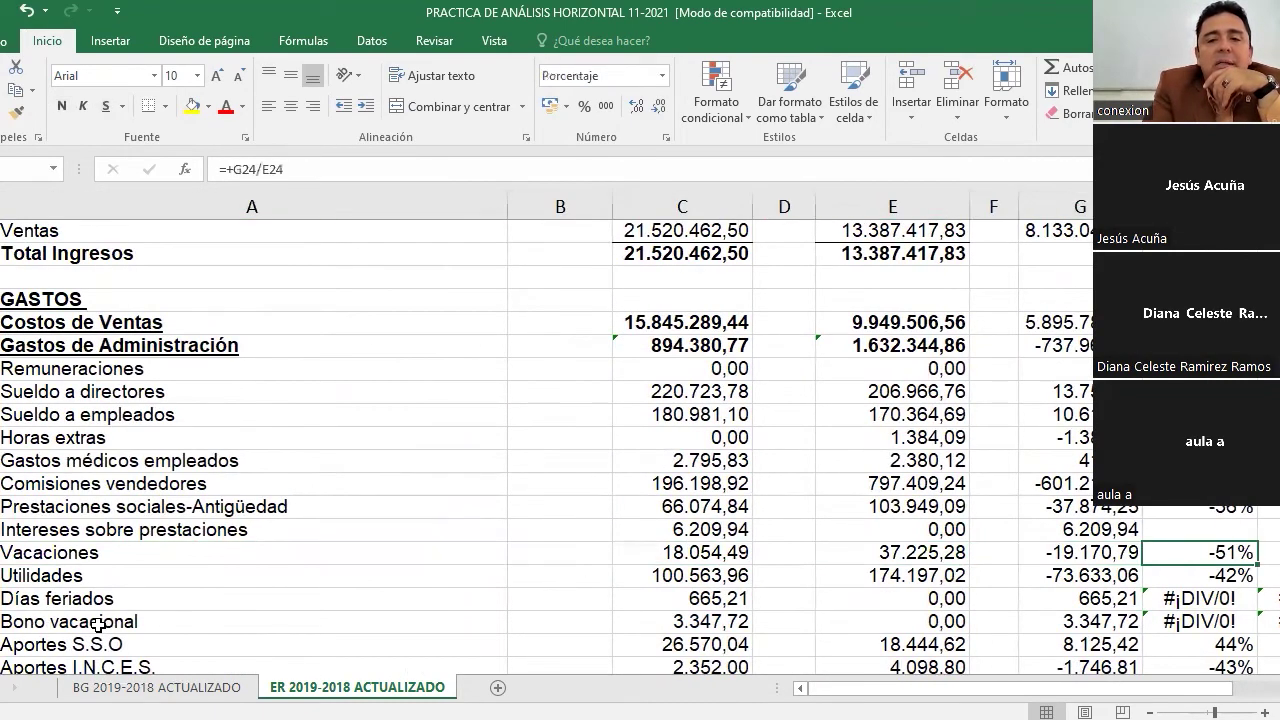